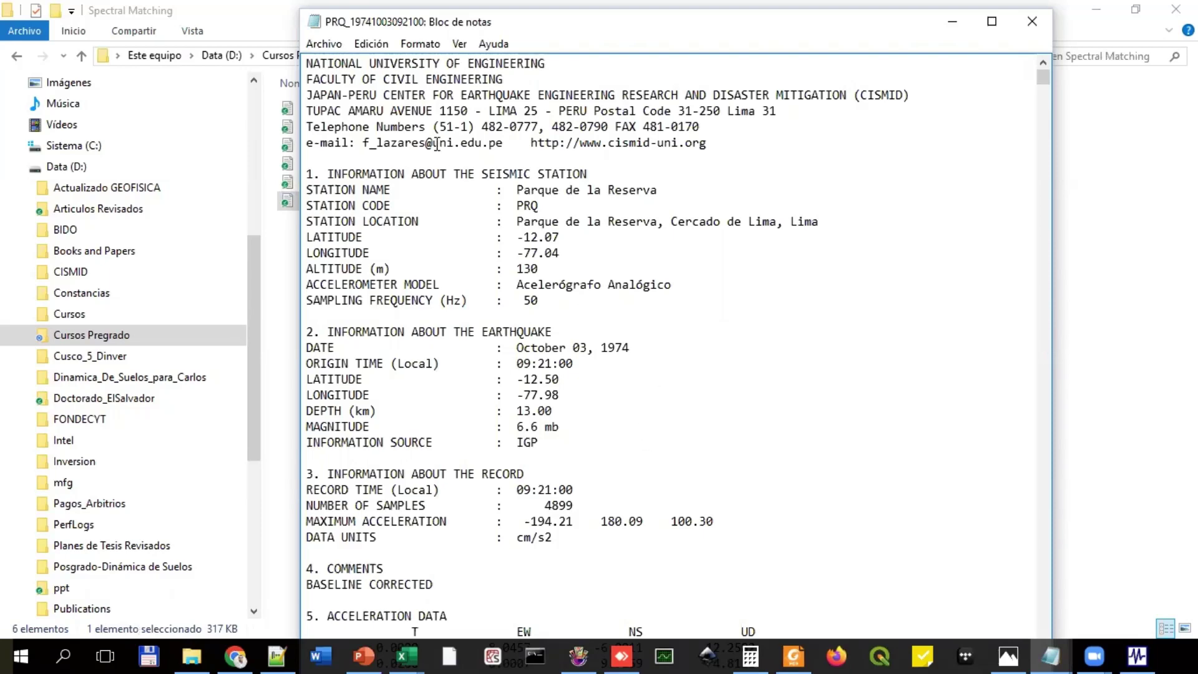
{"action": "left_click_drag", "start_coordinate": [306, 63], "coordinate": [308, 465]}
{"action": "left_click", "coordinate": [462, 162]}
{"action": "scroll", "coordinate": [488, 160], "scroll_direction": "down", "scroll_amount": 5}
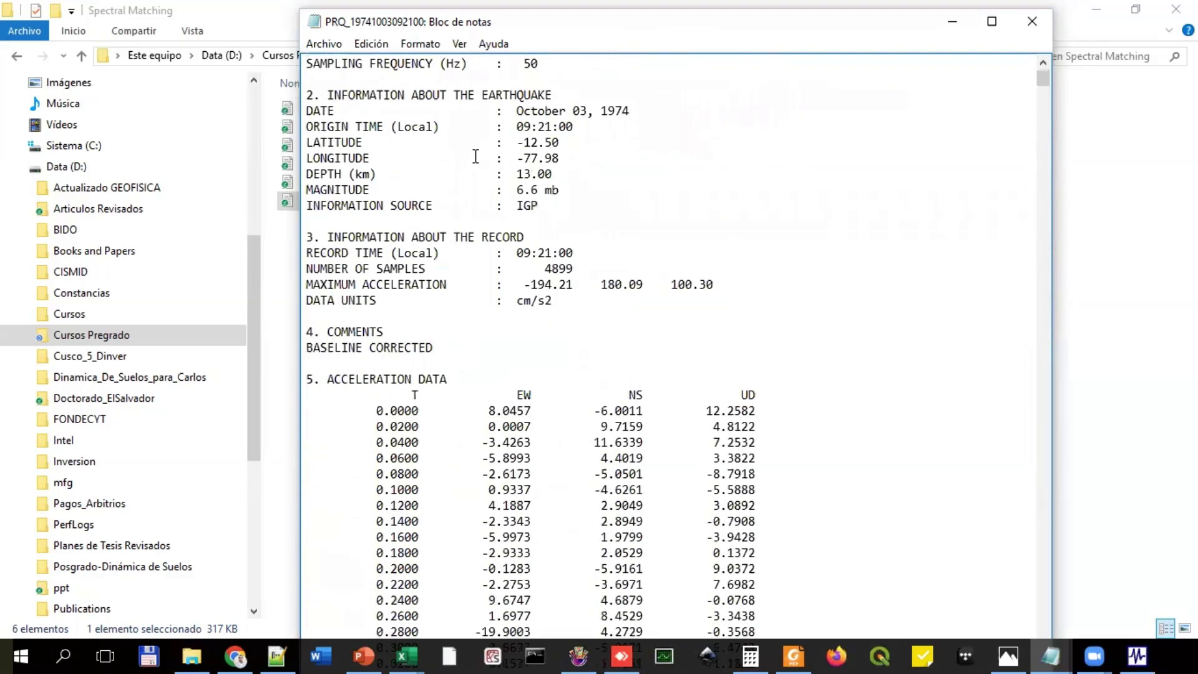
{"action": "scroll", "coordinate": [499, 216], "scroll_direction": "down", "scroll_amount": 3}
{"action": "left_click_drag", "start_coordinate": [376, 268], "coordinate": [756, 443]}
{"action": "left_click", "coordinate": [803, 413]}
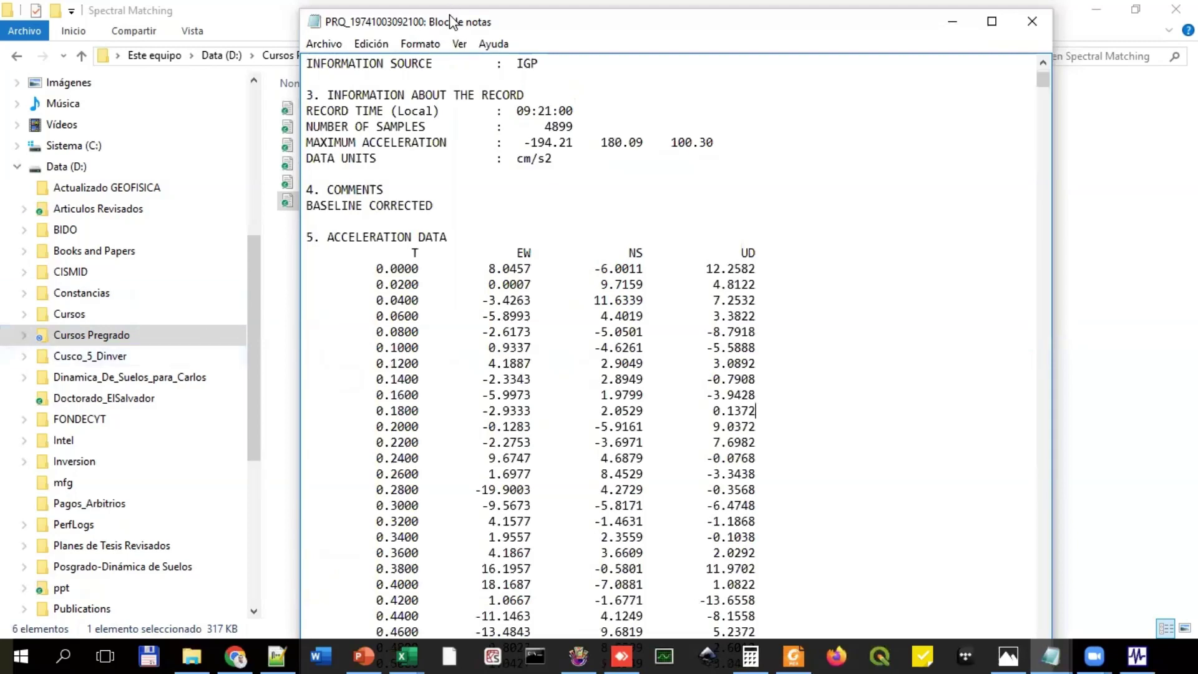
{"action": "left_click_drag", "start_coordinate": [450, 23], "coordinate": [658, 24]}
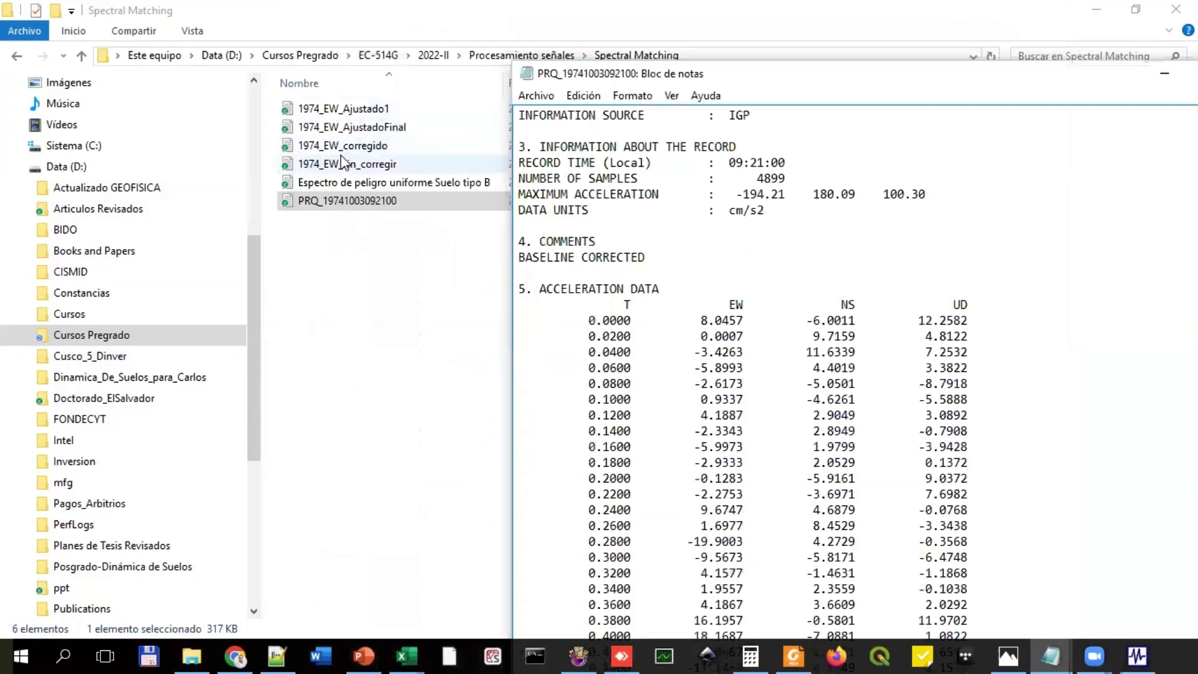
{"action": "double_click", "coordinate": [434, 169]}
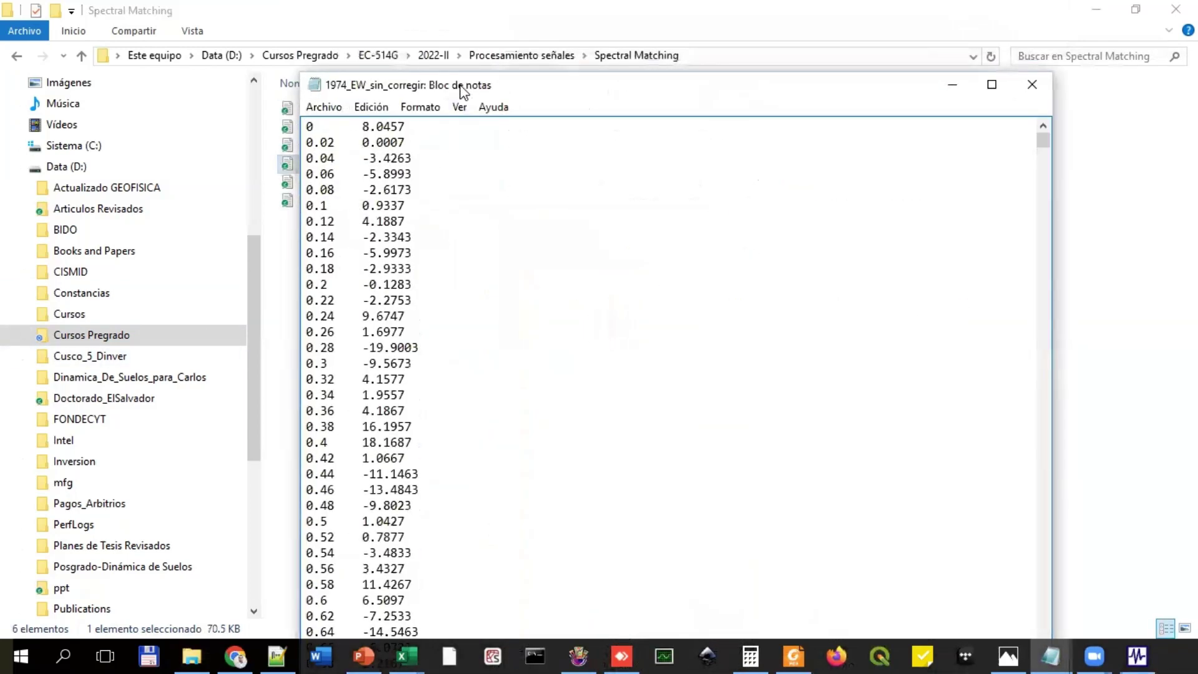
{"action": "left_click_drag", "start_coordinate": [463, 92], "coordinate": [184, 62]}
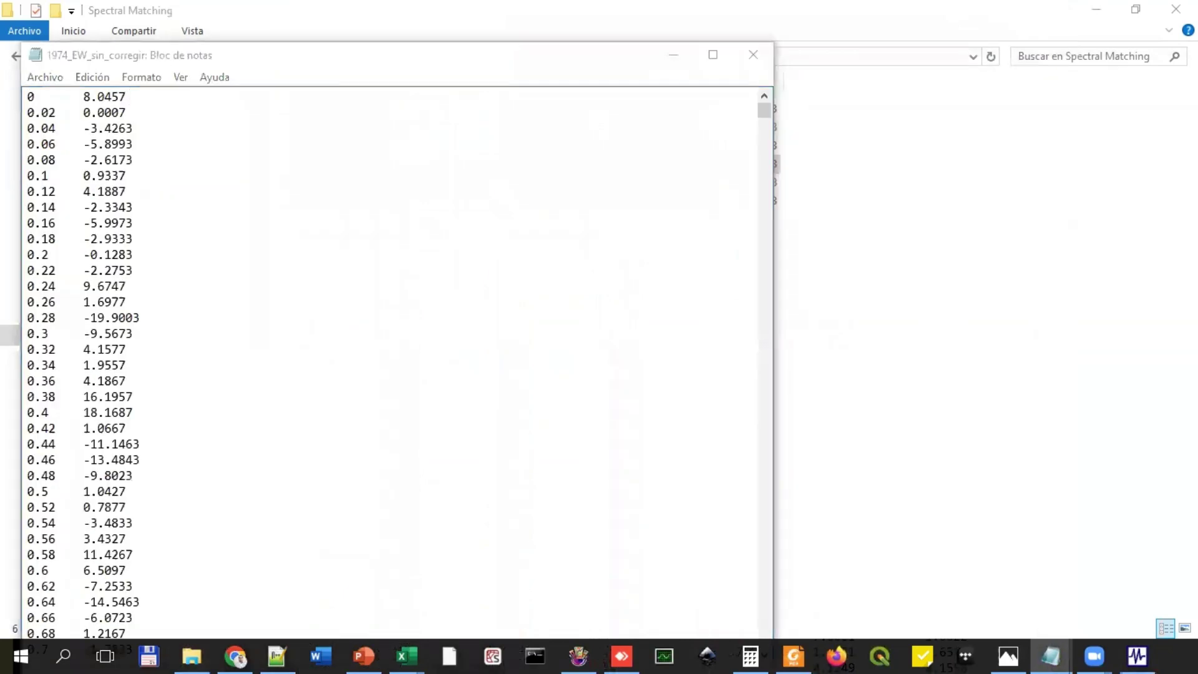
{"action": "scroll", "coordinate": [633, 344], "scroll_direction": "down", "scroll_amount": 3}
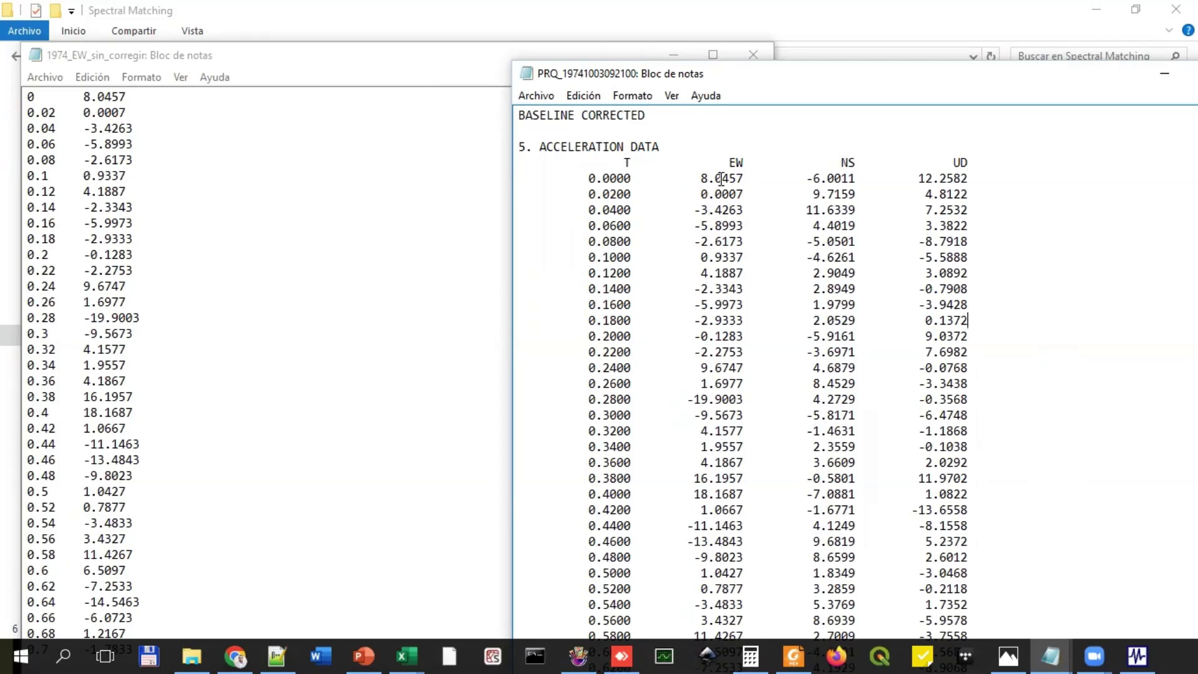
{"action": "left_click", "coordinate": [402, 360]}
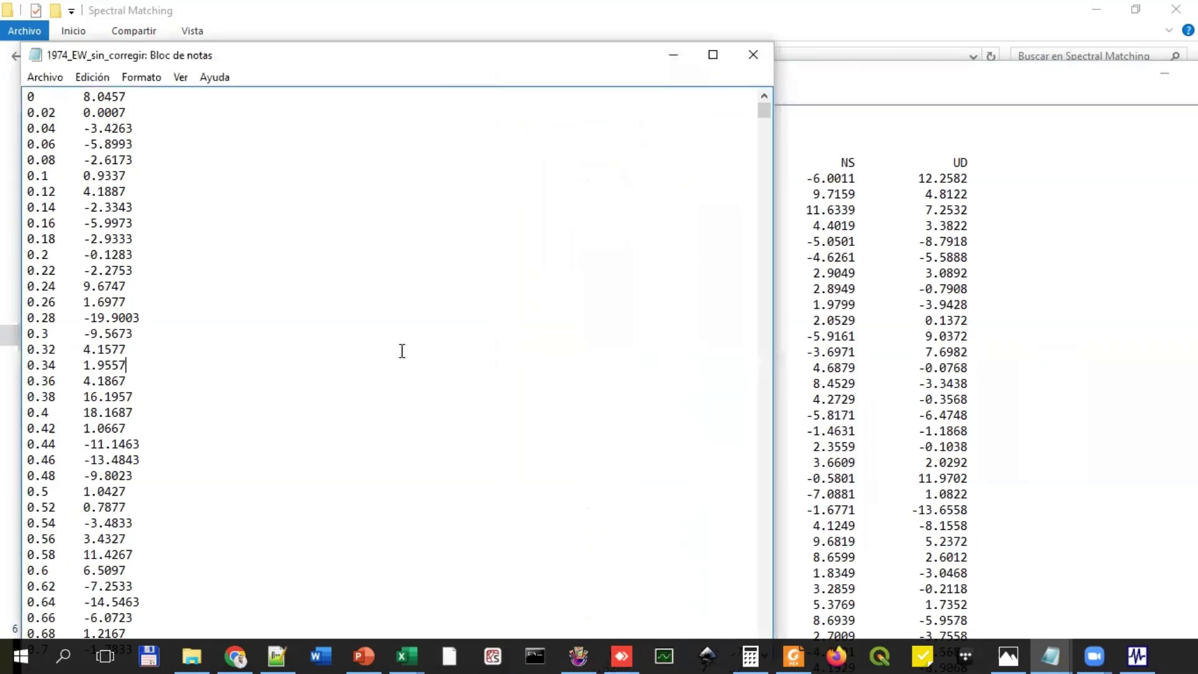
{"action": "left_click_drag", "start_coordinate": [534, 64], "coordinate": [868, 64]}
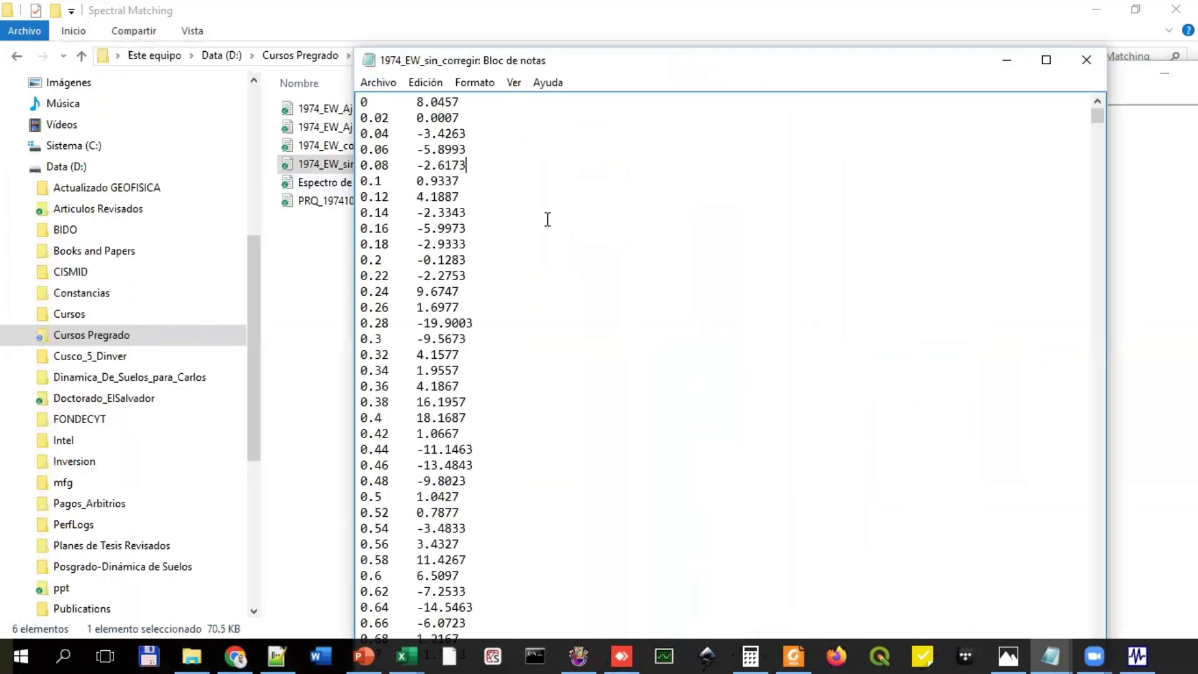
{"action": "left_click", "coordinate": [1007, 55]}
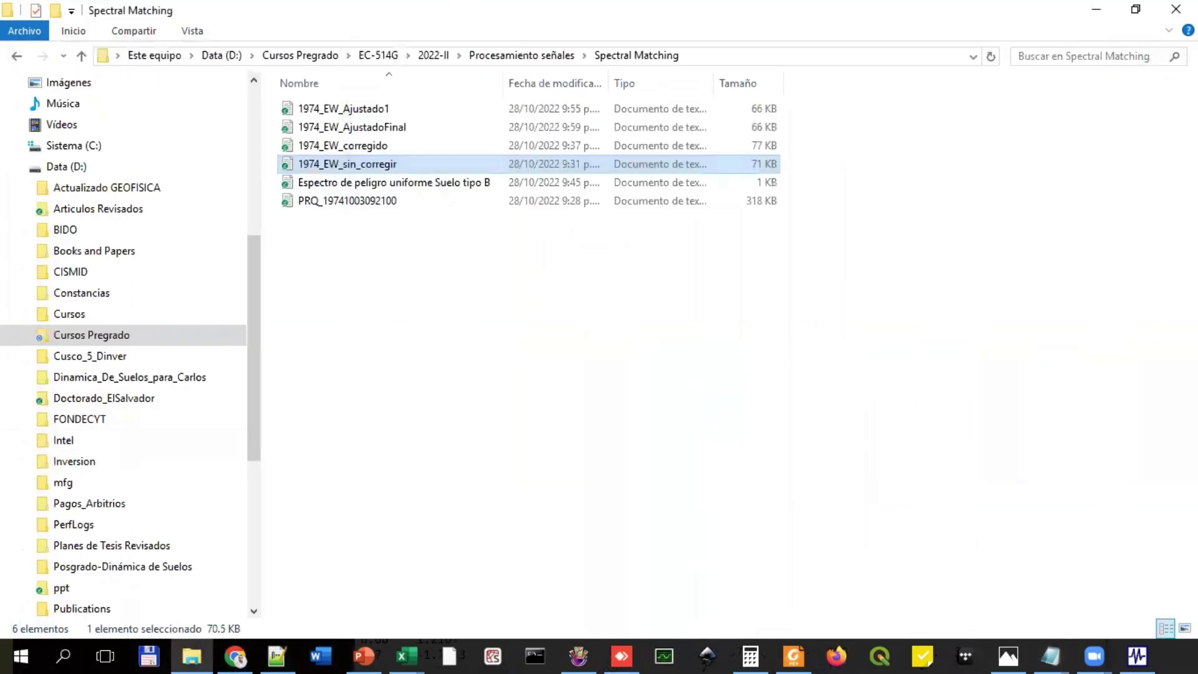
Step: Switch to SeismoSignal and open the accelerogram file 1974_EW_sin_corregir, listing files of all types
{"action": "key", "text": "alt+Tab"}
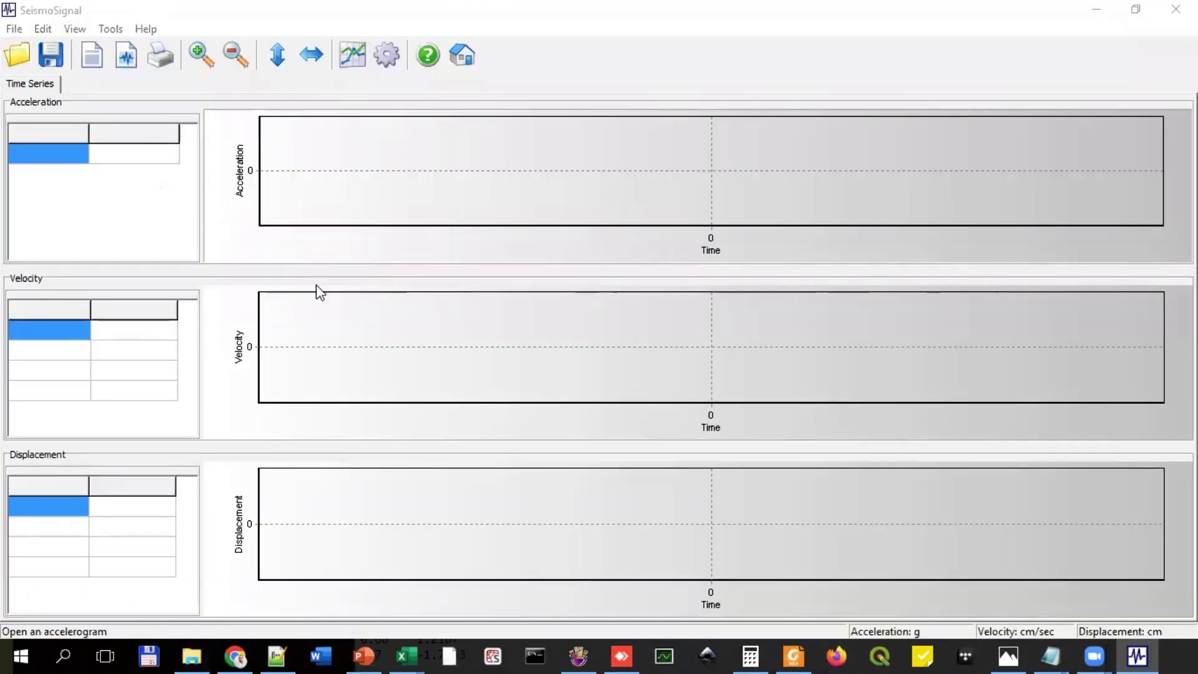
{"action": "key", "text": "ctrl+o"}
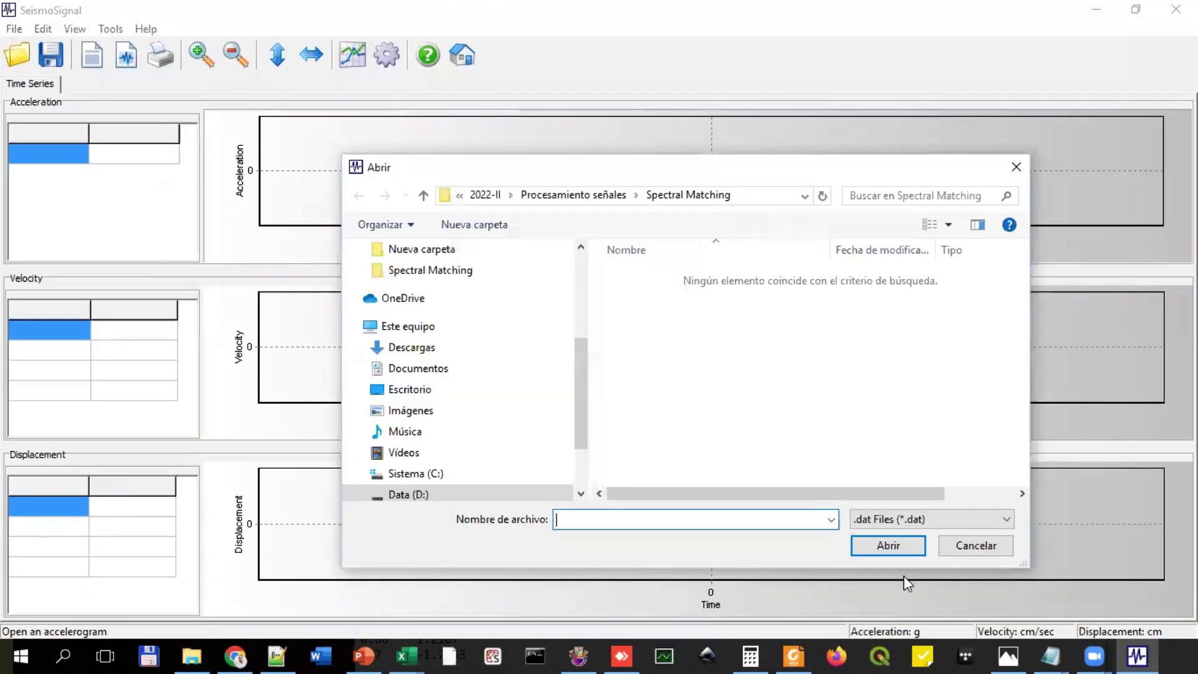
{"action": "left_click", "coordinate": [917, 521]}
{"action": "left_click", "coordinate": [902, 589]}
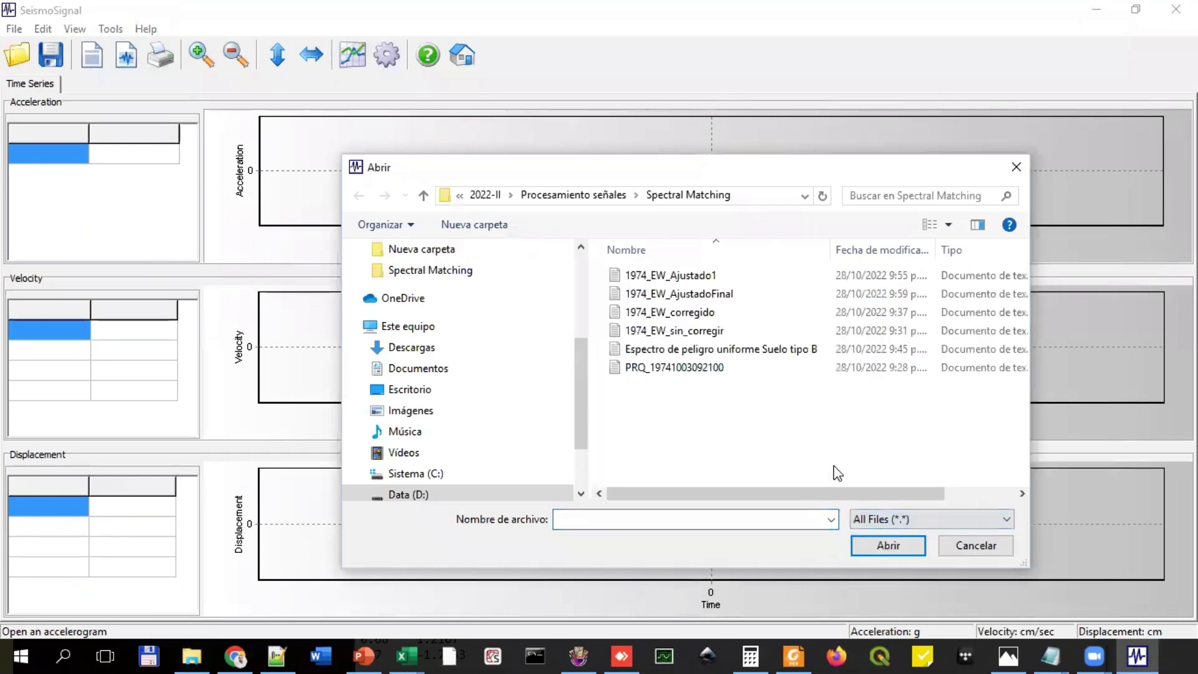
{"action": "left_click", "coordinate": [691, 332]}
{"action": "left_click", "coordinate": [880, 544]}
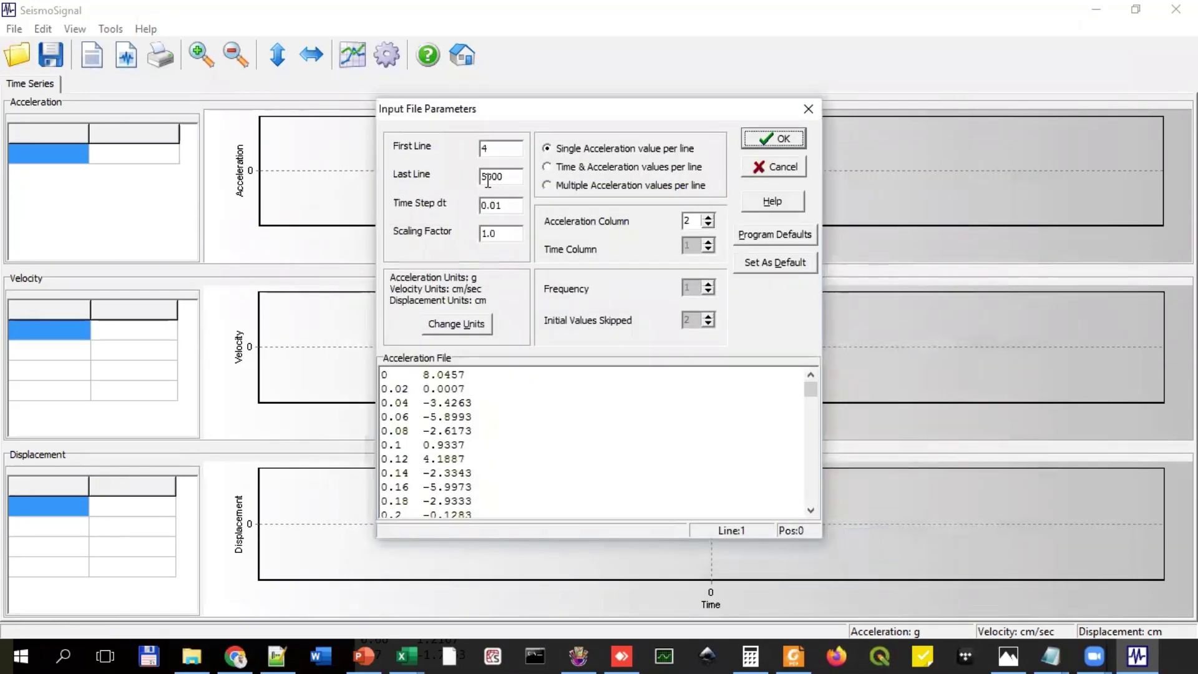
Step: Set the input file's first line to 1 and its last line to 4899
{"action": "double_click", "coordinate": [496, 149]}
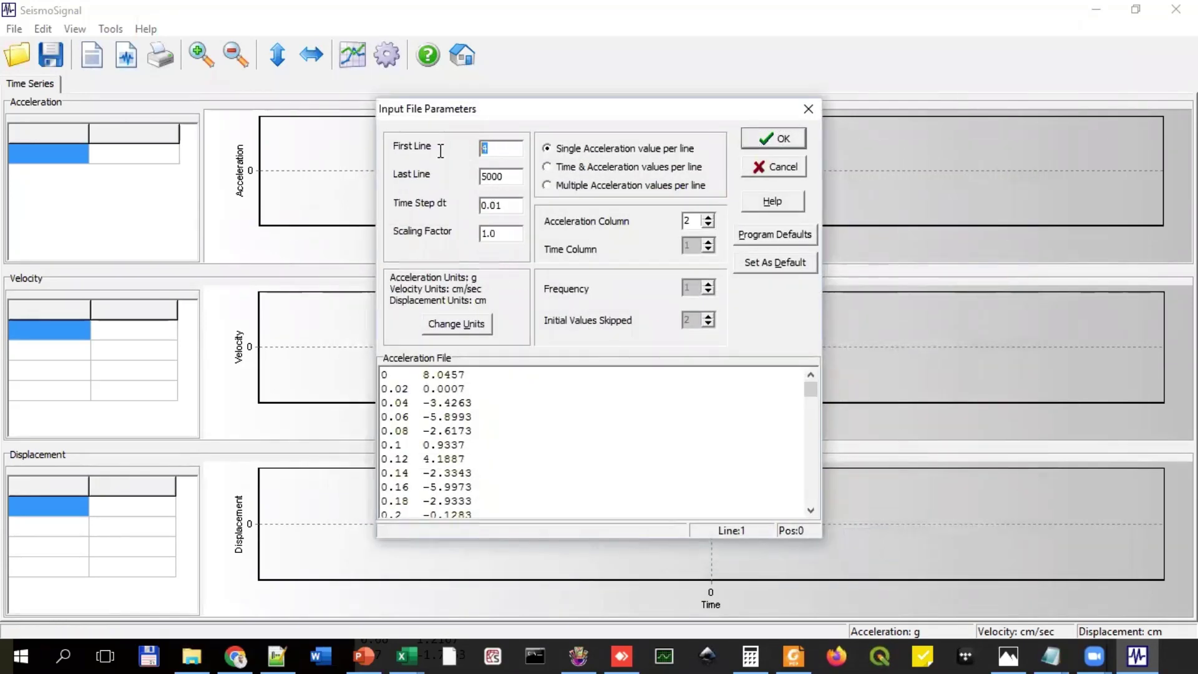
{"action": "type", "text": "1"}
{"action": "left_click_drag", "start_coordinate": [810, 391], "coordinate": [810, 496]}
{"action": "left_click", "coordinate": [540, 496]}
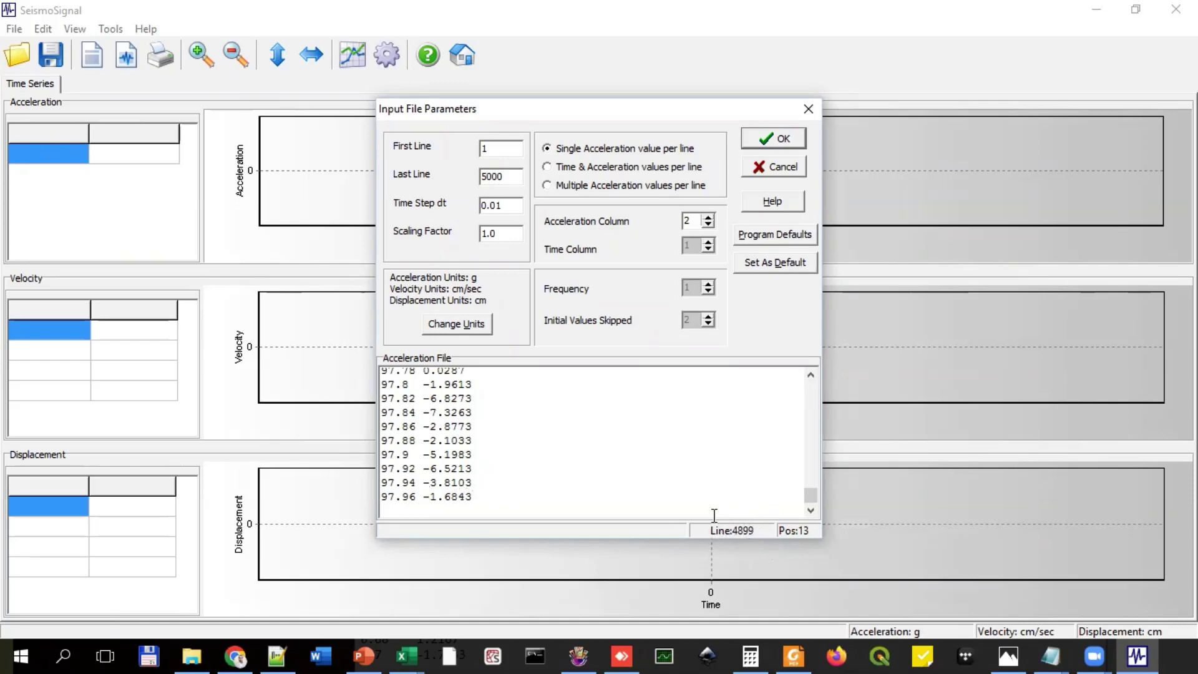
{"action": "left_click_drag", "start_coordinate": [508, 177], "coordinate": [393, 175]}
{"action": "type", "text": "4899"}
{"action": "key", "text": "Tab"}
Step: Set the time step dt to 0.02 and the acceleration units to cm/sec2
{"action": "left_click_drag", "start_coordinate": [810, 493], "coordinate": [830, 363]}
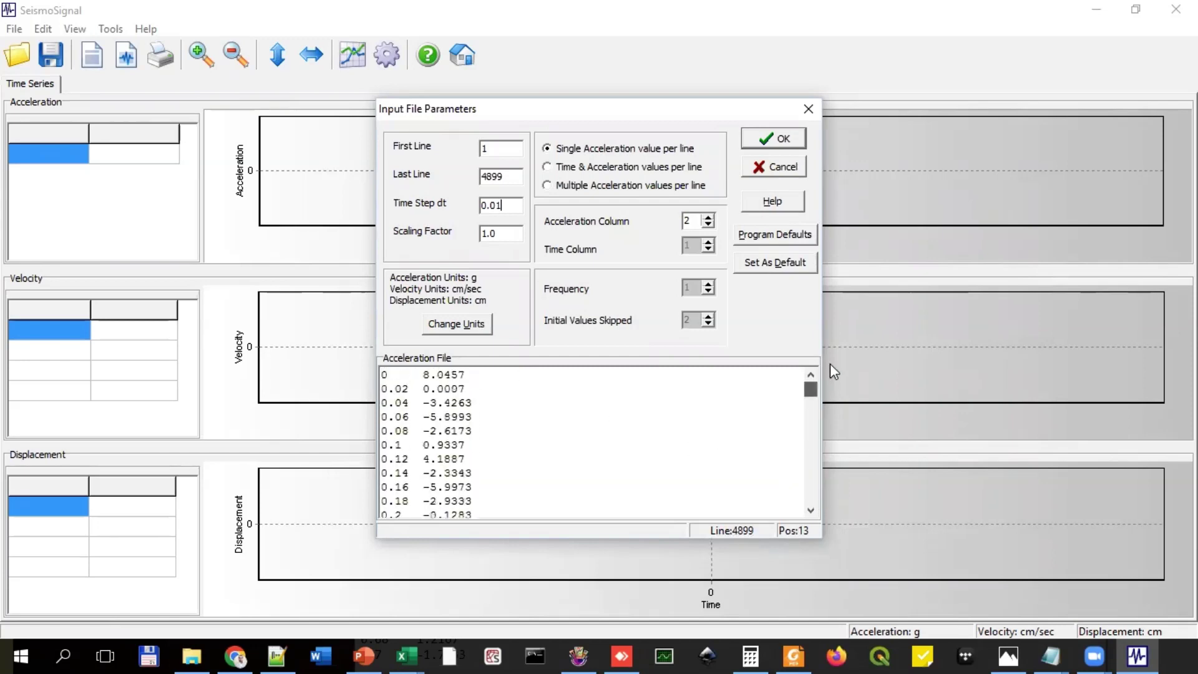
{"action": "left_click", "coordinate": [507, 207]}
{"action": "key", "text": "BackSpace"}
{"action": "type", "text": "2"}
{"action": "left_click", "coordinate": [458, 324]}
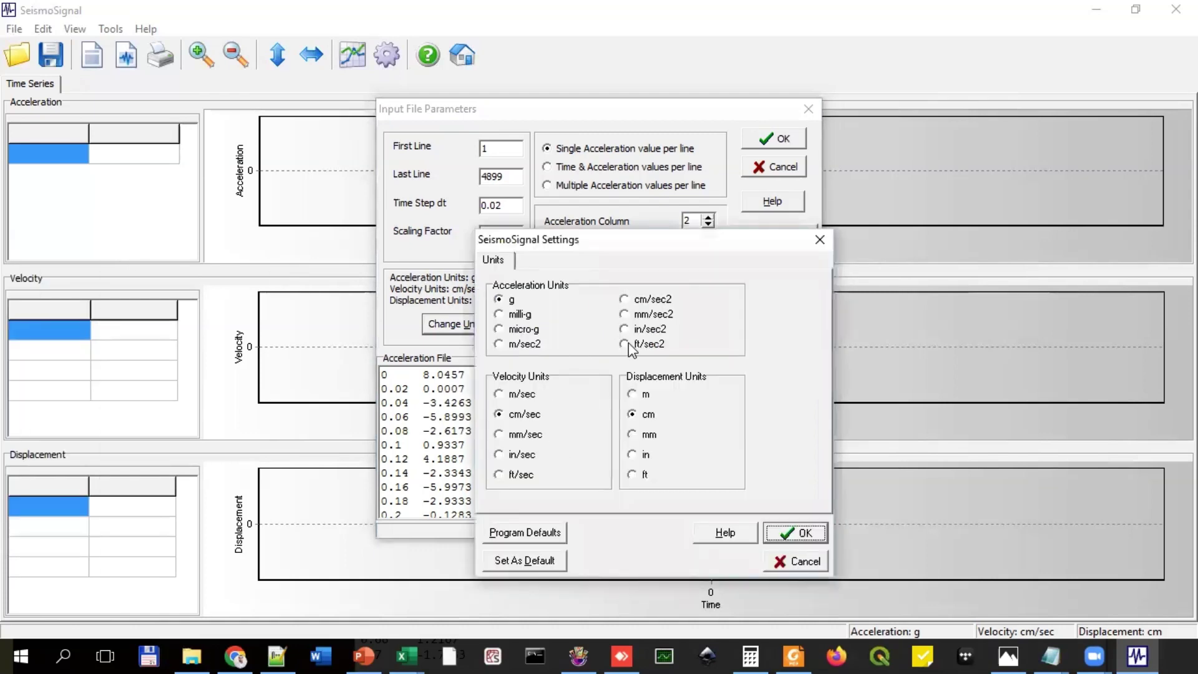
{"action": "left_click", "coordinate": [652, 299]}
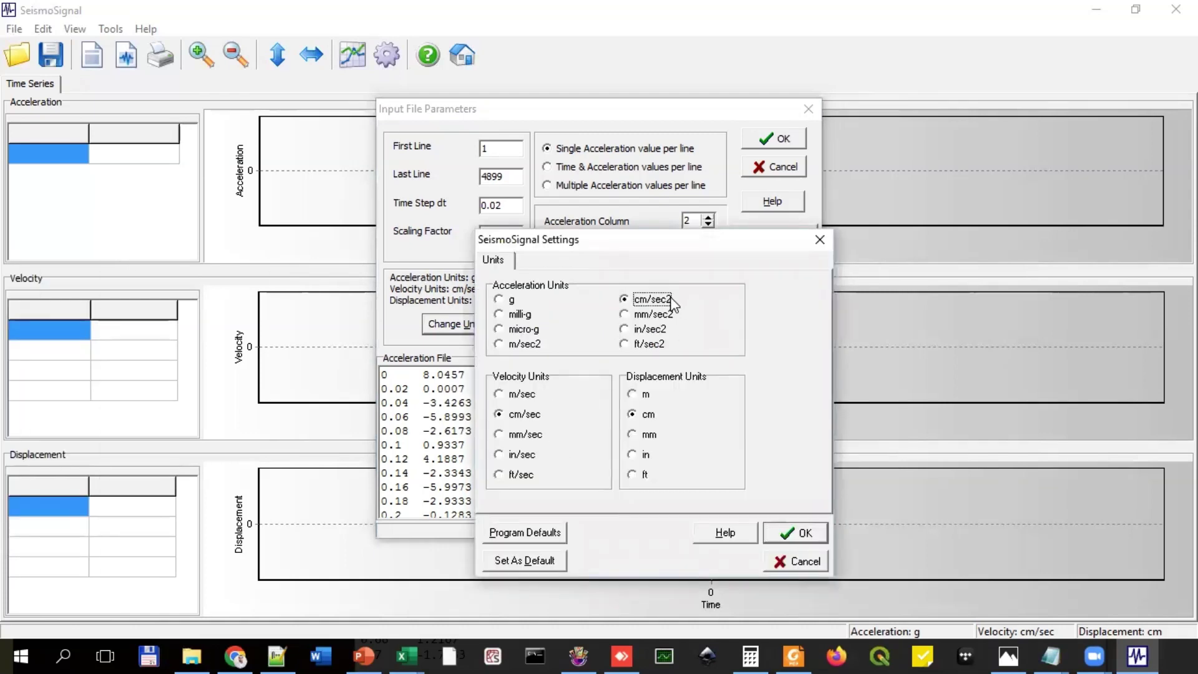
{"action": "left_click", "coordinate": [794, 532]}
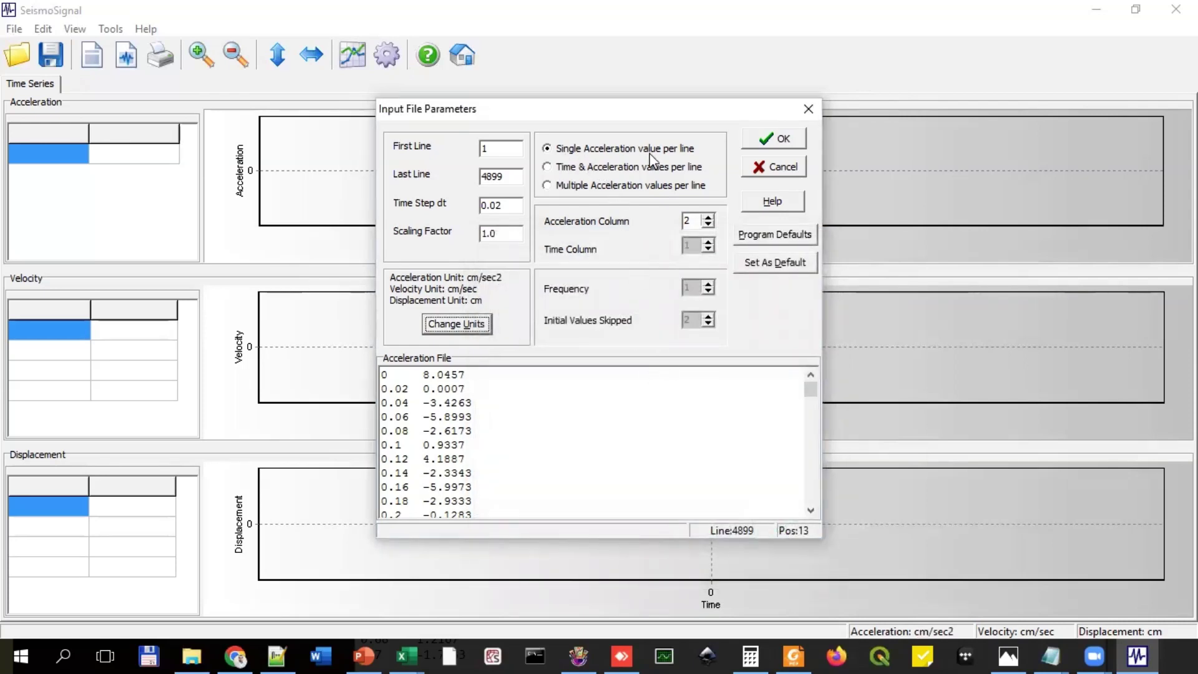
Step: Choose Time & Acceleration values per line as the file format and load the accelerogram
{"action": "left_click", "coordinate": [601, 166]}
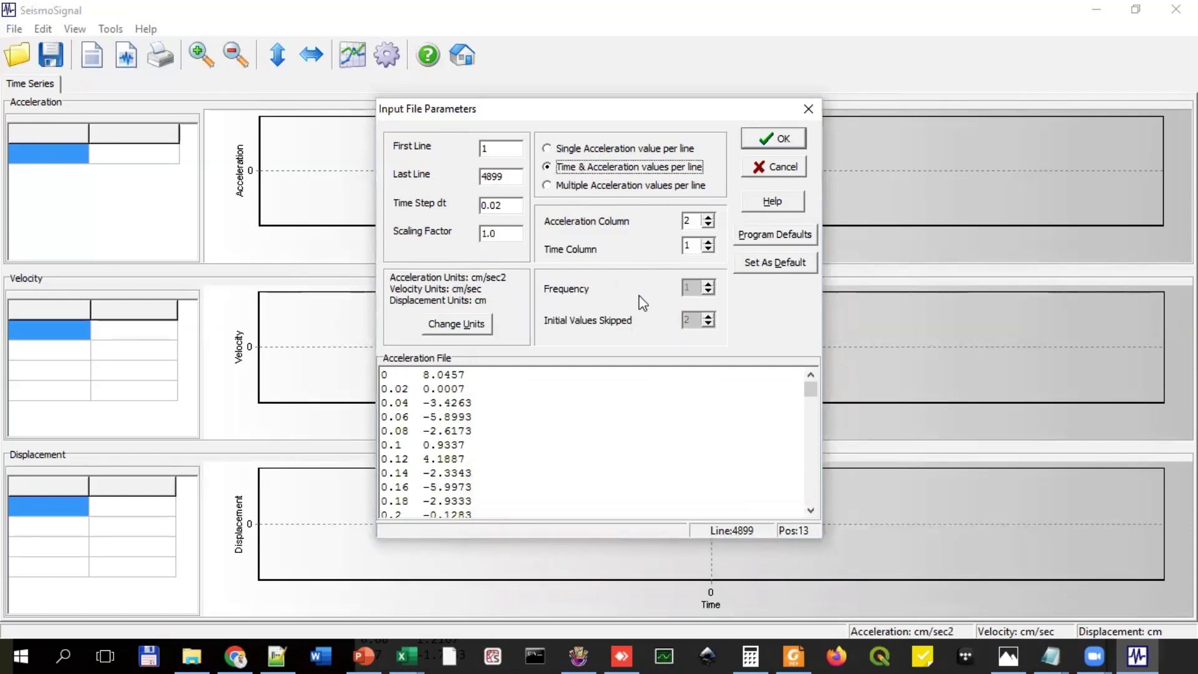
{"action": "left_click", "coordinate": [691, 245]}
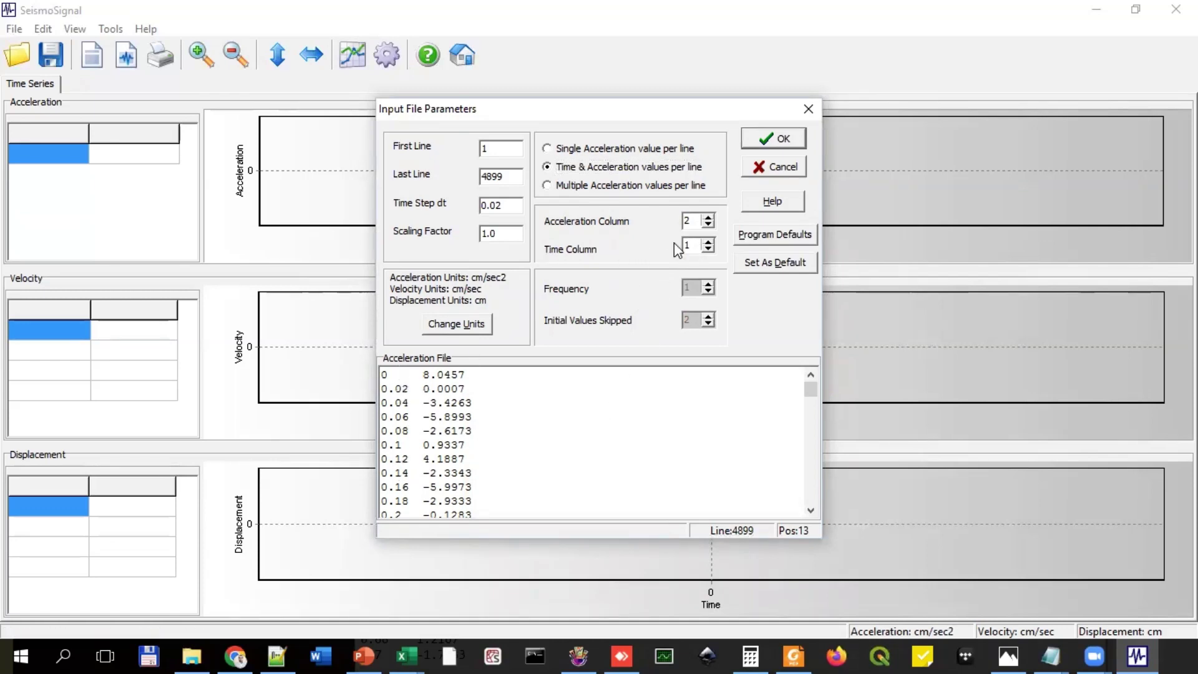
{"action": "left_click", "coordinate": [766, 142]}
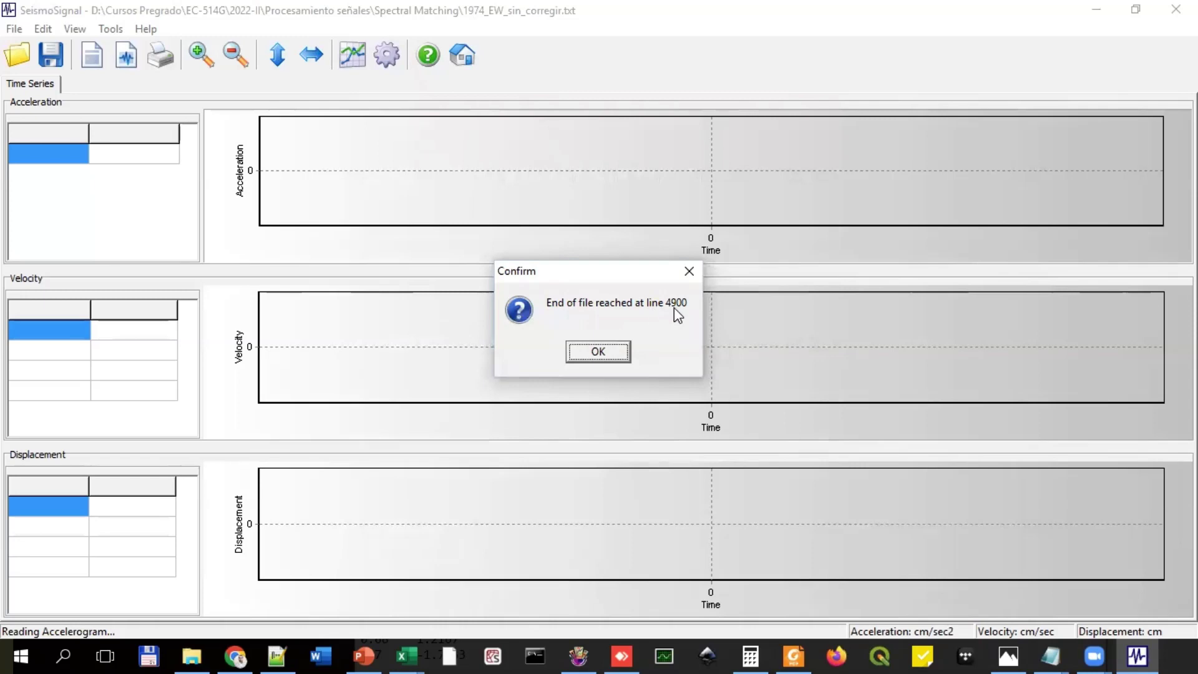
{"action": "left_click", "coordinate": [612, 354]}
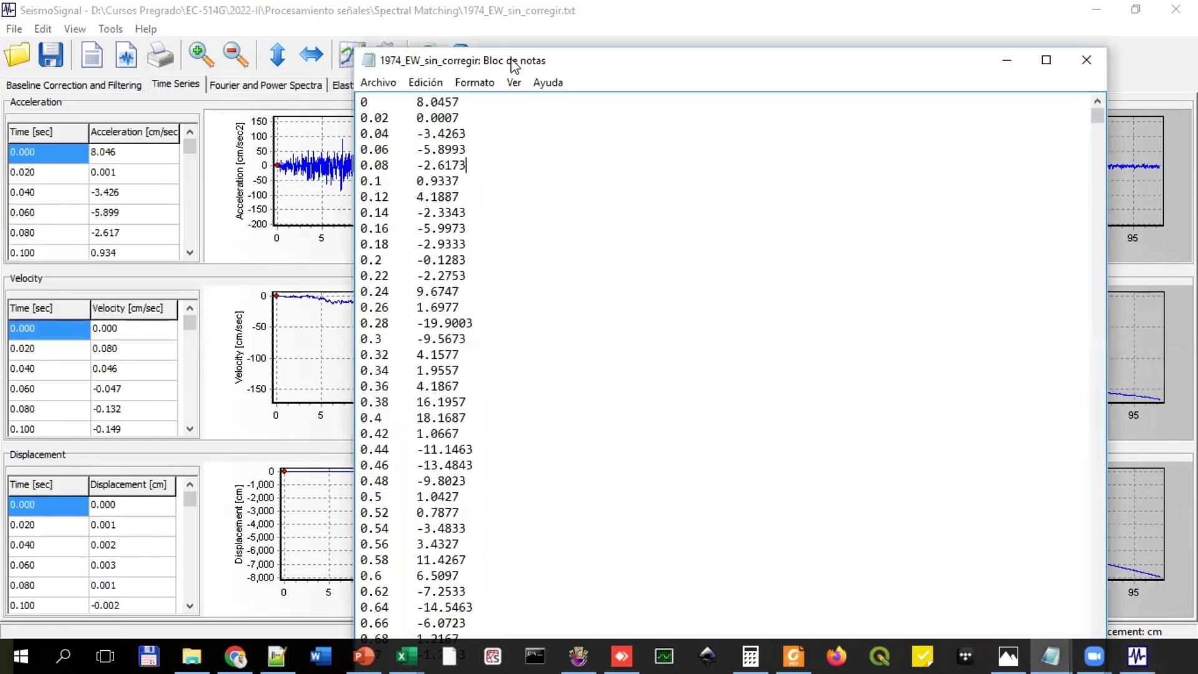
Step: Compare the EW text file with the original PRQ record, and view the loaded accelerogram's Fourier and power spectra
{"action": "left_click_drag", "start_coordinate": [513, 64], "coordinate": [193, 63]}
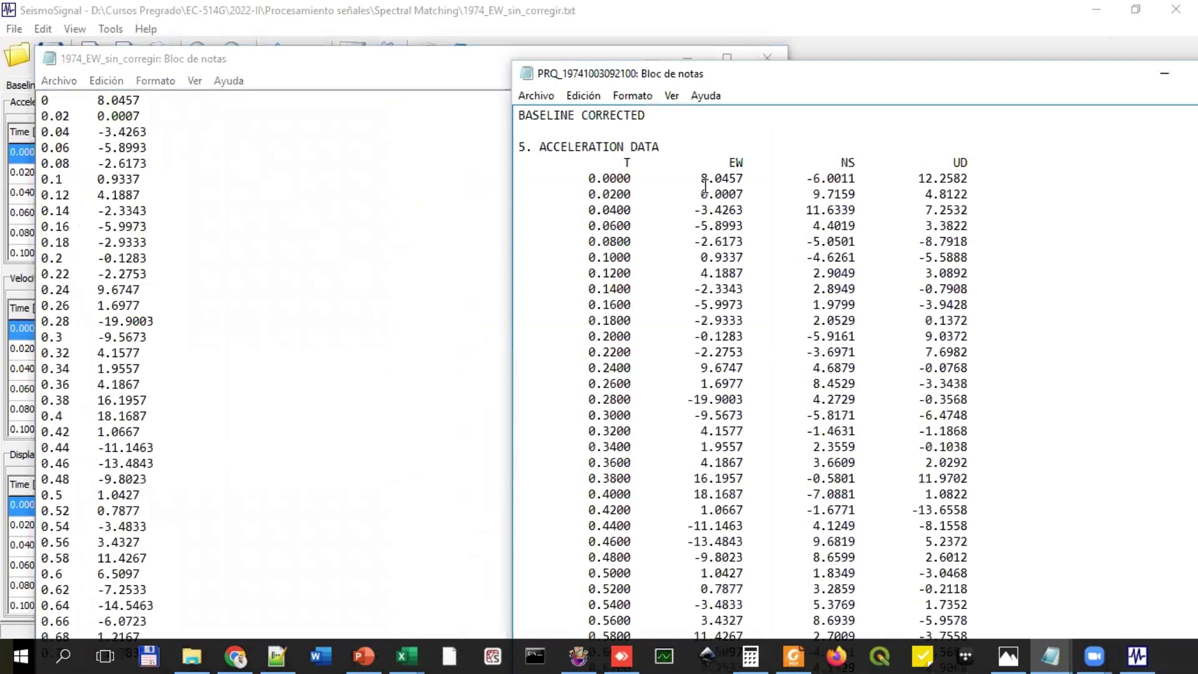
{"action": "left_click", "coordinate": [587, 10]}
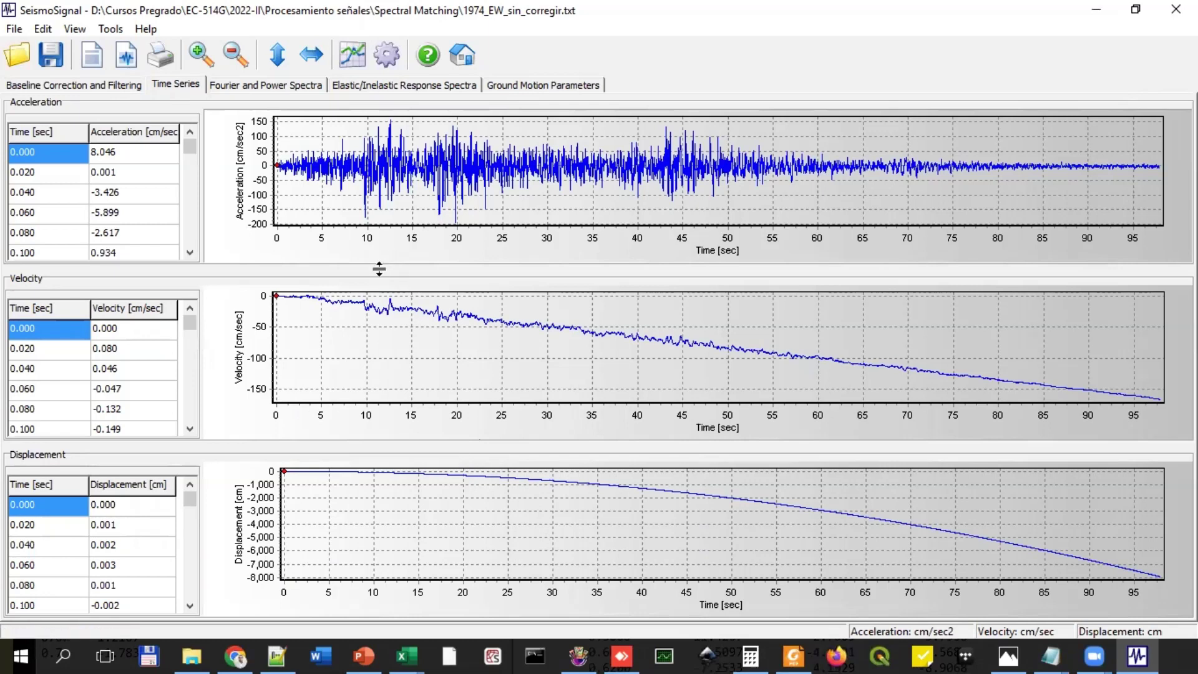
{"action": "left_click", "coordinate": [264, 87]}
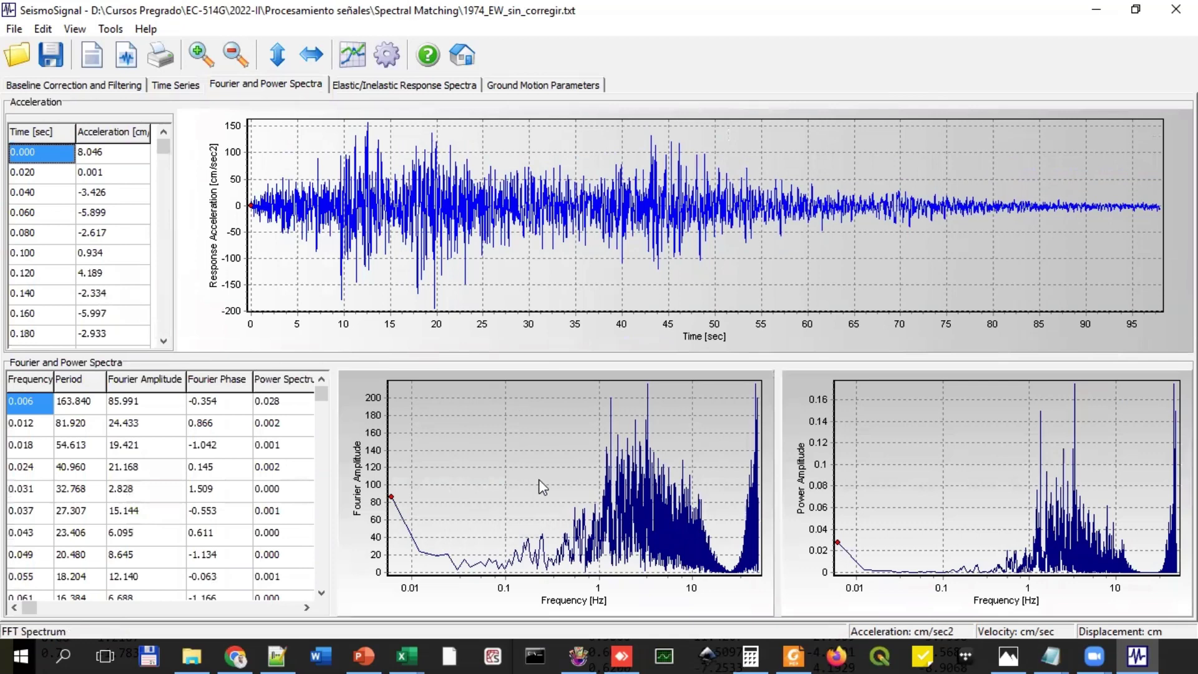
{"action": "left_click", "coordinate": [293, 86]}
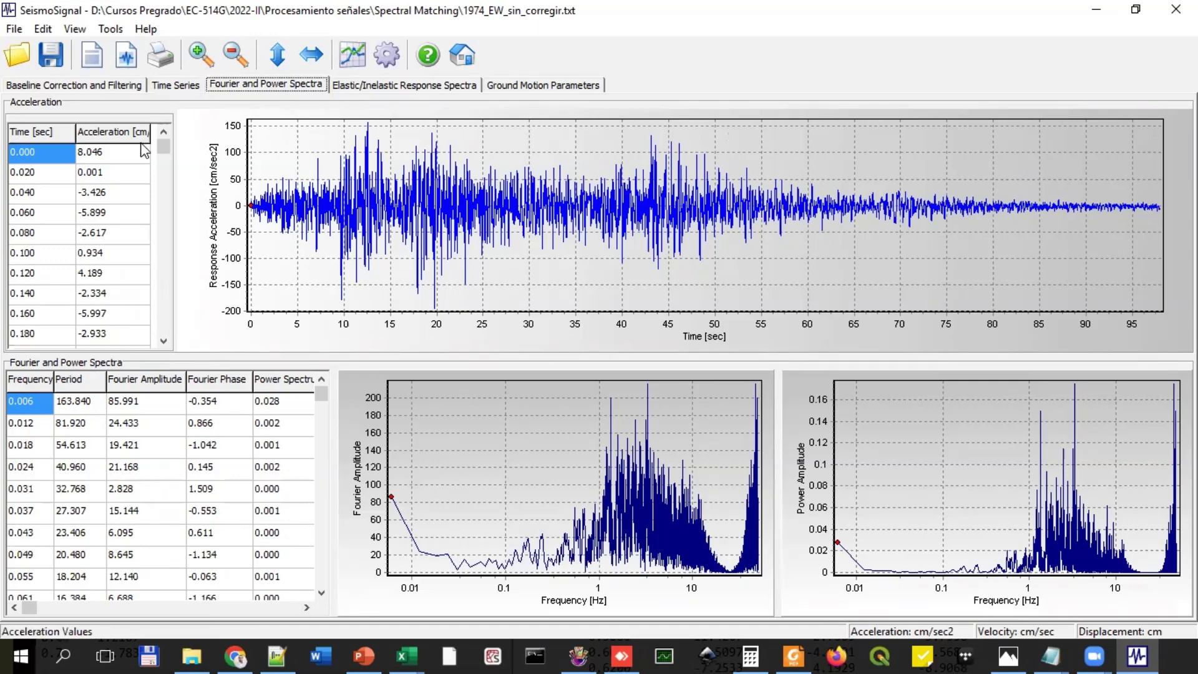
Step: Enable baseline correction with a cubic polynomial and enable filtering for the accelerogram
{"action": "left_click", "coordinate": [74, 86]}
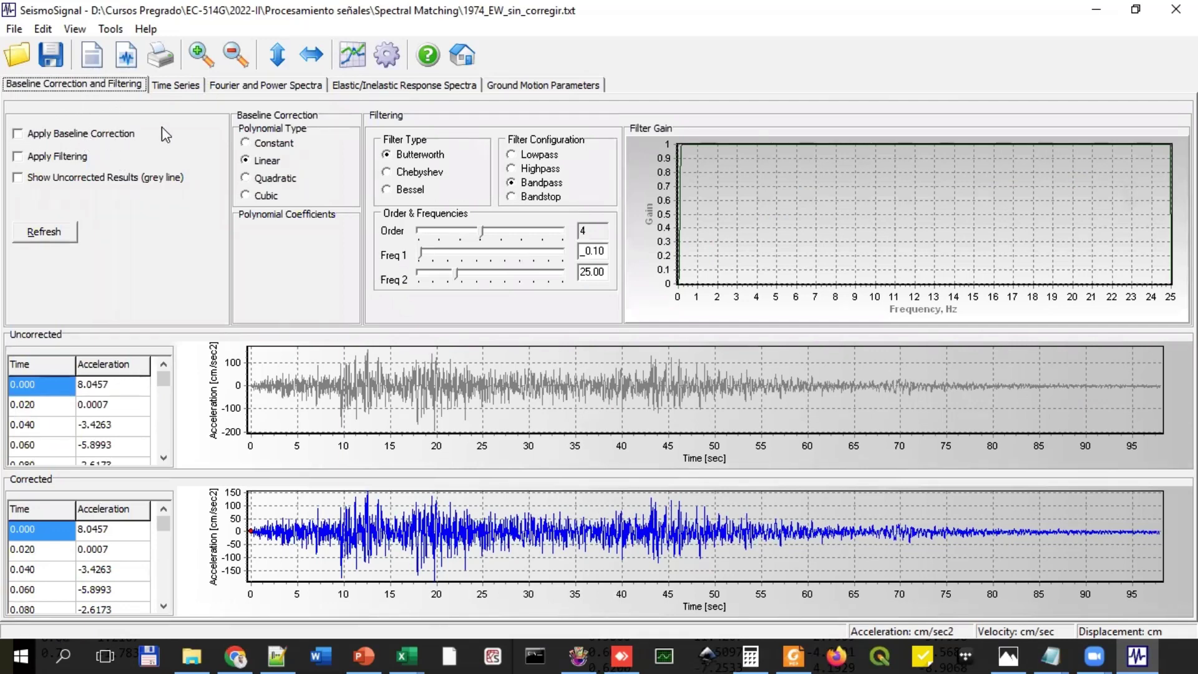
{"action": "left_click", "coordinate": [82, 138]}
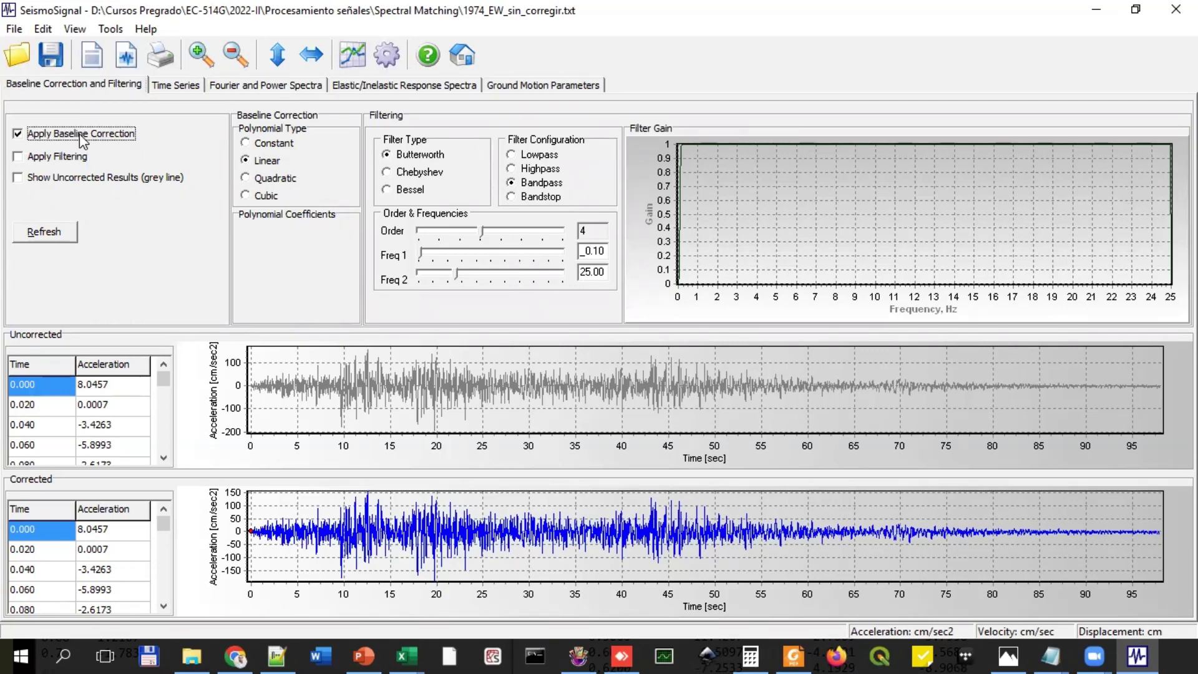
{"action": "left_click", "coordinate": [84, 159]}
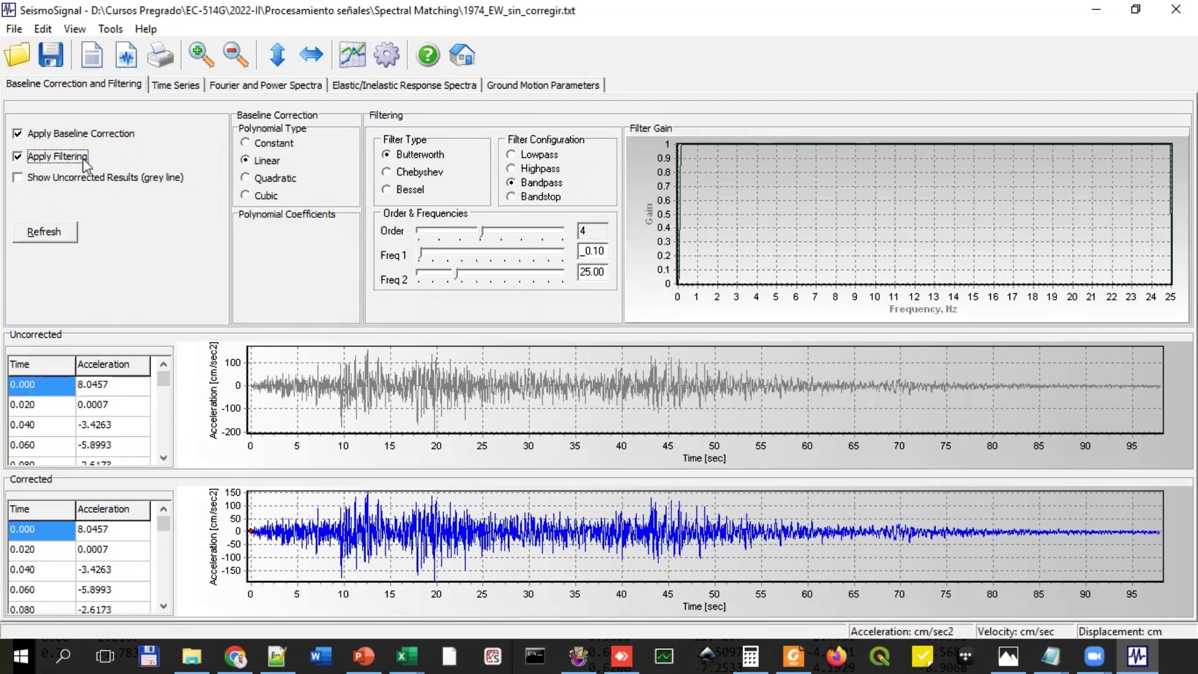
{"action": "left_click", "coordinate": [84, 160]}
{"action": "left_click", "coordinate": [82, 139]}
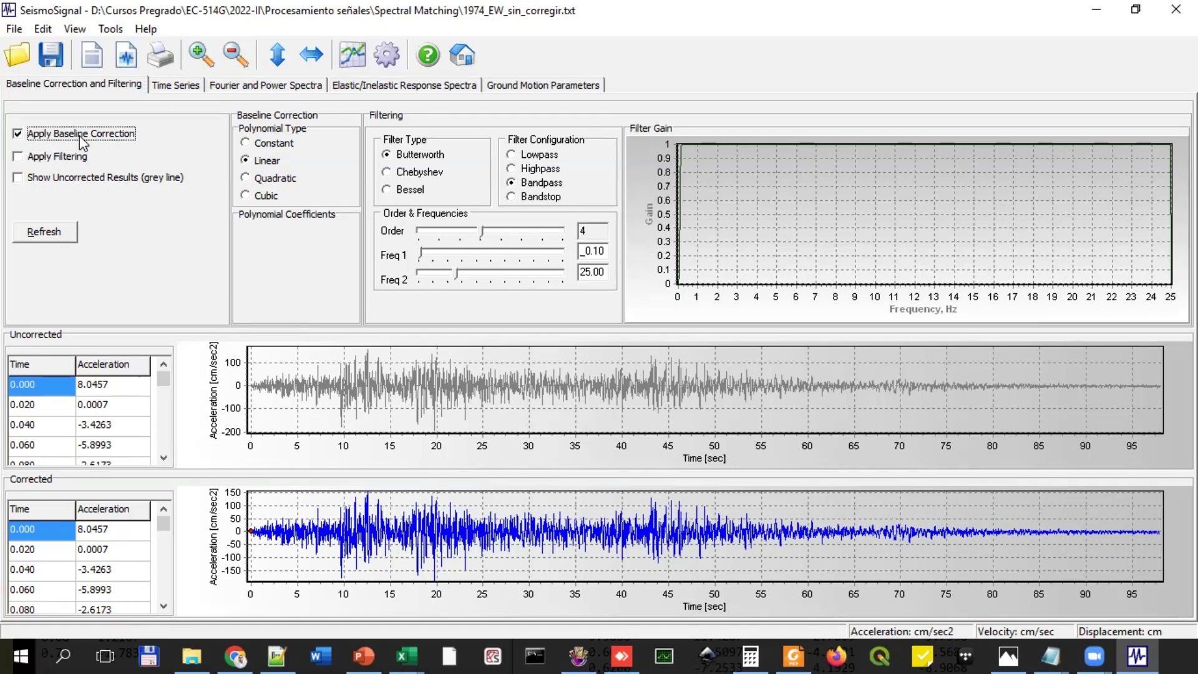
{"action": "left_click", "coordinate": [260, 197]}
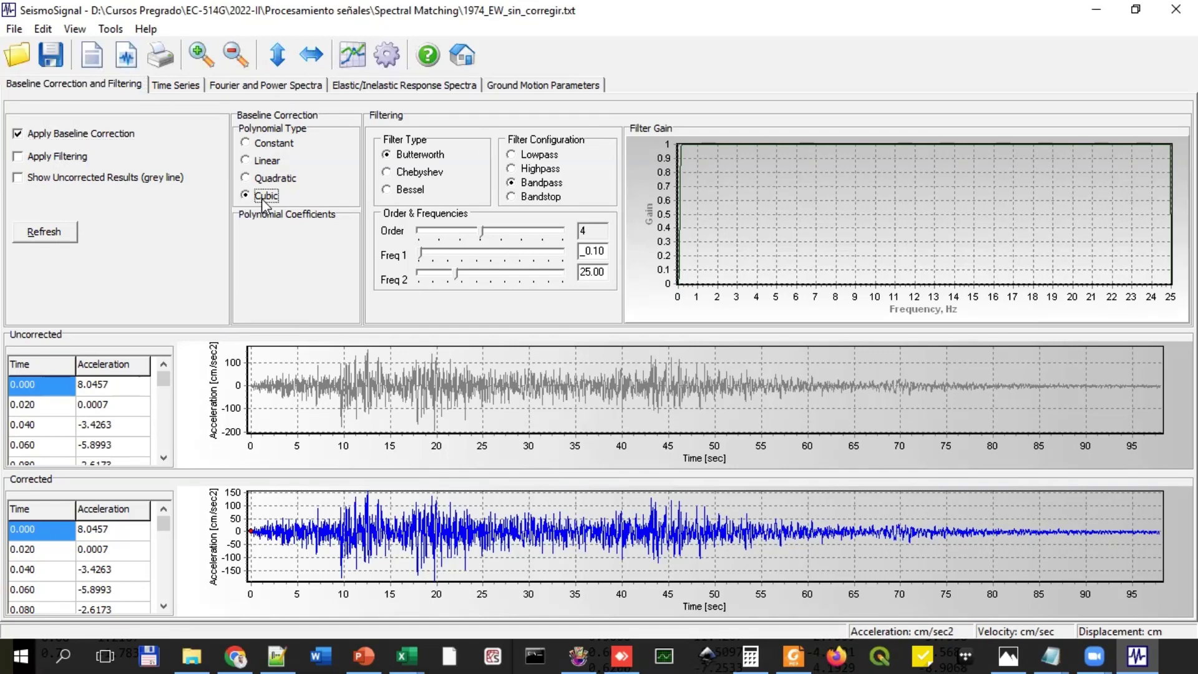
{"action": "left_click", "coordinate": [58, 159]}
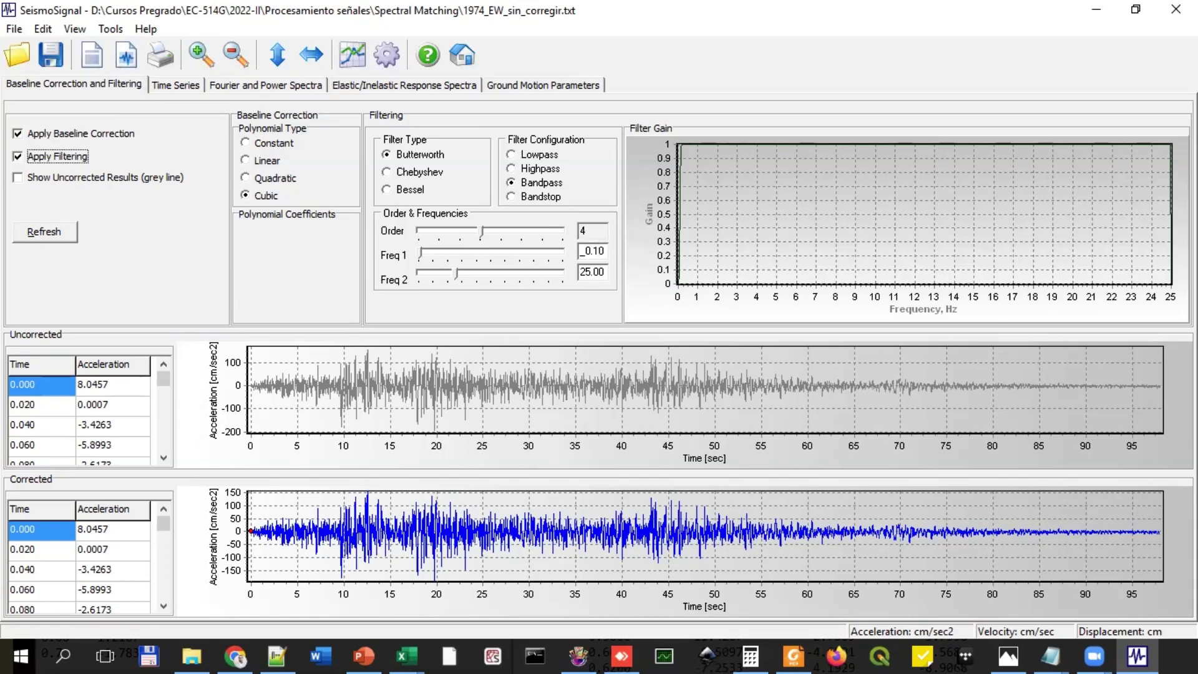
Step: Switch to Chrome and examine the Wikipedia band-pass filter response curve in the image results
{"action": "key", "text": "alt+Tab"}
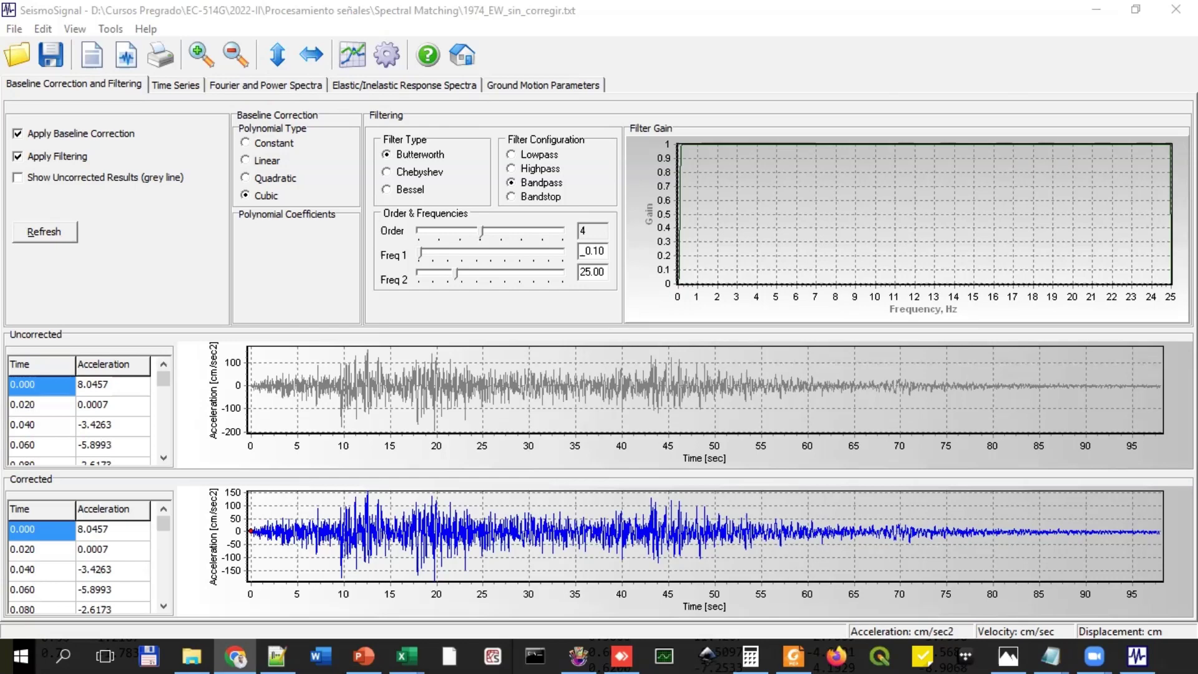
{"action": "key", "text": "alt+Tab"}
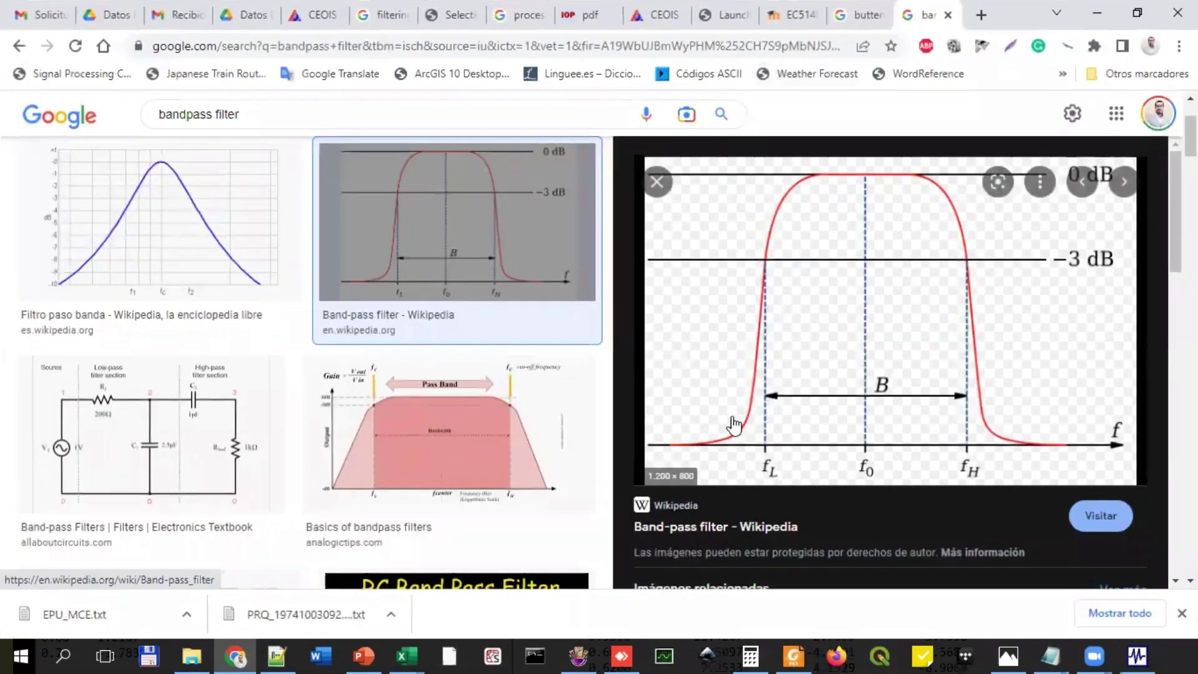
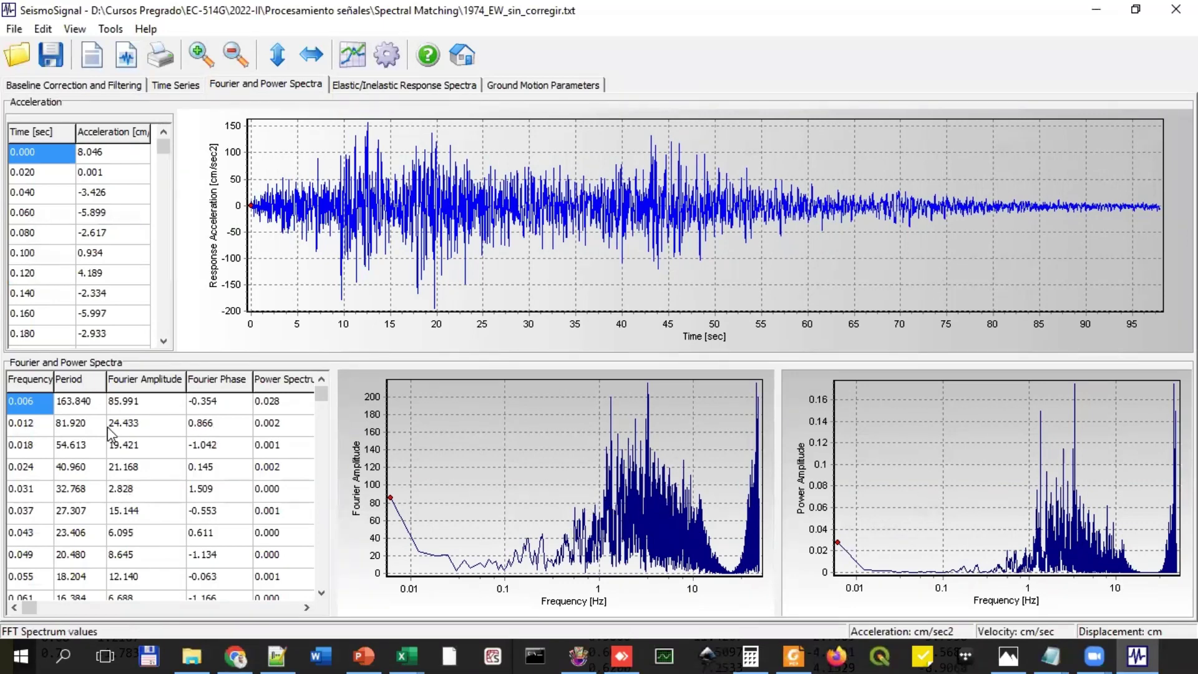
Step: Copy all rows of the Fourier and Power Spectra table
{"action": "right_click", "coordinate": [166, 442]}
{"action": "right_click", "coordinate": [107, 444]}
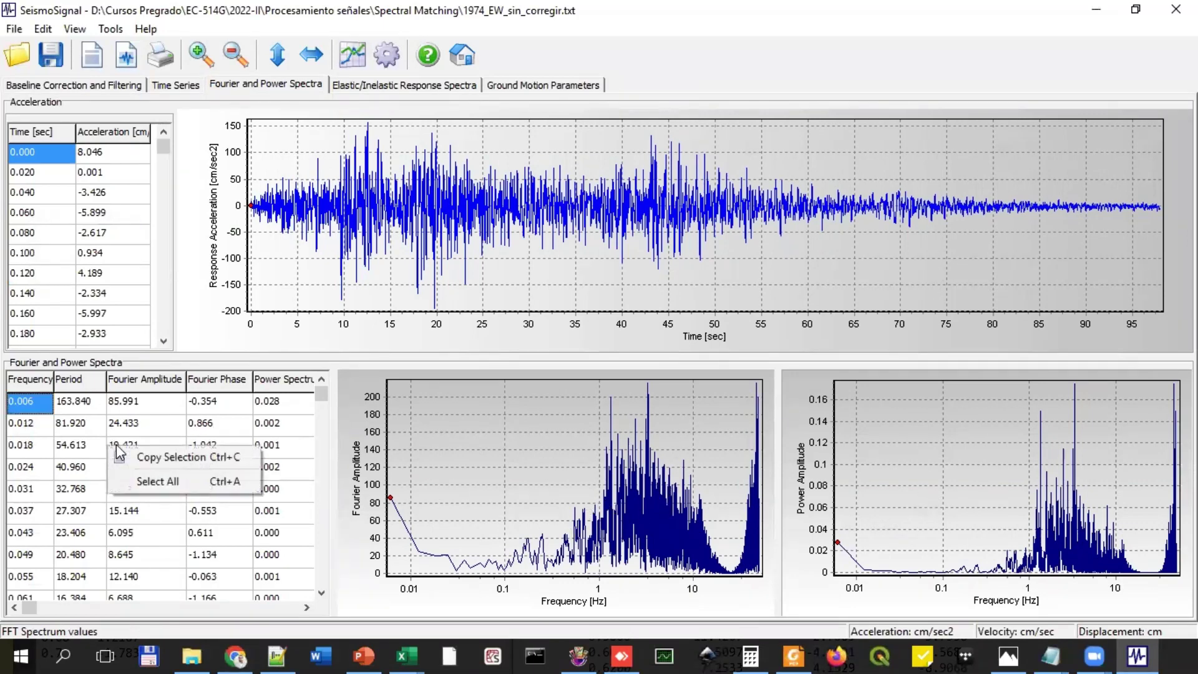
{"action": "left_click", "coordinate": [177, 478]}
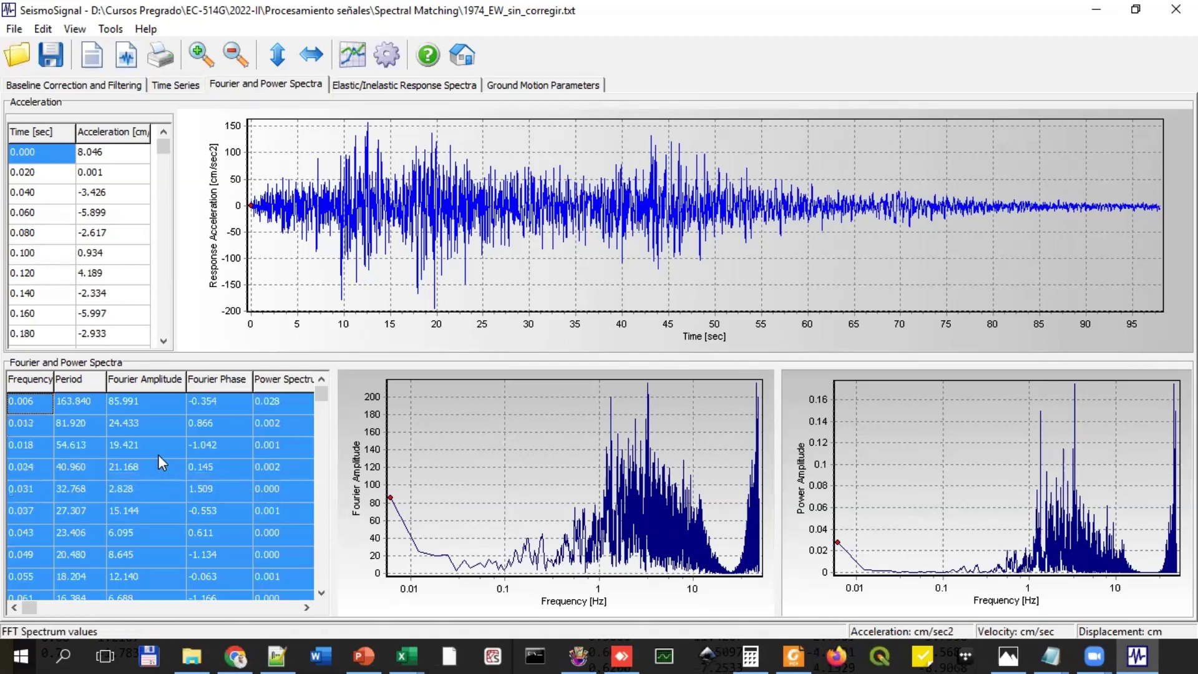
{"action": "right_click", "coordinate": [158, 455]}
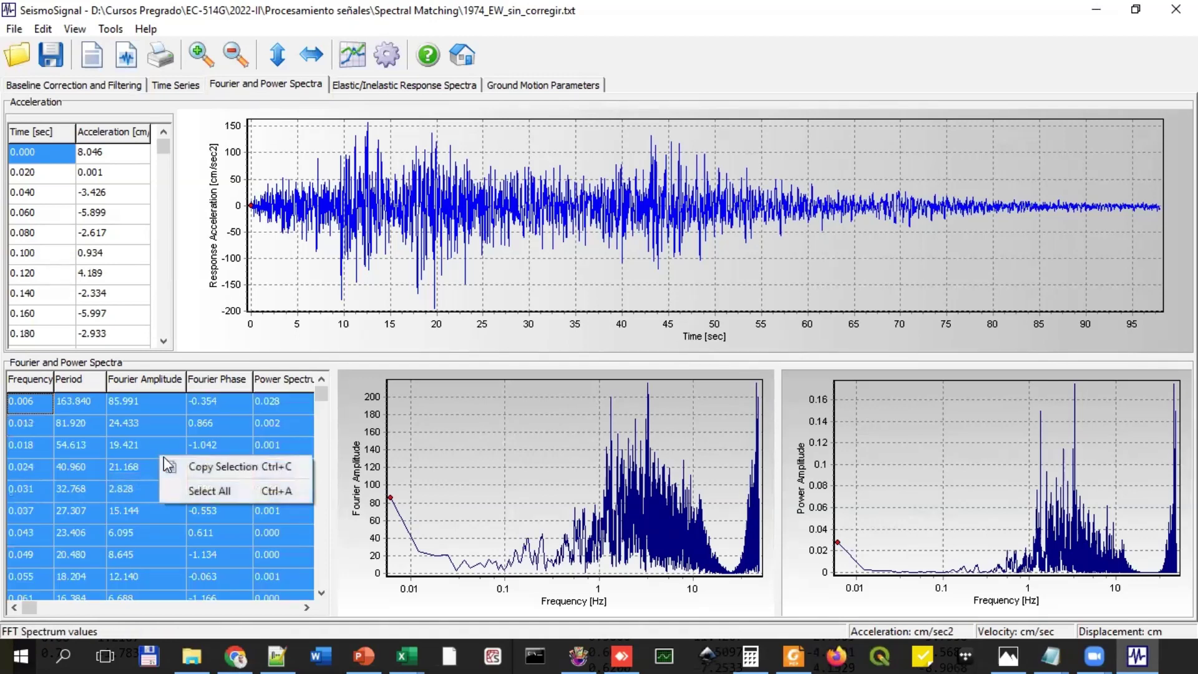
{"action": "left_click", "coordinate": [212, 473]}
Step: Switch to the blank Excel workbook and paste the copied spectrum values starting at cell A1
{"action": "key", "text": "alt+Tab"}
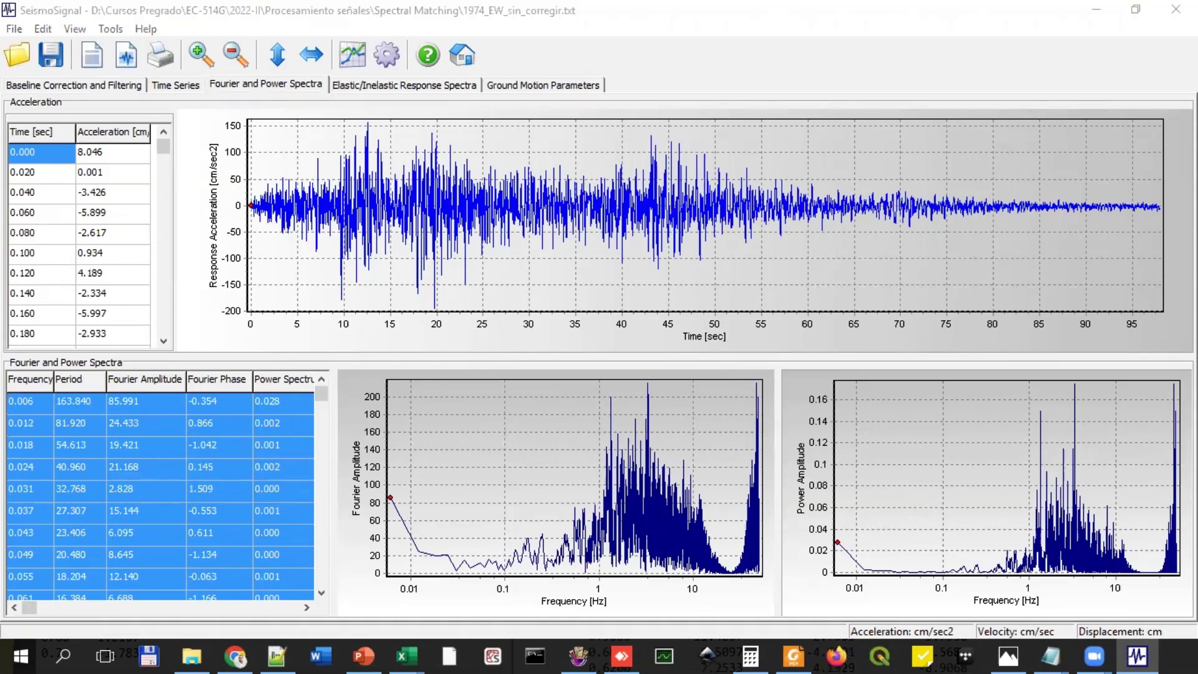
{"action": "key", "text": "alt+Tab"}
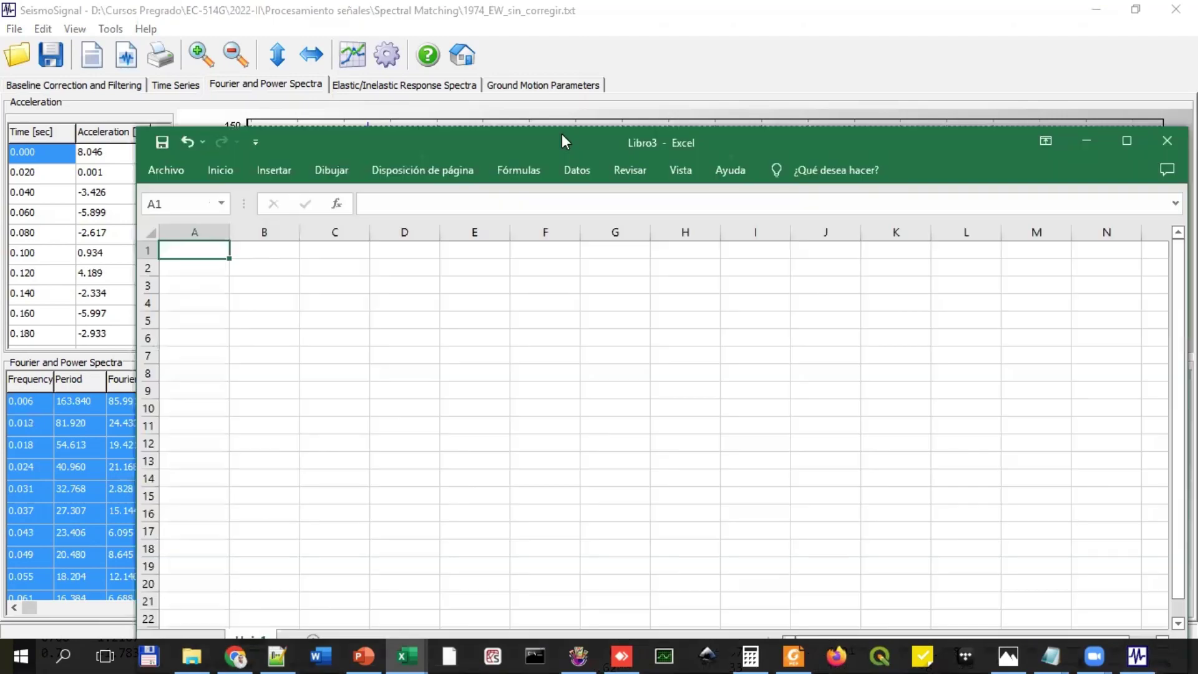
{"action": "double_click", "coordinate": [562, 133]}
{"action": "double_click", "coordinate": [243, 27]}
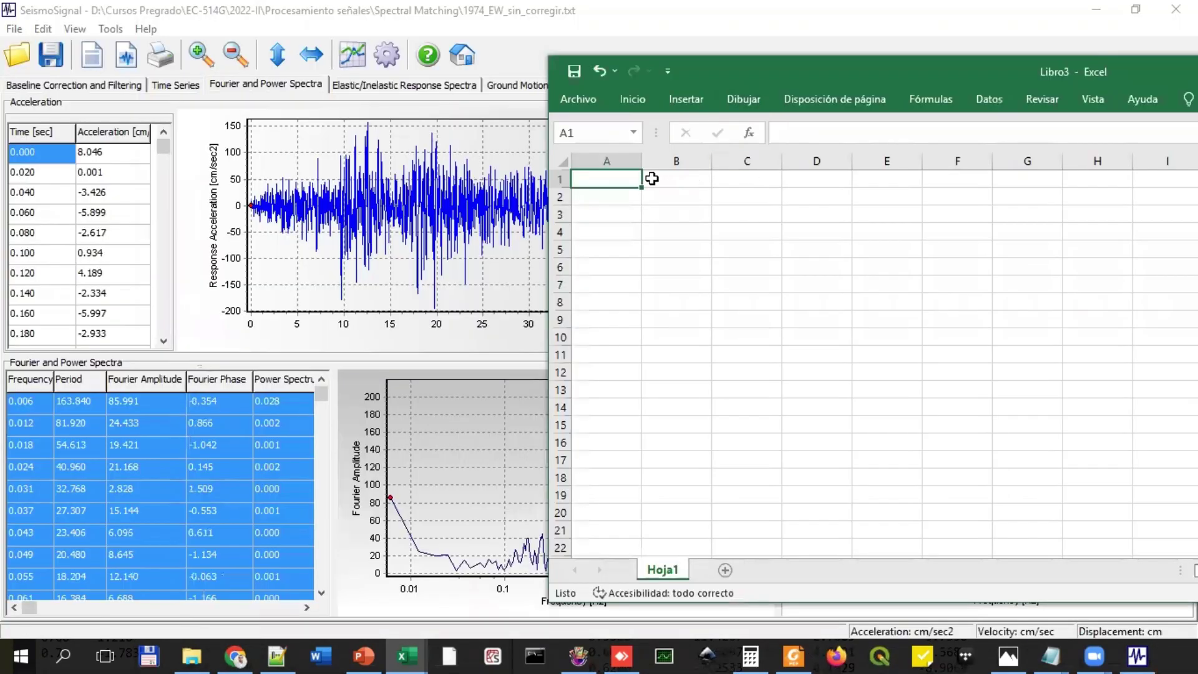
{"action": "key", "text": "ctrl+v"}
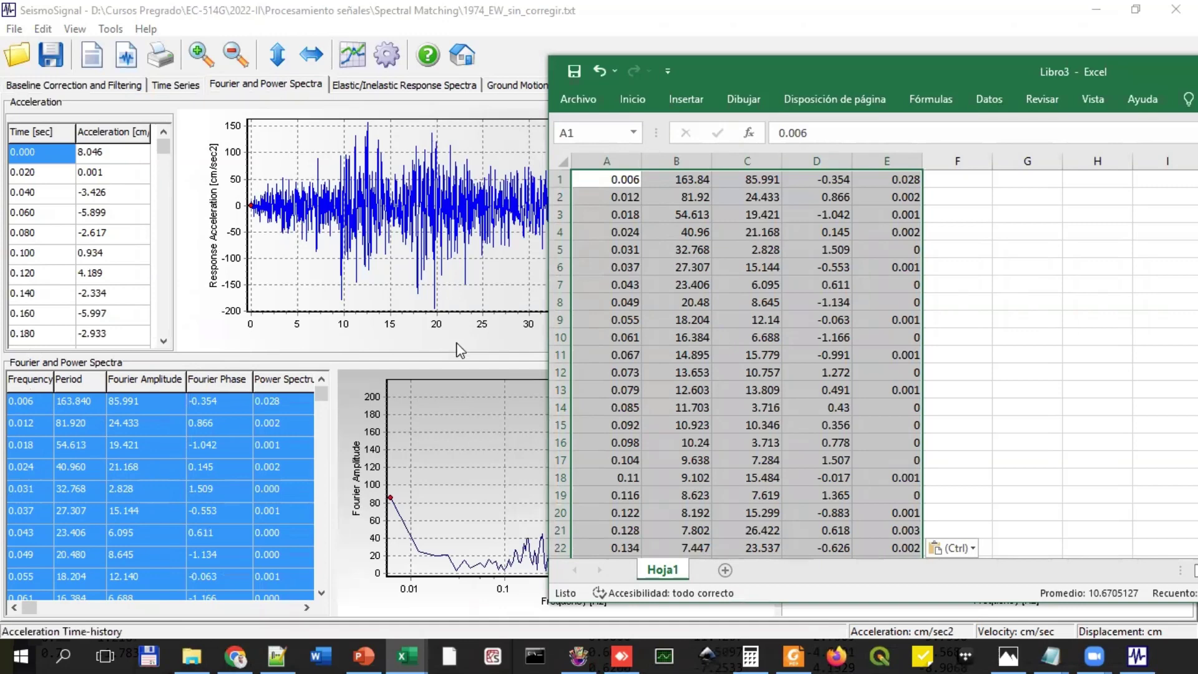
Step: Delete the period, Fourier phase and power spectrum columns (B, D and E), keeping frequency and Fourier amplitude
{"action": "left_click", "coordinate": [729, 215]}
{"action": "left_click", "coordinate": [695, 163]}
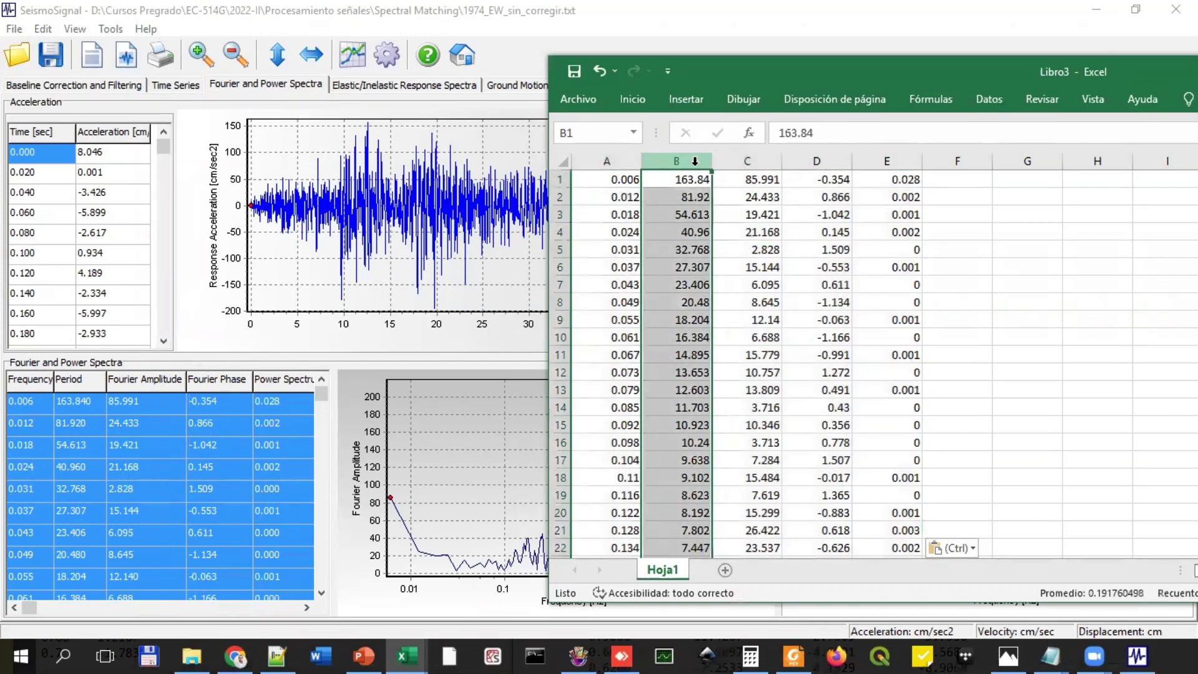
{"action": "left_click", "coordinate": [817, 161], "text": "ctrl"}
{"action": "left_click", "coordinate": [896, 160], "text": "ctrl"}
{"action": "right_click", "coordinate": [896, 160]}
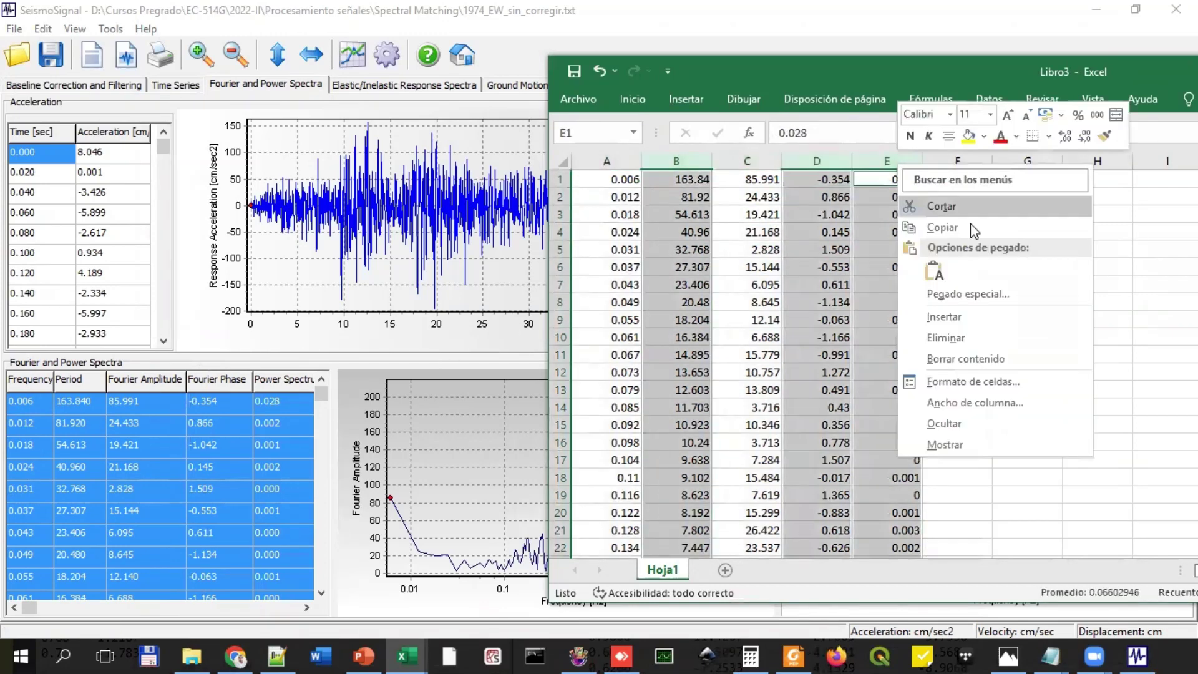
{"action": "left_click", "coordinate": [972, 338]}
Step: Maximize the workbook and insert a scatter chart with lines of Fourier amplitude against frequency from all rows of columns A and B
{"action": "left_click_drag", "start_coordinate": [881, 73], "coordinate": [586, 72]}
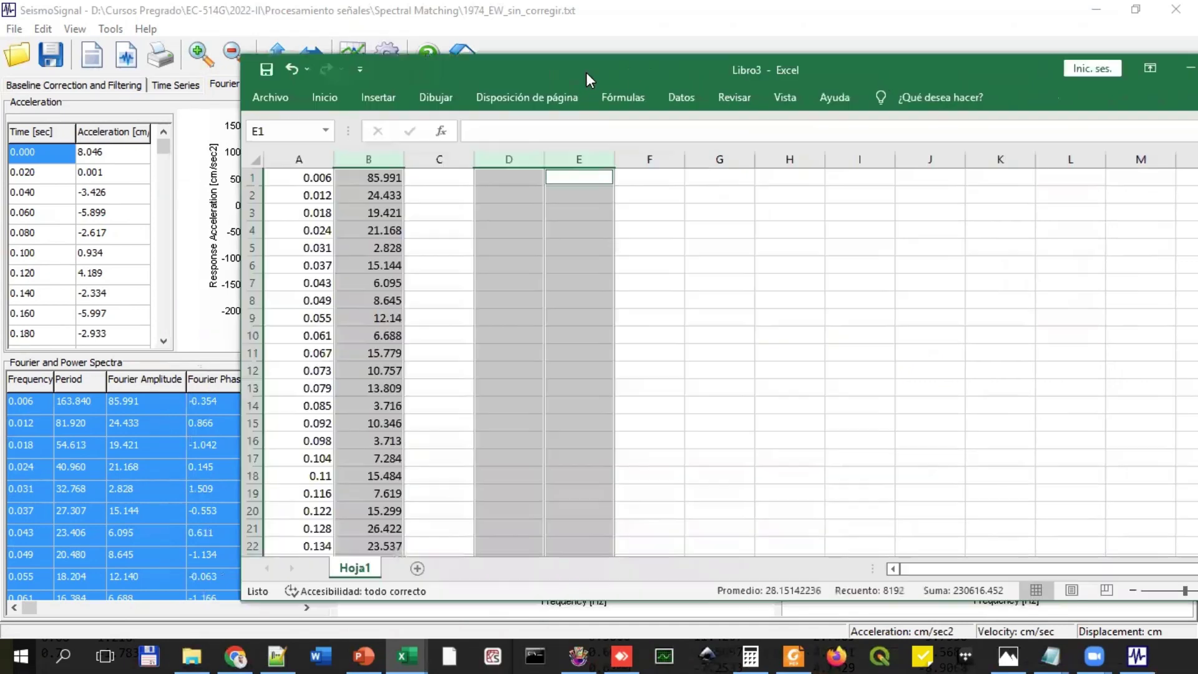
{"action": "double_click", "coordinate": [586, 73]}
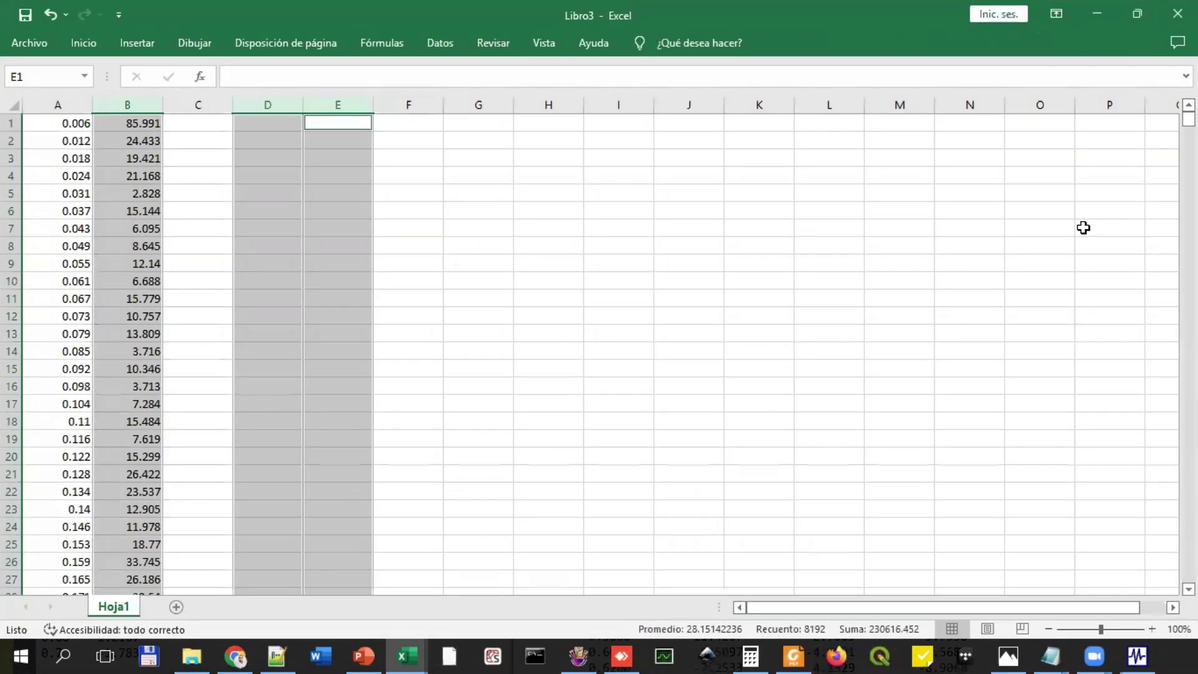
{"action": "left_click", "coordinate": [428, 157]}
{"action": "left_click_drag", "start_coordinate": [91, 128], "coordinate": [80, 141]}
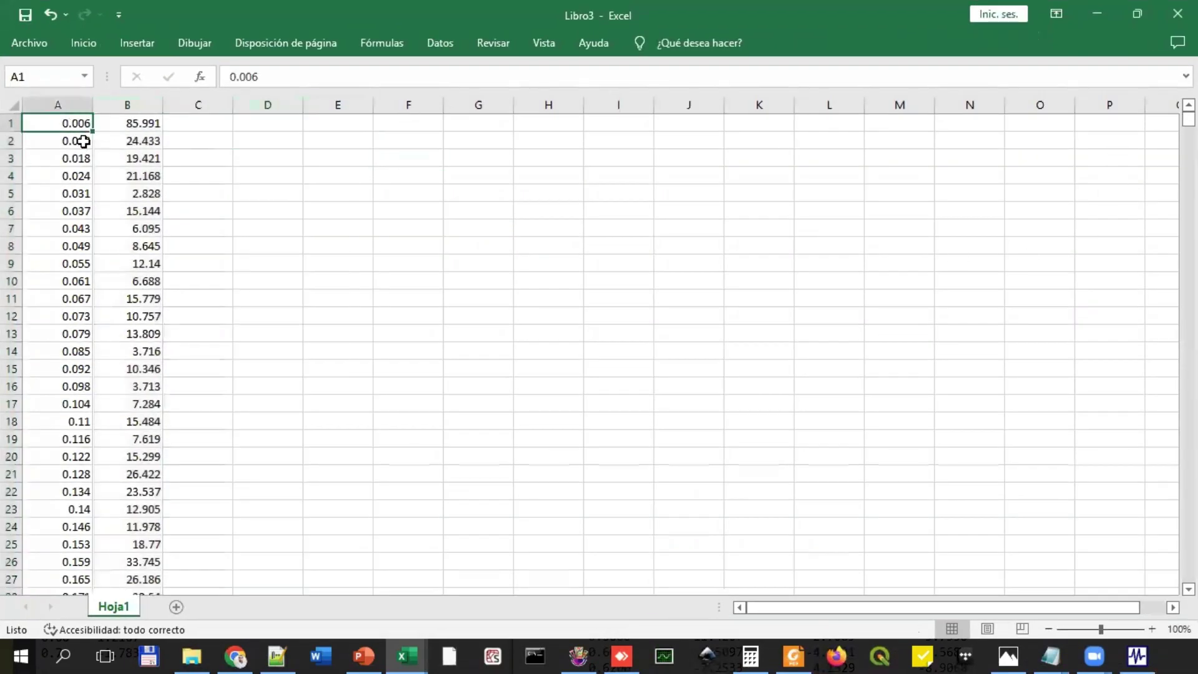
{"action": "key", "text": "ctrl+shift+Right"}
{"action": "key", "text": "ctrl+shift+Down"}
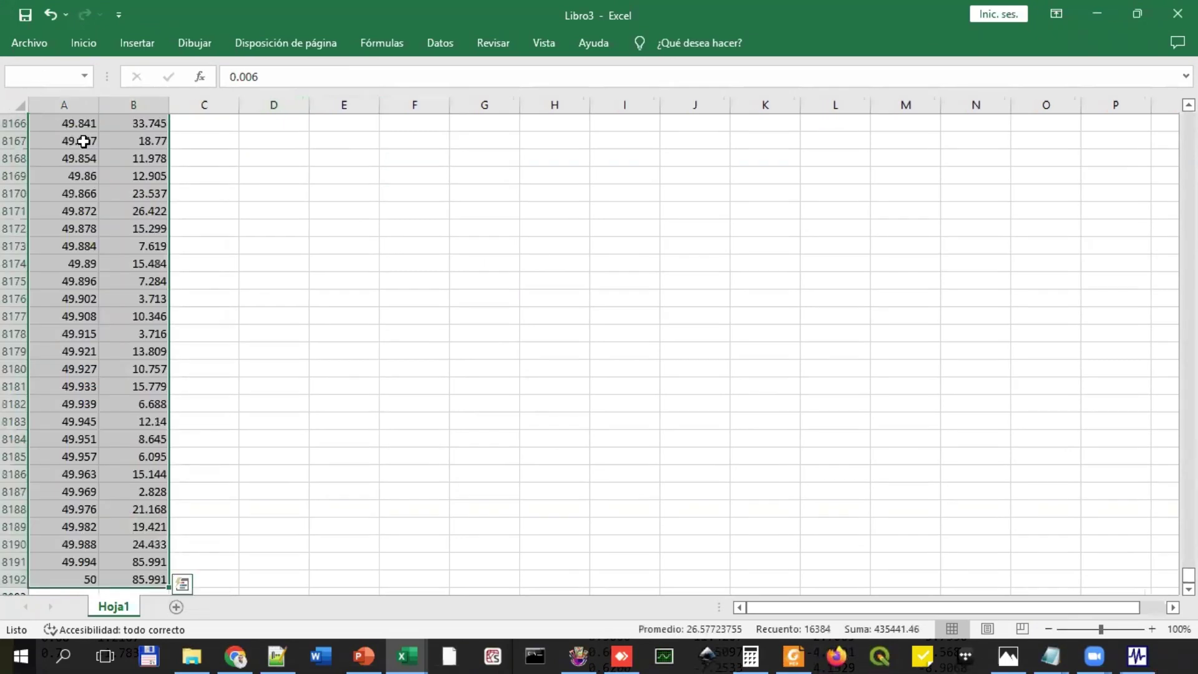
{"action": "left_click", "coordinate": [129, 42]}
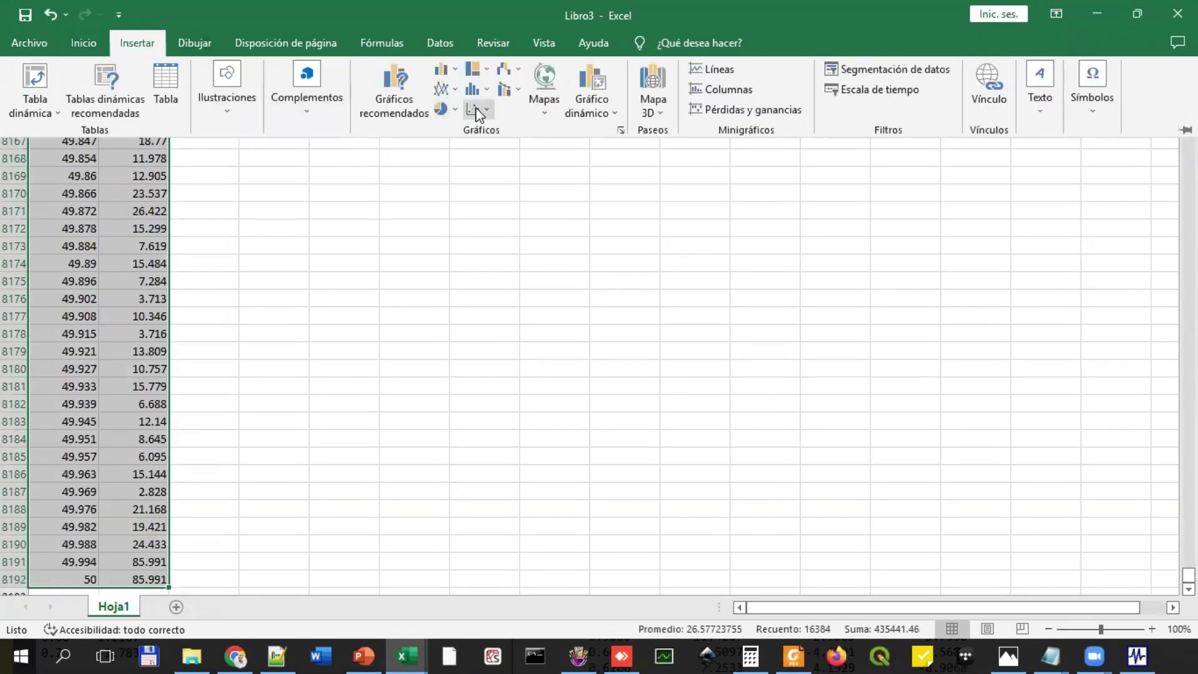
{"action": "left_click", "coordinate": [478, 112]}
{"action": "left_click", "coordinate": [579, 176]}
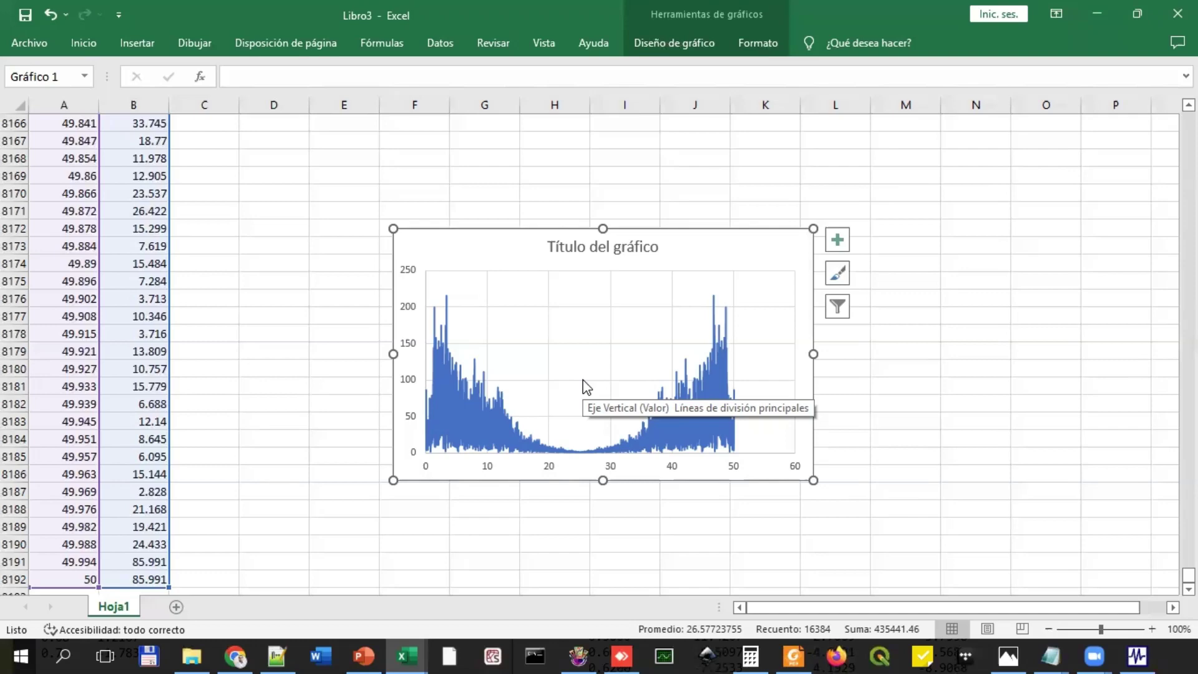
Step: Set both the horizontal and vertical axes of the Fourier spectrum chart to a base 10 logarithmic scale
{"action": "left_click", "coordinate": [549, 195]}
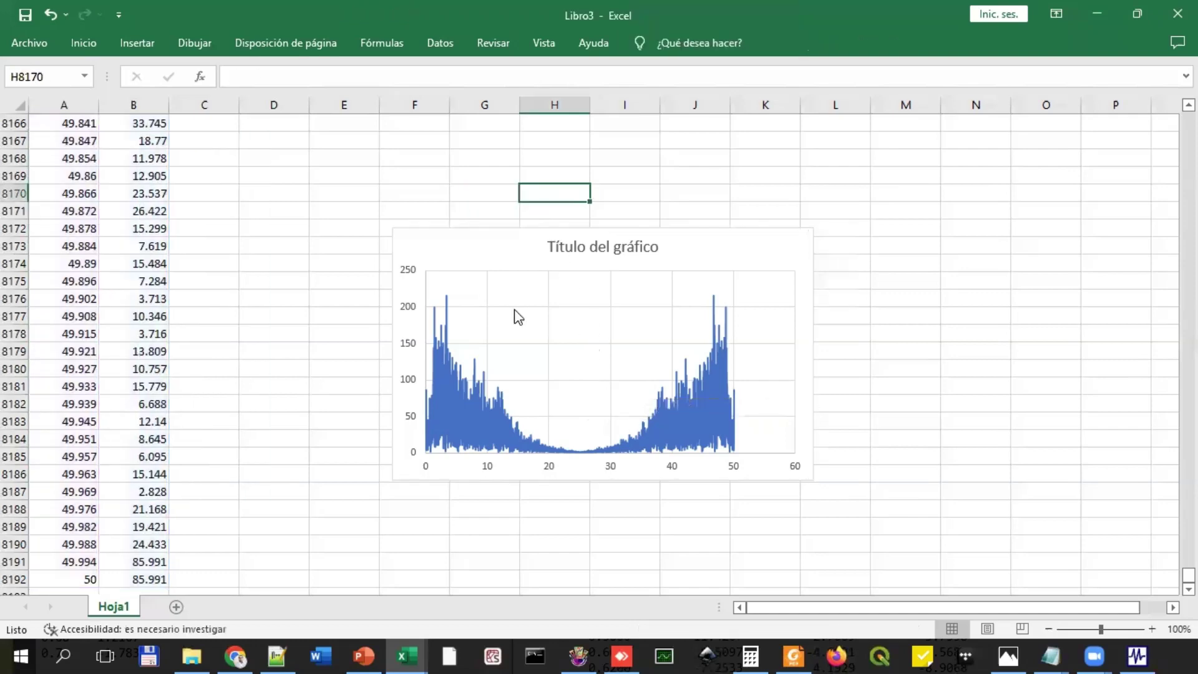
{"action": "double_click", "coordinate": [488, 468]}
{"action": "scroll", "coordinate": [1053, 389], "scroll_direction": "down", "scroll_amount": 1}
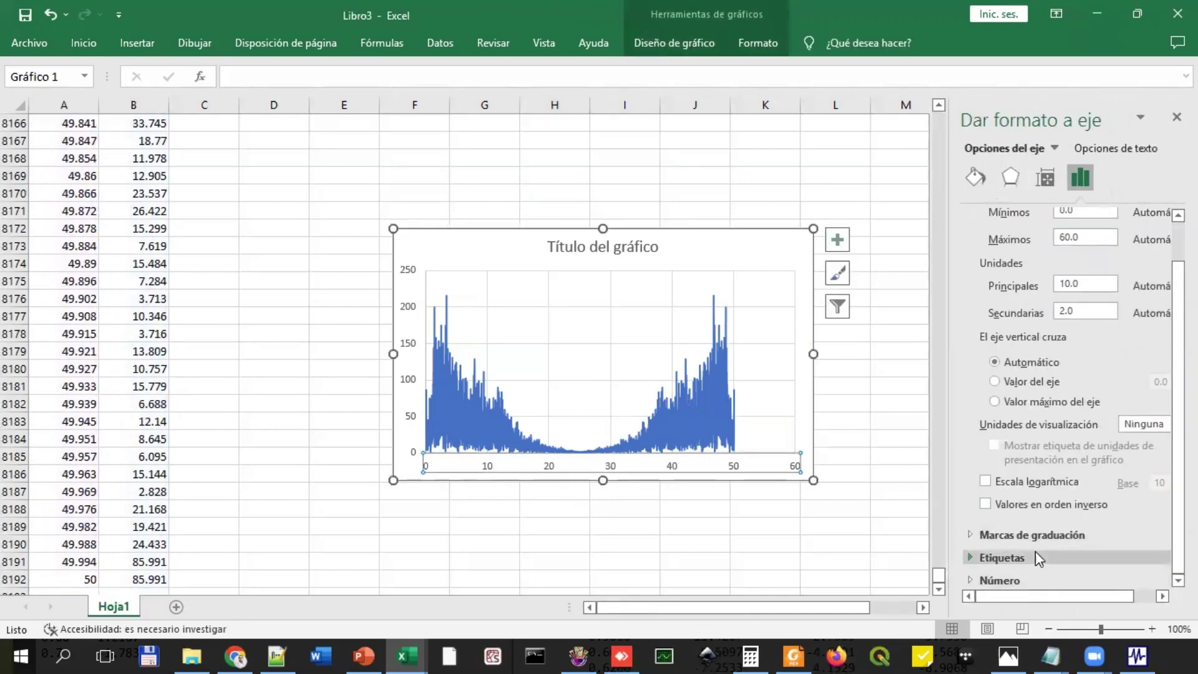
{"action": "left_click", "coordinate": [1064, 482]}
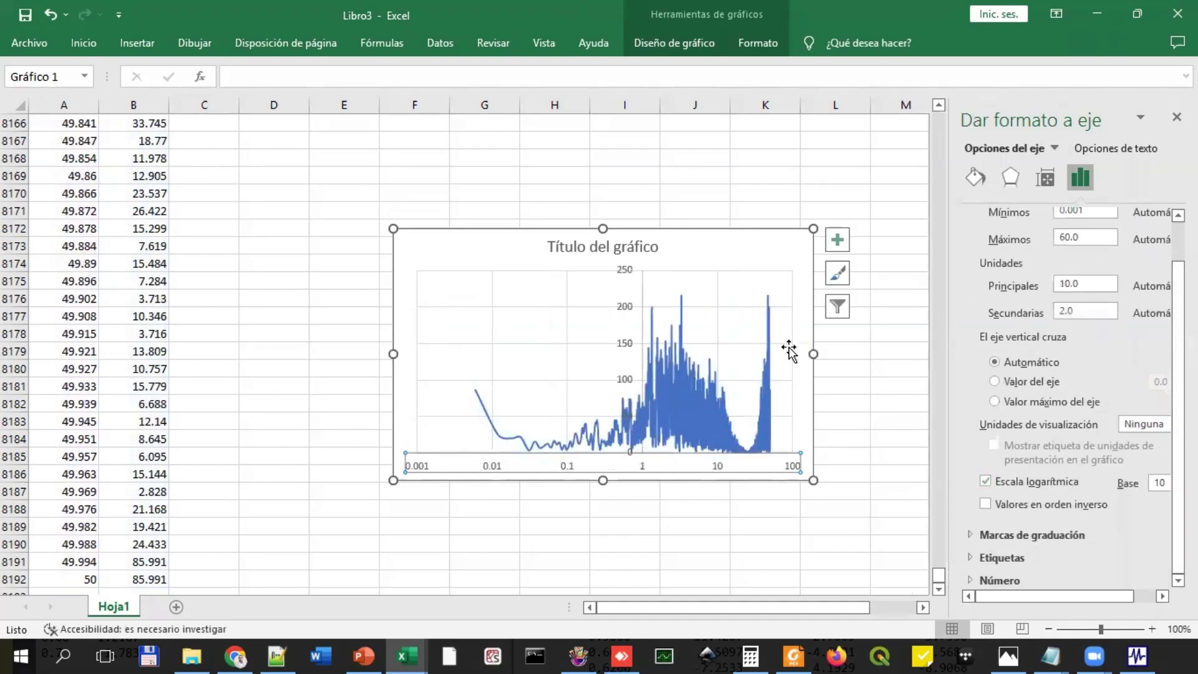
{"action": "left_click", "coordinate": [625, 312]}
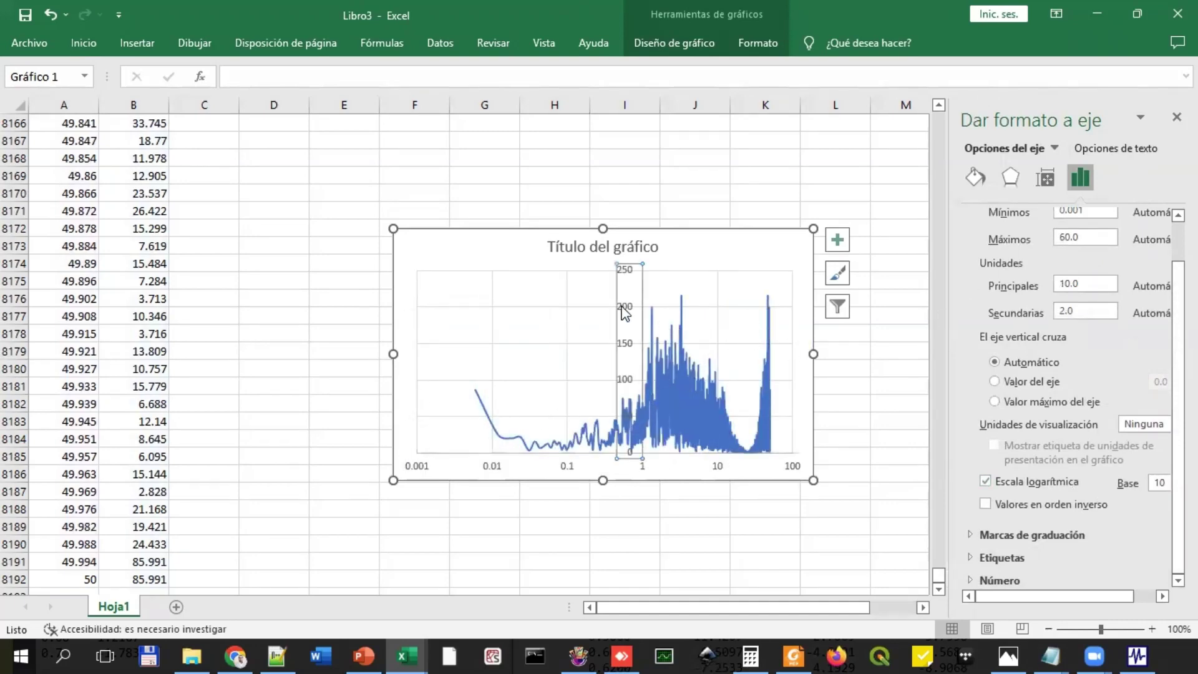
{"action": "left_click", "coordinate": [1017, 529]}
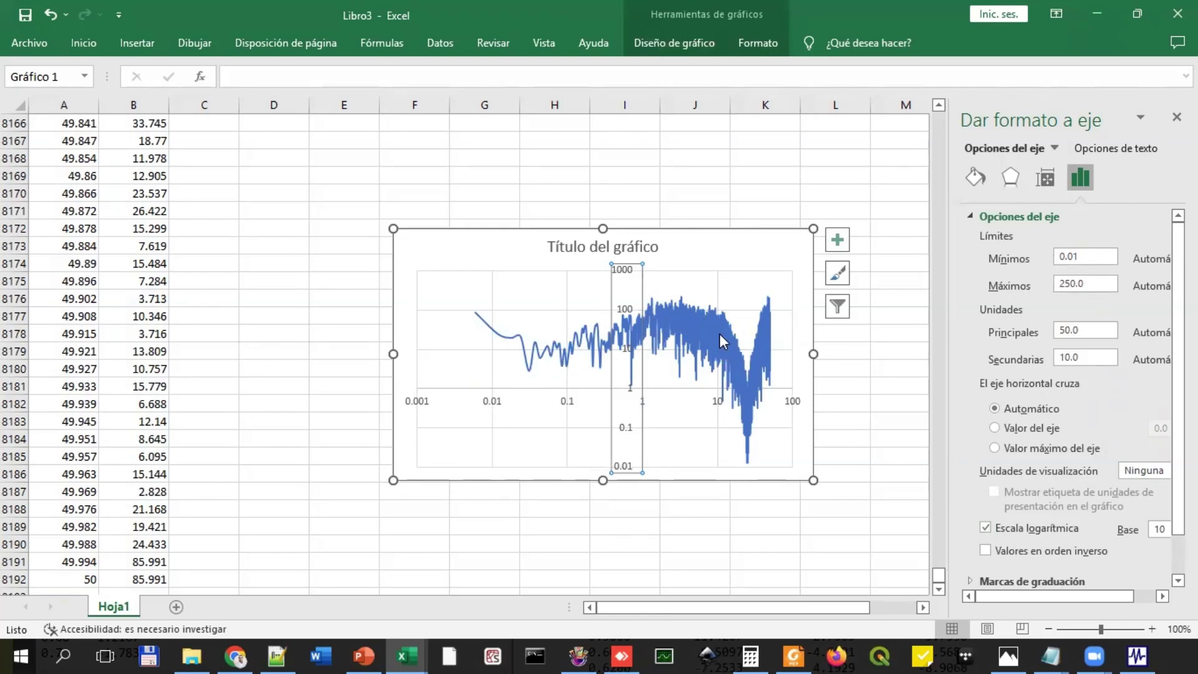
{"action": "left_click", "coordinate": [656, 208]}
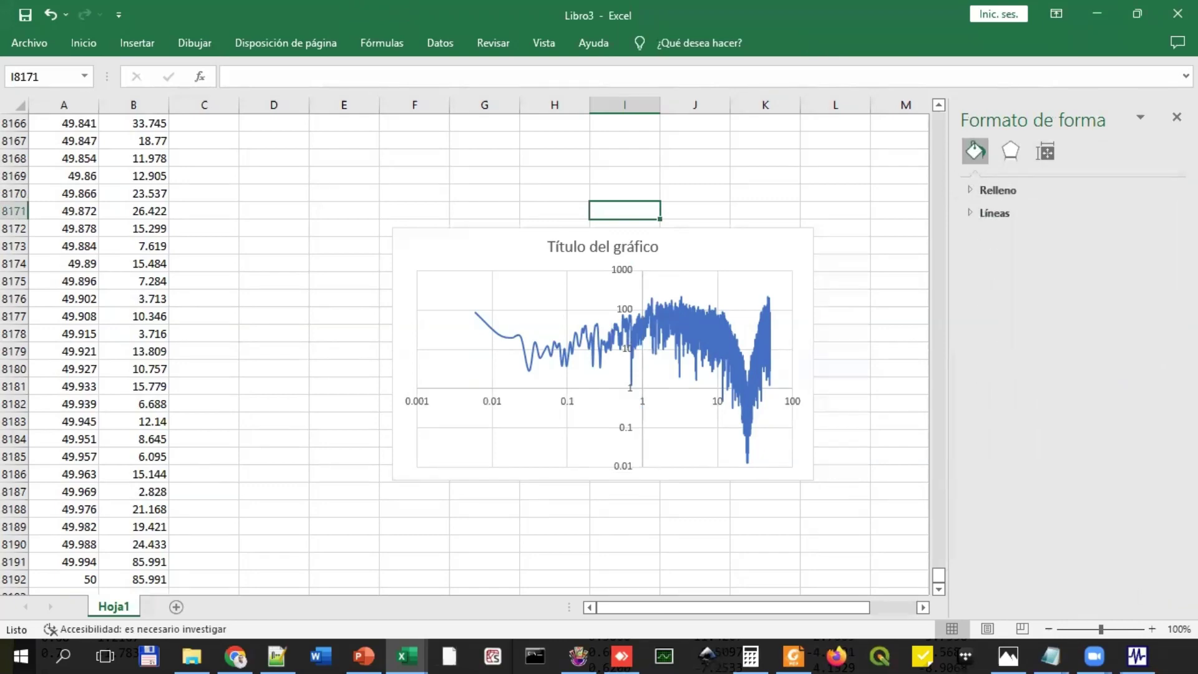
Step: Switch to KaleidaGraph, bring the 1974_bandFilter plot forward in a maximized window, and examine its rising trend line
{"action": "key", "text": "alt+Tab"}
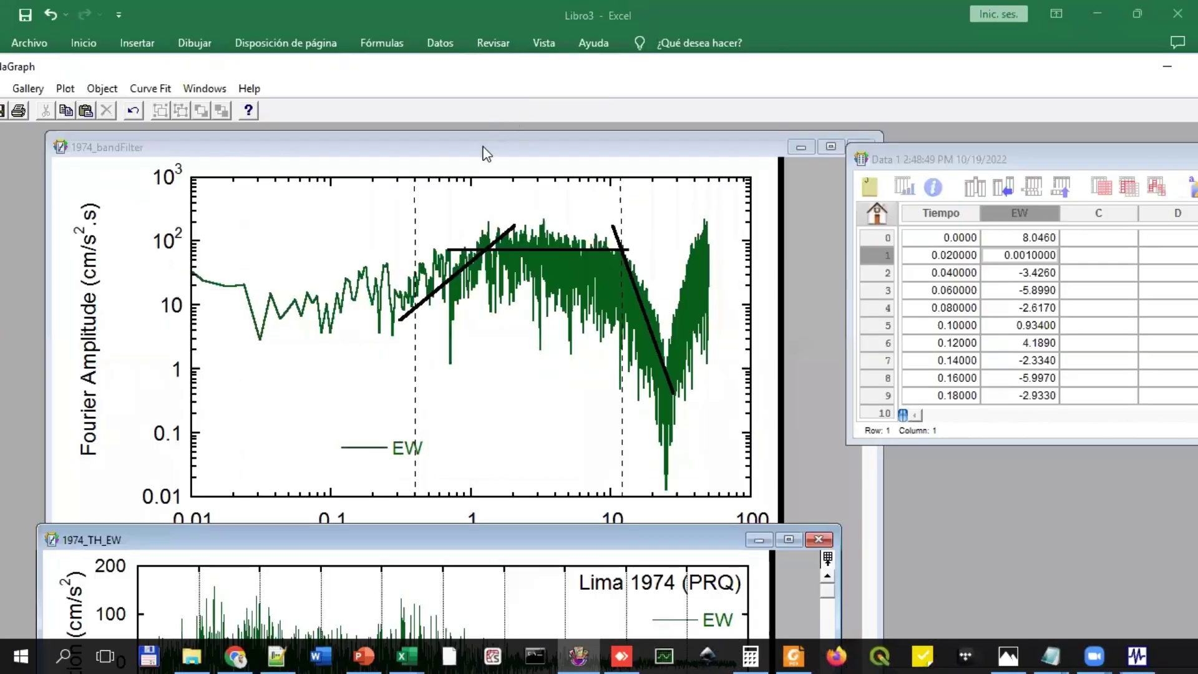
{"action": "left_click", "coordinate": [487, 153]}
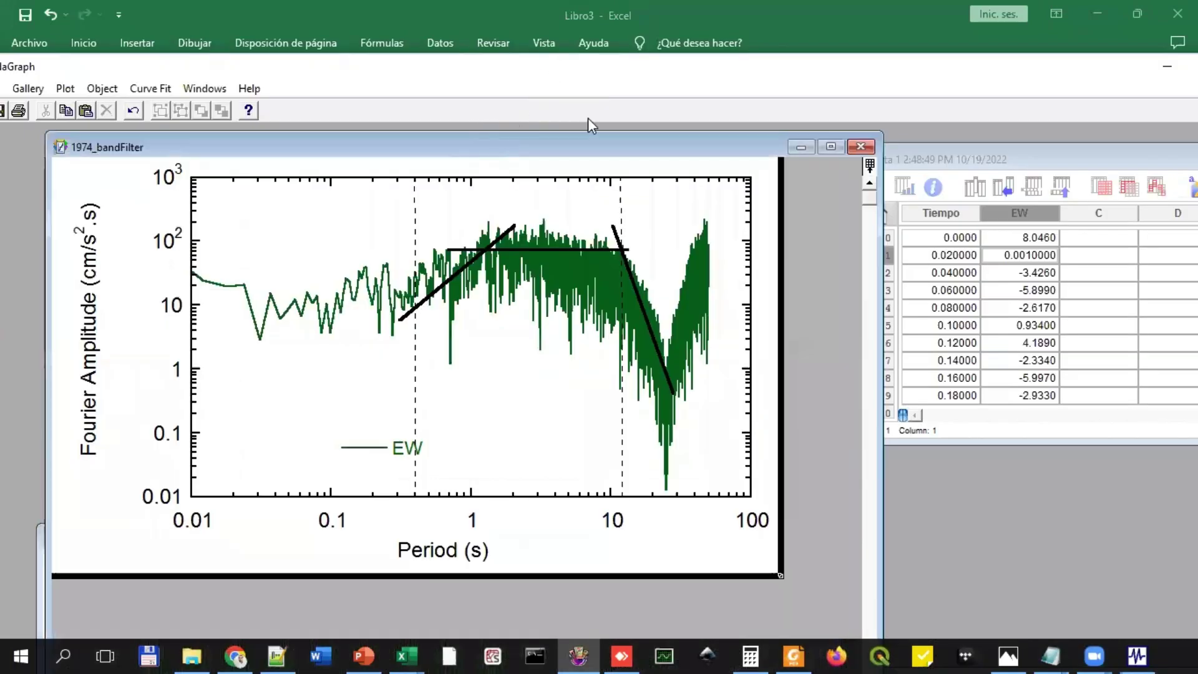
{"action": "double_click", "coordinate": [580, 69]}
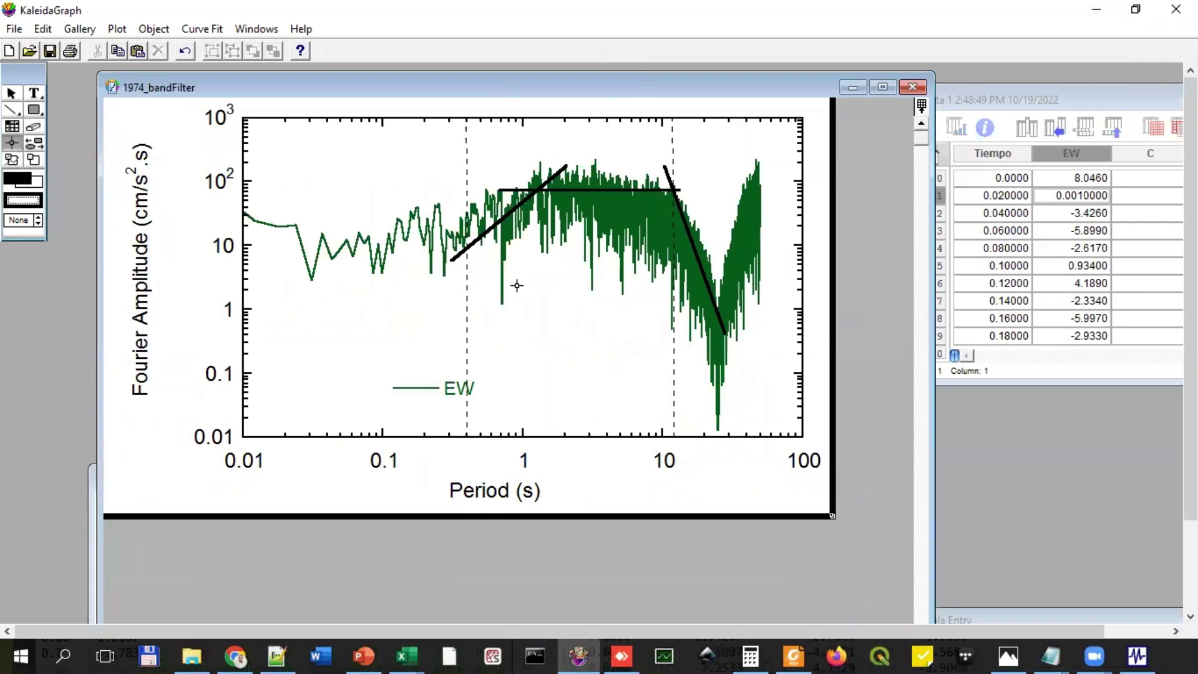
{"action": "left_click", "coordinate": [12, 94]}
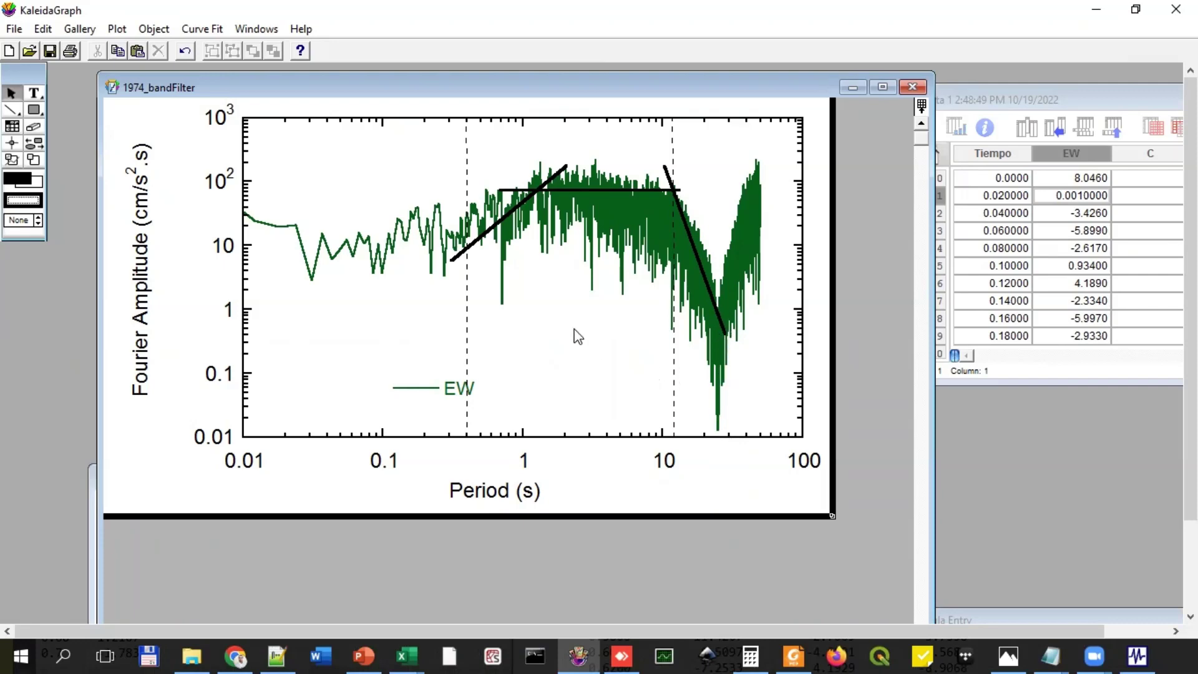
{"action": "left_click", "coordinate": [567, 164]}
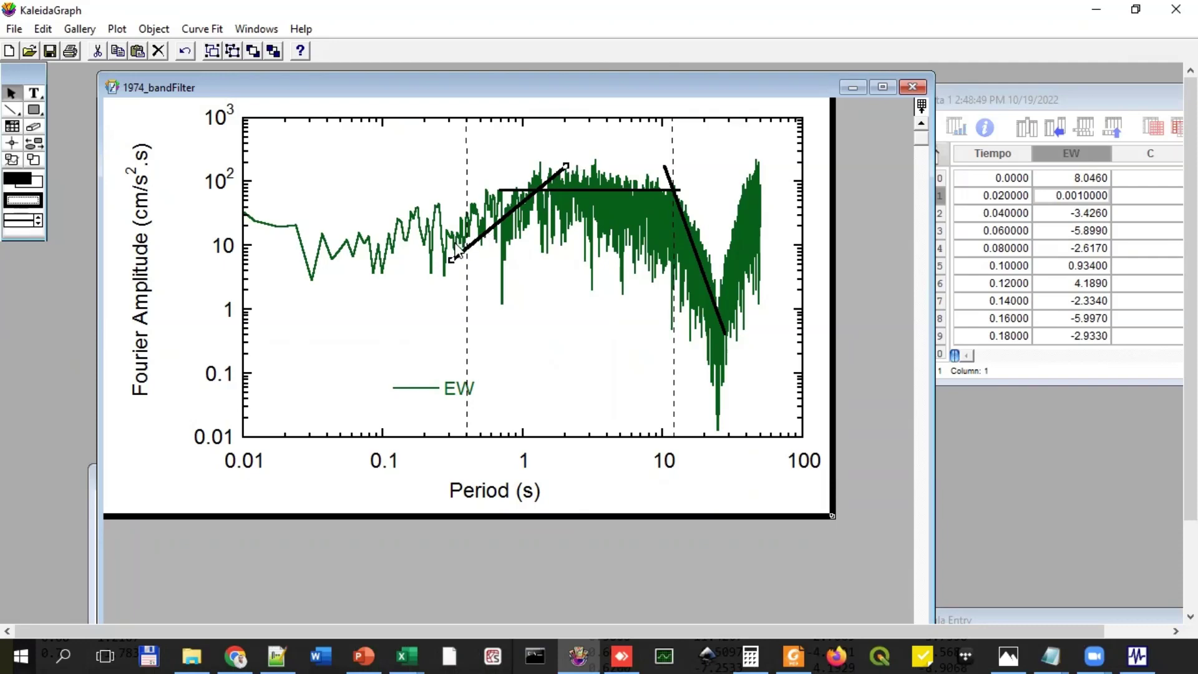
Step: Read the frequency coordinates of the two dashed cutoff lines on the 1974_bandFilter plot
{"action": "left_click", "coordinate": [11, 143]}
{"action": "left_click", "coordinate": [466, 291]}
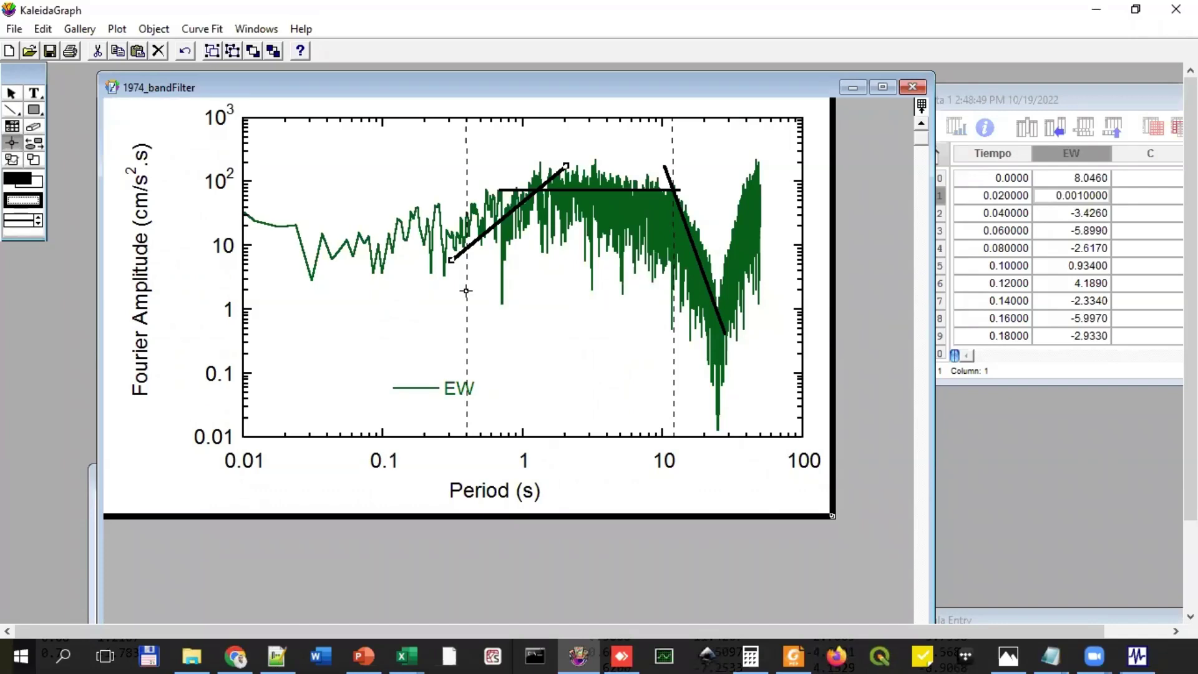
{"action": "left_click", "coordinate": [466, 291]}
{"action": "left_click", "coordinate": [672, 157]}
{"action": "left_click", "coordinate": [674, 156]}
{"action": "left_click", "coordinate": [701, 166]}
Step: Switch to Chrome and examine the Butterworth filter response curves for different orders, then minimize the browser
{"action": "key", "text": "alt+Tab"}
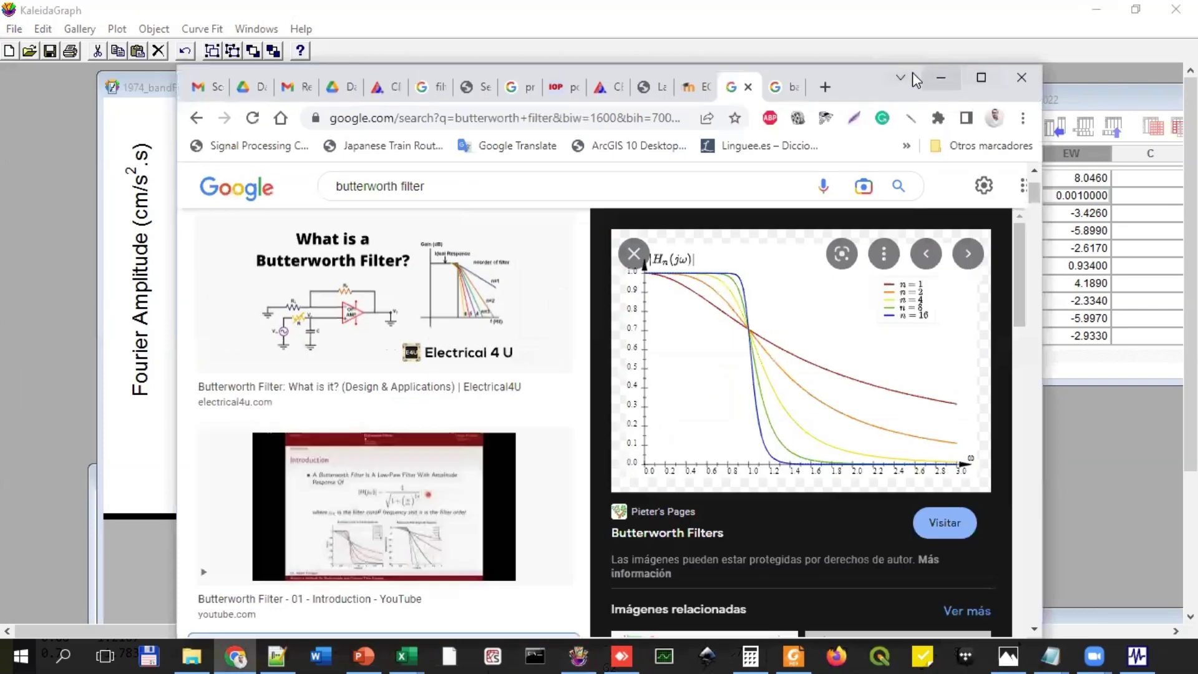
{"action": "double_click", "coordinate": [870, 76]}
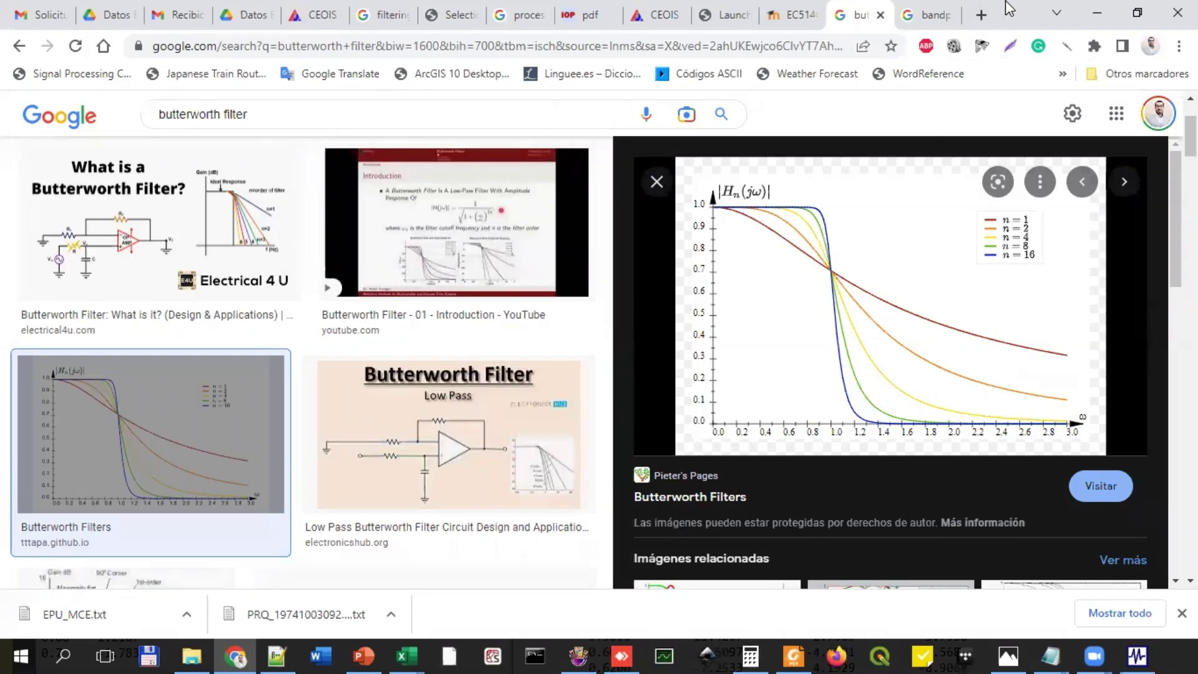
{"action": "left_click", "coordinate": [1097, 12]}
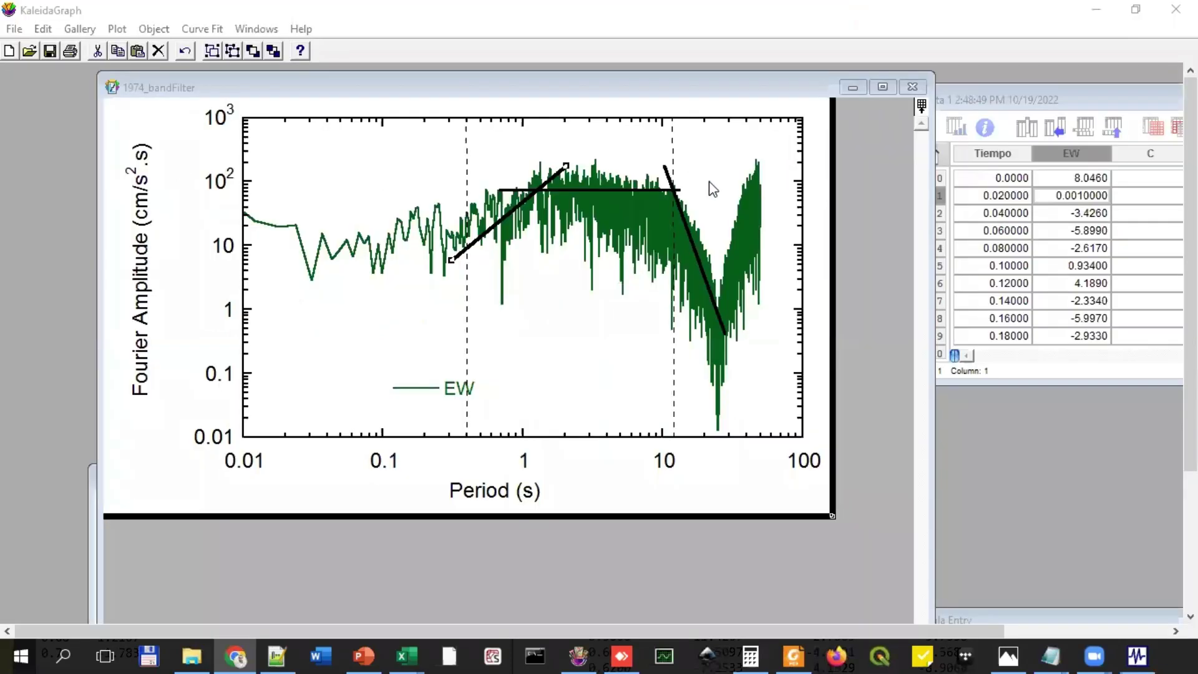
Step: Recheck the coordinates of both dashed cutoff lines on the 1974_bandFilter plot and switch back to SeismoSignal
{"action": "left_click", "coordinate": [584, 232]}
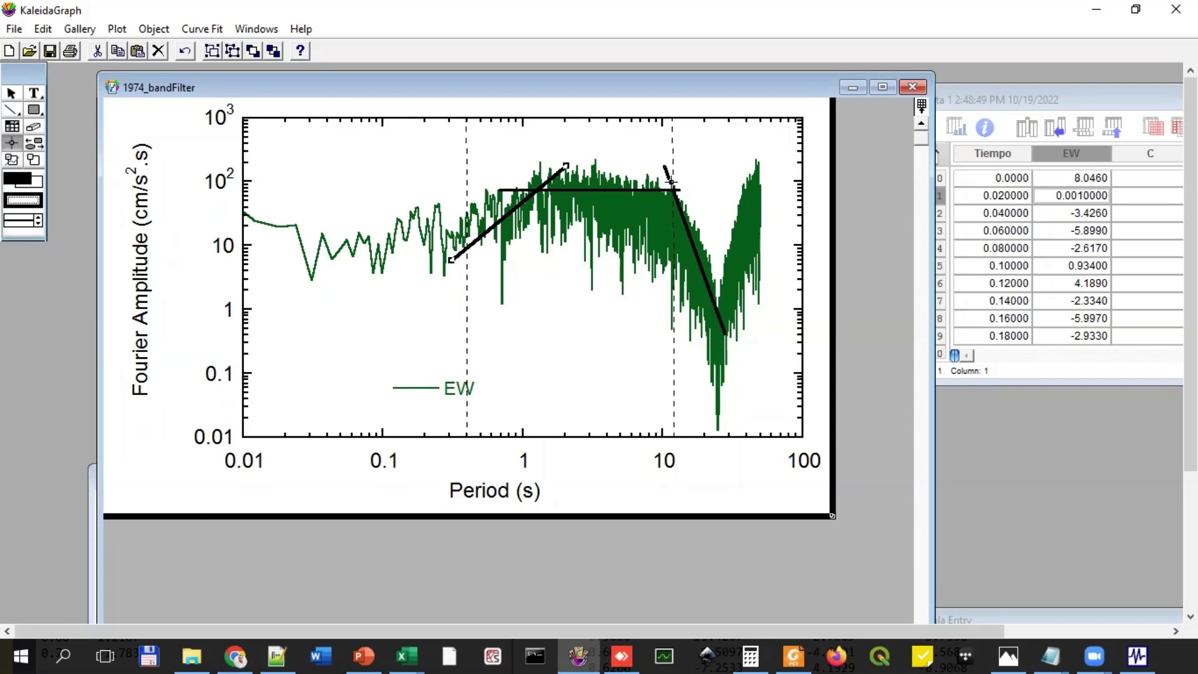
{"action": "left_click", "coordinate": [466, 145]}
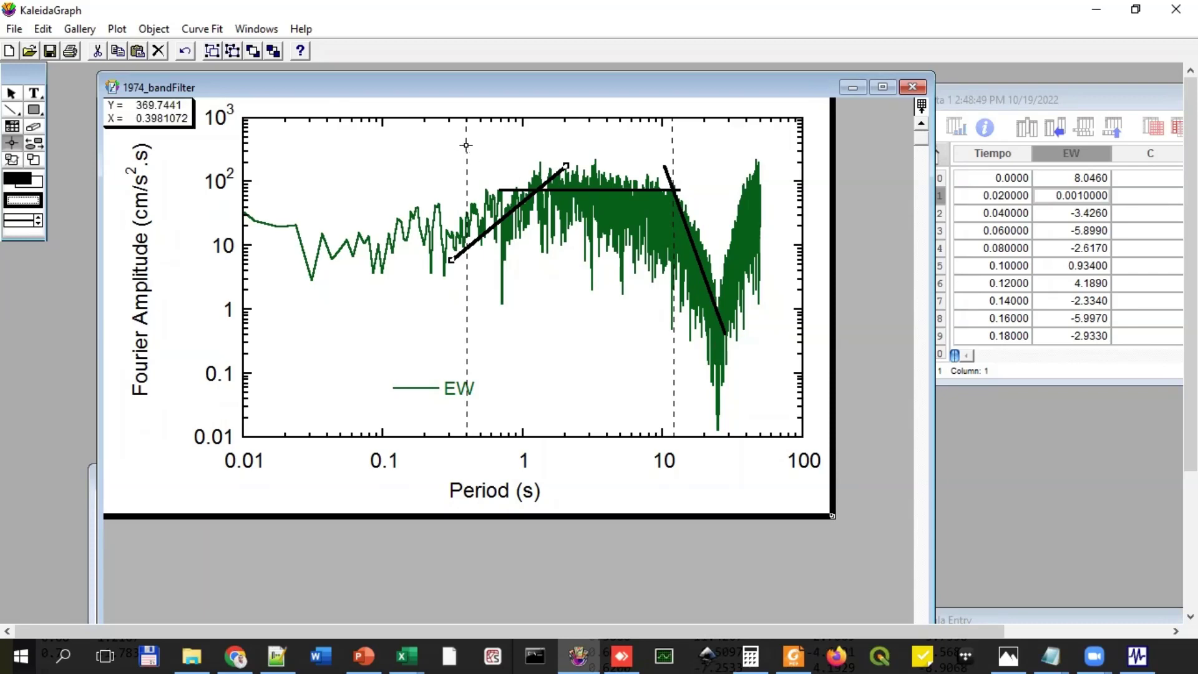
{"action": "left_click", "coordinate": [673, 142]}
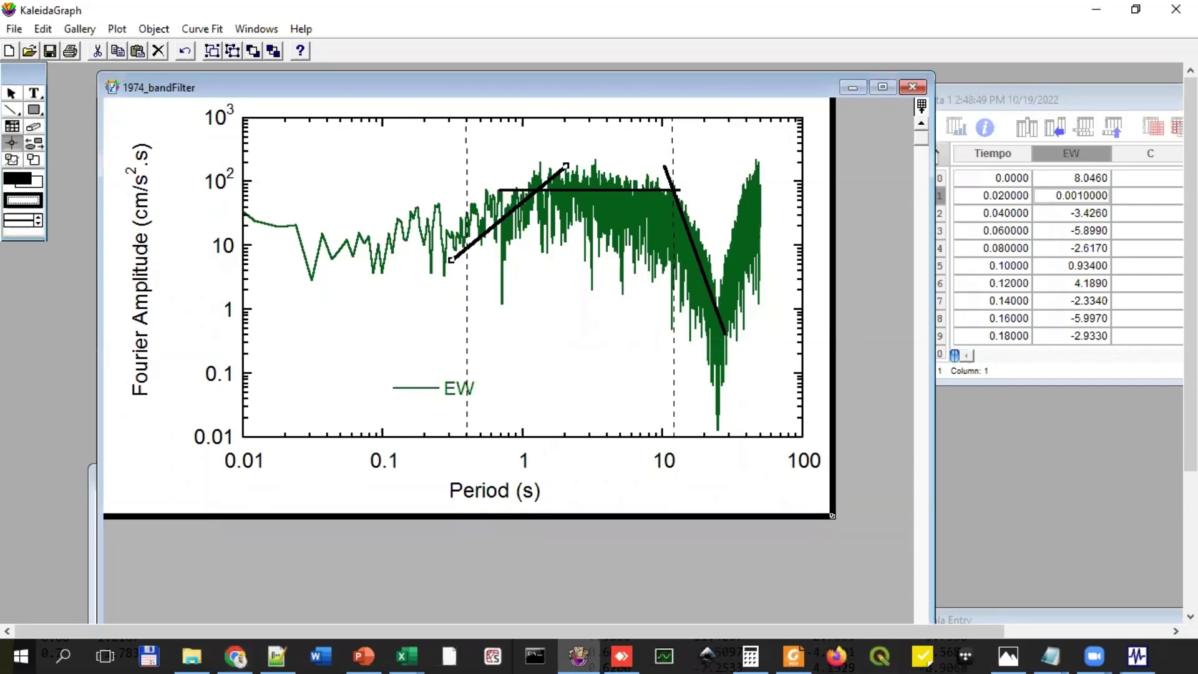
{"action": "key", "text": "alt+Tab"}
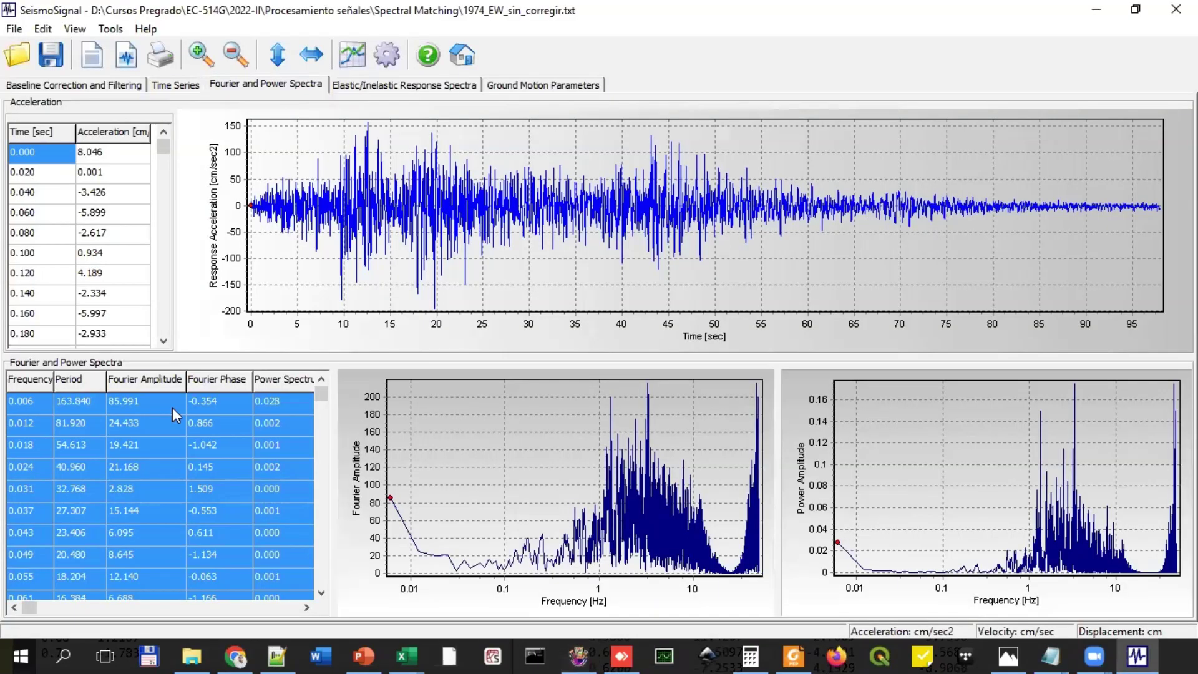
Step: Return to the baseline correction and filtering settings and select a Cubic polynomial with a Butterworth filter in Bandpass configuration
{"action": "left_click", "coordinate": [226, 453]}
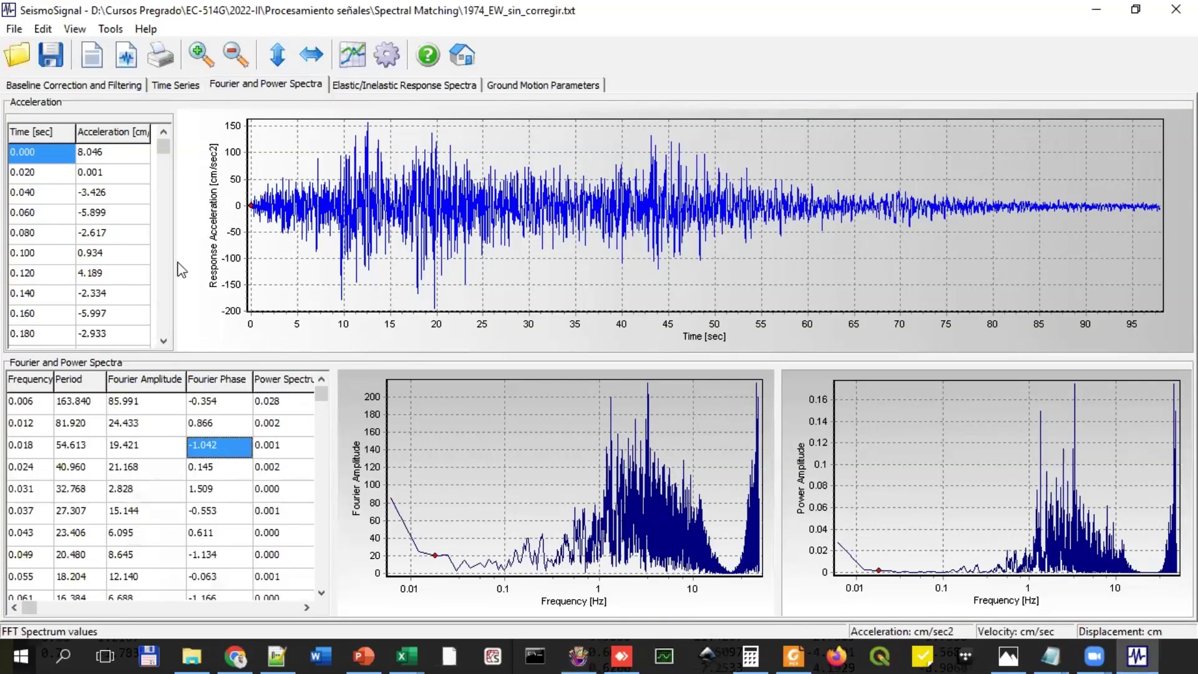
{"action": "left_click", "coordinate": [36, 87]}
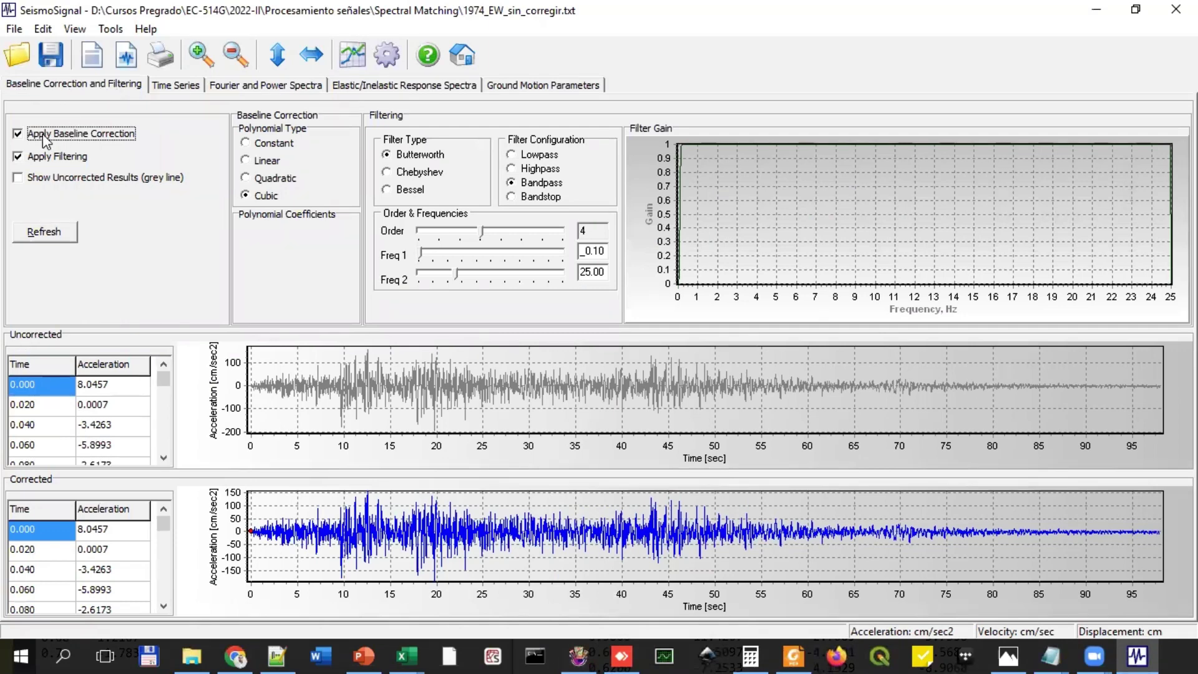
{"action": "left_click", "coordinate": [262, 195]}
{"action": "left_click", "coordinate": [392, 158]}
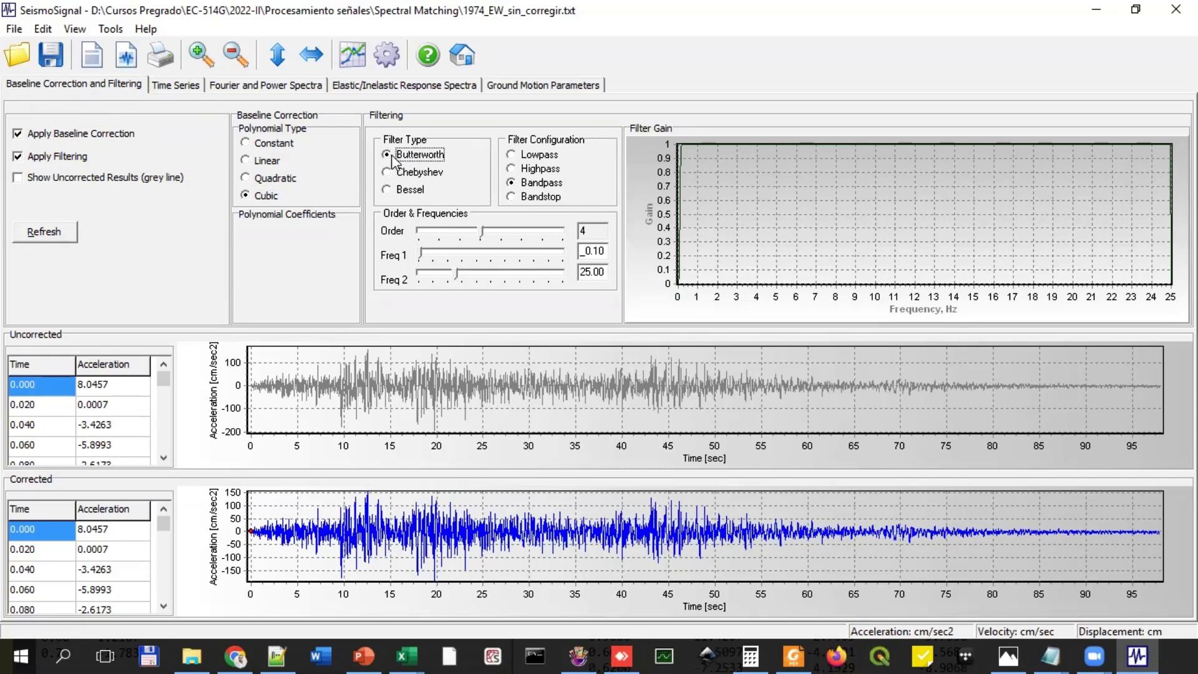
{"action": "left_click", "coordinate": [549, 188]}
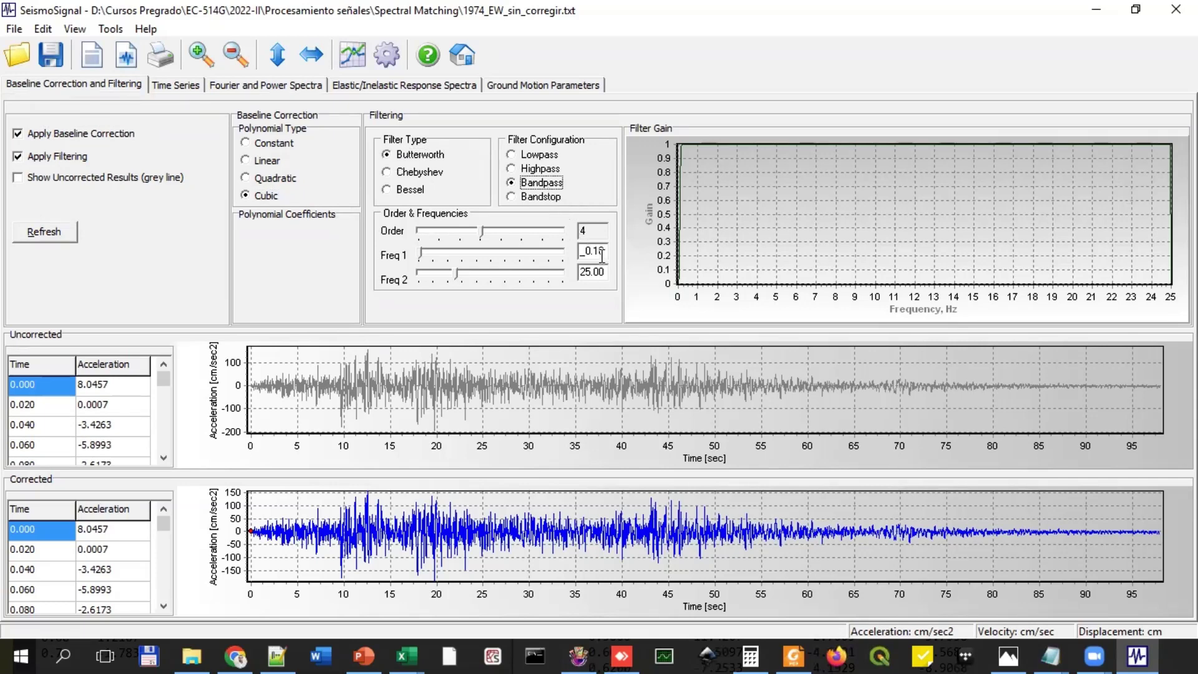
Step: Set the fourth-order bandpass filter's lower cutoff frequency to 0.40 Hz and its upper cutoff frequency to 12.00 Hz
{"action": "left_click", "coordinate": [590, 231]}
{"action": "key", "text": "Tab"}
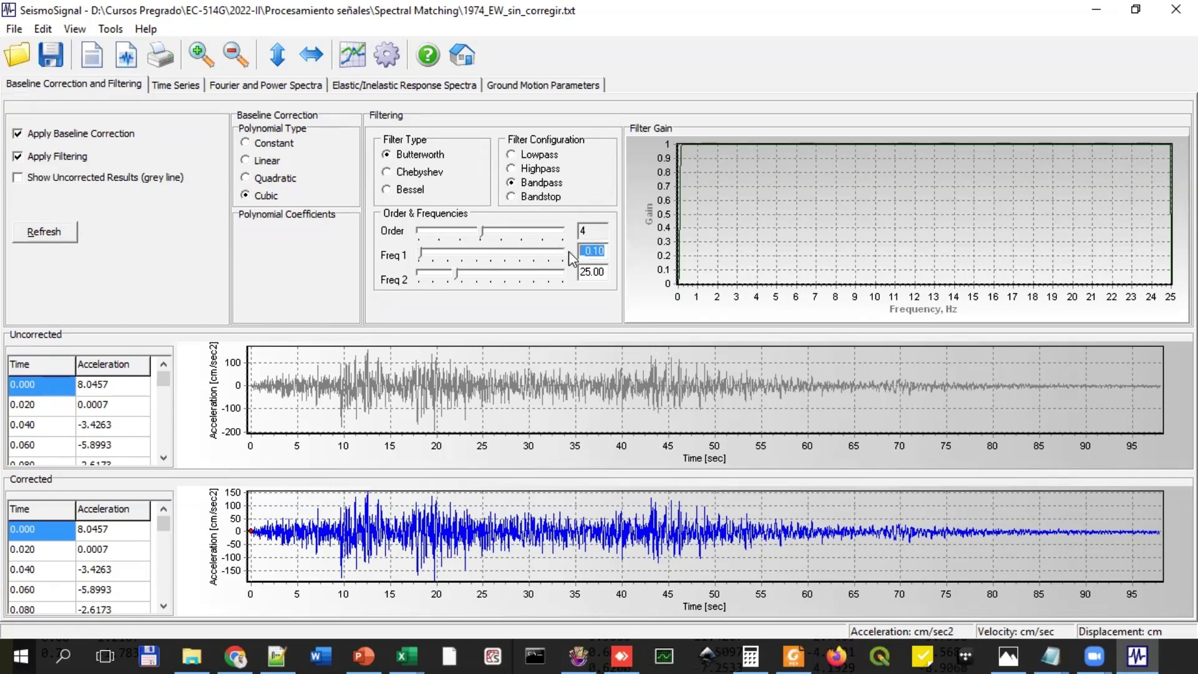
{"action": "type", "text": "0.0"}
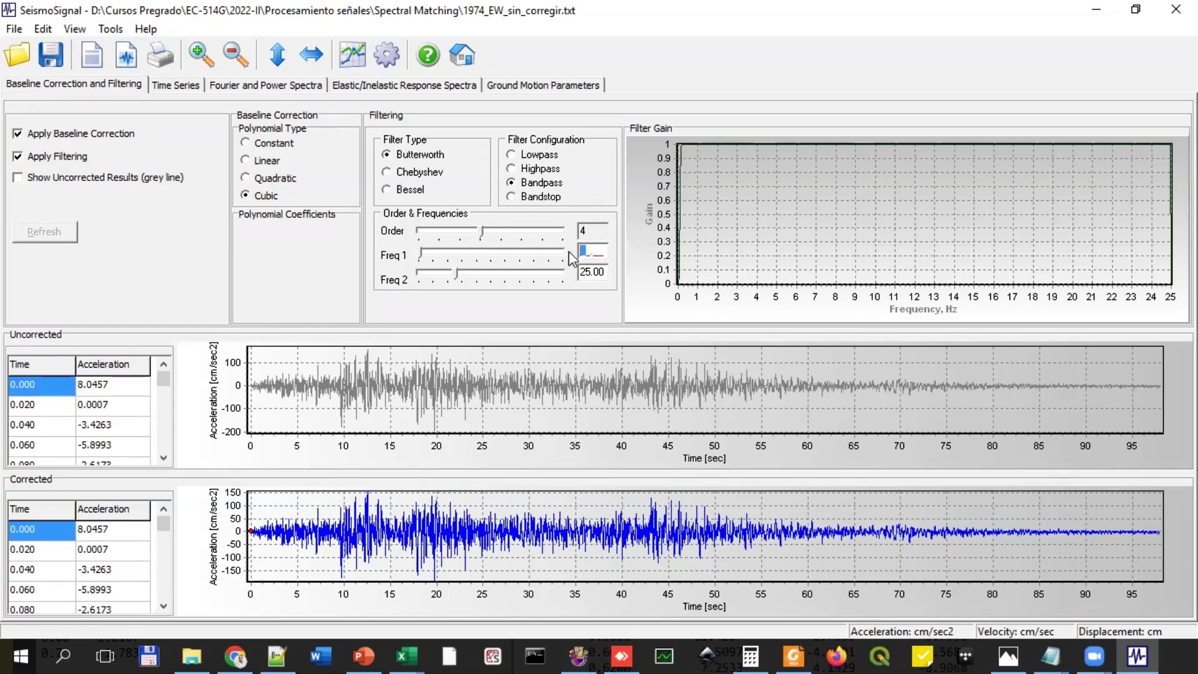
{"action": "type", "text": "00.40"}
{"action": "left_click", "coordinate": [606, 270]}
{"action": "left_click_drag", "start_coordinate": [606, 271], "coordinate": [567, 277]}
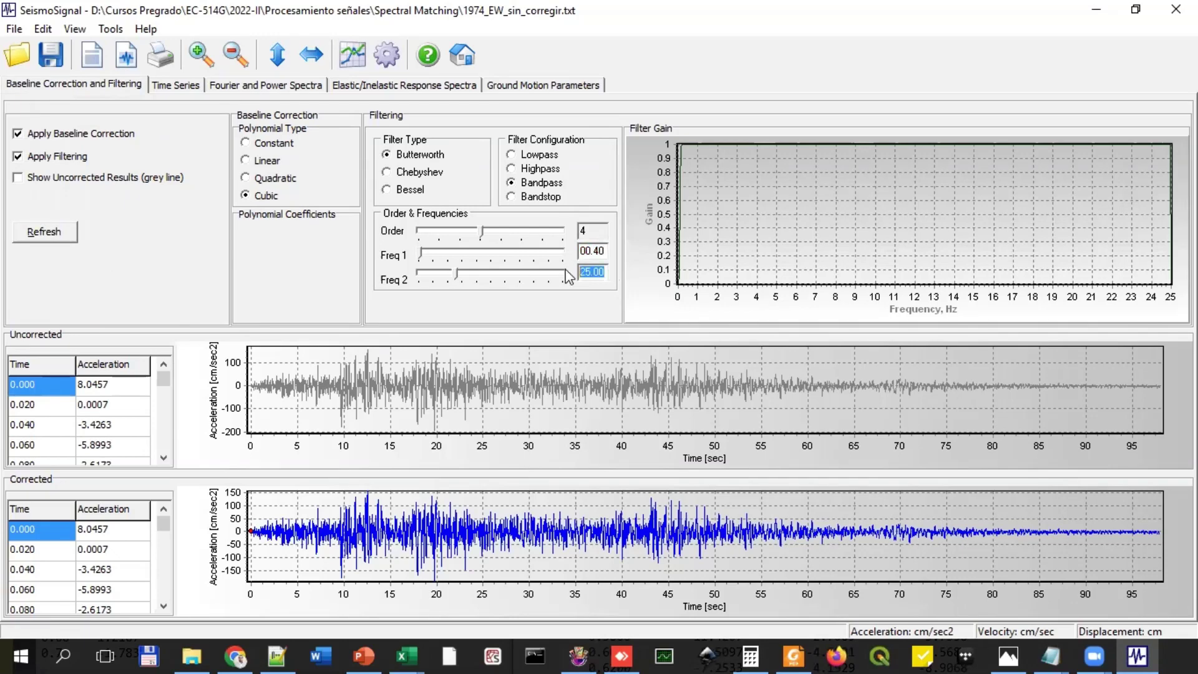
{"action": "type", "text": "12.00"}
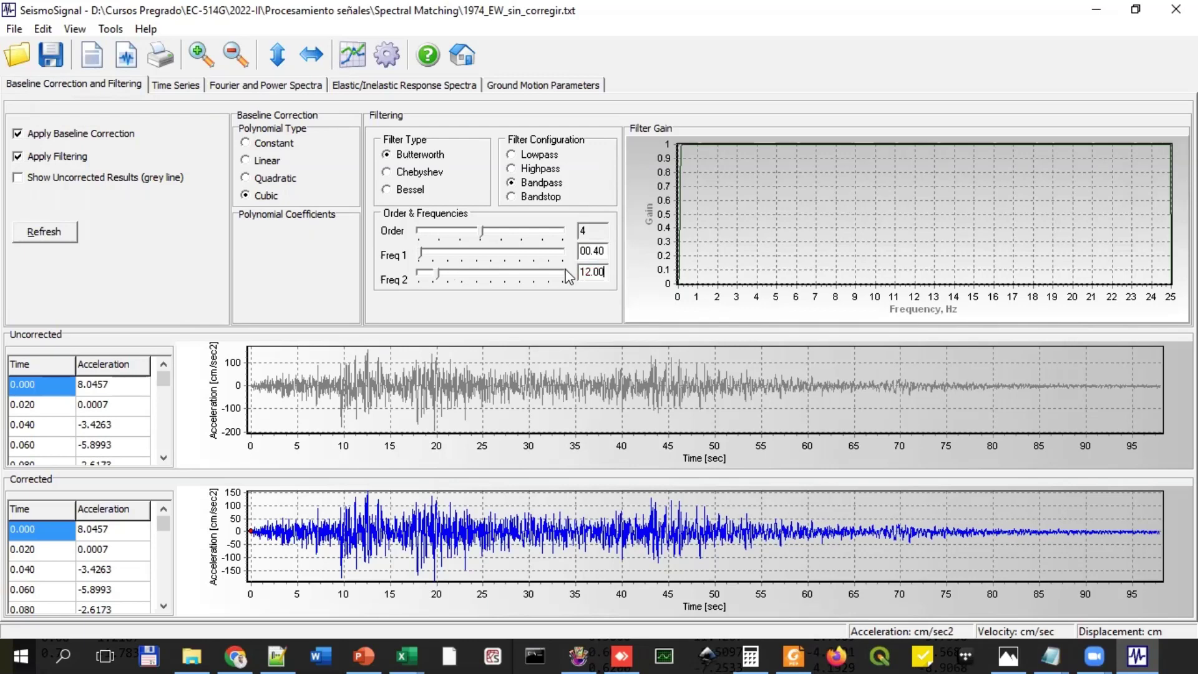
{"action": "left_click", "coordinate": [595, 251]}
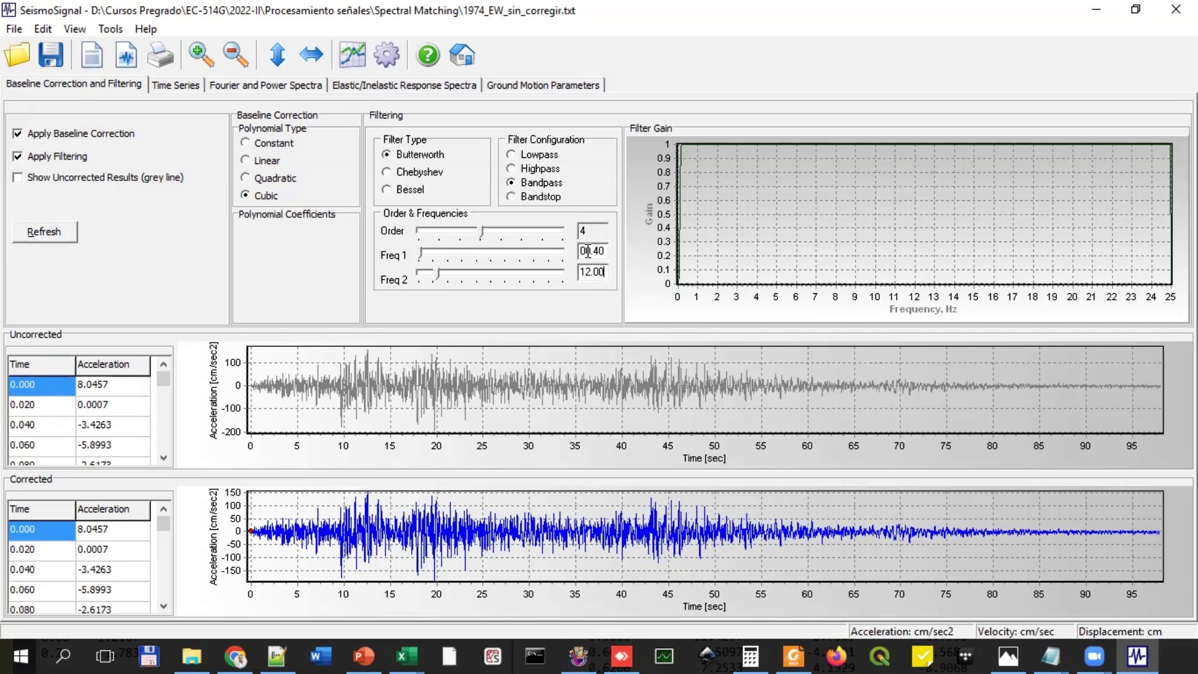
{"action": "left_click", "coordinate": [582, 252]}
{"action": "type", "text": "0"}
{"action": "left_click_drag", "start_coordinate": [599, 272], "coordinate": [603, 275]}
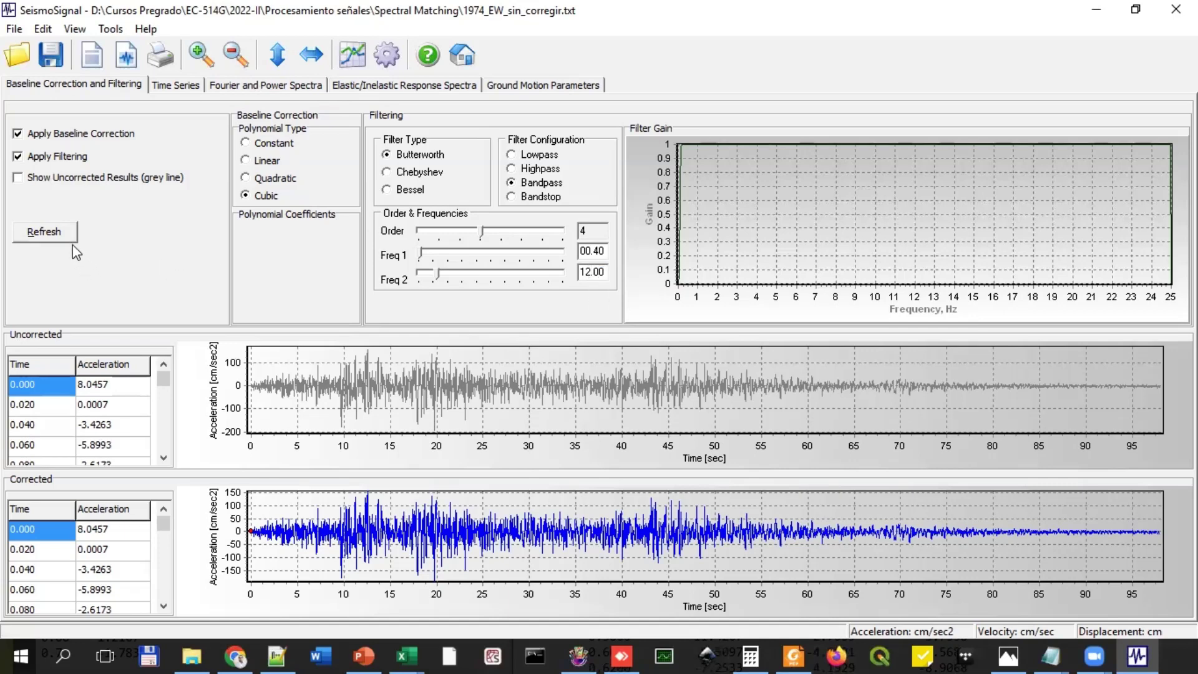
Step: Apply the baseline correction and filter with the uncorrected results overlaid in grey, and view the acceleration, velocity and displacement histories
{"action": "left_click", "coordinate": [73, 180]}
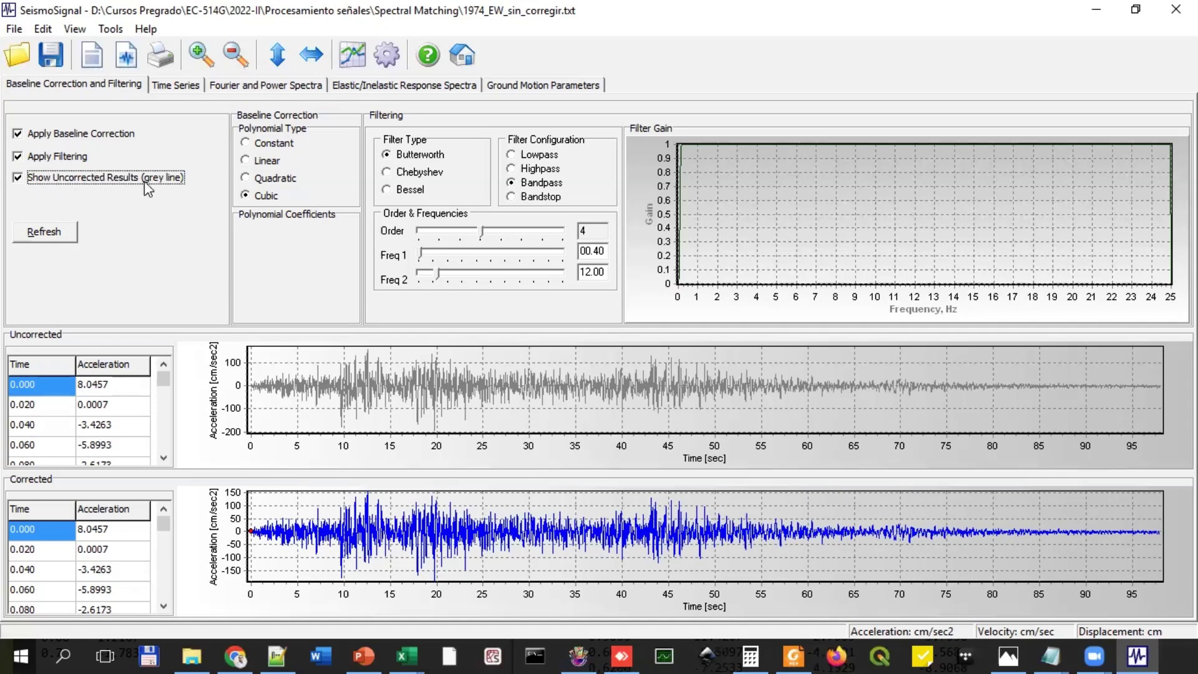
{"action": "left_click", "coordinate": [52, 233]}
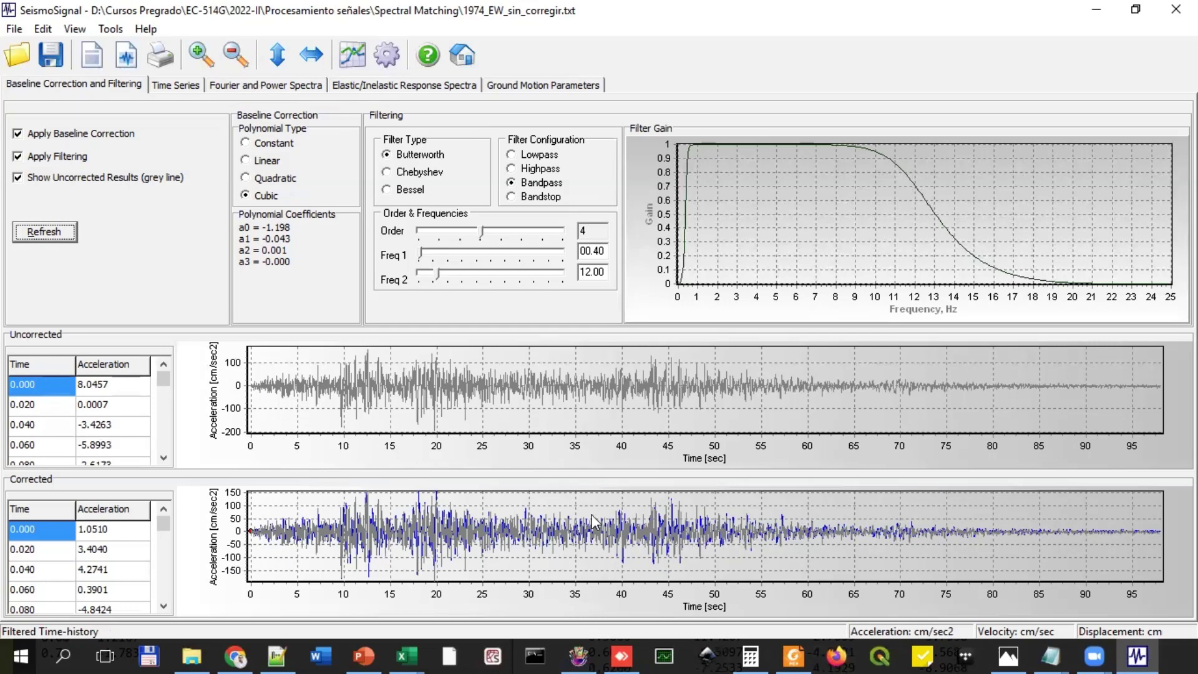
{"action": "left_click", "coordinate": [171, 84]}
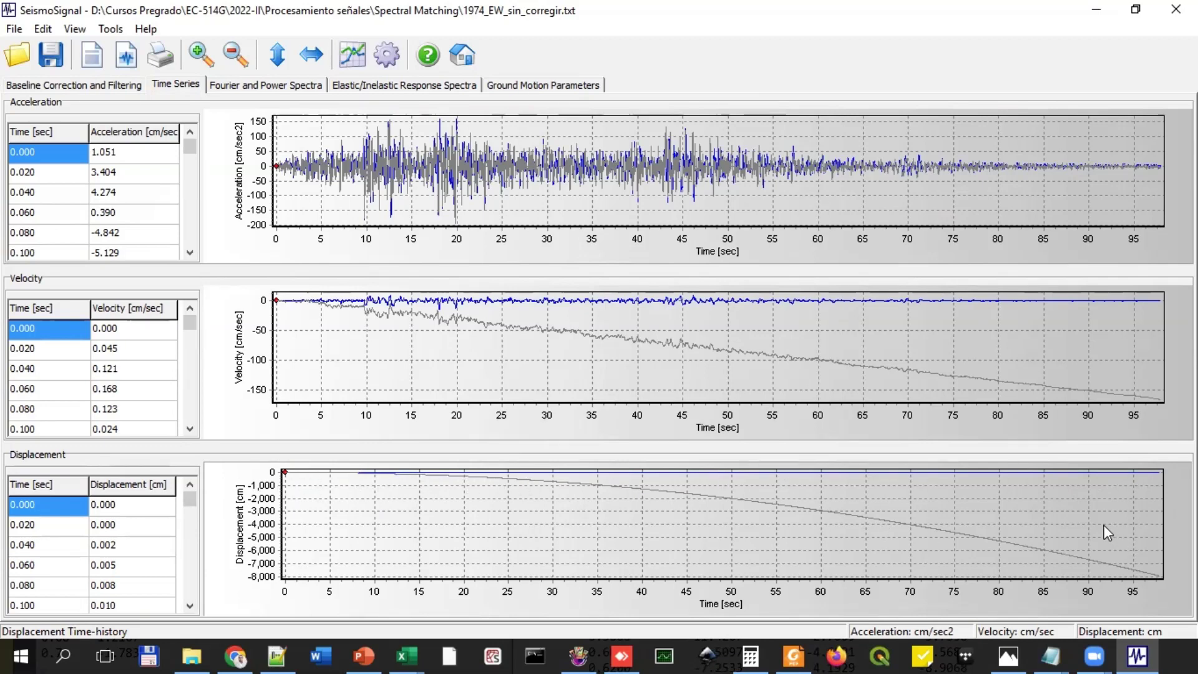
Step: Examine the corrected record's intensity parameters and Arias intensity curve, comparing them with the time histories
{"action": "left_click", "coordinate": [523, 92]}
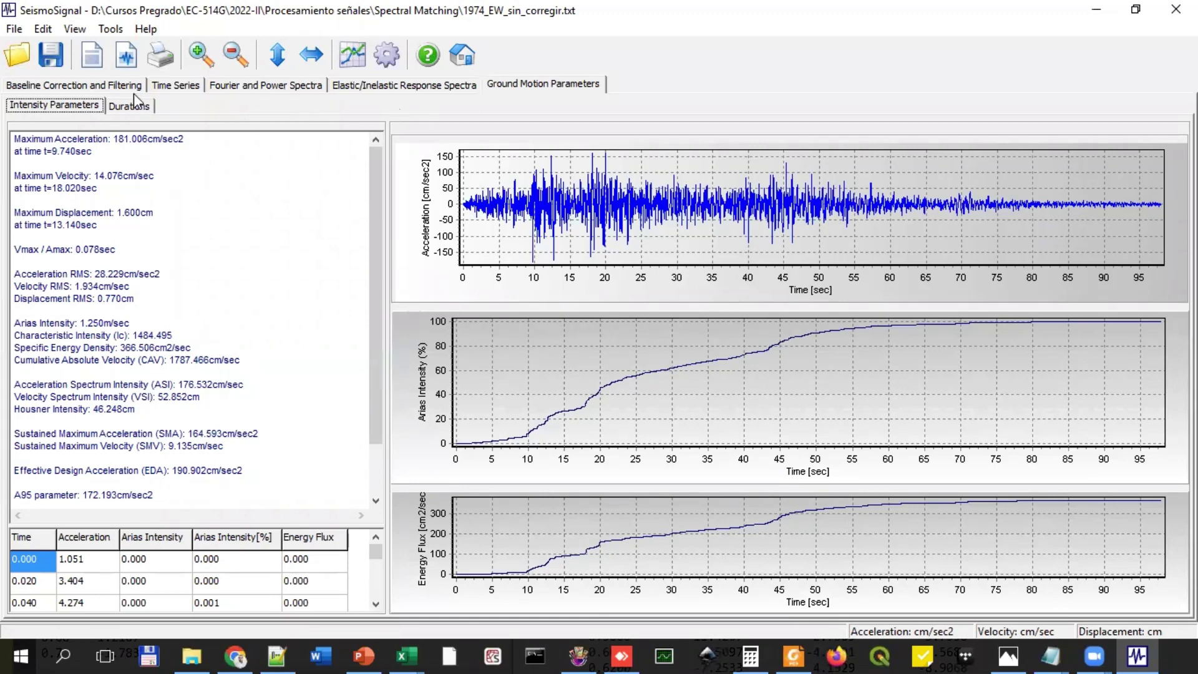
{"action": "left_click", "coordinate": [176, 87]}
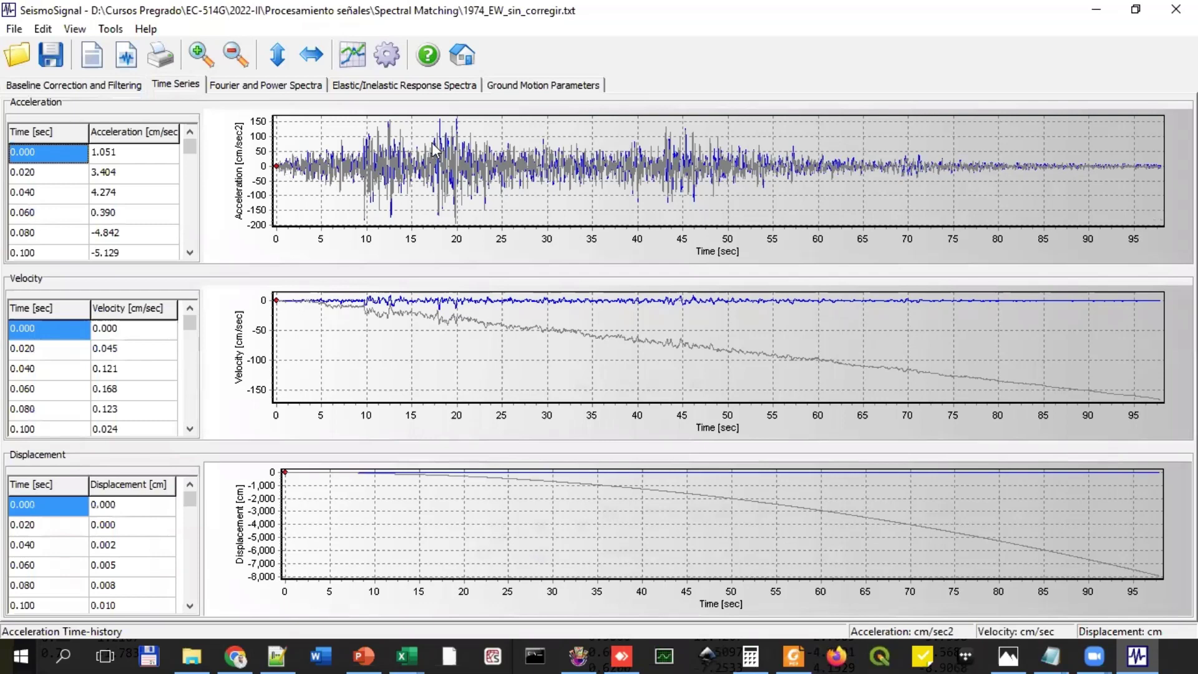
{"action": "left_click", "coordinate": [545, 84]}
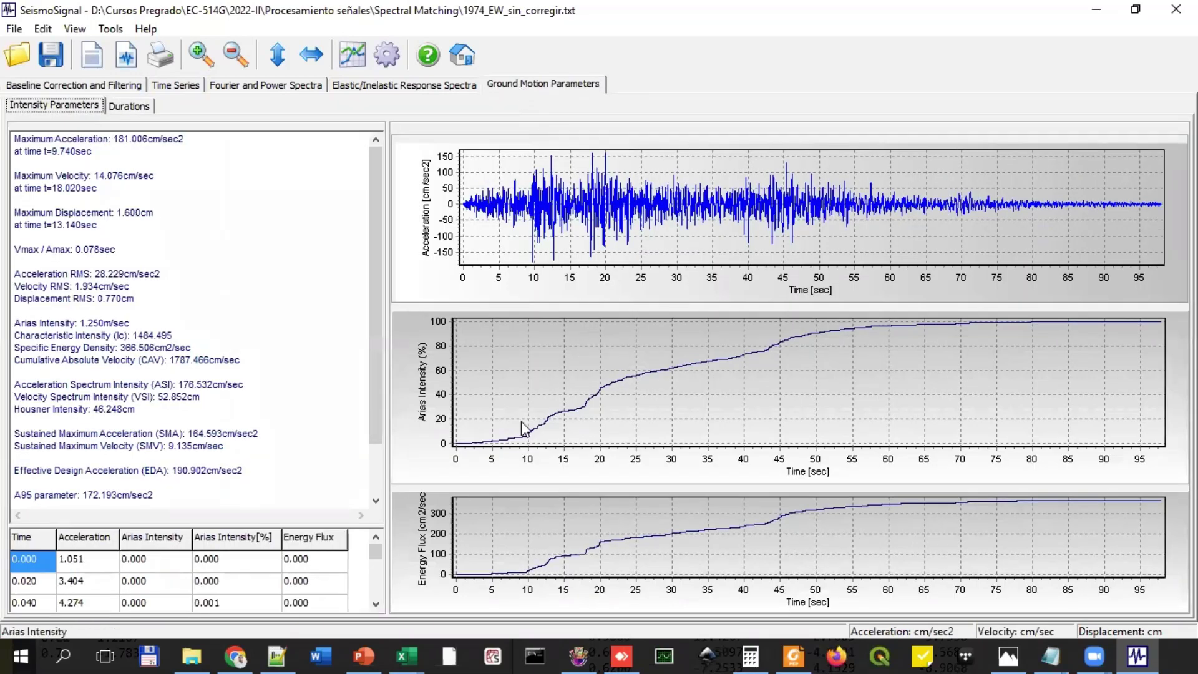
Step: Enlarge the ground motion parameters table and copy all its time, acceleration, Arias intensity and energy flux rows
{"action": "left_click_drag", "start_coordinate": [291, 523], "coordinate": [316, 348]}
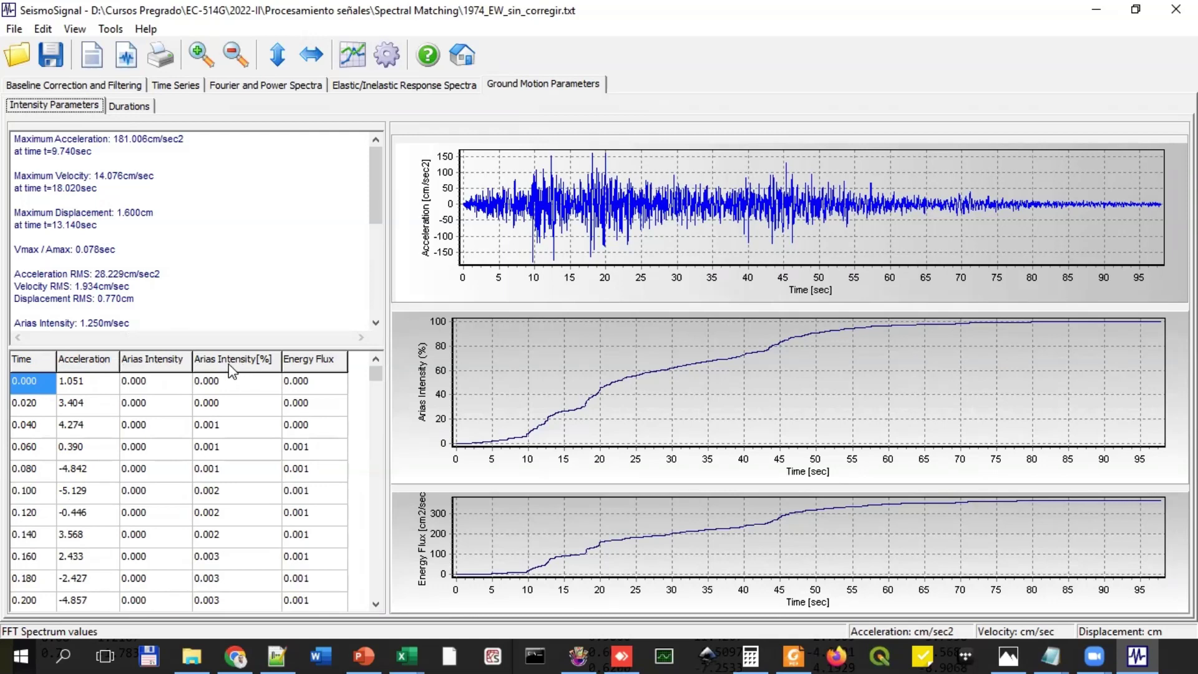
{"action": "right_click", "coordinate": [158, 420]}
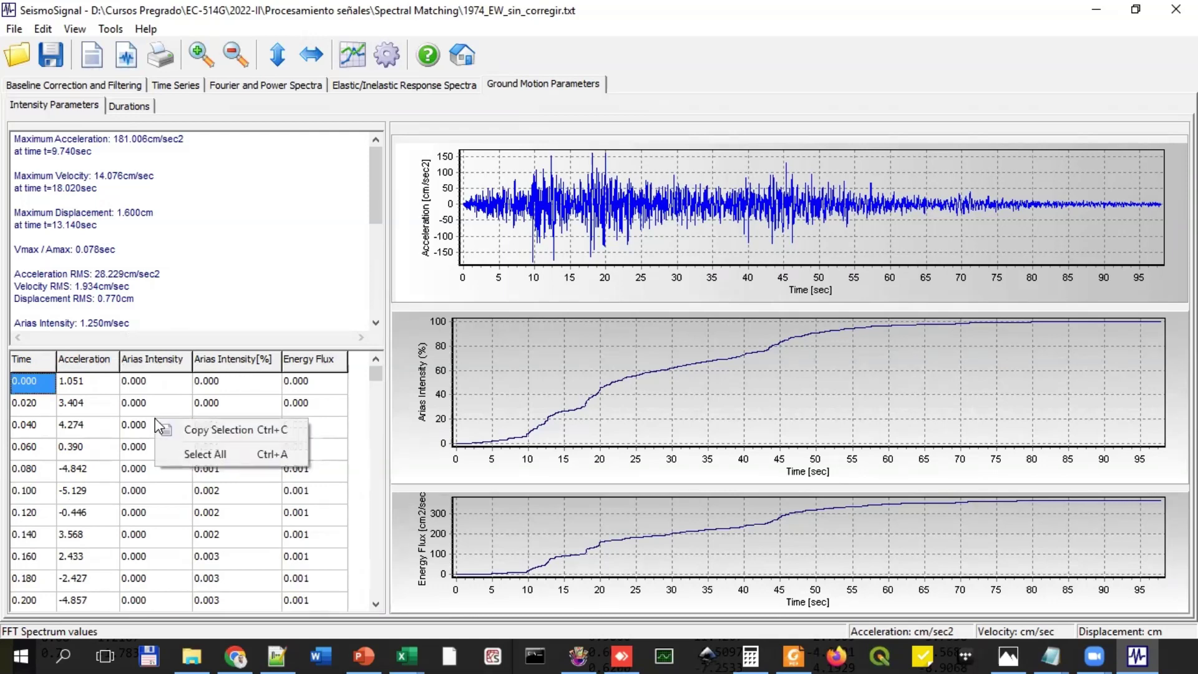
{"action": "left_click", "coordinate": [211, 453]}
{"action": "right_click", "coordinate": [208, 439]}
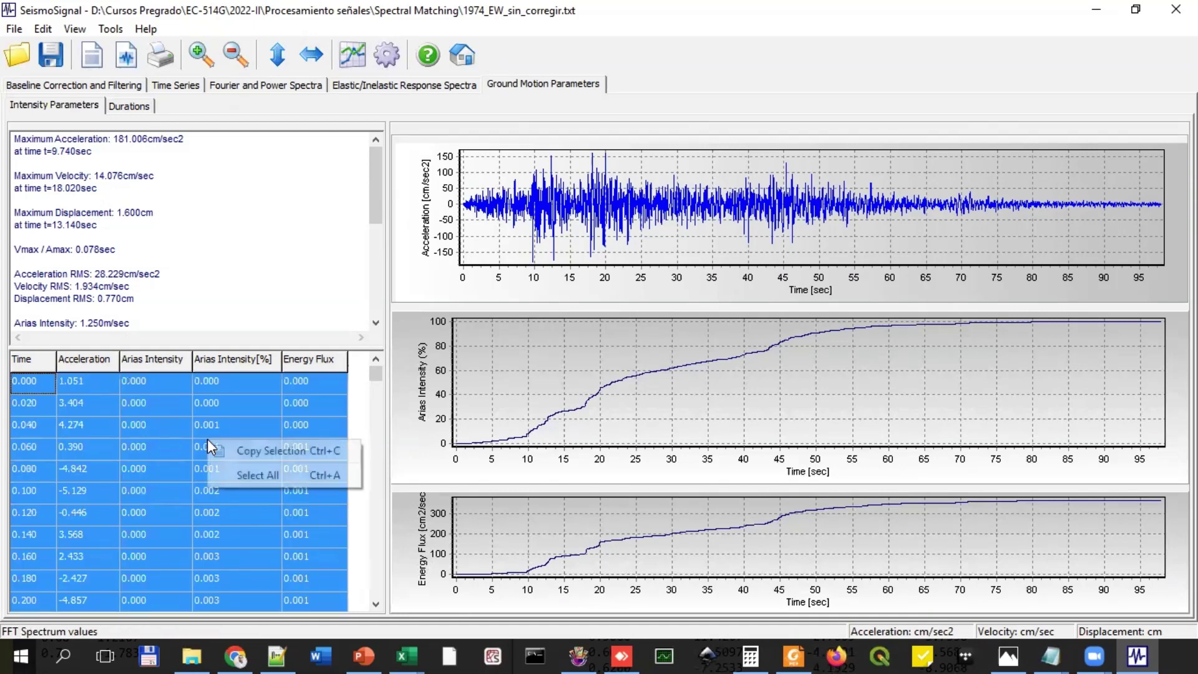
{"action": "left_click", "coordinate": [280, 454]}
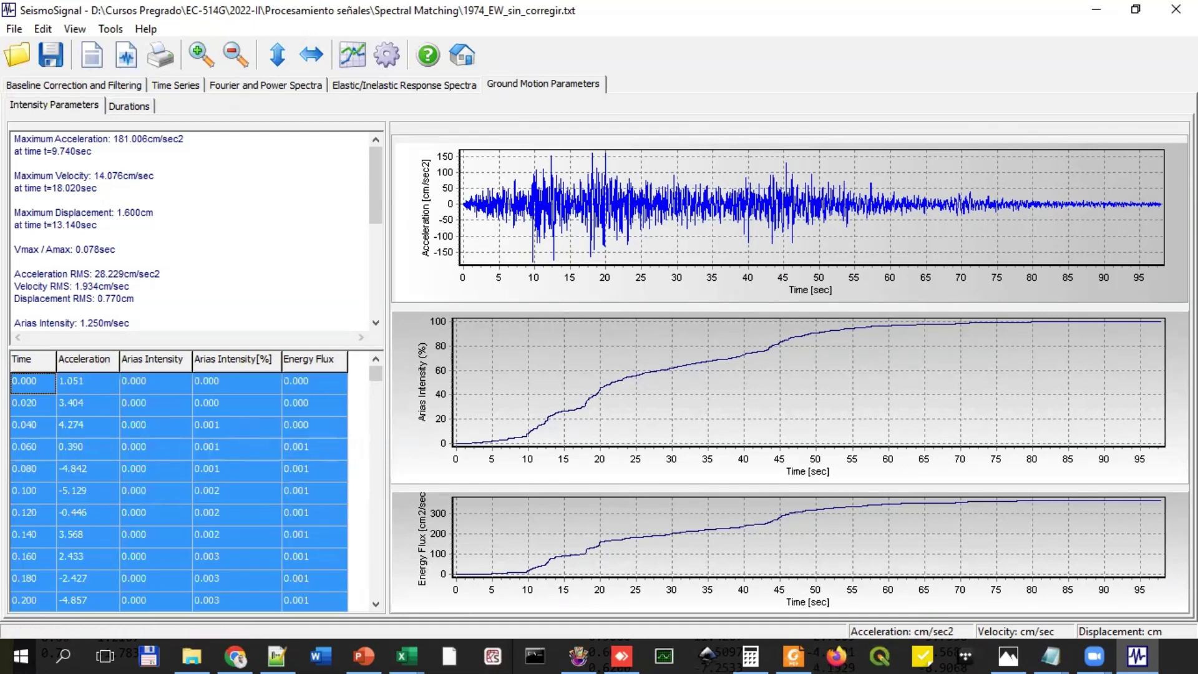
Step: Switch to Excel and paste the copied table into a new sheet of Libro3, starting at cell A1
{"action": "key", "text": "alt+Tab"}
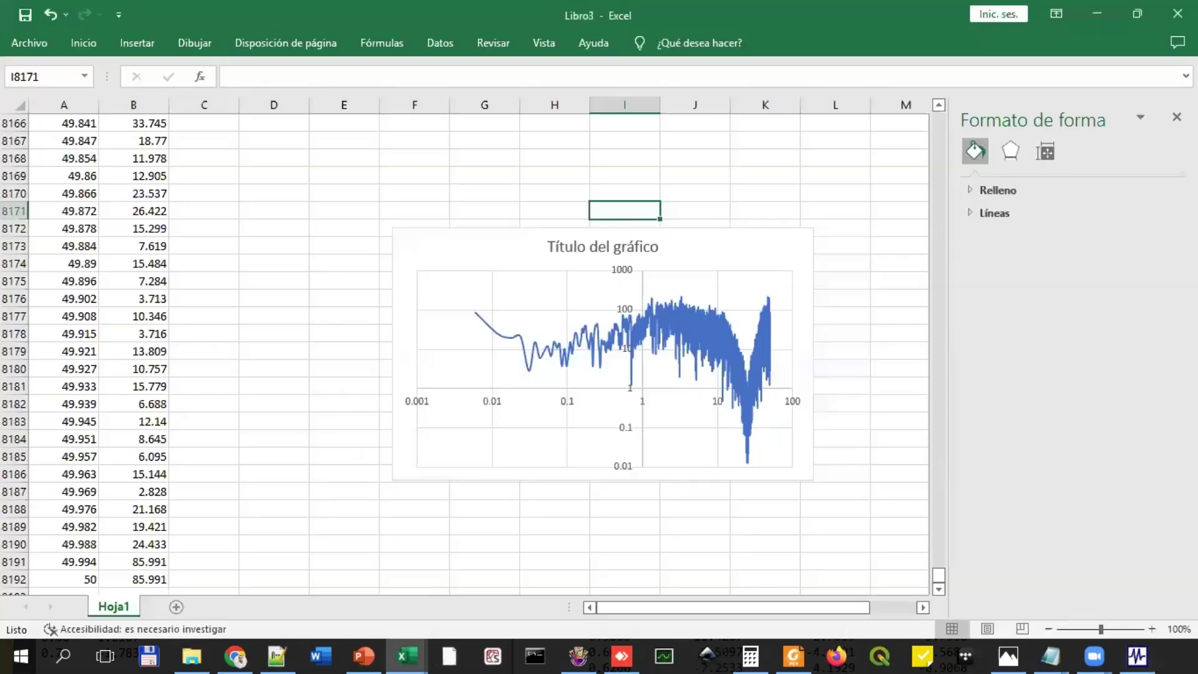
{"action": "left_click", "coordinate": [176, 606]}
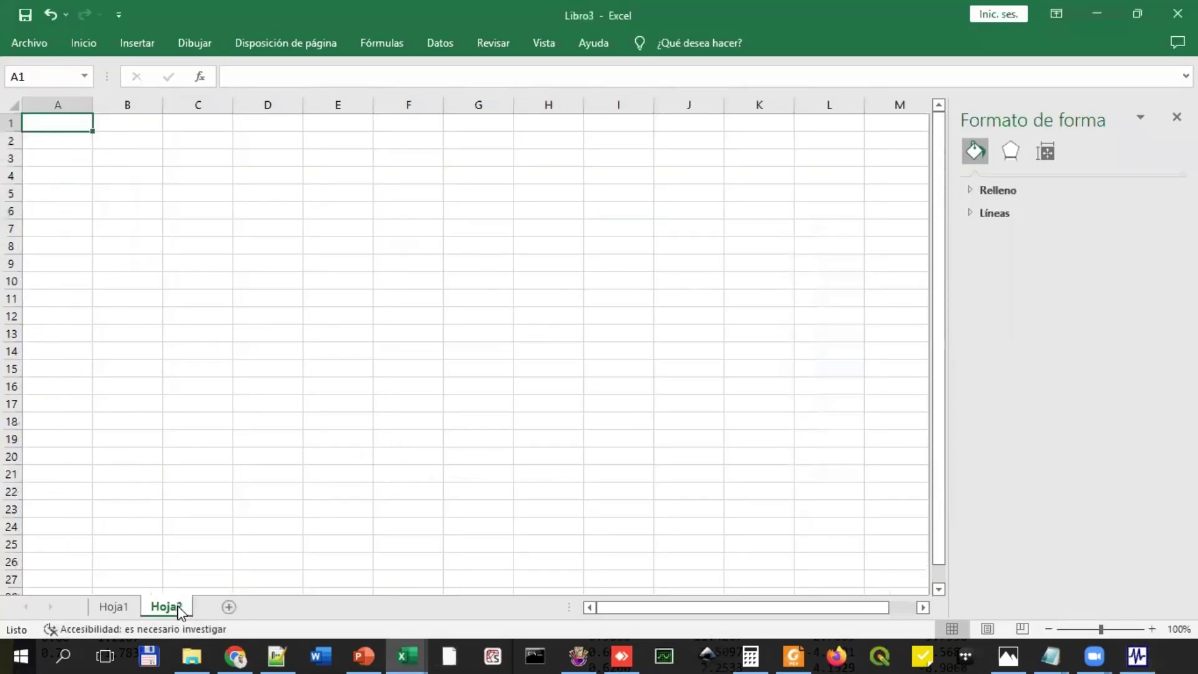
{"action": "key", "text": "ctrl+v"}
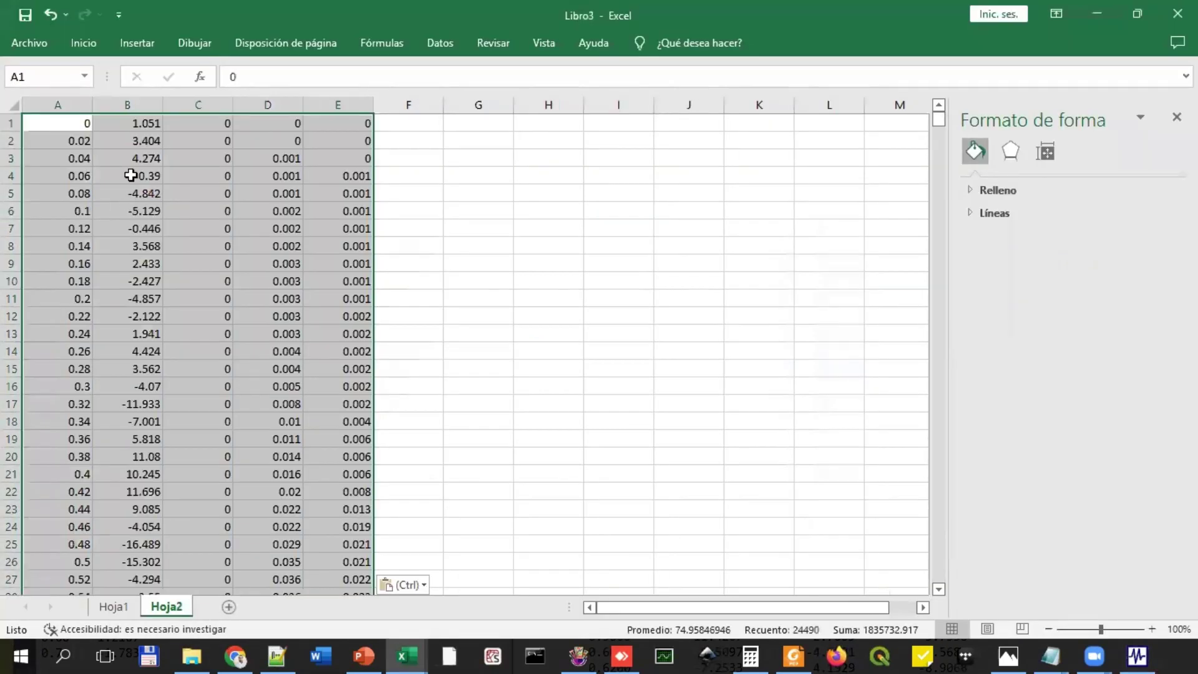
Step: Delete the acceleration, Arias Intensity and Energy Flux columns (B, C and E) on Hoja2, keeping only time and Arias Intensity [%]
{"action": "left_click", "coordinate": [78, 104]}
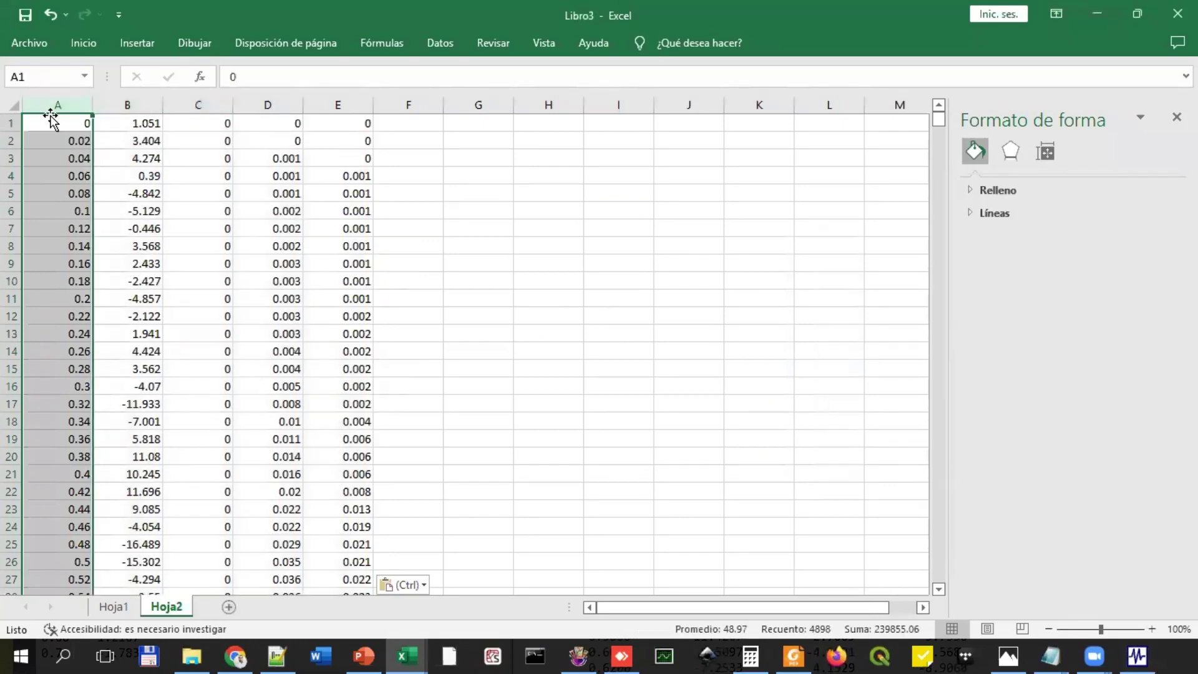
{"action": "double_click", "coordinate": [384, 2]}
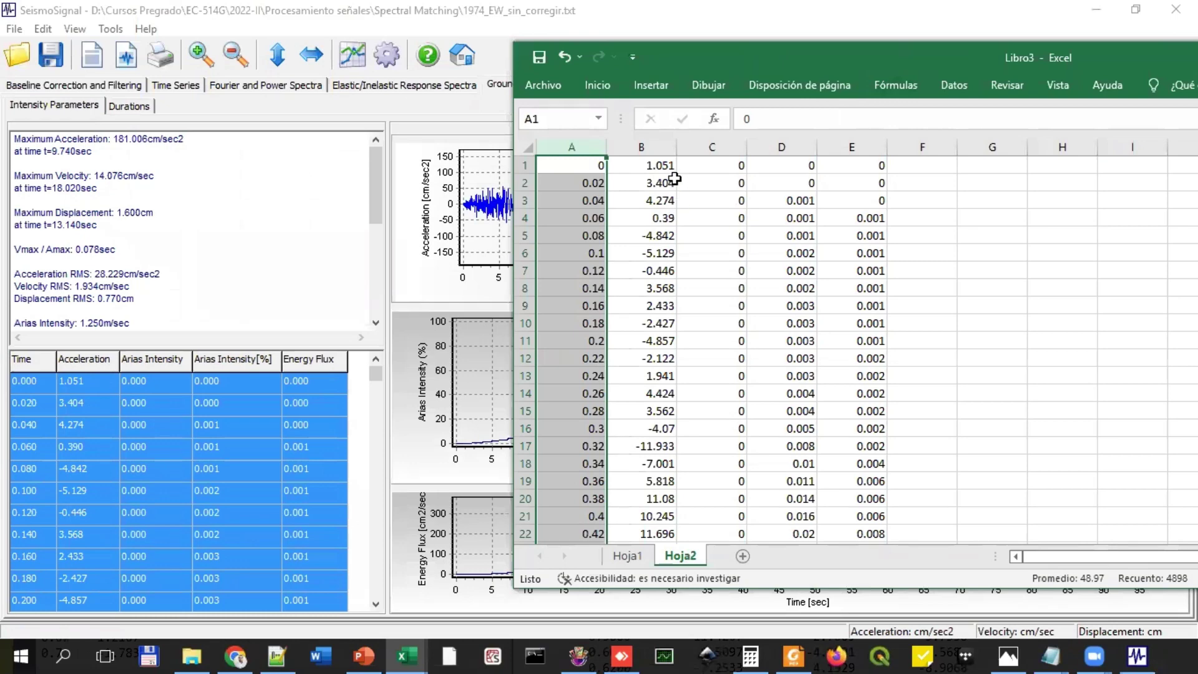
{"action": "left_click", "coordinate": [666, 147]}
{"action": "left_click", "coordinate": [711, 147], "text": "ctrl"}
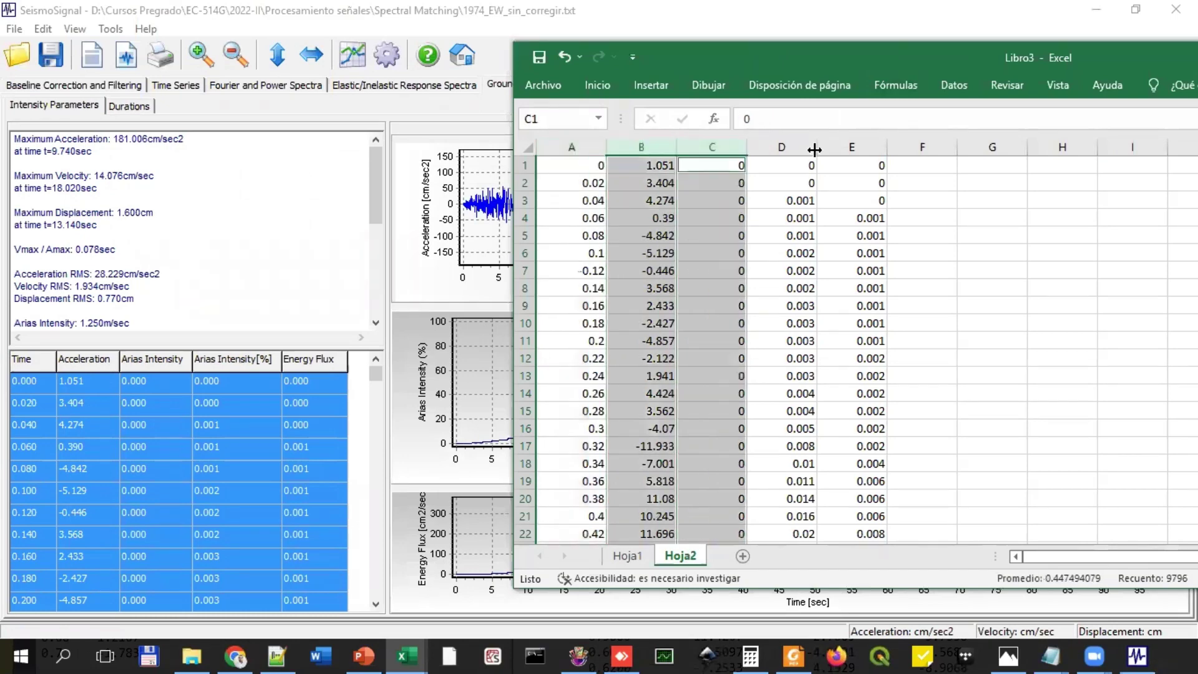
{"action": "left_click", "coordinate": [854, 147], "text": "ctrl"}
{"action": "right_click", "coordinate": [855, 147]}
{"action": "left_click", "coordinate": [911, 322]}
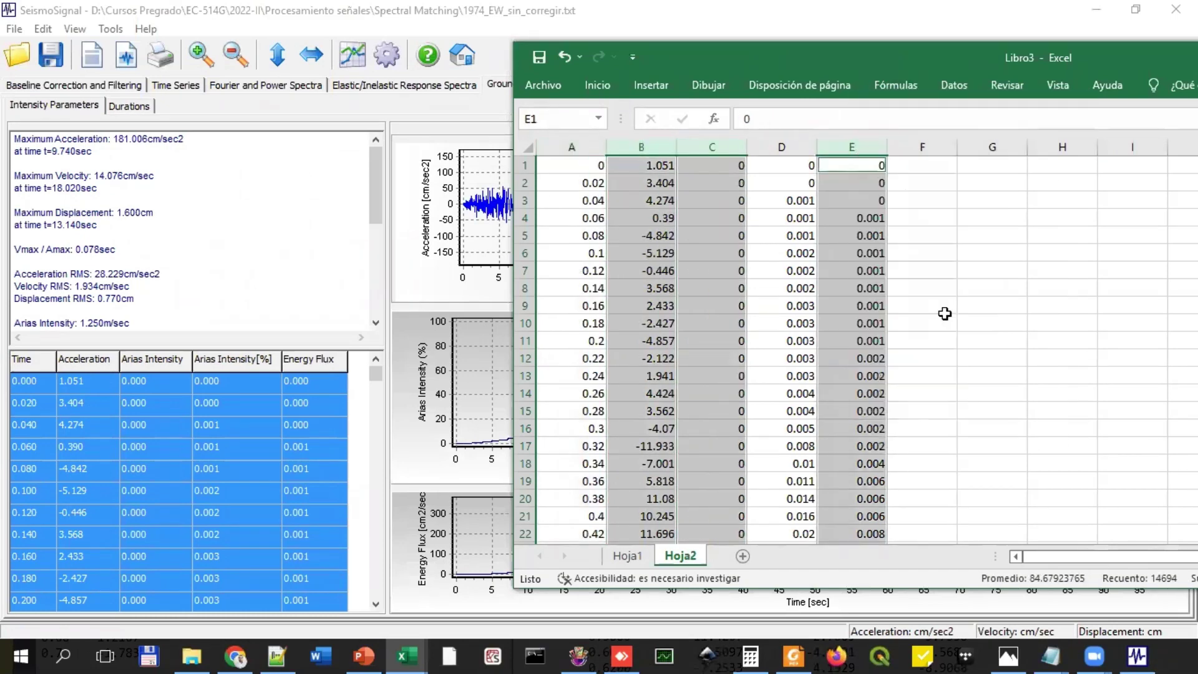
{"action": "left_click", "coordinate": [936, 253]}
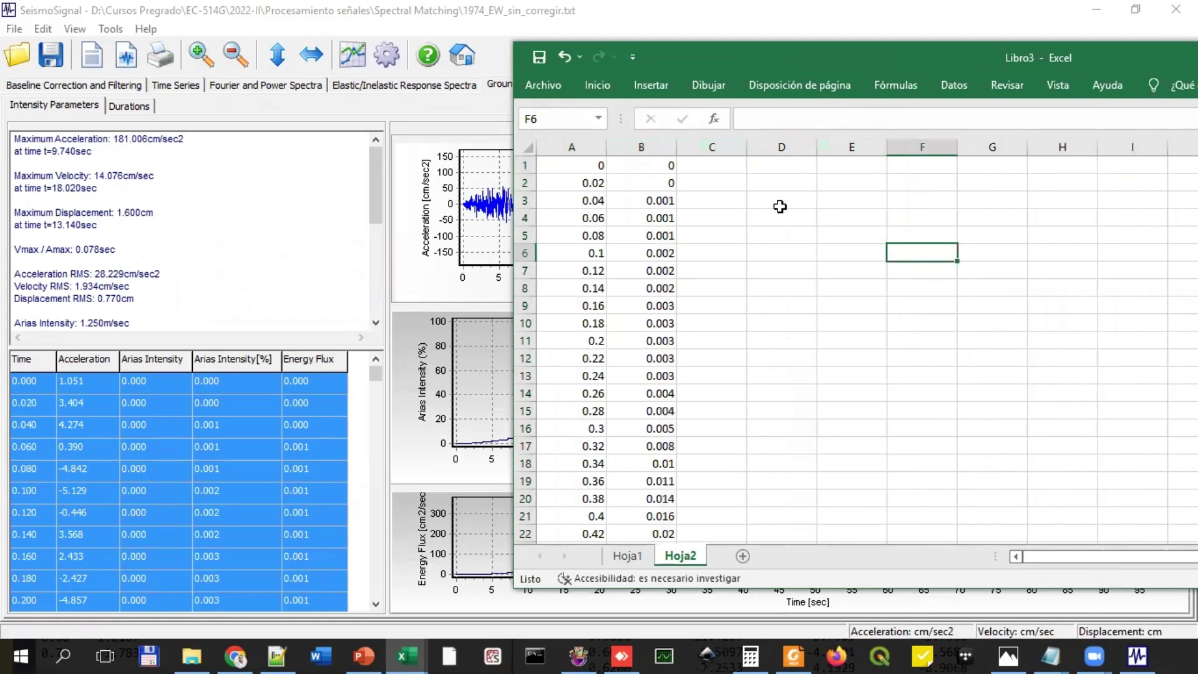
{"action": "left_click", "coordinate": [583, 167]}
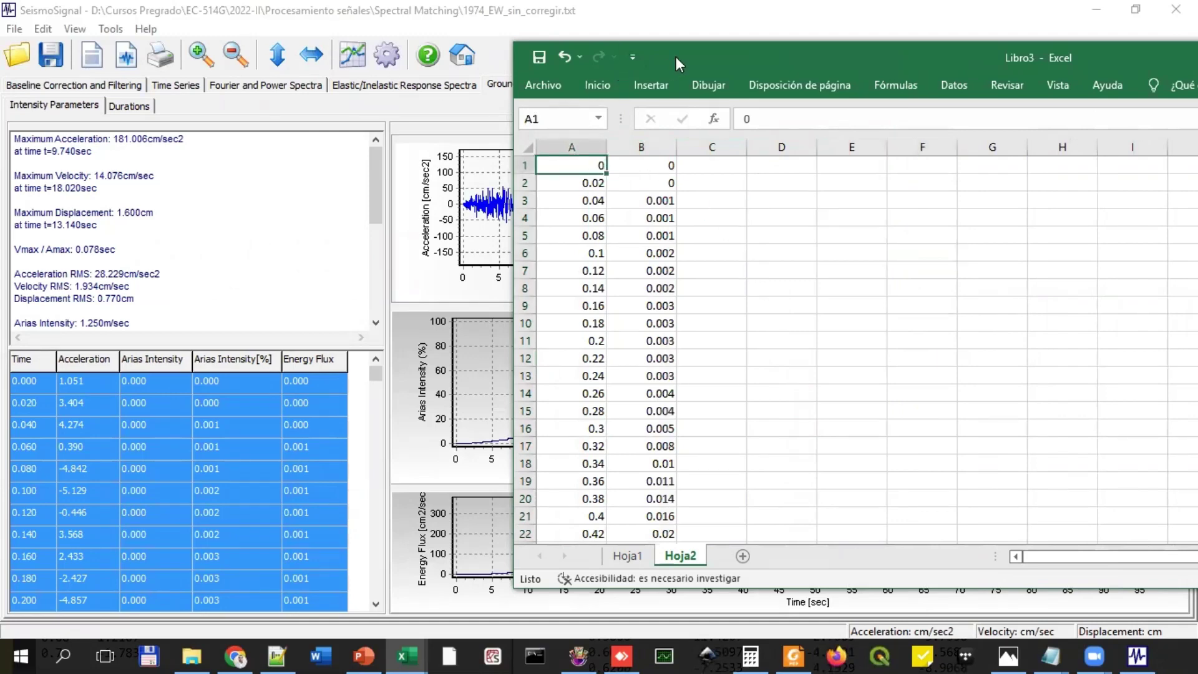
Step: Examine the IA Corregido chart on the IA_corregido sheet of Libro2, then return to the time histories in SeismoSignal
{"action": "key", "text": "alt+Tab"}
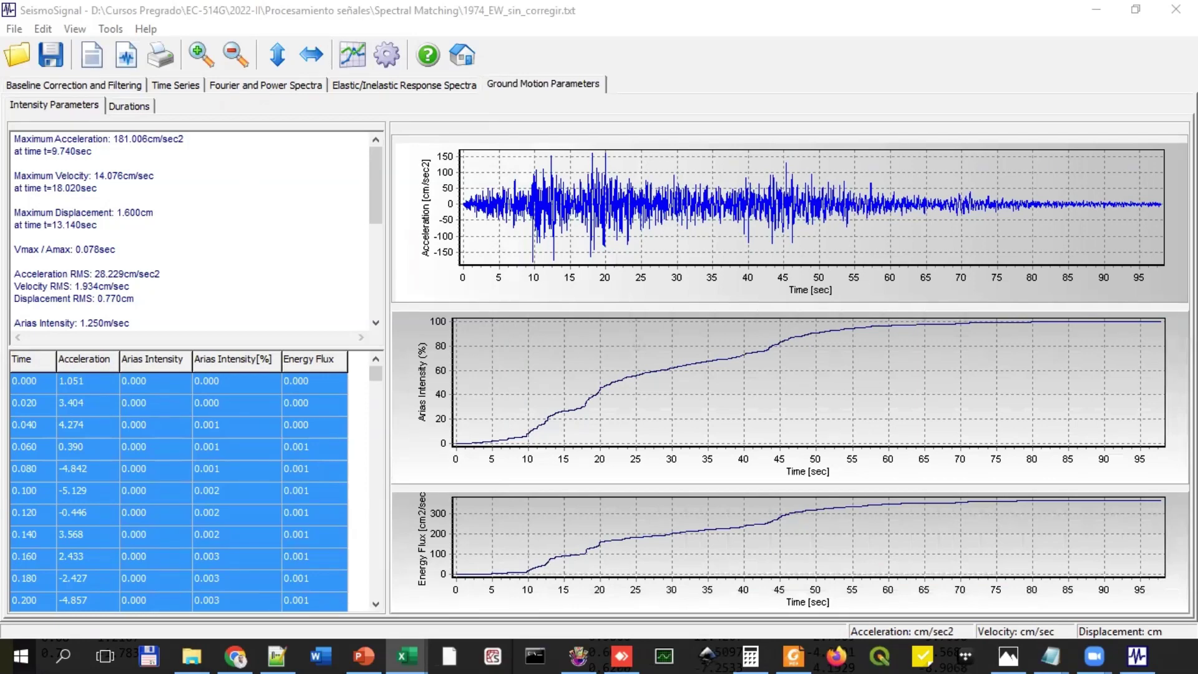
{"action": "key", "text": "alt+Tab"}
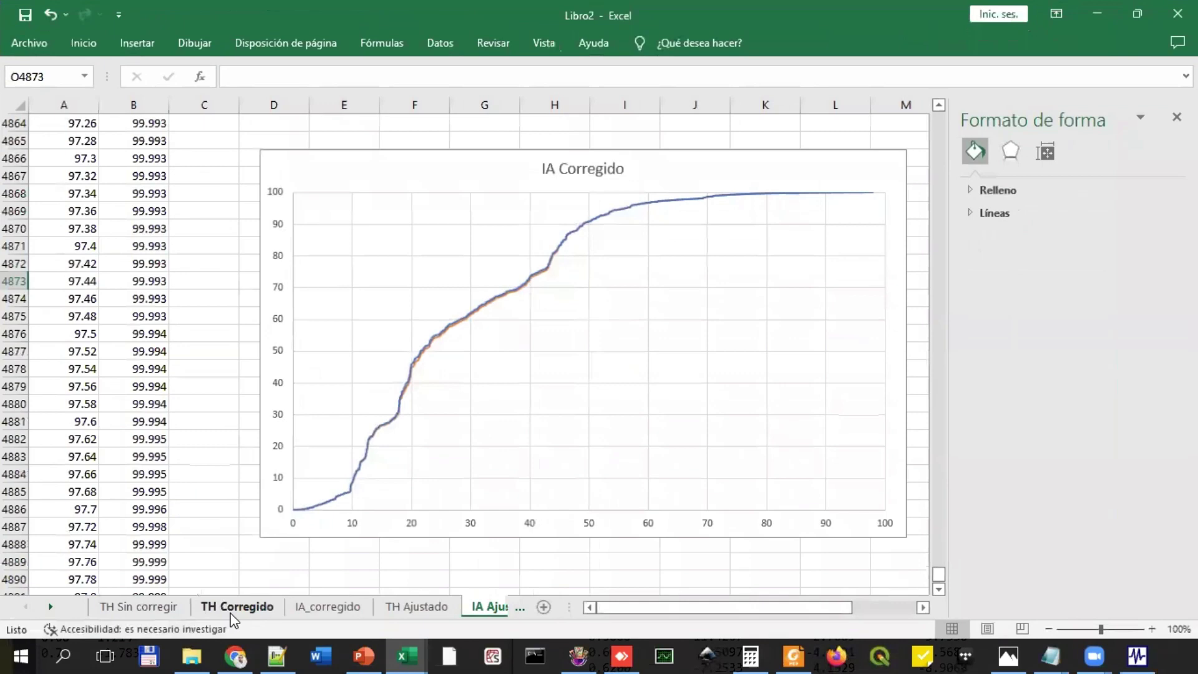
{"action": "left_click", "coordinate": [328, 607]}
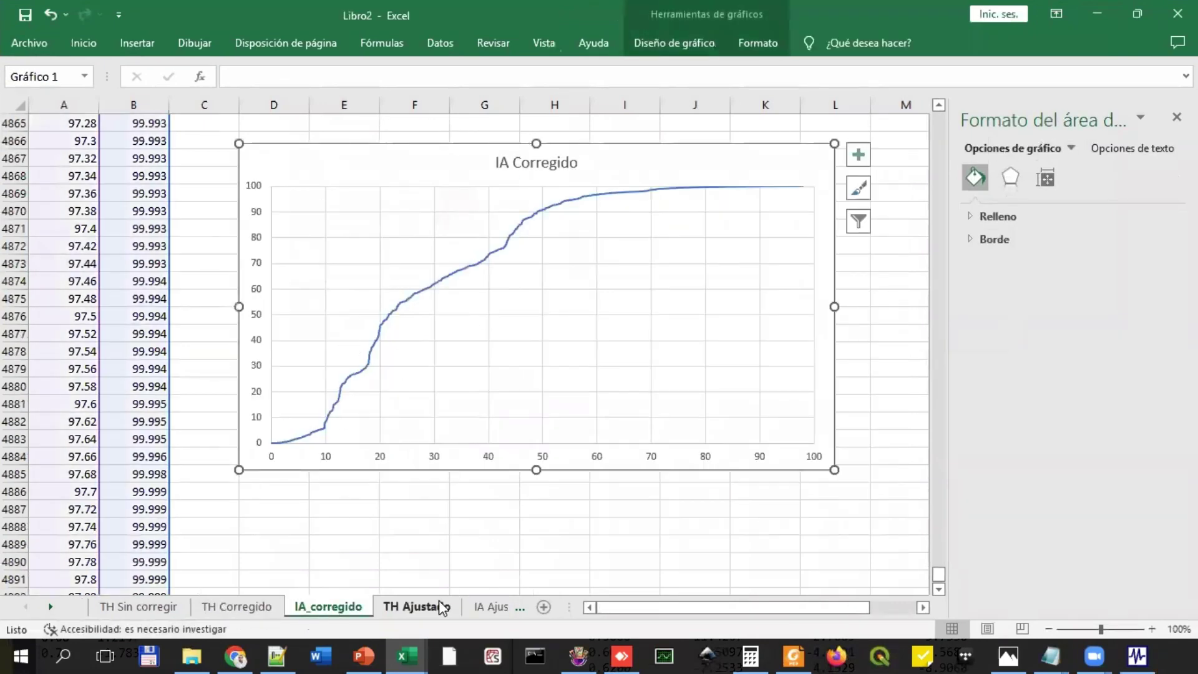
{"action": "left_click", "coordinate": [477, 543]}
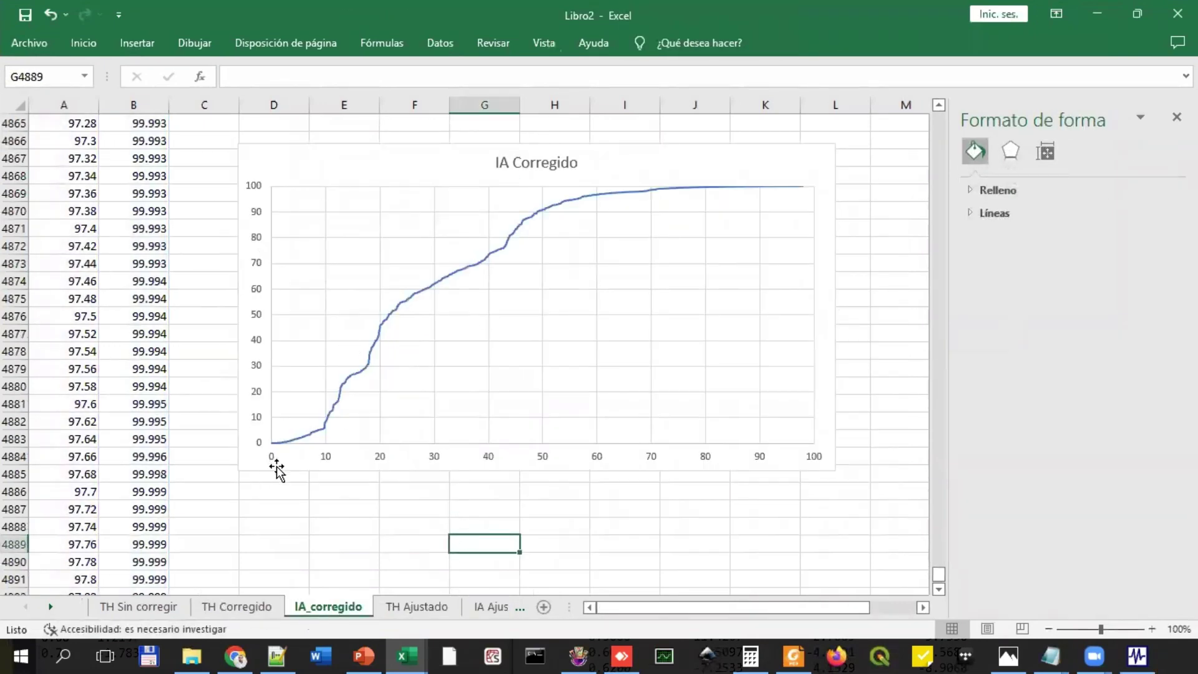
{"action": "left_click", "coordinate": [1099, 14]}
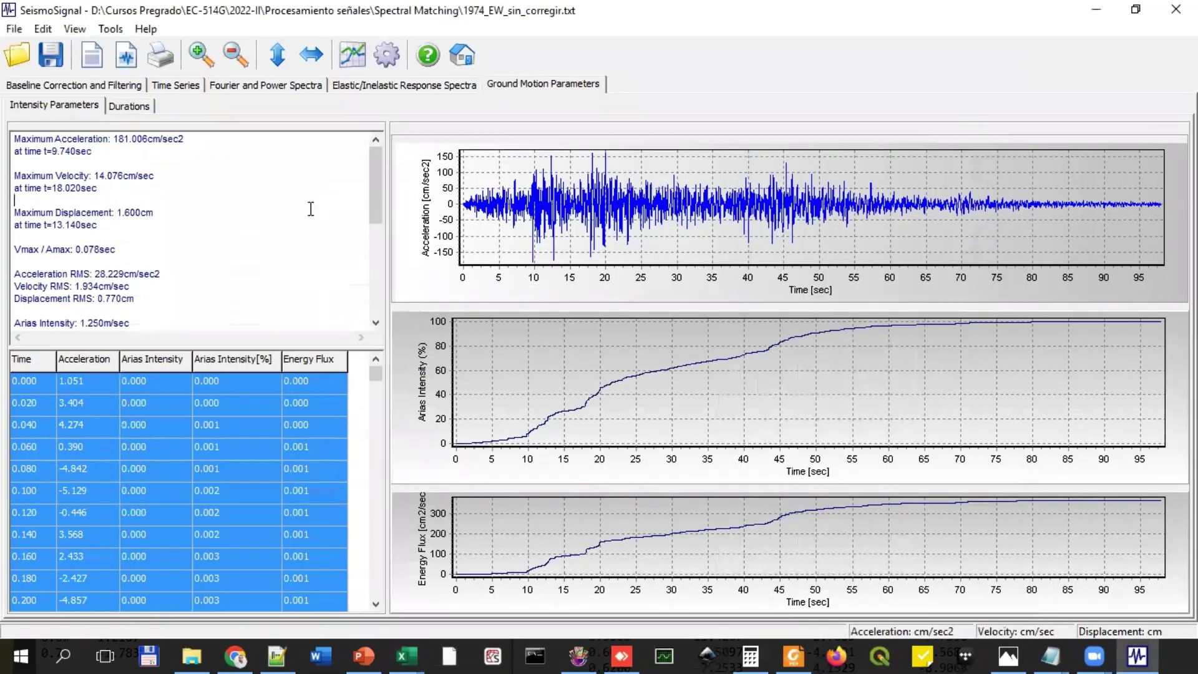
{"action": "left_click", "coordinate": [170, 86]}
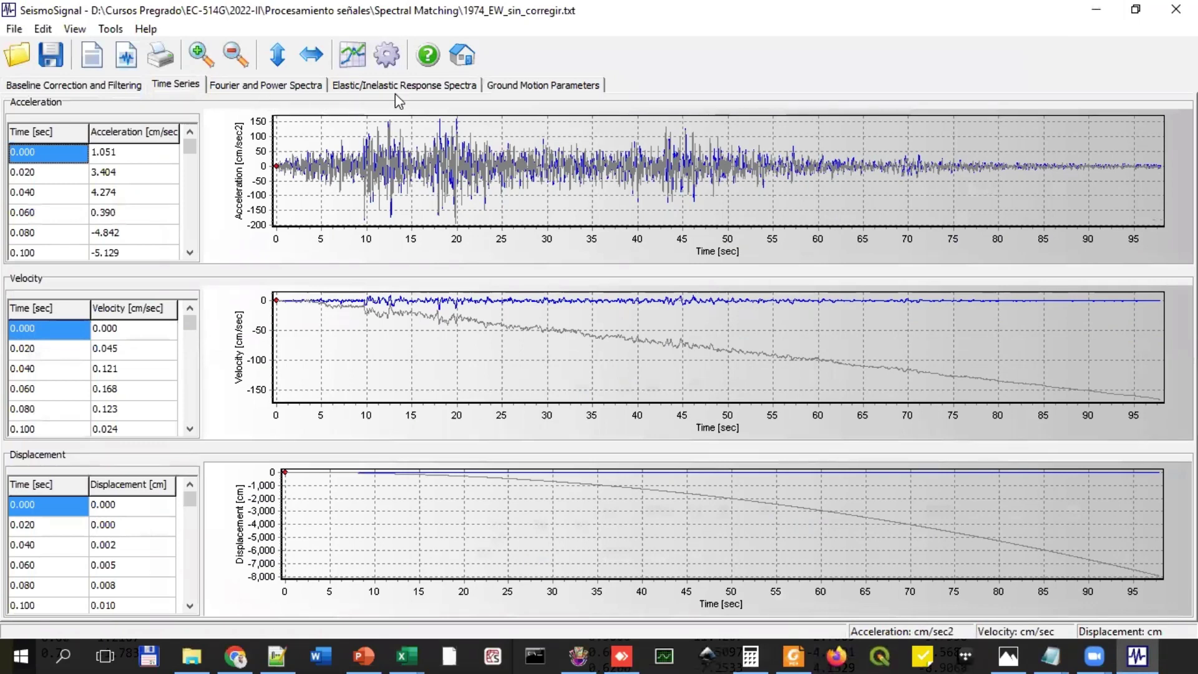
Step: Copy all time and acceleration rows of the corrected record from the baseline correction and filtering results
{"action": "left_click", "coordinate": [80, 88]}
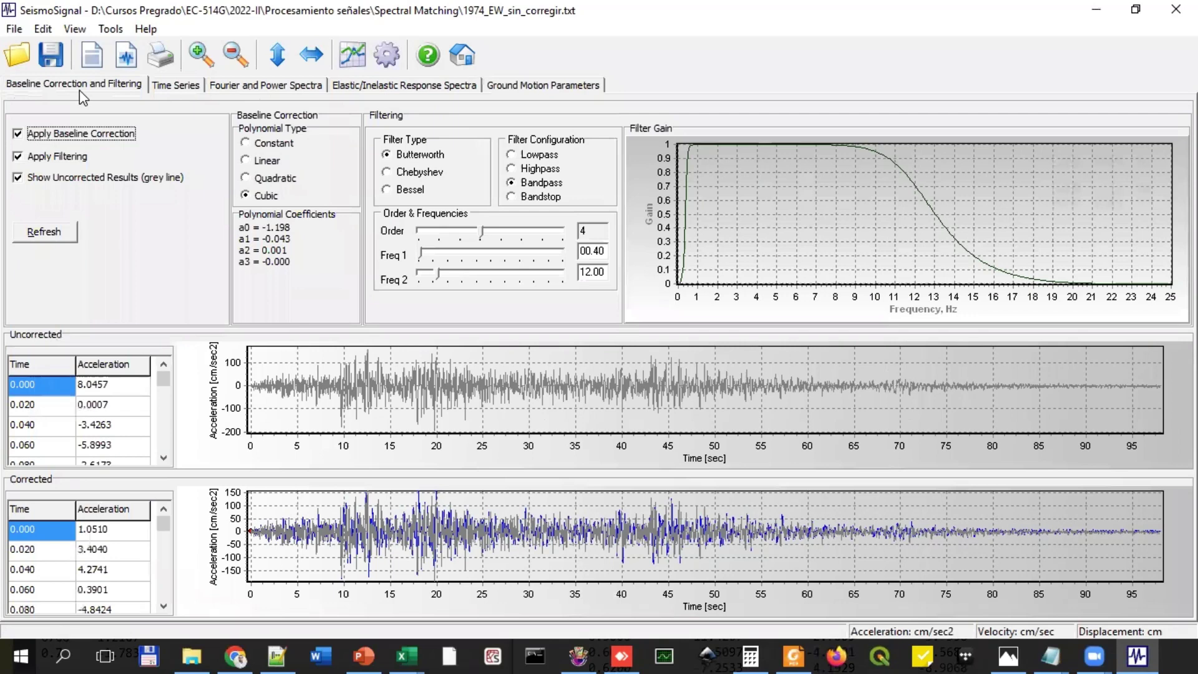
{"action": "left_click", "coordinate": [110, 571]}
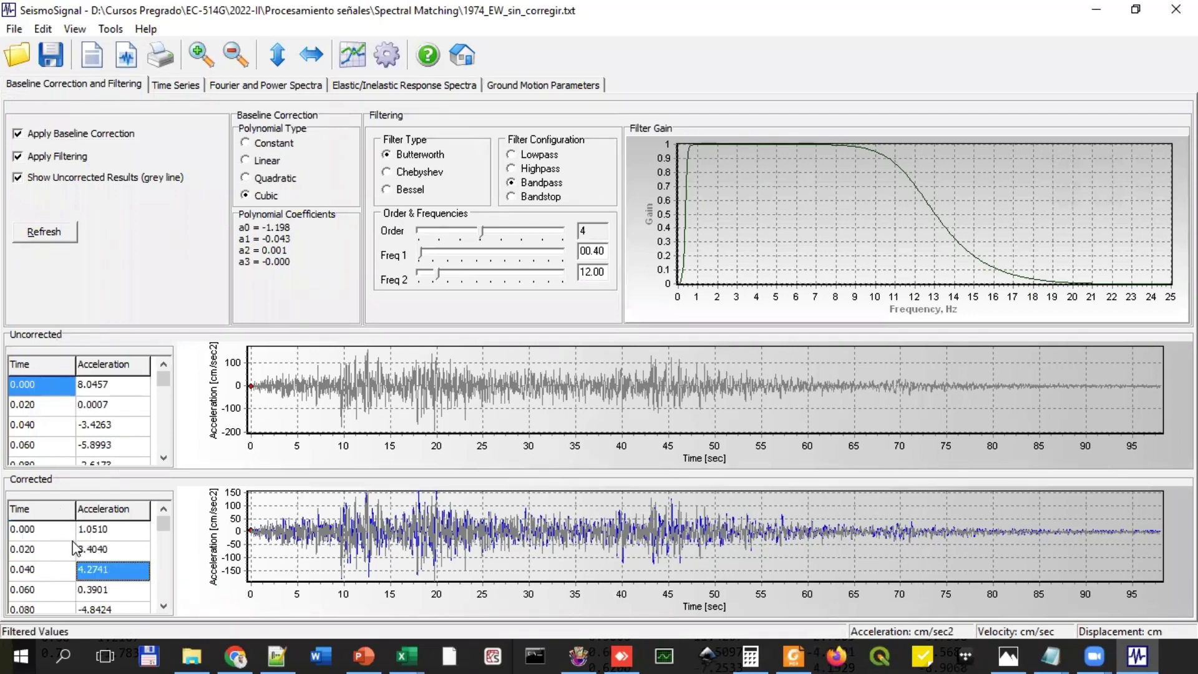
{"action": "left_click", "coordinate": [68, 532]}
{"action": "right_click", "coordinate": [101, 553]}
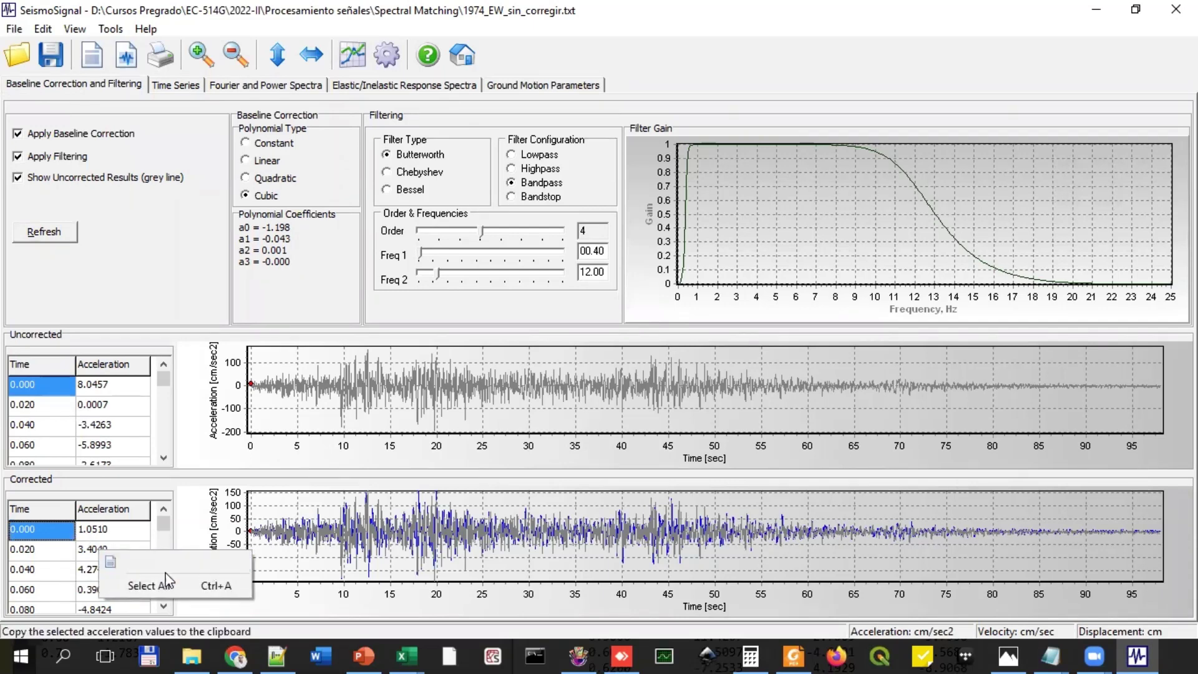
{"action": "left_click", "coordinate": [166, 587]}
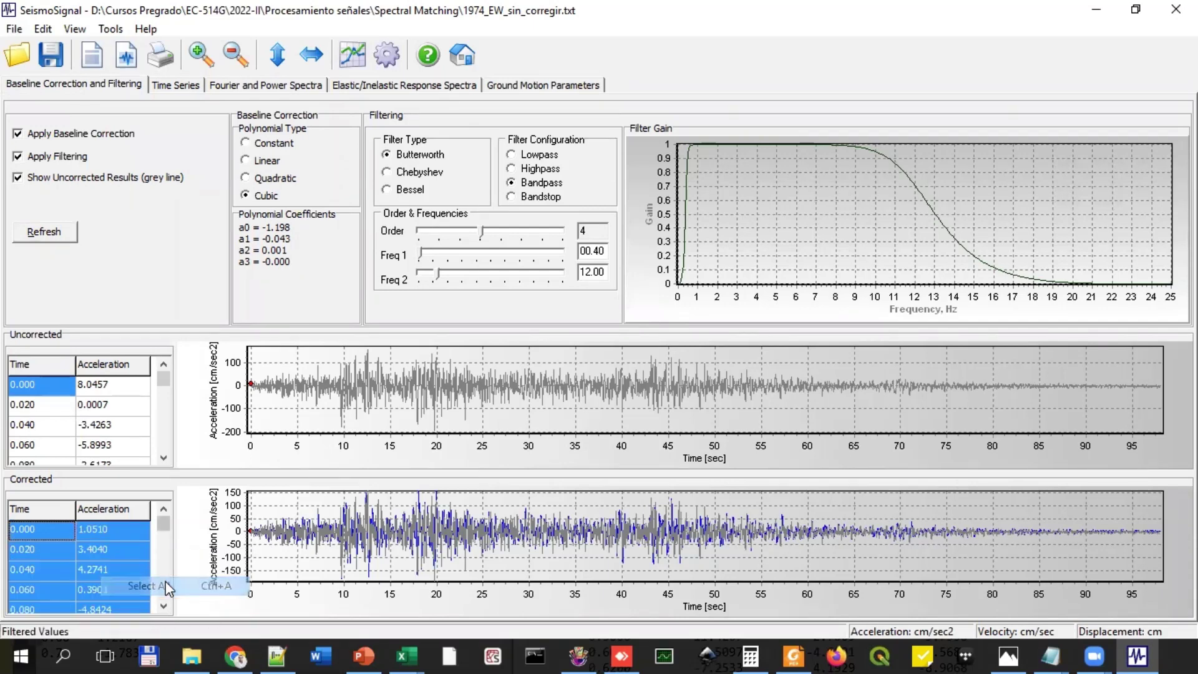
{"action": "right_click", "coordinate": [70, 541]}
{"action": "left_click", "coordinate": [140, 552]}
{"action": "left_click", "coordinate": [141, 551]}
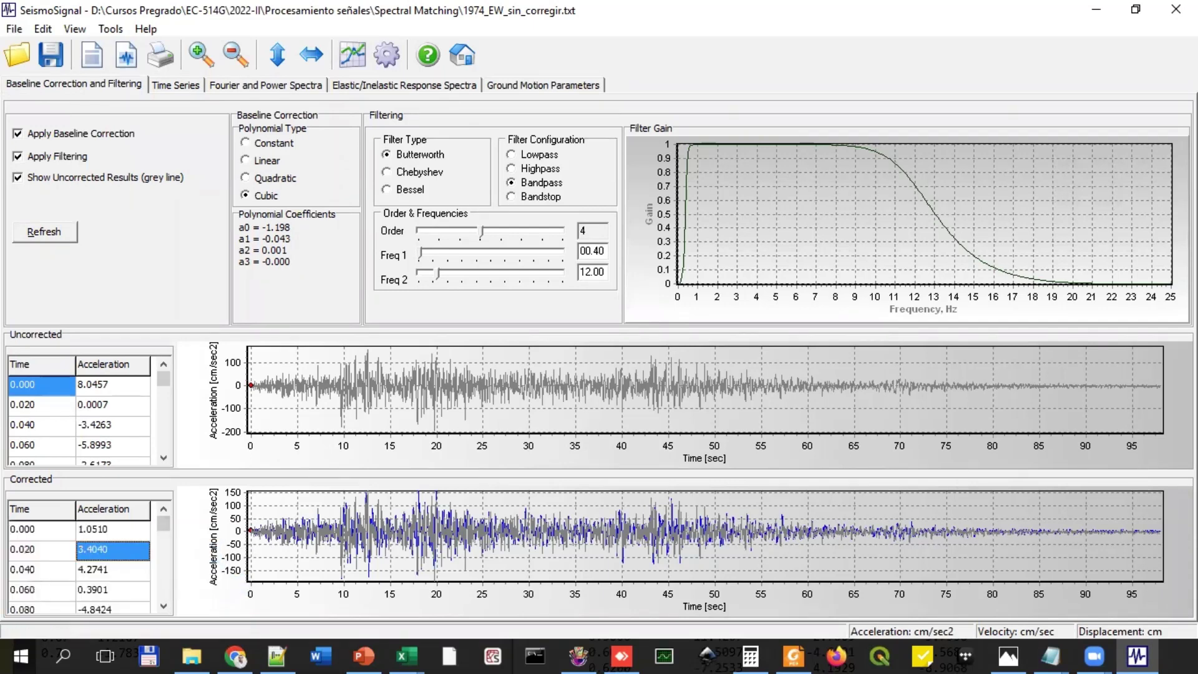
Step: Switch to Excel and examine the 1974 EW Corregido chart on the TH Corregido sheet of Libro2
{"action": "key", "text": "alt+Tab"}
{"action": "double_click", "coordinate": [466, 147]}
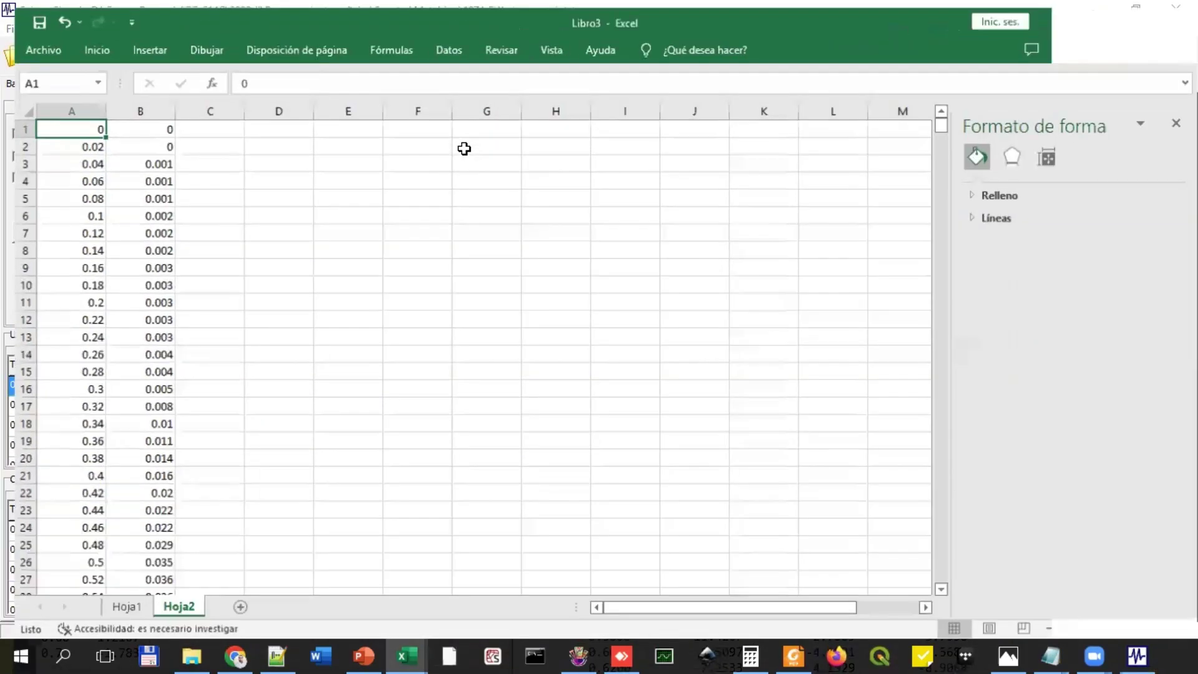
{"action": "key", "text": "alt+Tab"}
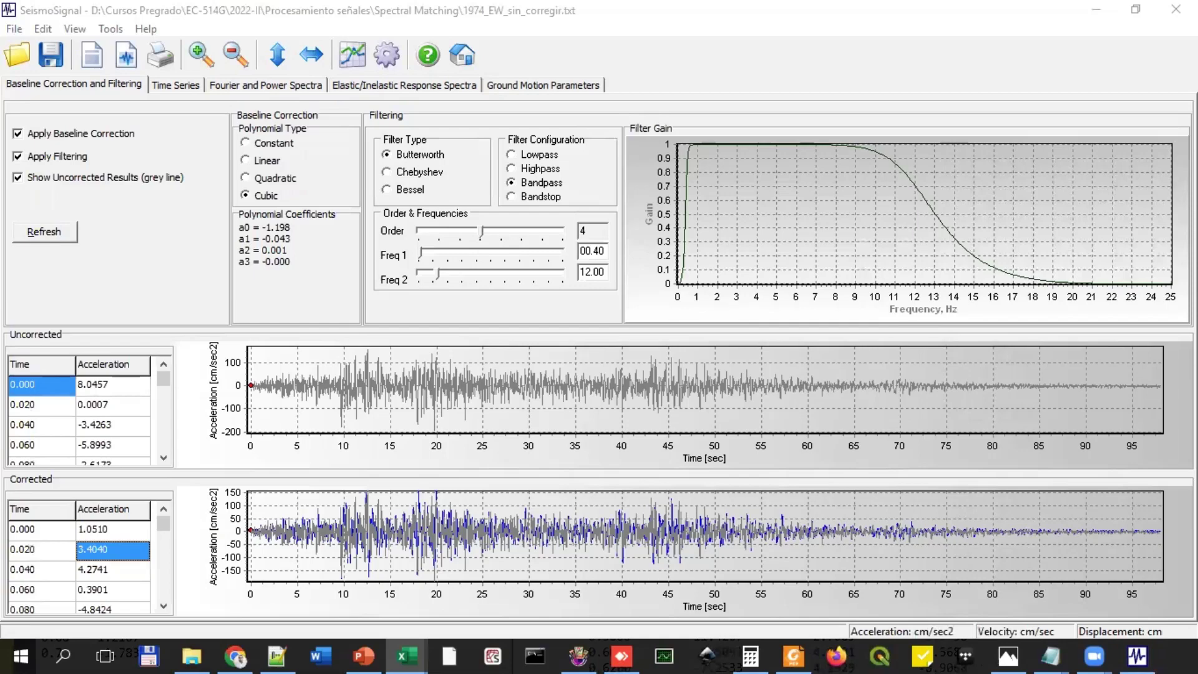
{"action": "key", "text": "alt+Tab"}
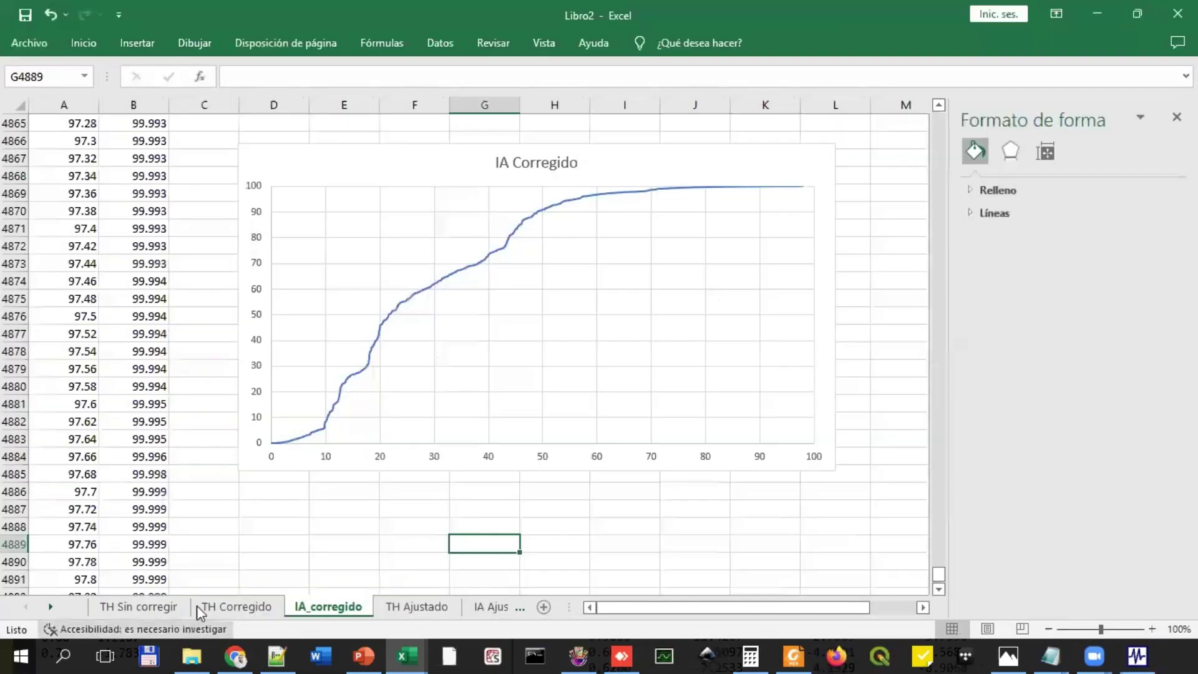
{"action": "left_click", "coordinate": [213, 606]}
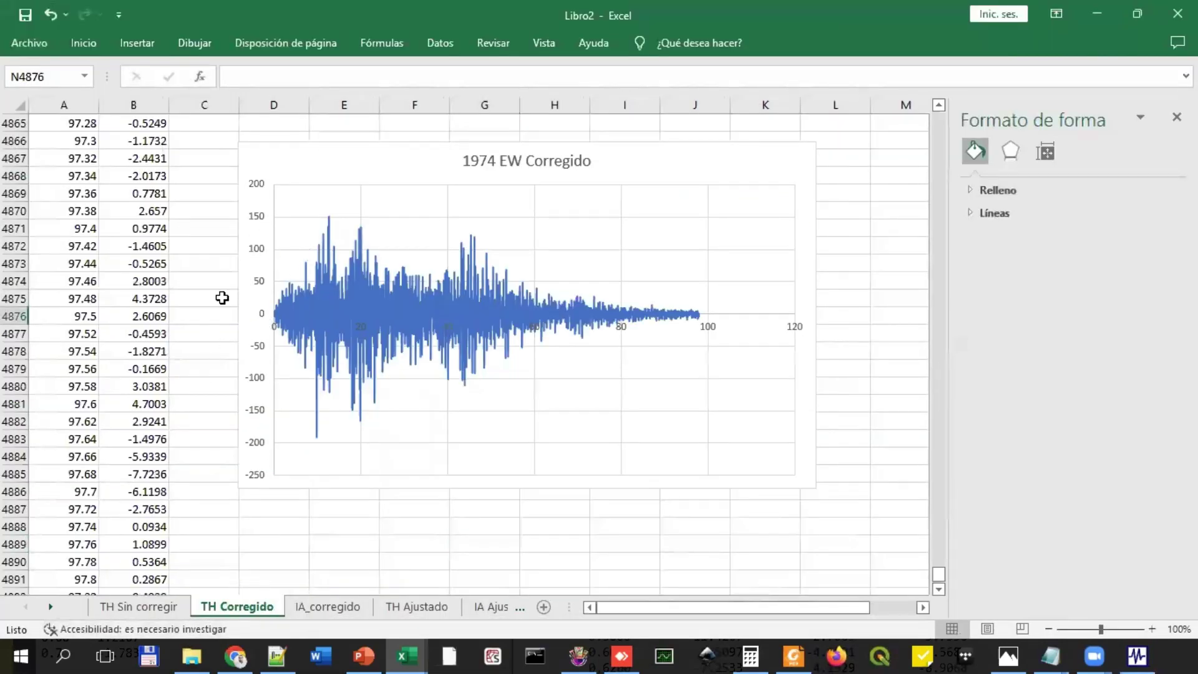
{"action": "left_click", "coordinate": [222, 298]}
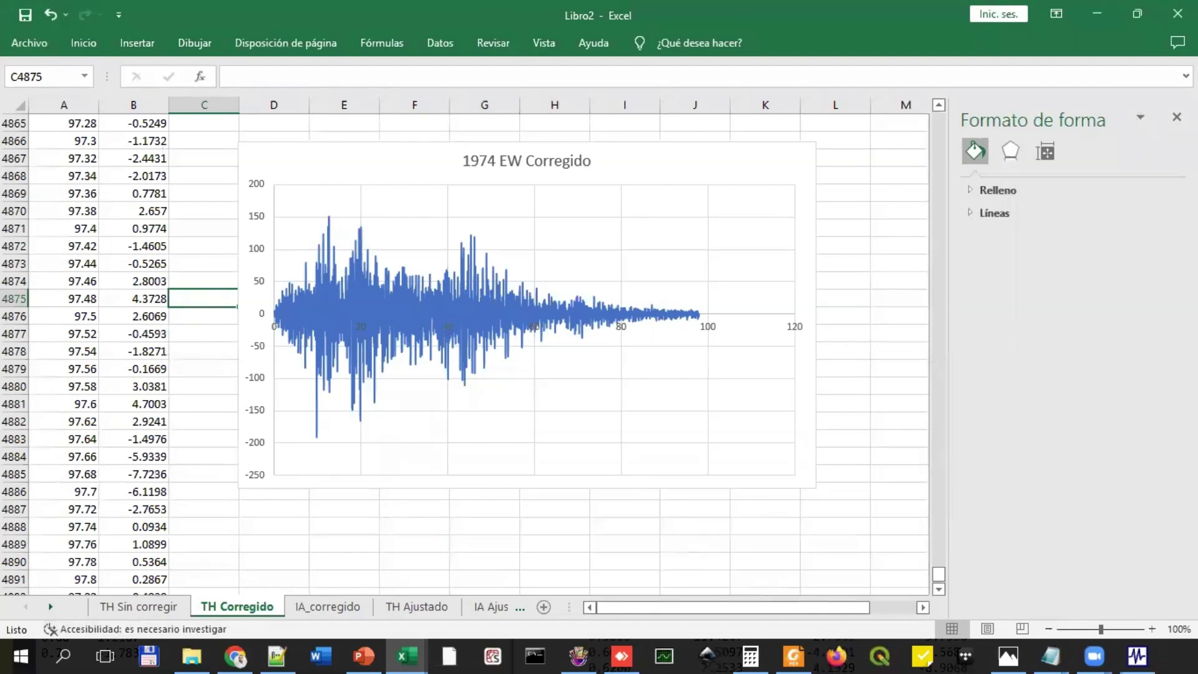
Step: Open the 1974_EW_corregido text file from the Spectral Matching folder in Notepad and minimize the folder window
{"action": "key", "text": "alt+Tab"}
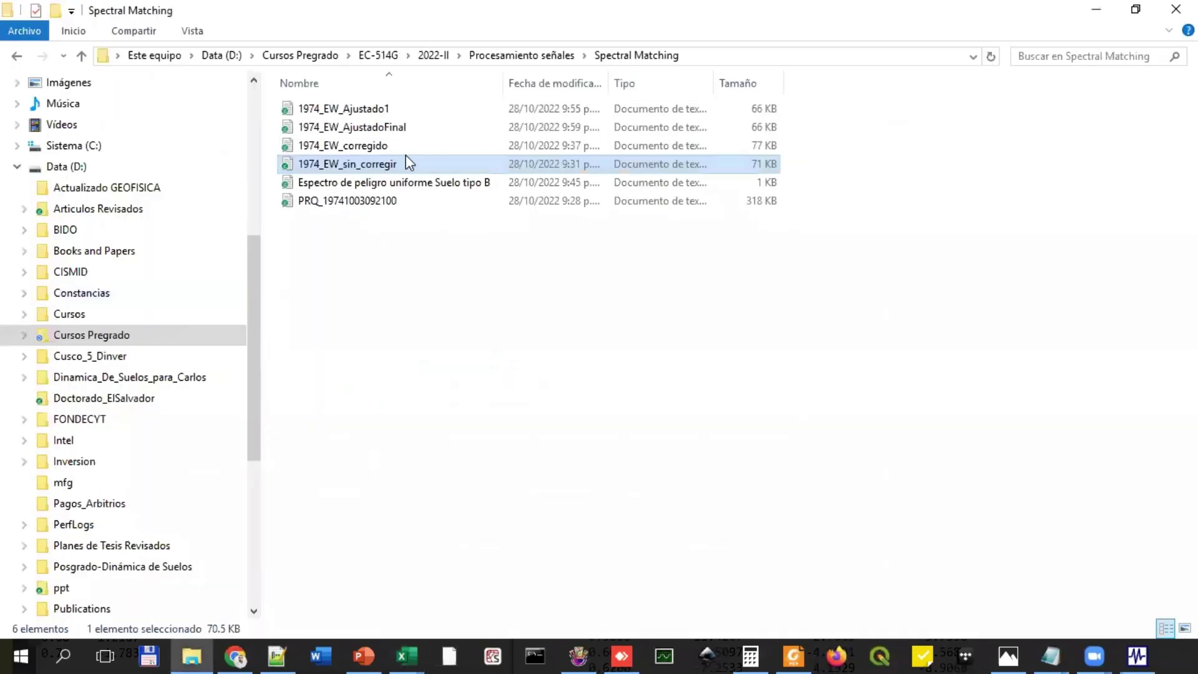
{"action": "left_click", "coordinate": [363, 147]}
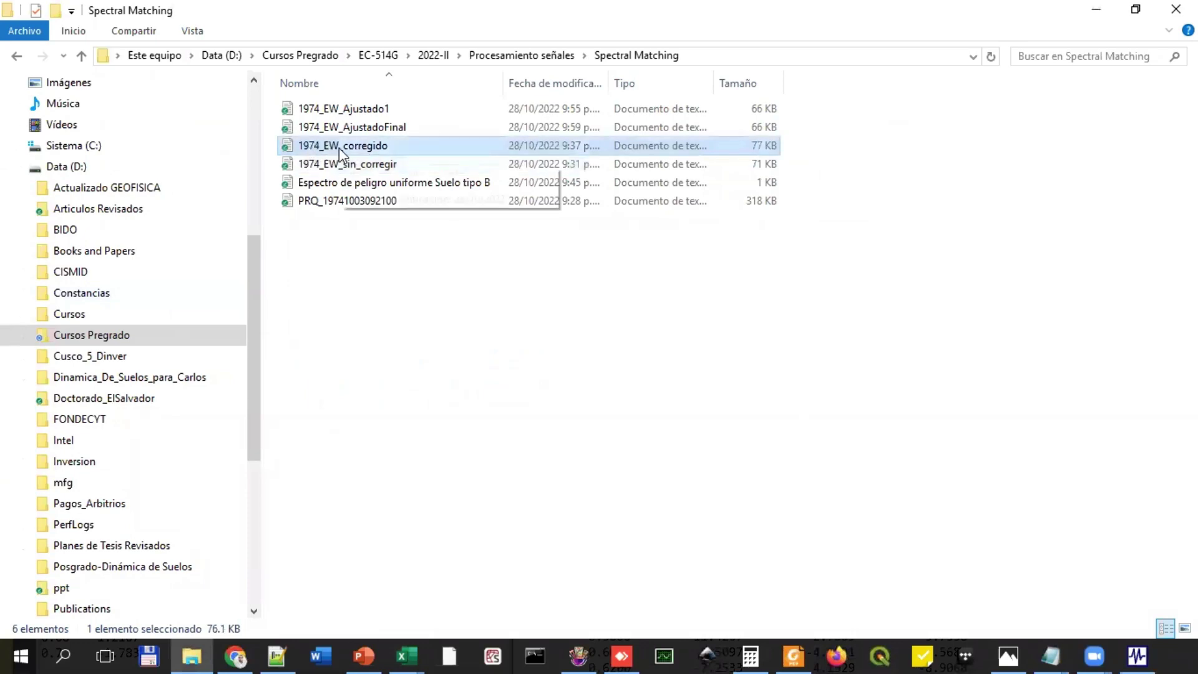
{"action": "double_click", "coordinate": [339, 147]}
{"action": "left_click", "coordinate": [596, 8]}
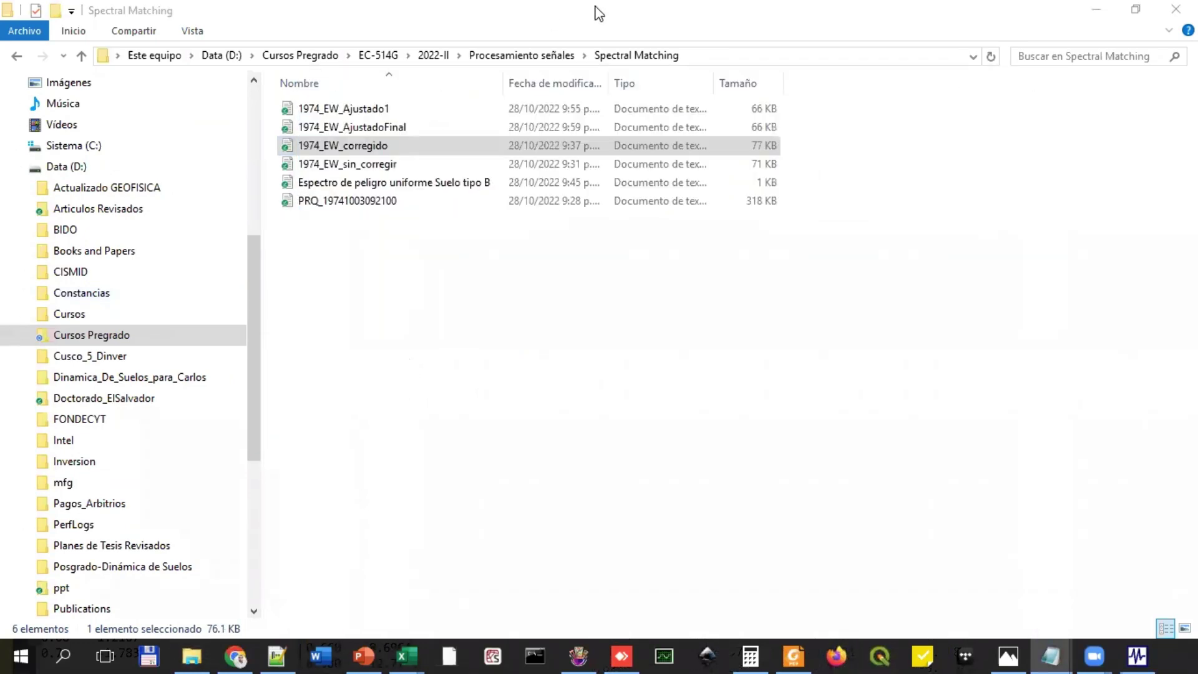
{"action": "left_click", "coordinate": [1096, 10]}
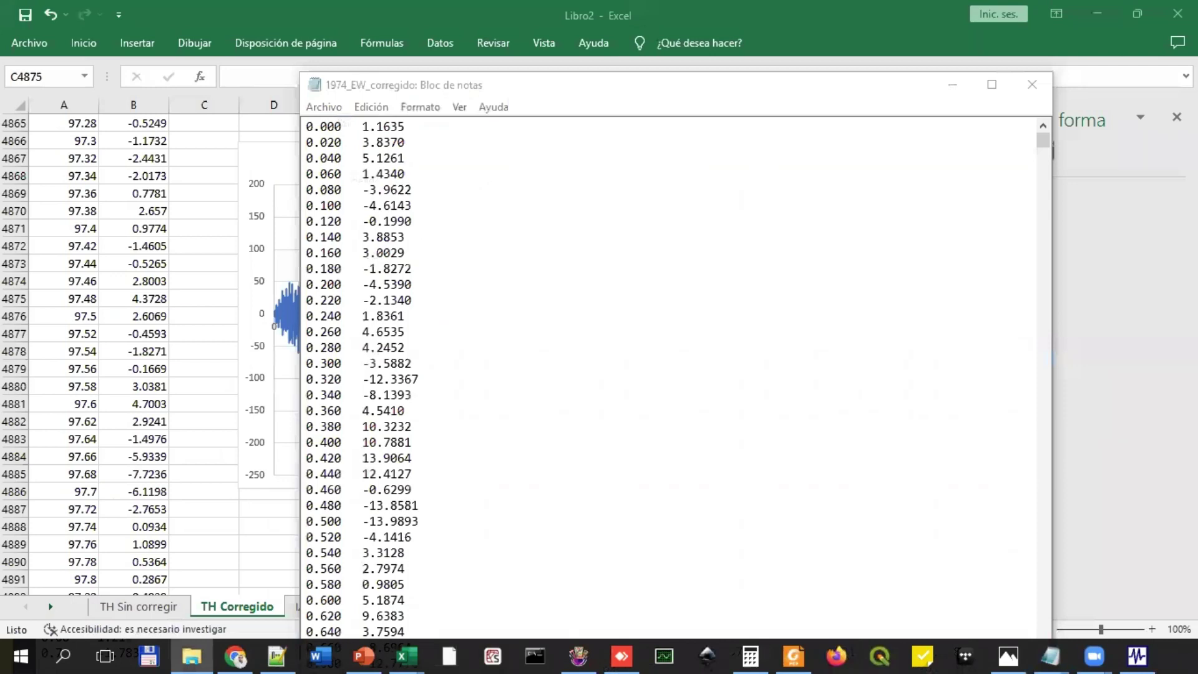
Step: Switch to the Procesamiento de señales presentation in PowerPoint and go to slide 4, Peligro Sísmico
{"action": "left_click", "coordinate": [493, 284]}
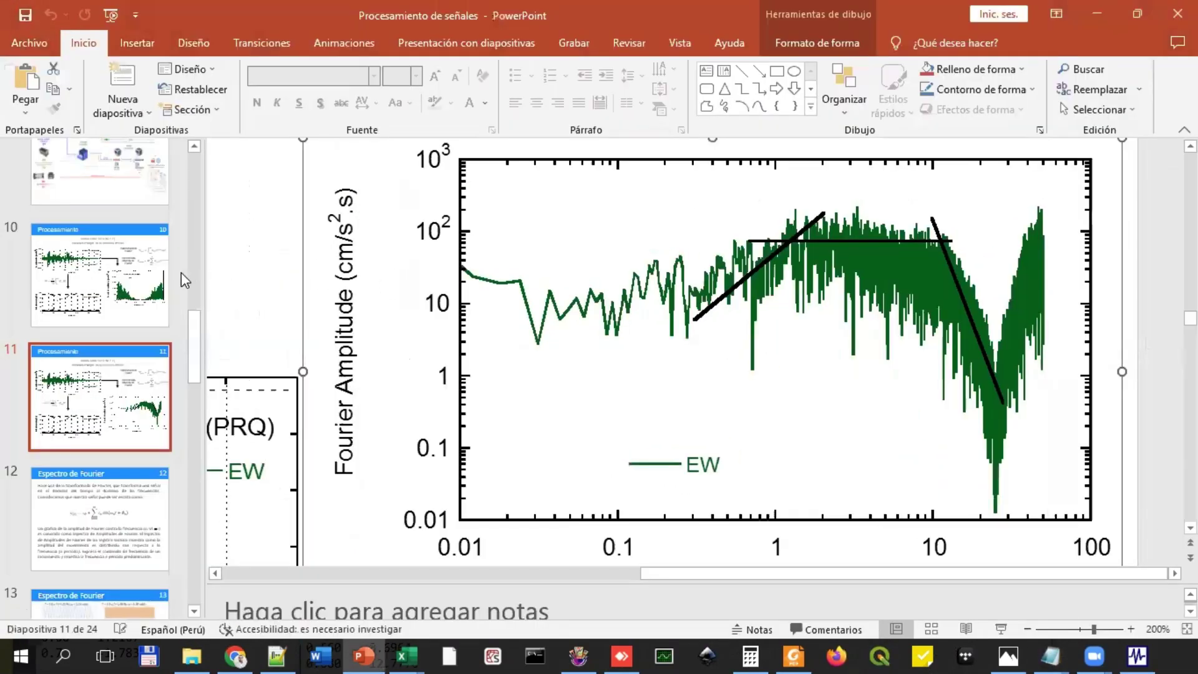
{"action": "scroll", "coordinate": [152, 275], "scroll_direction": "up", "scroll_amount": 5}
{"action": "scroll", "coordinate": [152, 277], "scroll_direction": "up", "scroll_amount": 4}
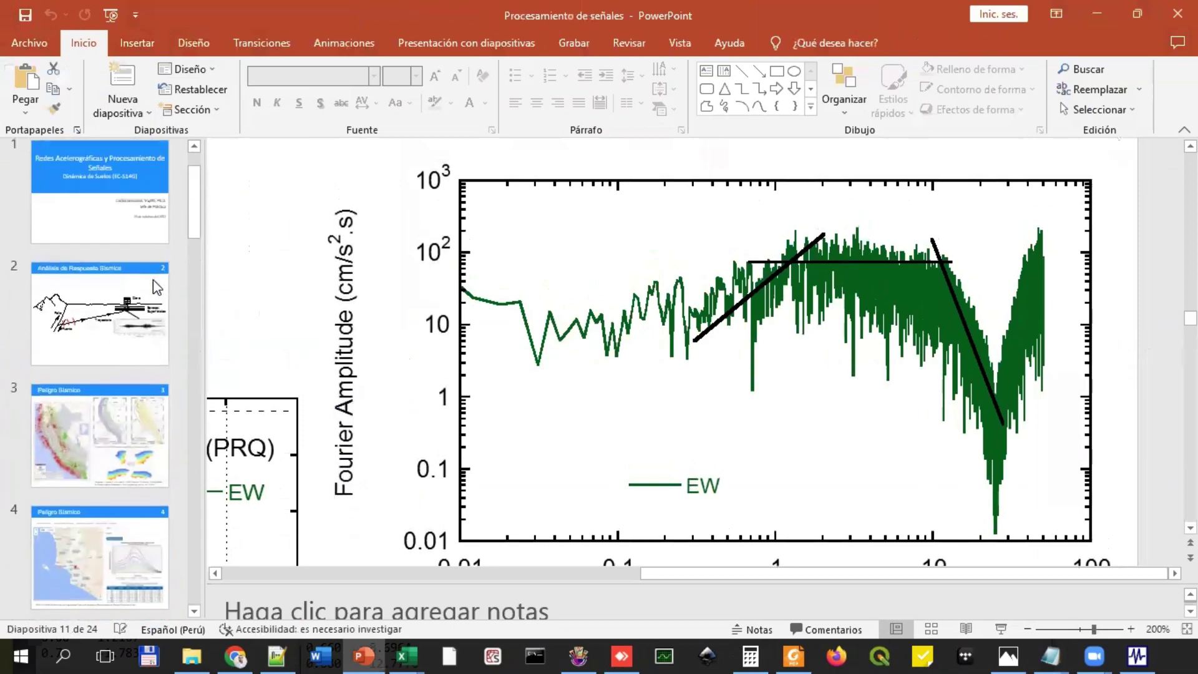
{"action": "scroll", "coordinate": [147, 362], "scroll_direction": "down", "scroll_amount": 2}
{"action": "left_click", "coordinate": [147, 369]}
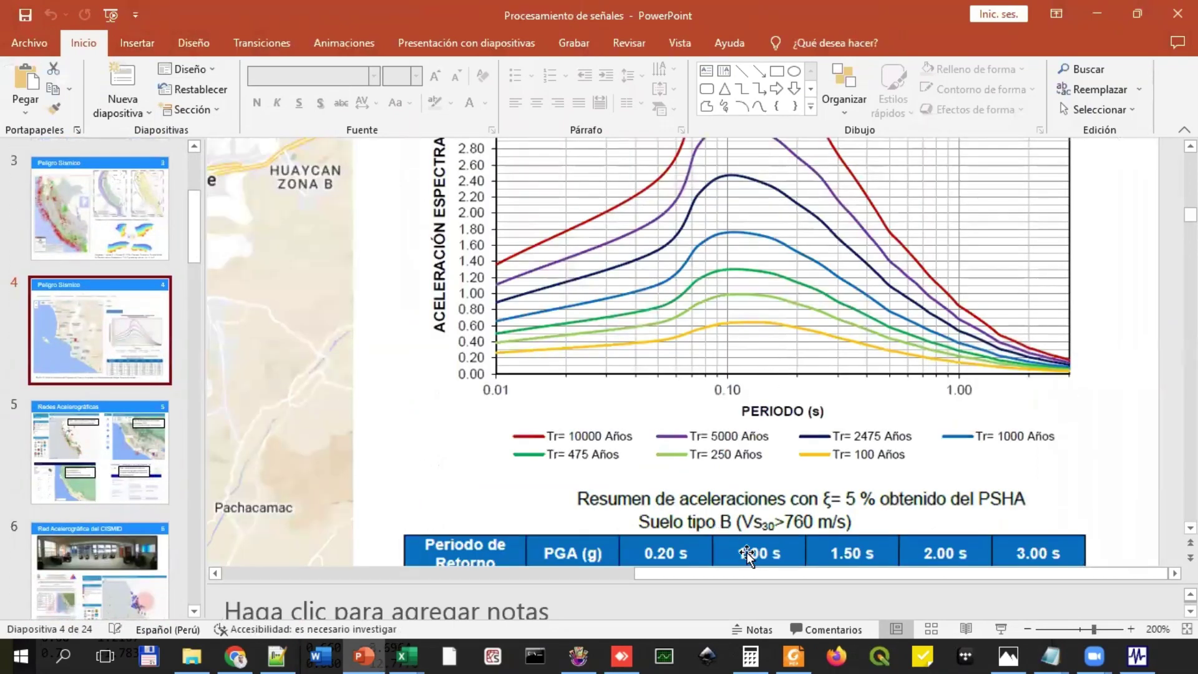
Step: Run the slide show from the beginning and review the slides on seismic response, seismic hazard and the CISMID accelerograph network up to slide 8
{"action": "key", "text": "F5"}
{"action": "key", "text": "Right"}
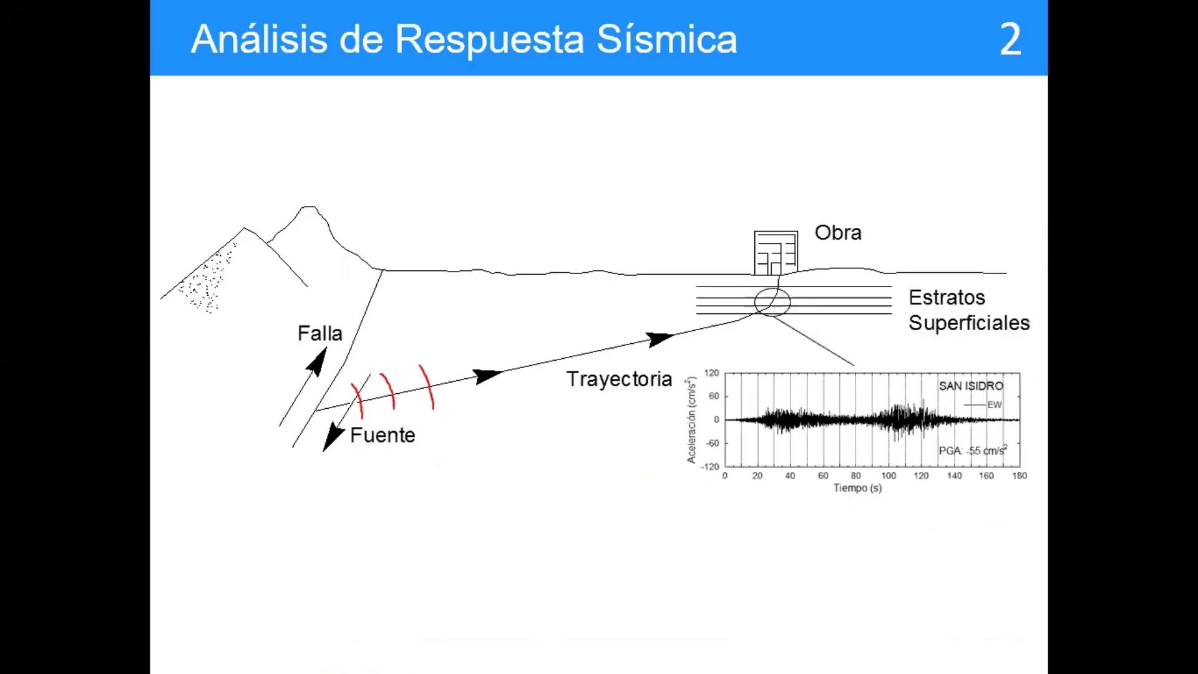
{"action": "key", "text": "Right"}
{"action": "key", "text": "Right"}
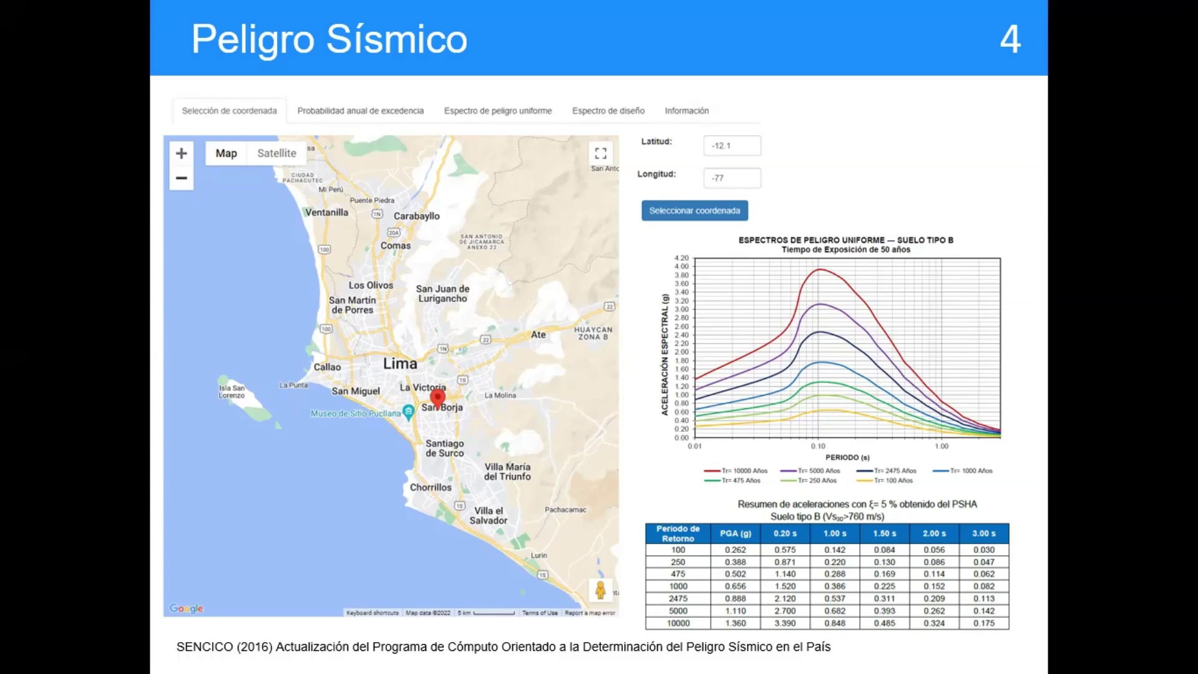
{"action": "left_click", "coordinate": [699, 426]}
{"action": "left_click", "coordinate": [698, 426]}
{"action": "left_click", "coordinate": [698, 425]}
{"action": "left_click", "coordinate": [698, 425]}
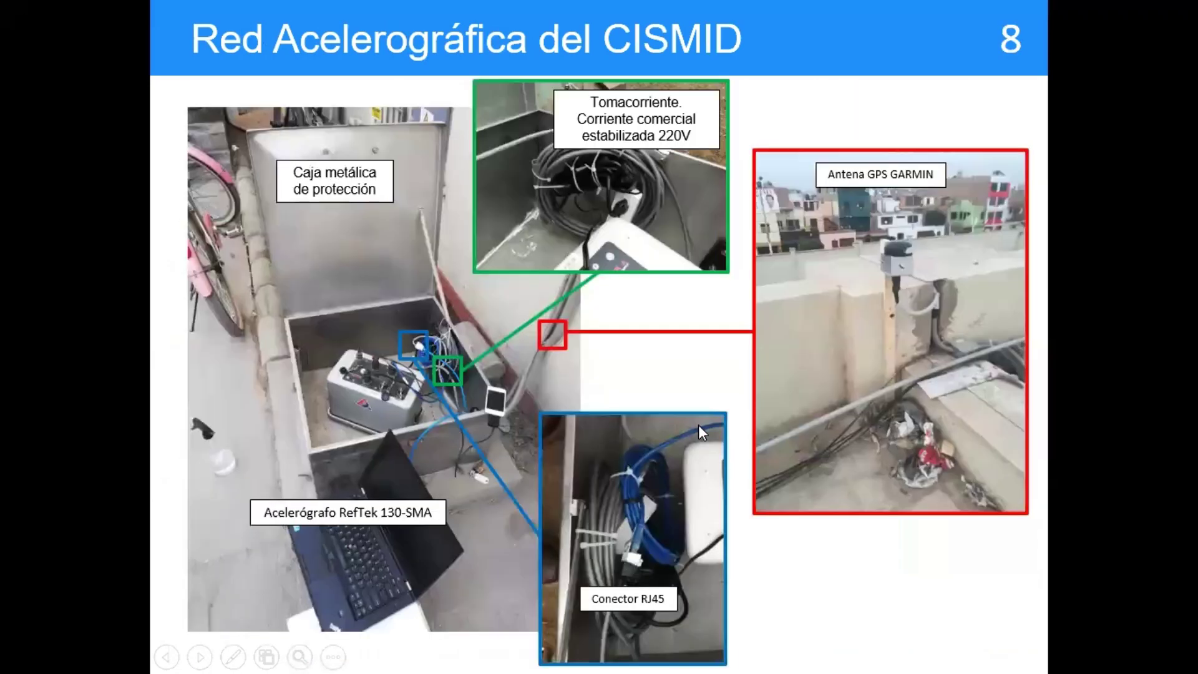
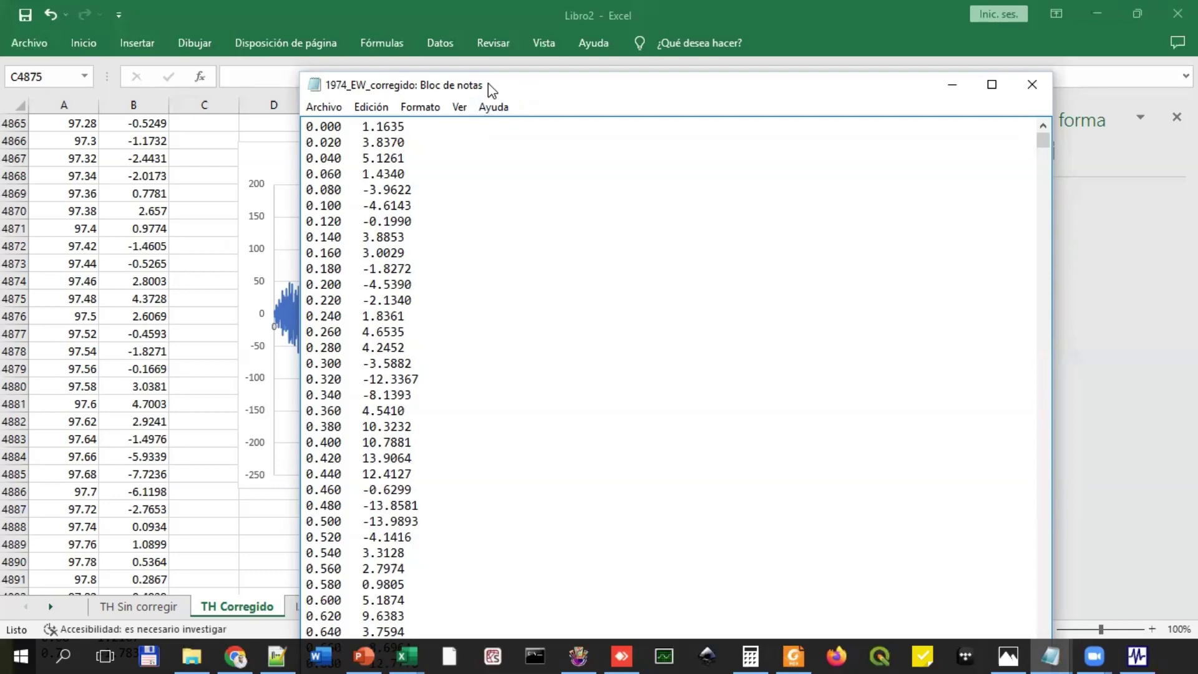
Step: Switch to File Explorer and launch seismomatch from the SeismoMatch_1.3.0 folder inside Procesamiento señales
{"action": "key", "text": "alt+Tab"}
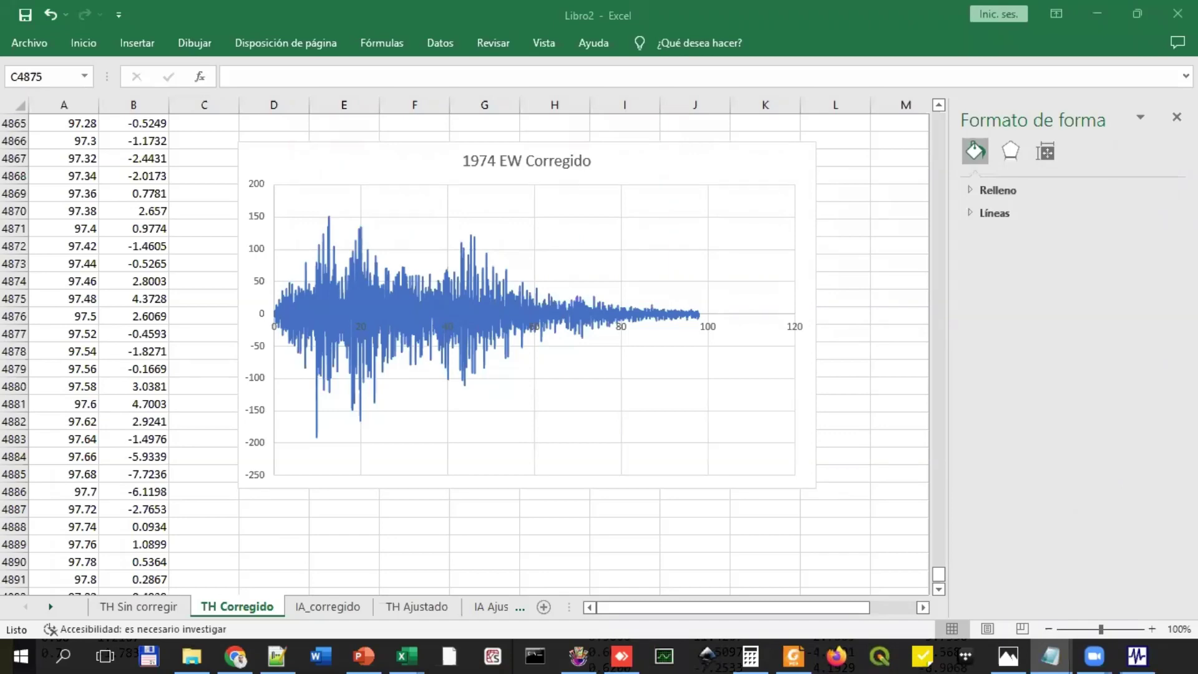
{"action": "key", "text": "alt+Tab"}
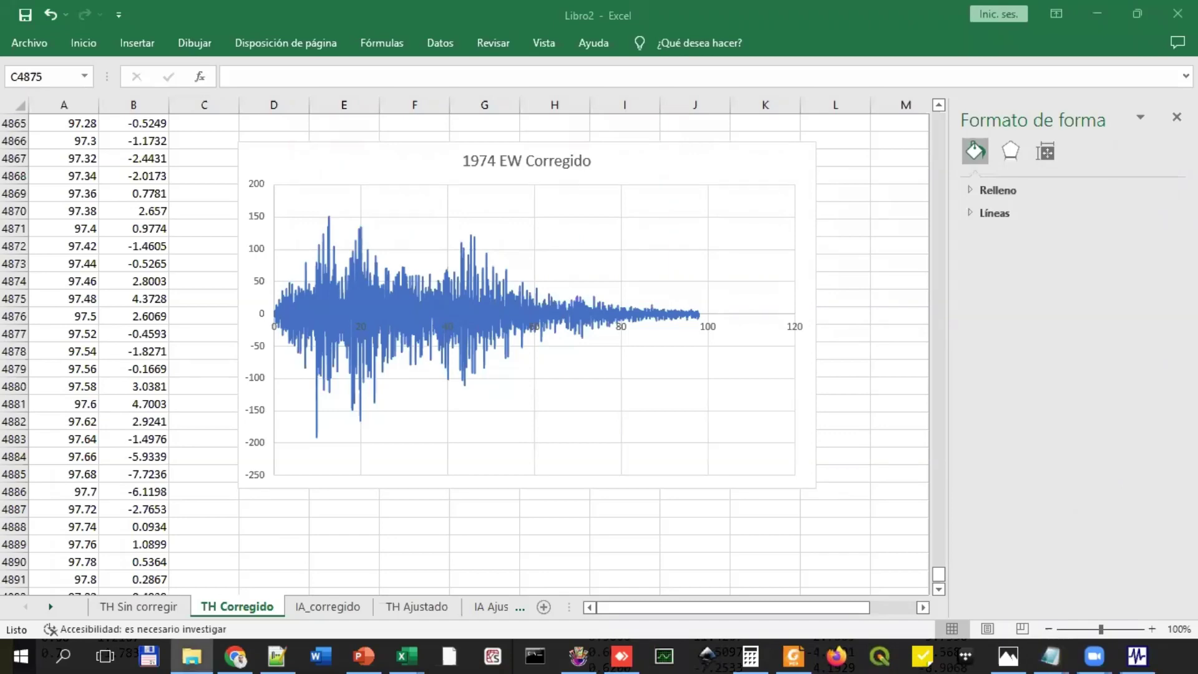
{"action": "double_click", "coordinate": [400, 188]}
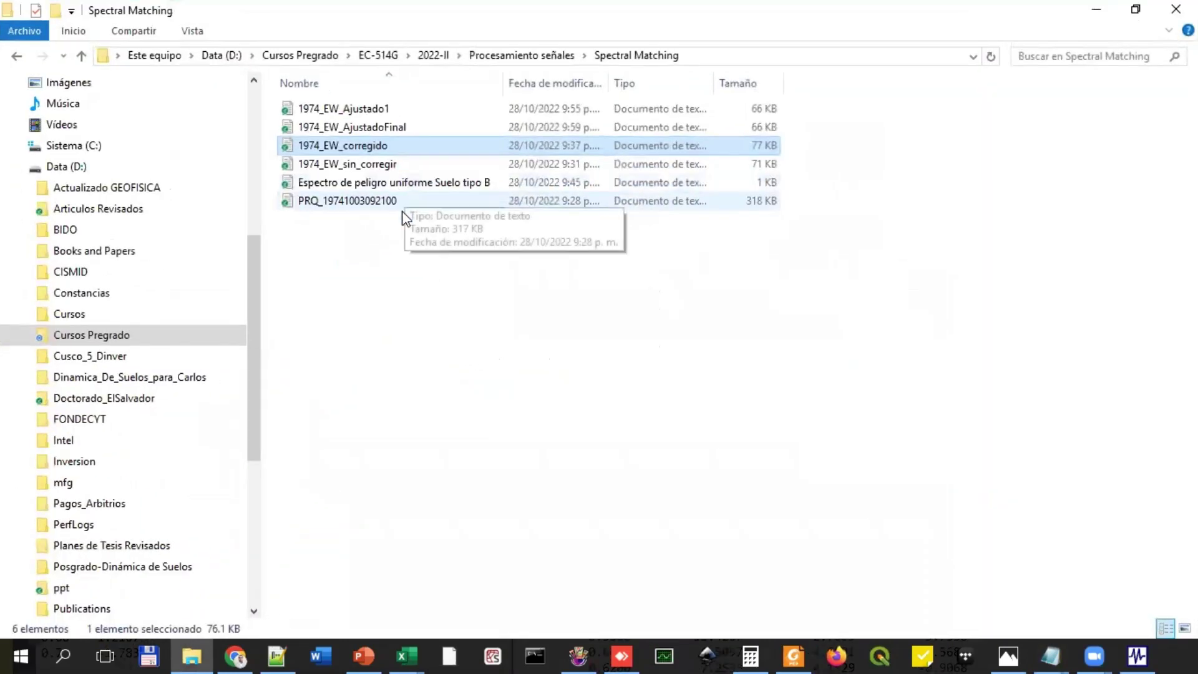
{"action": "left_click", "coordinate": [510, 55]}
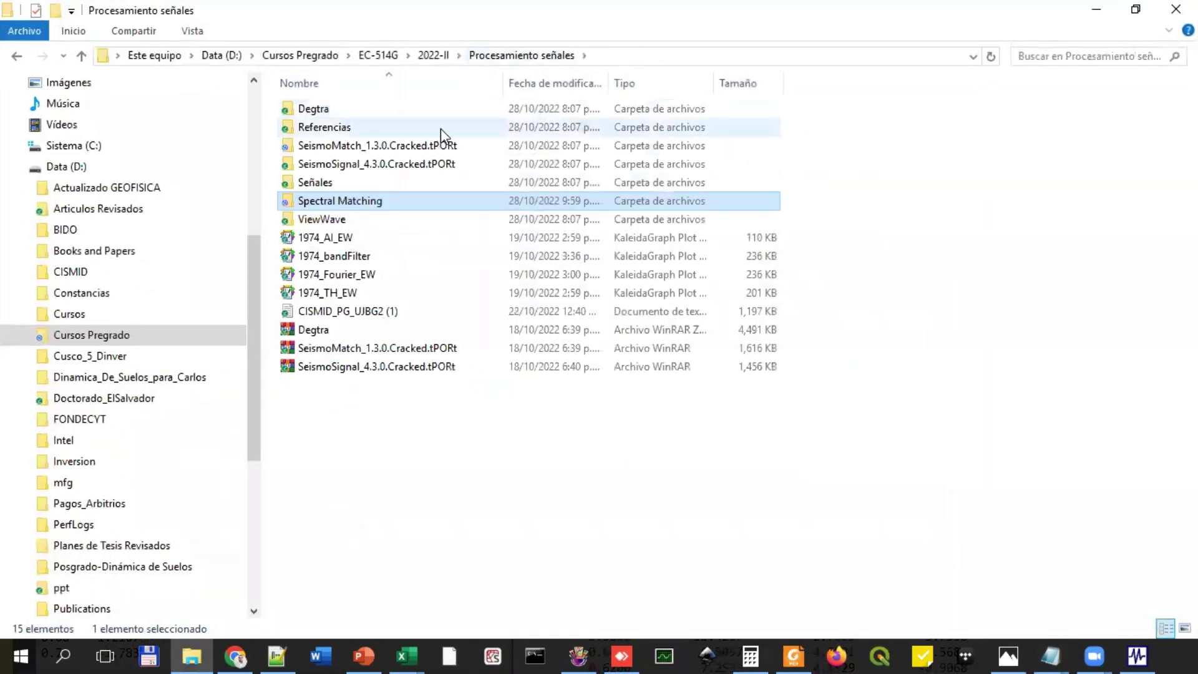
{"action": "double_click", "coordinate": [374, 149]}
{"action": "double_click", "coordinate": [365, 113]}
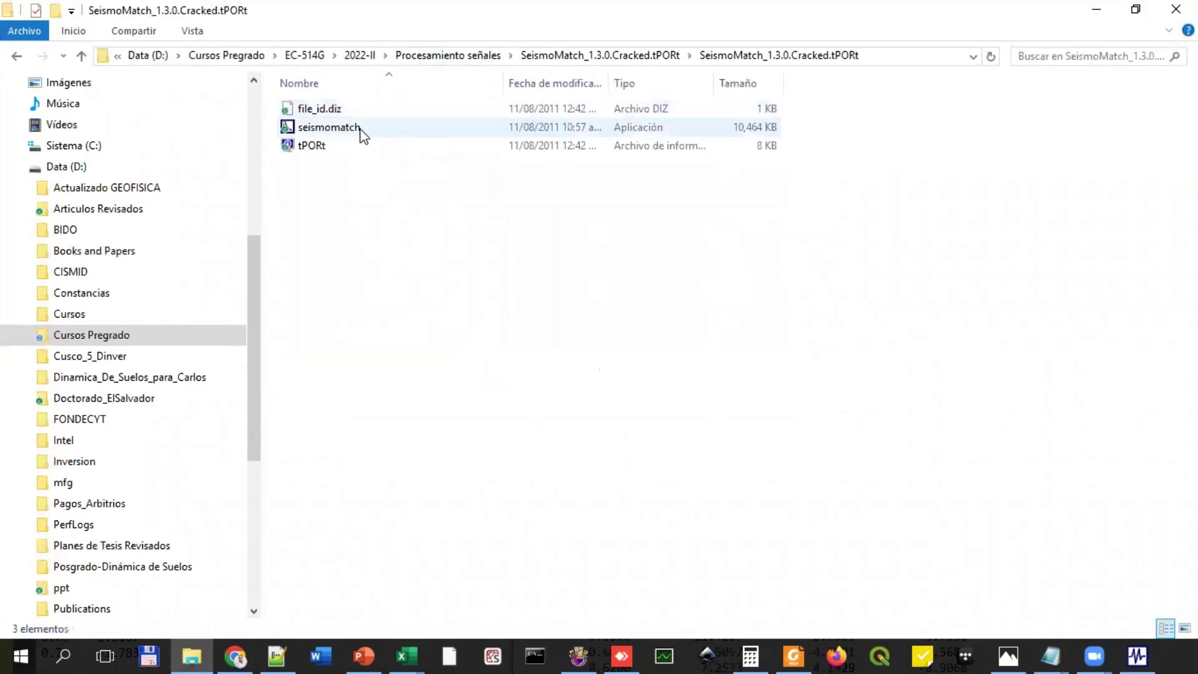
{"action": "left_click", "coordinate": [335, 131]}
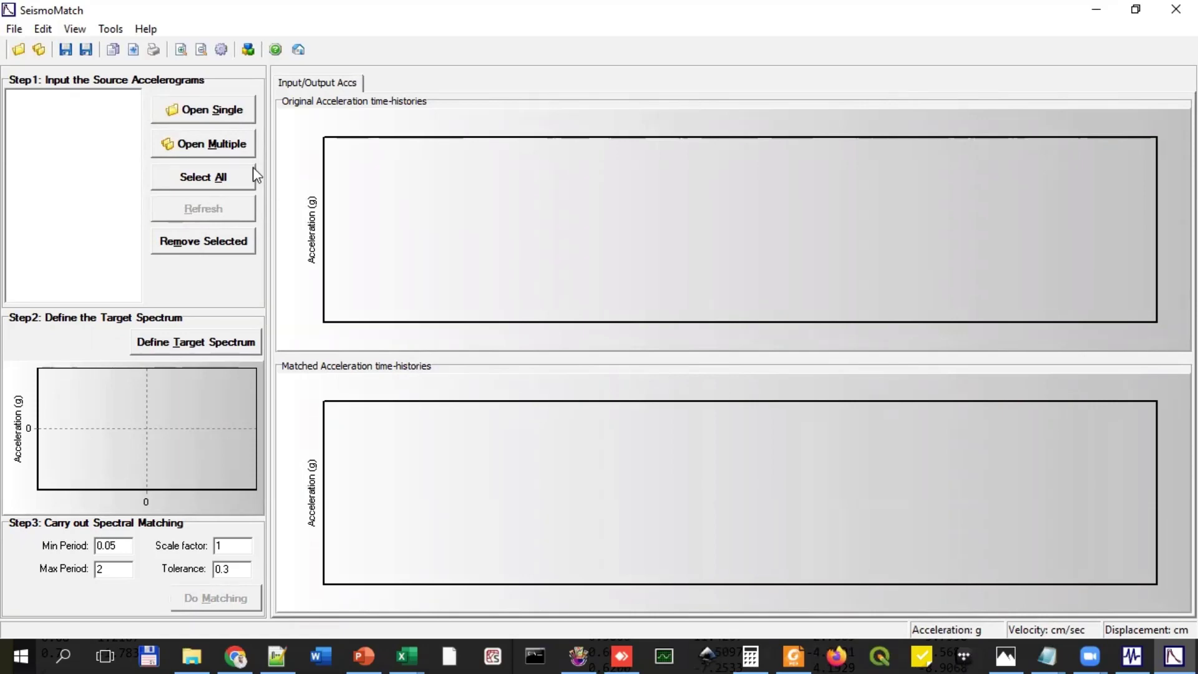
Step: Set SeismoMatch's acceleration units to cm/sec2 in the program settings
{"action": "left_click", "coordinate": [222, 50]}
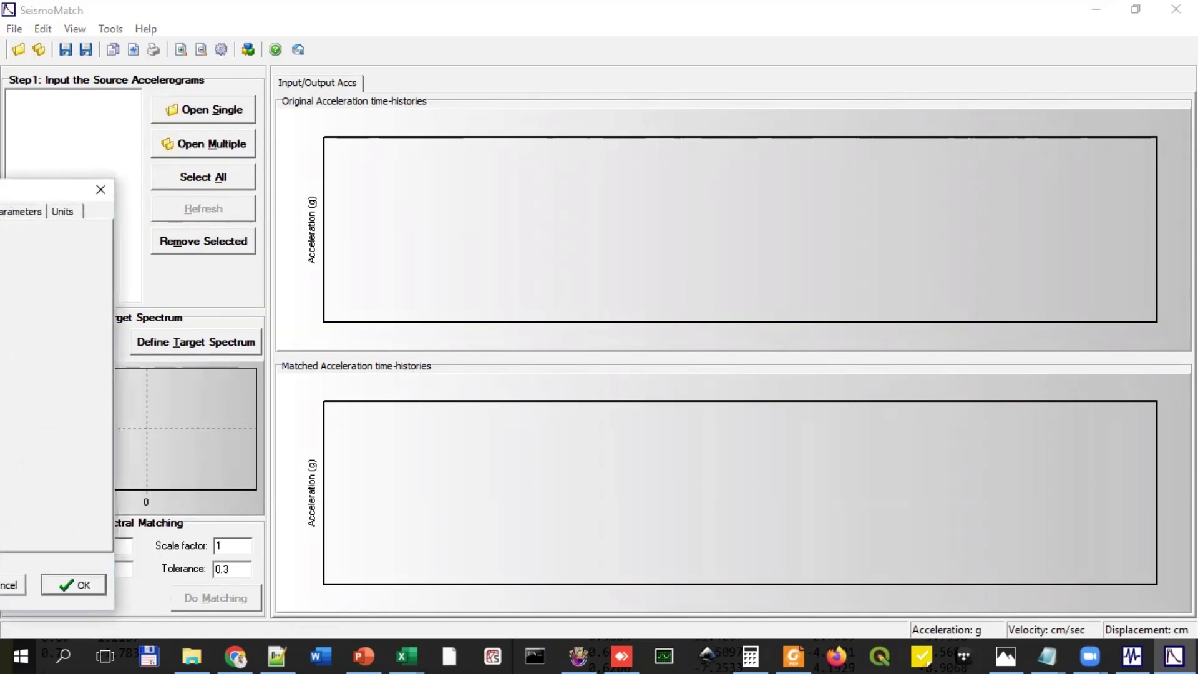
{"action": "left_click_drag", "start_coordinate": [38, 190], "coordinate": [609, 201]}
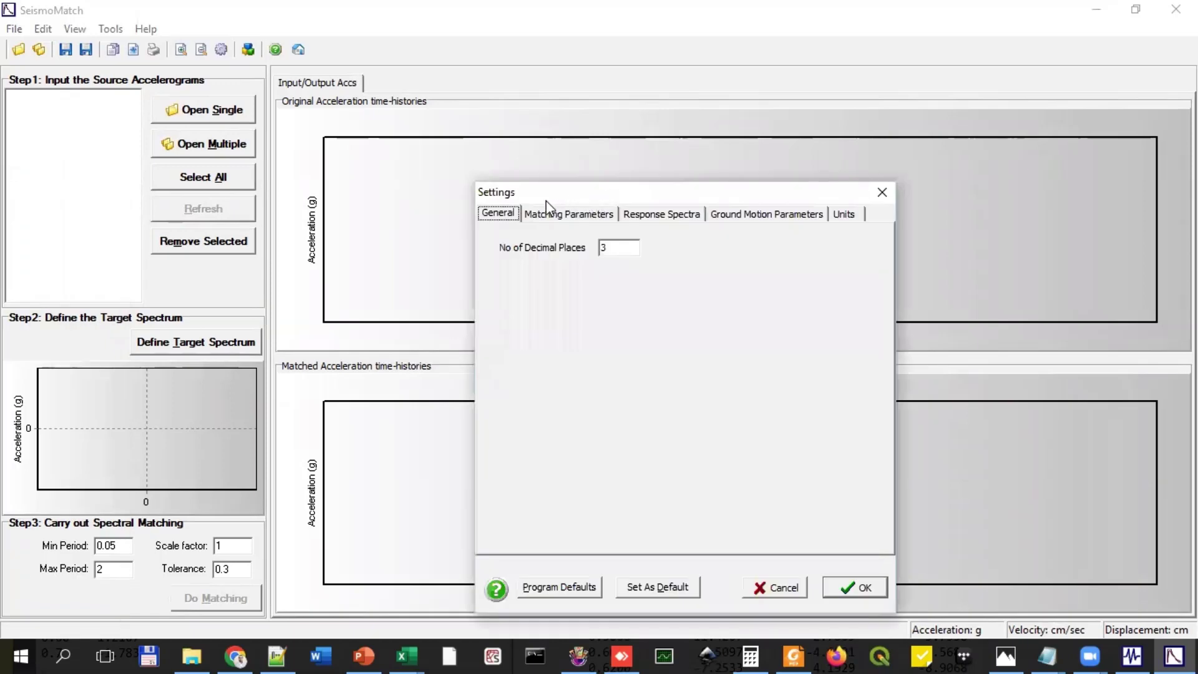
{"action": "left_click", "coordinate": [845, 213]}
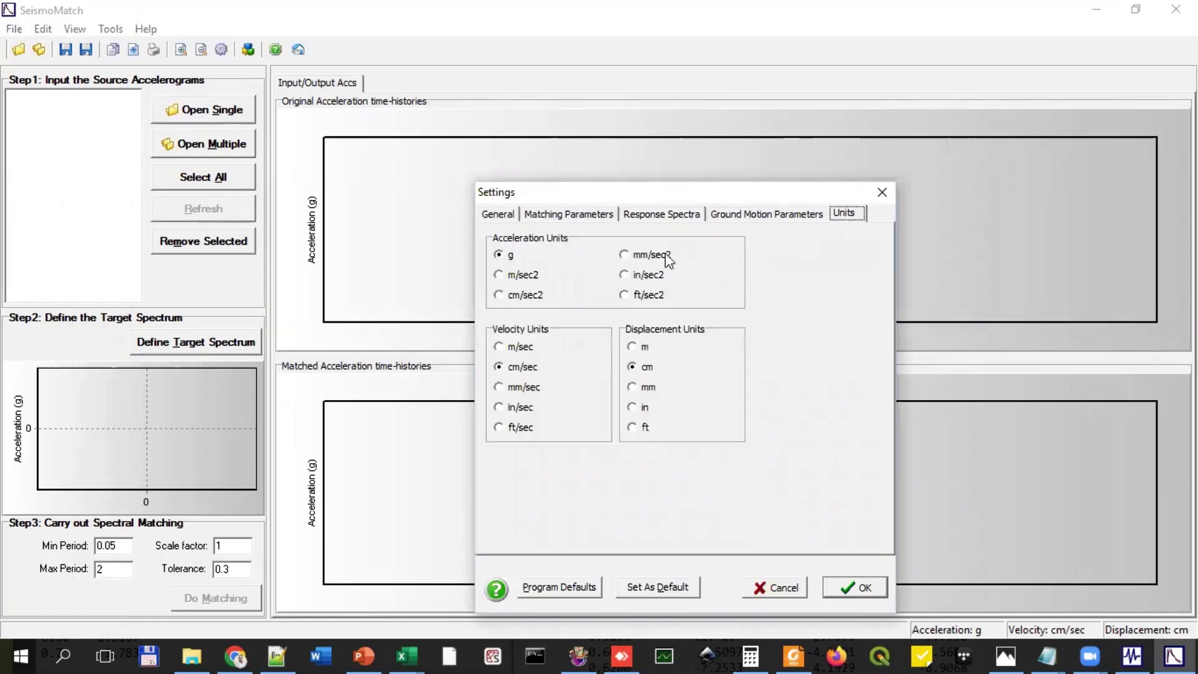
{"action": "left_click", "coordinate": [524, 297]}
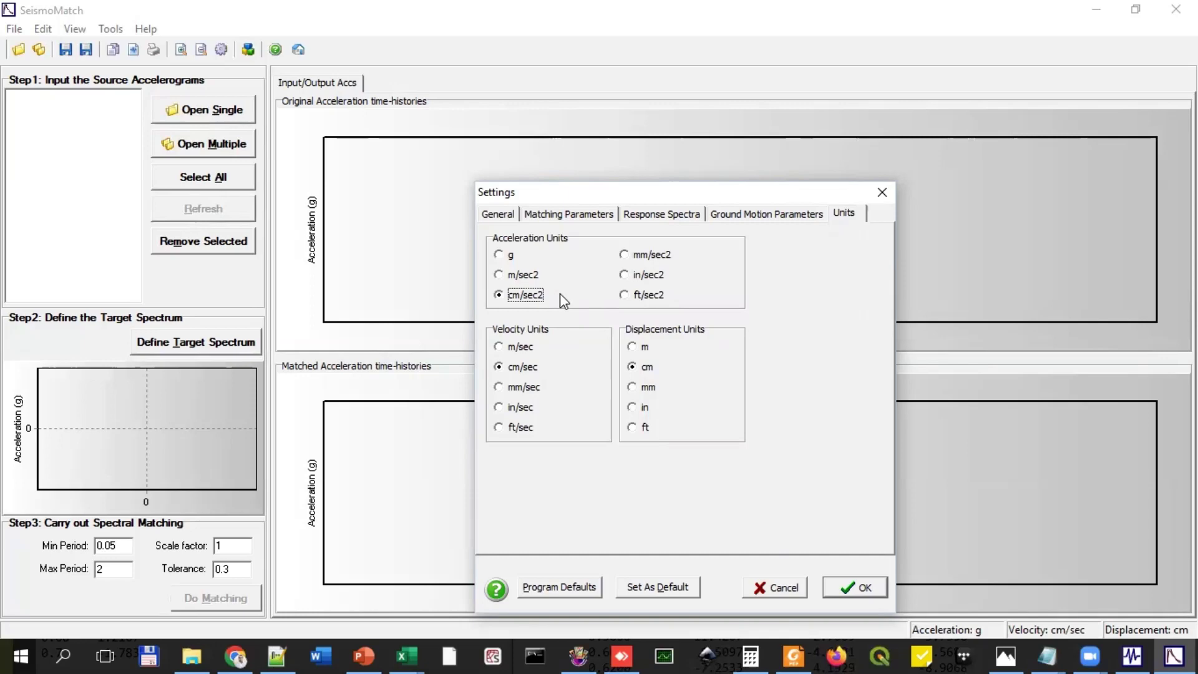
{"action": "left_click", "coordinate": [840, 587]}
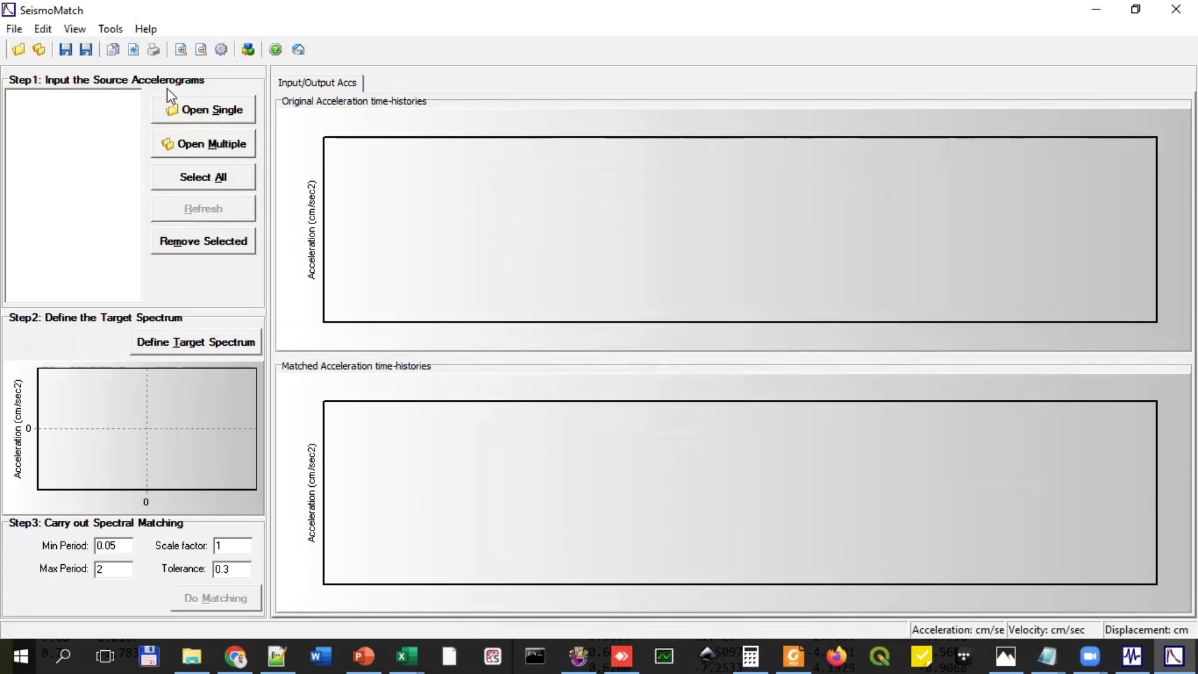
Step: Open the single source accelerogram 1974_EW_corregido from the Spectral Matching folder, listing all file types
{"action": "left_click", "coordinate": [187, 114]}
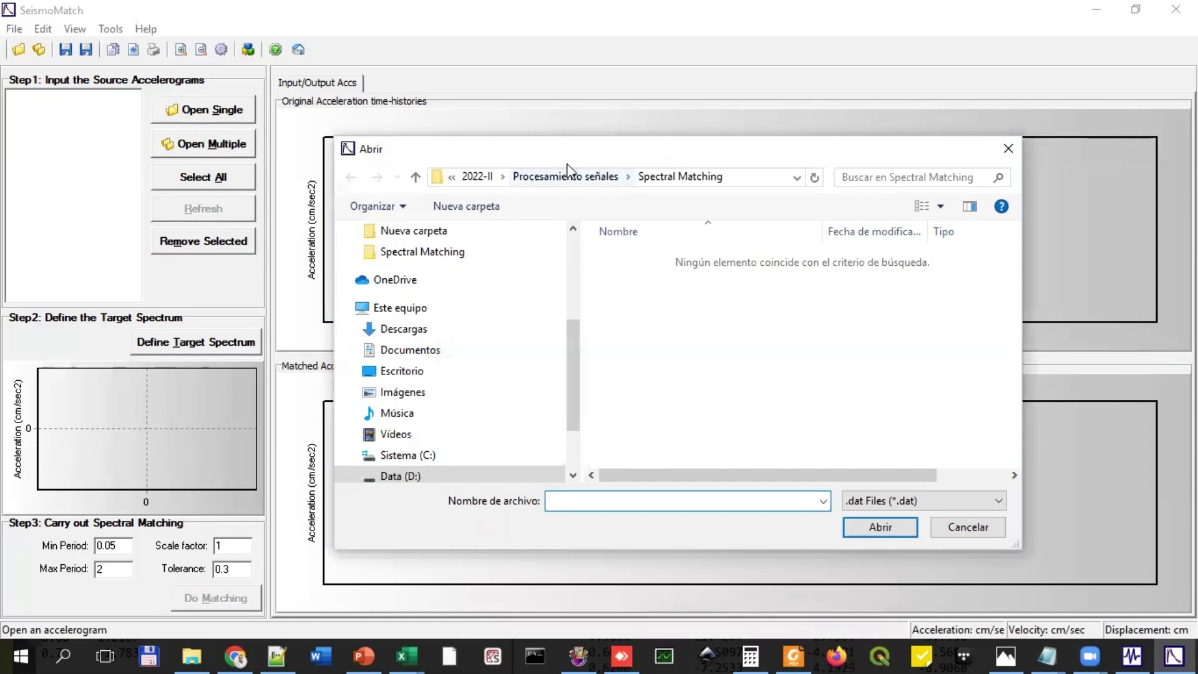
{"action": "left_click", "coordinate": [968, 501]}
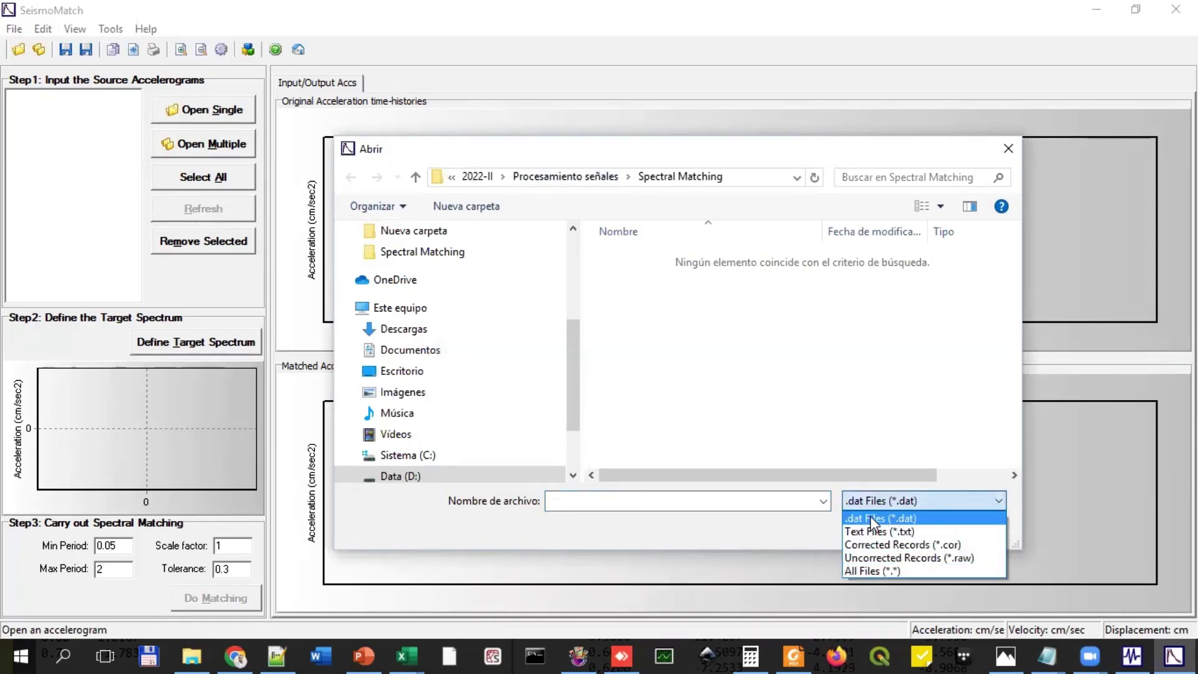
{"action": "left_click", "coordinate": [878, 569]}
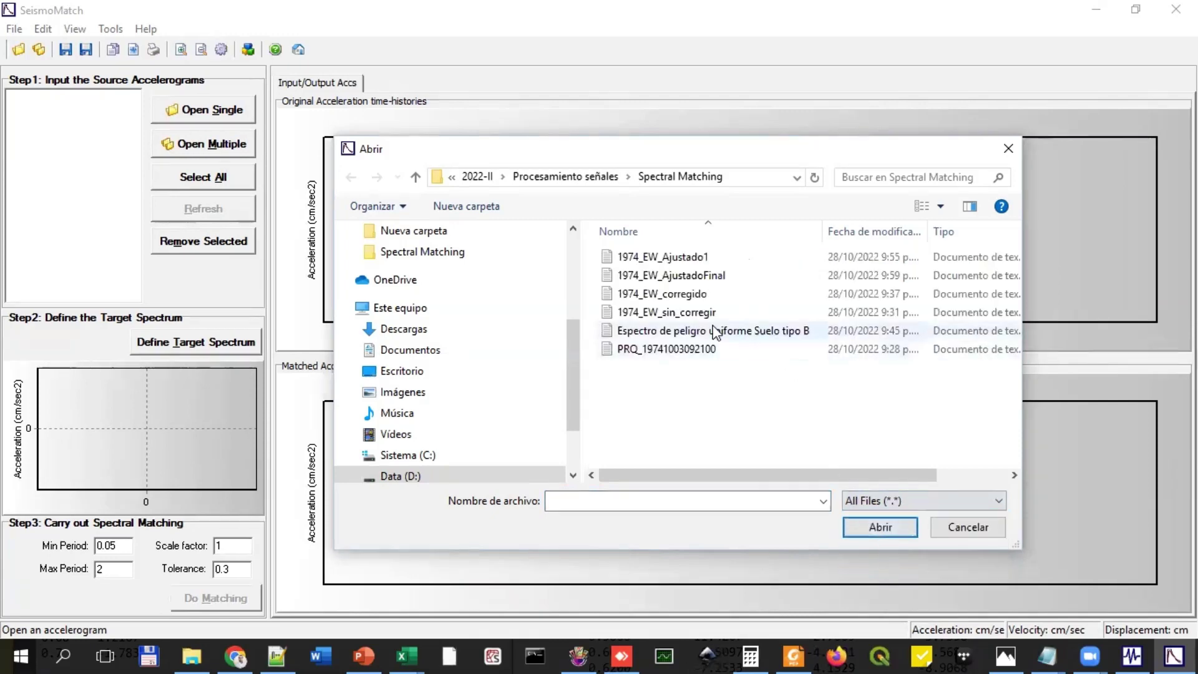
{"action": "left_click", "coordinate": [680, 293]}
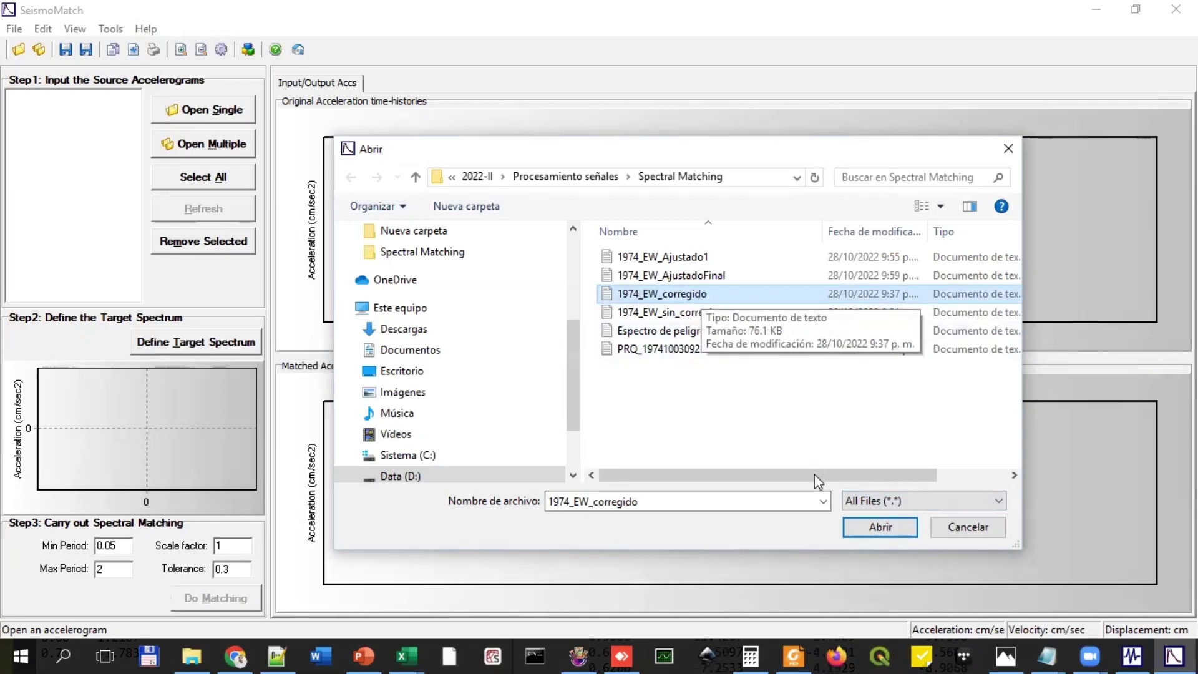
{"action": "left_click", "coordinate": [879, 528]}
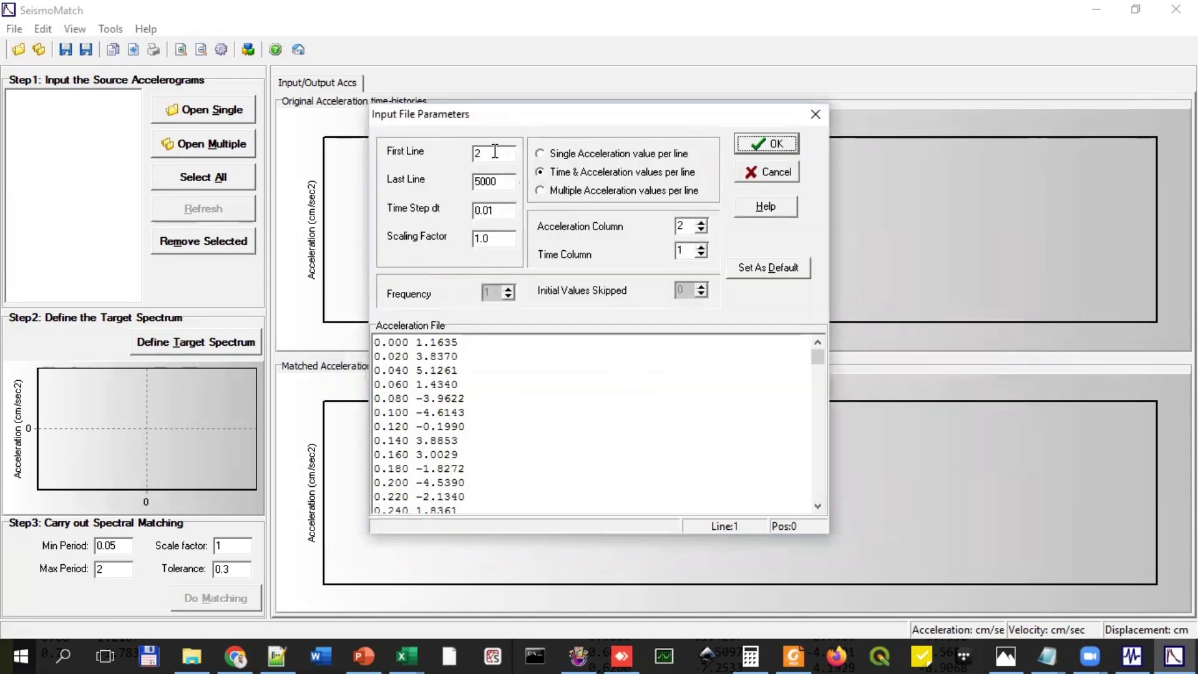
Step: Set the accelerogram's reading range from first line 1 to last line 4898
{"action": "double_click", "coordinate": [494, 153]}
{"action": "type", "text": "1"}
{"action": "left_click_drag", "start_coordinate": [819, 357], "coordinate": [749, 499]}
{"action": "left_click", "coordinate": [749, 499]}
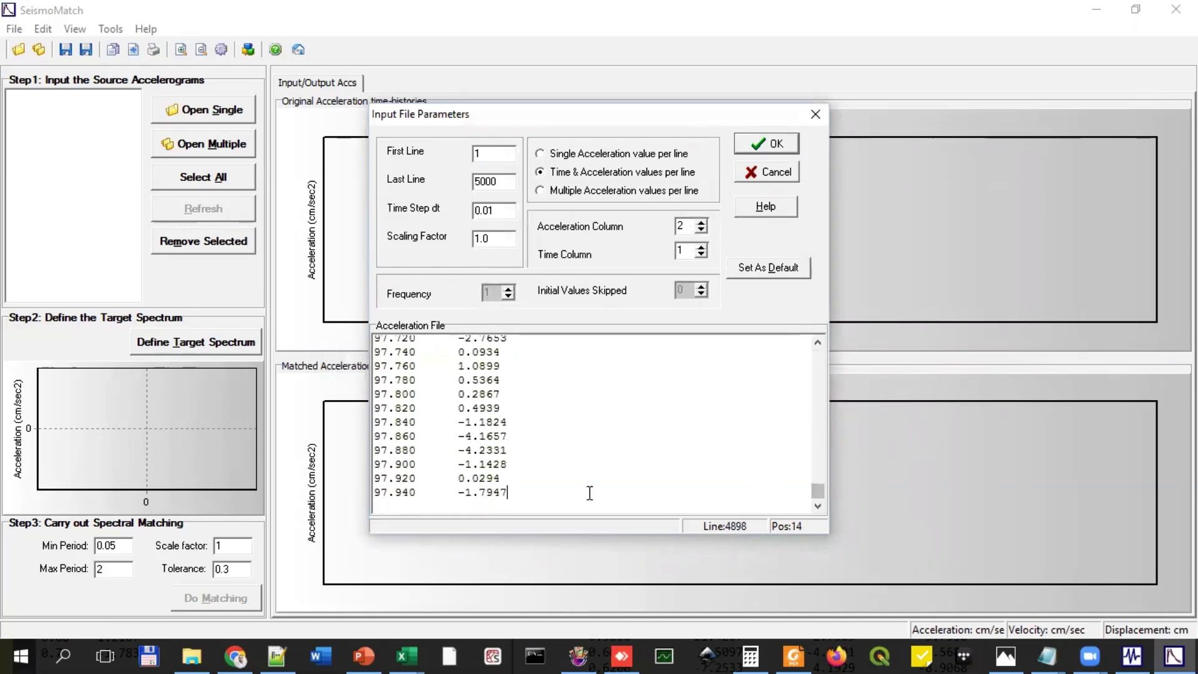
{"action": "left_click_drag", "start_coordinate": [499, 181], "coordinate": [418, 179]}
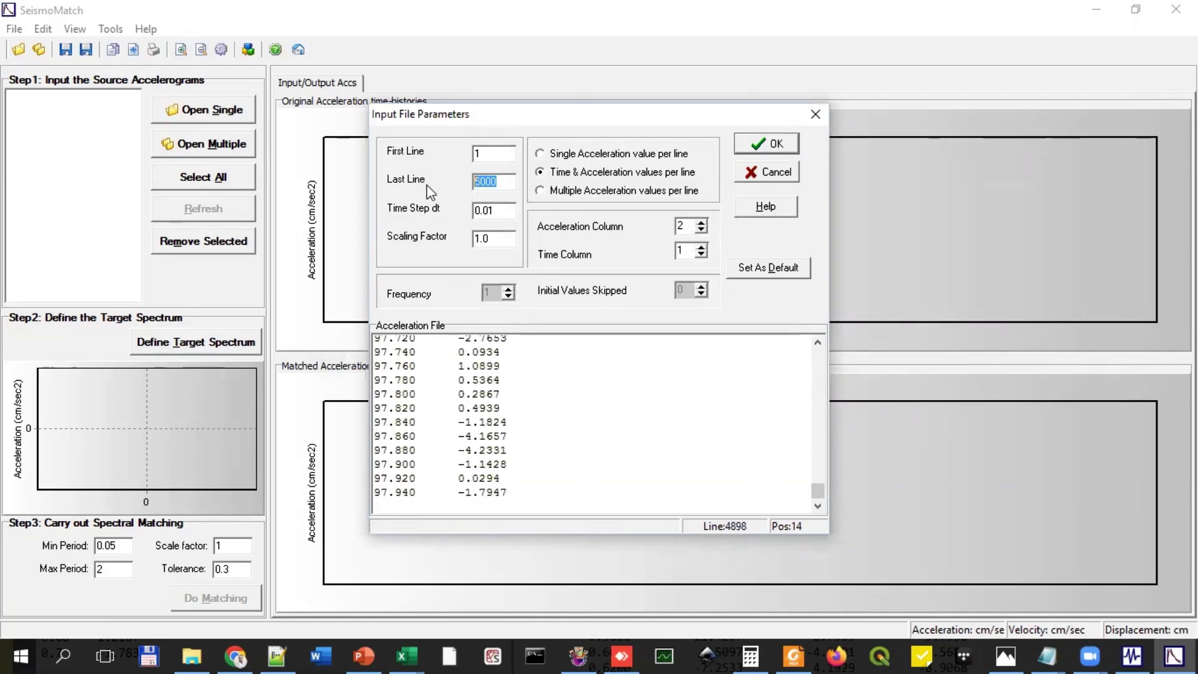
{"action": "type", "text": "4898"}
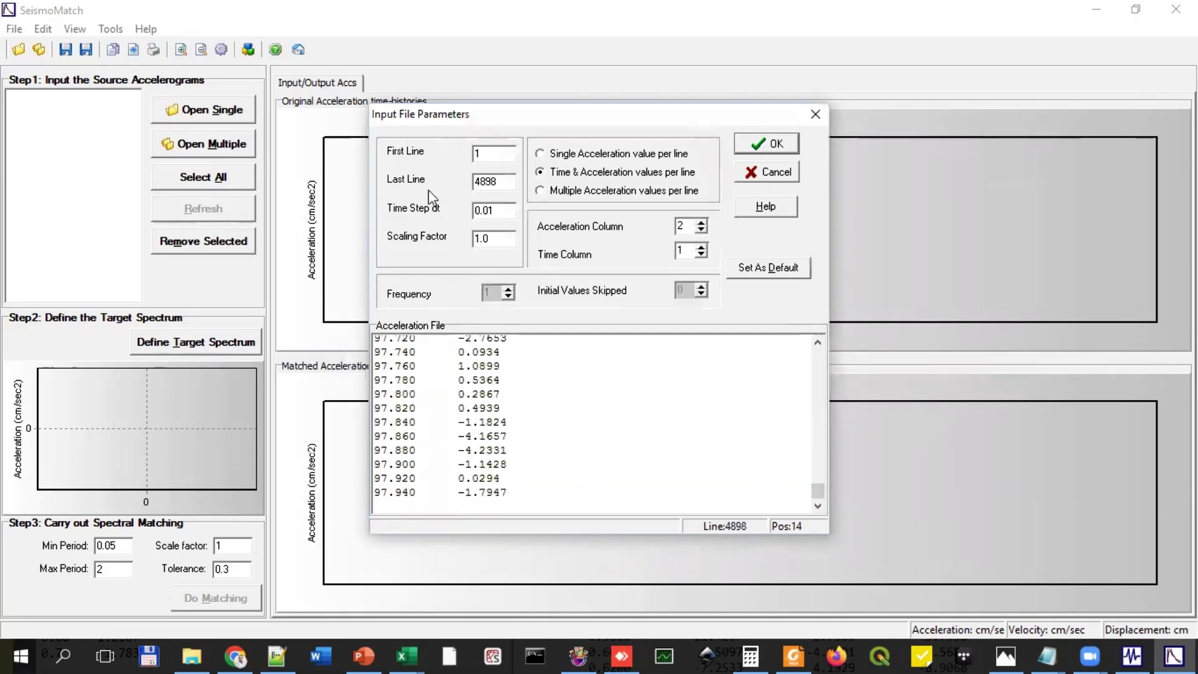
Step: Set the time step to 0.02 with time and acceleration values per line, and load the accelerogram
{"action": "left_click", "coordinate": [504, 210]}
{"action": "key", "text": "BackSpace"}
{"action": "key", "text": "BackSpace"}
{"action": "key", "text": "BackSpace"}
{"action": "key", "text": "BackSpace"}
{"action": "type", "text": "0.02"}
{"action": "left_click", "coordinate": [496, 239]}
{"action": "left_click", "coordinate": [562, 178]}
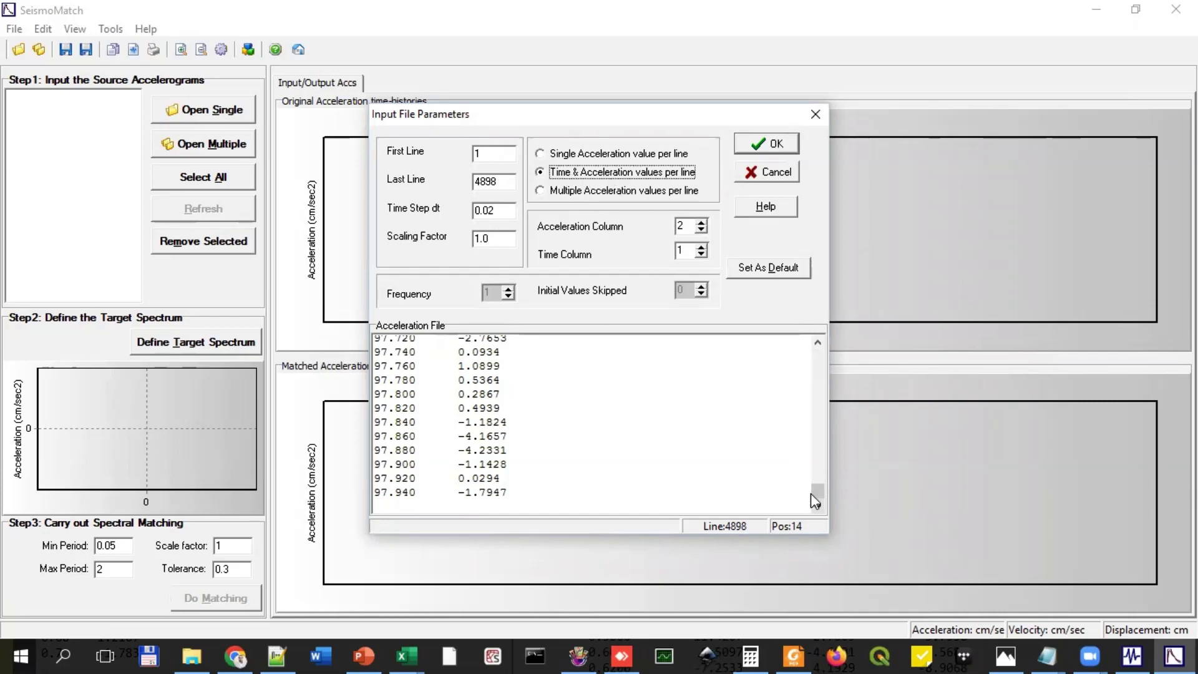
{"action": "left_click_drag", "start_coordinate": [817, 491], "coordinate": [817, 355]}
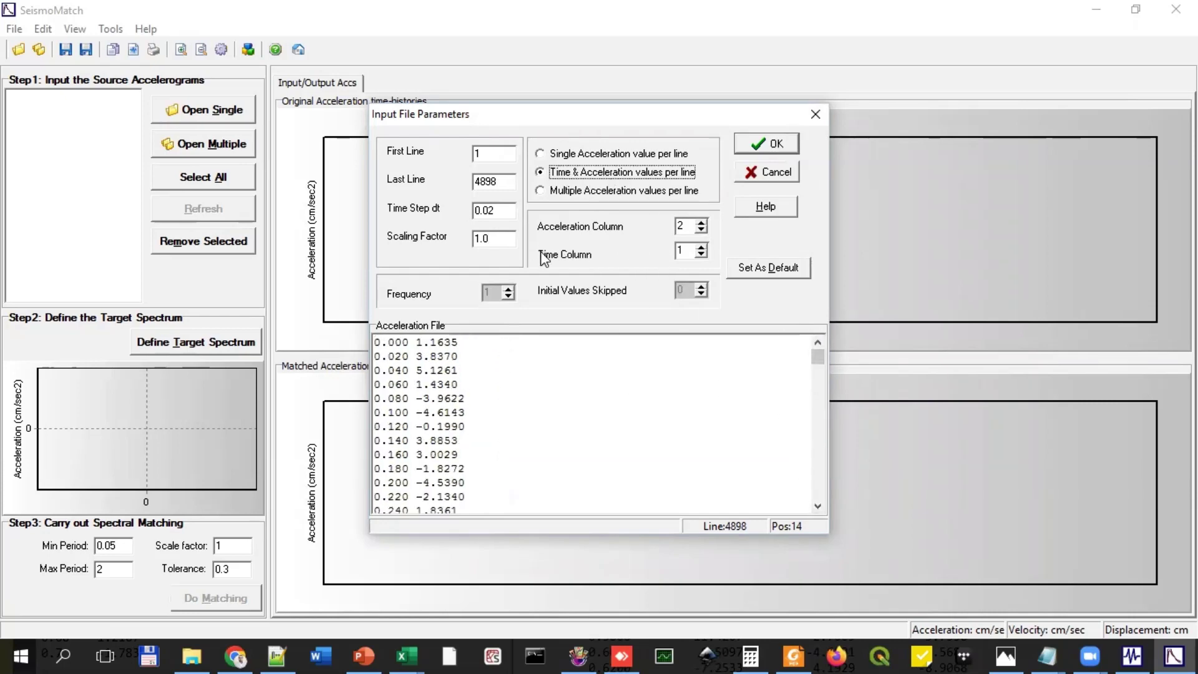
{"action": "left_click", "coordinate": [682, 251]}
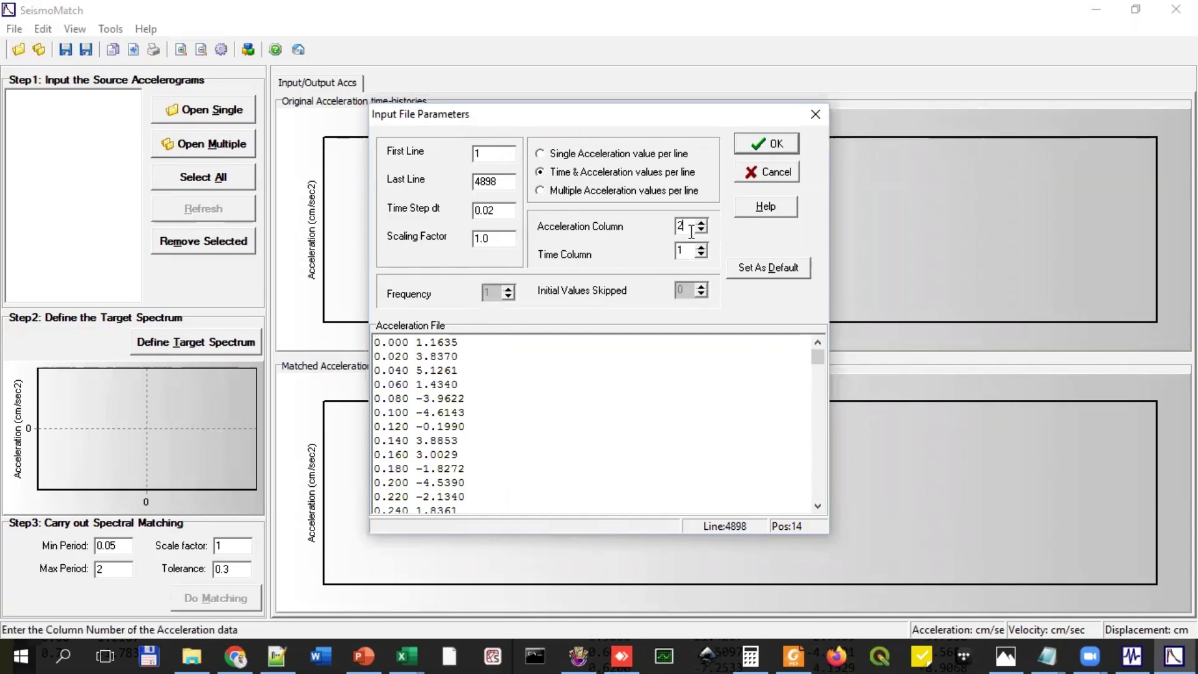
{"action": "left_click", "coordinate": [753, 146]}
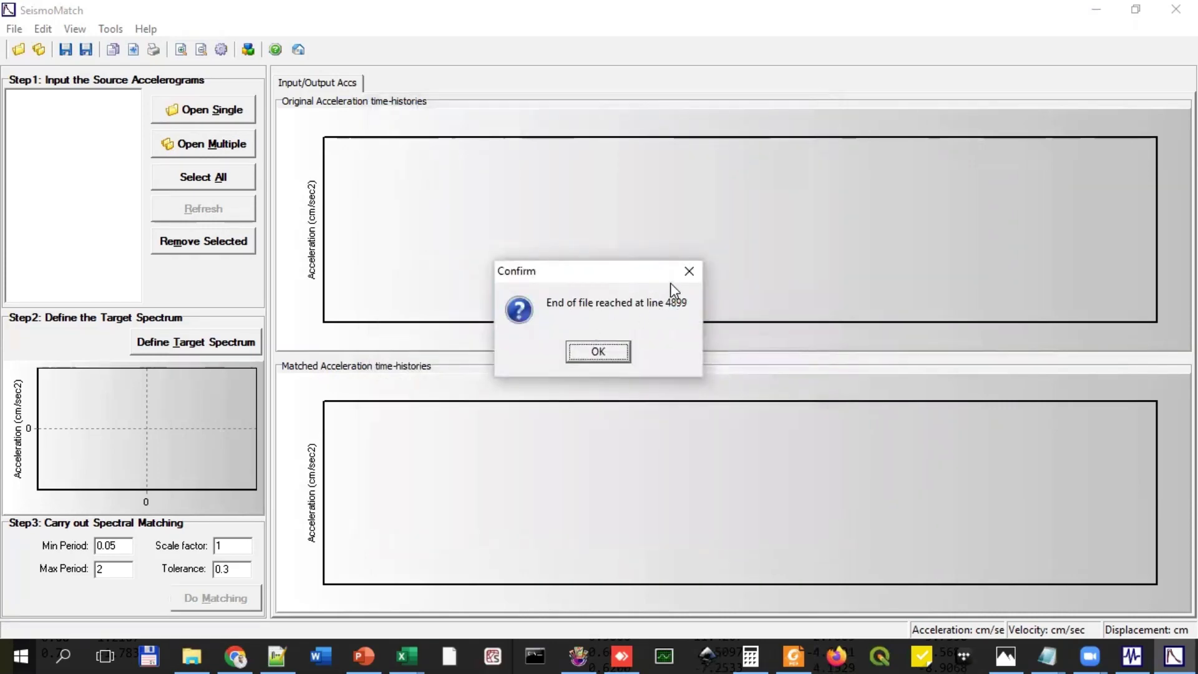
{"action": "left_click", "coordinate": [583, 354]}
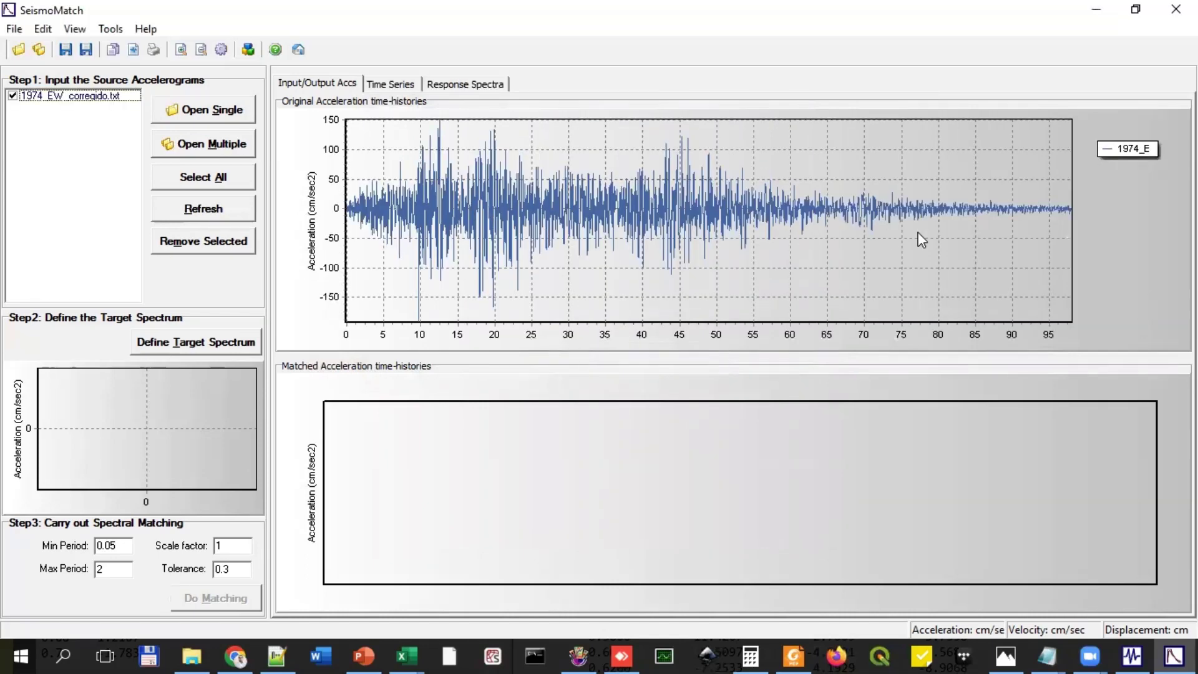
Step: Define the target spectrum from the file Espectro de peligro uniforme Suelo tipo B, listing all file types
{"action": "left_click", "coordinate": [187, 344]}
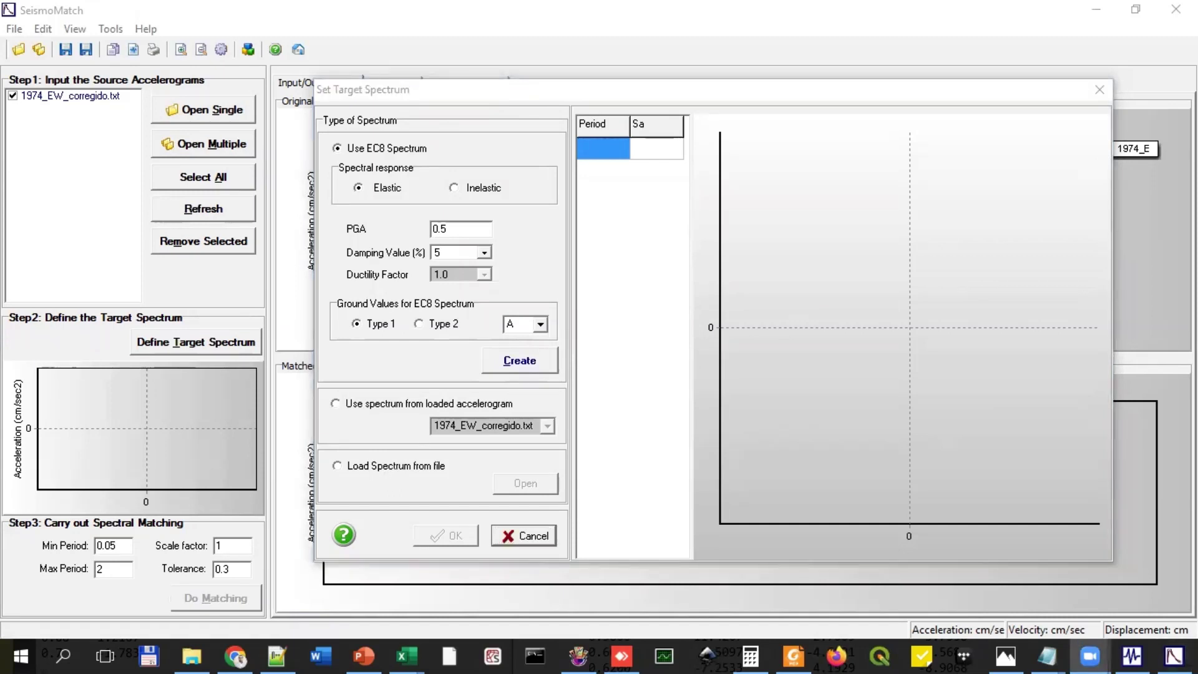
{"action": "left_click", "coordinate": [422, 473]}
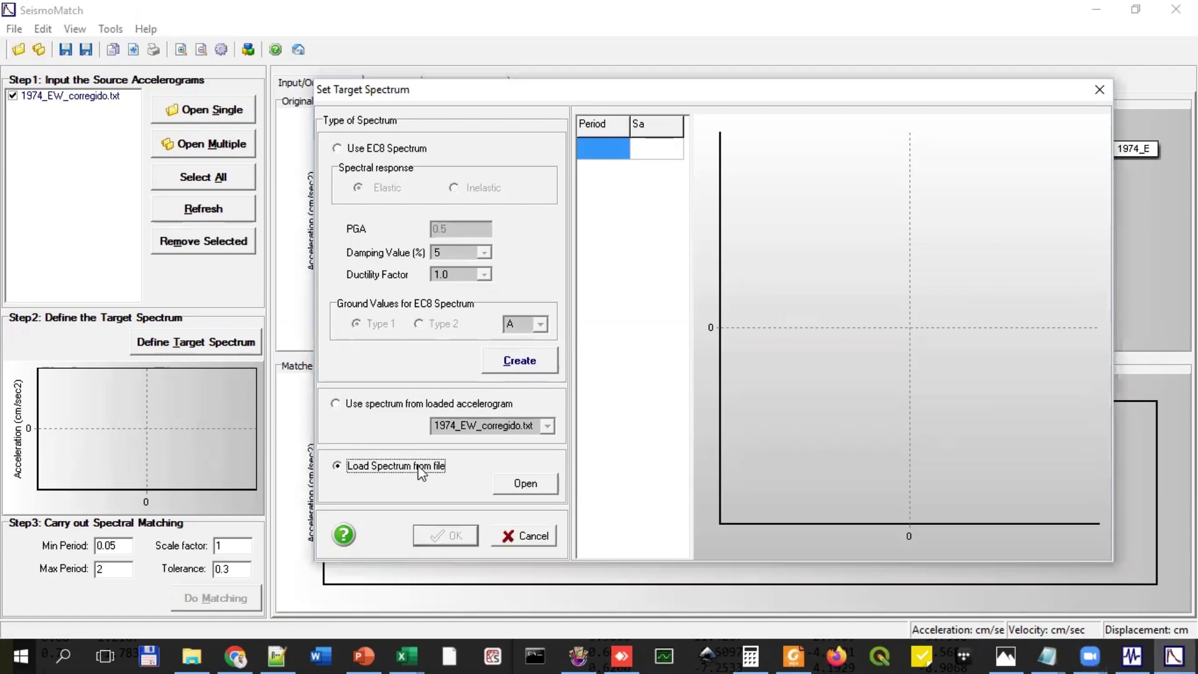
{"action": "left_click", "coordinate": [513, 488]}
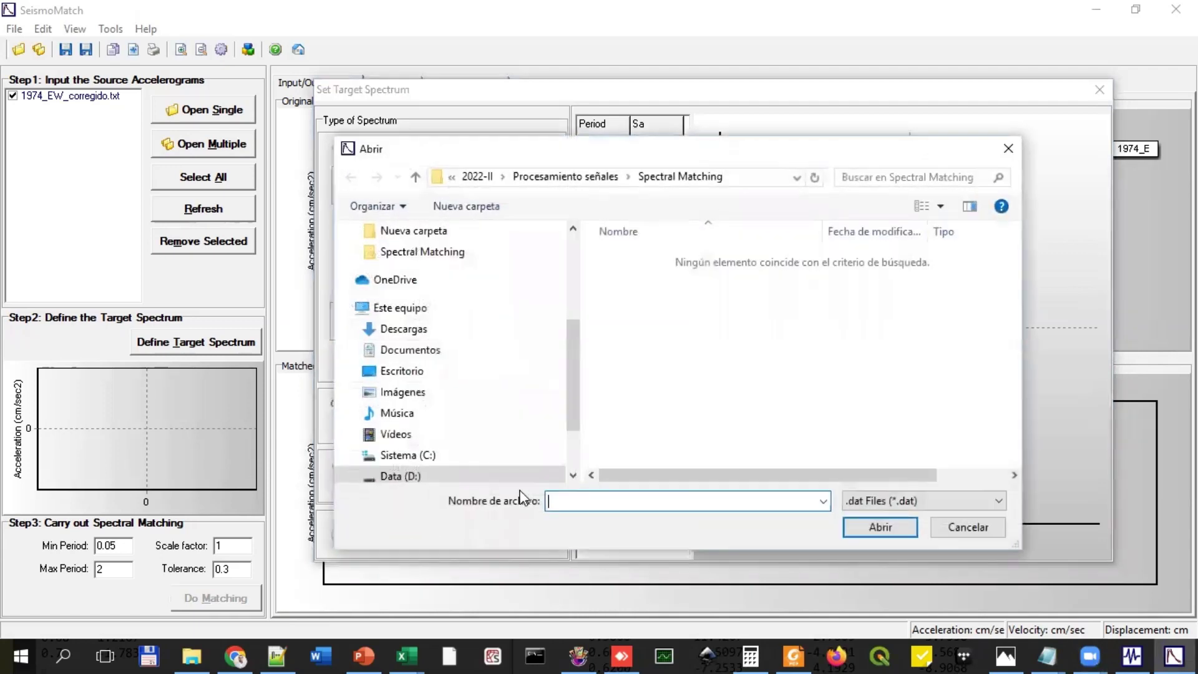
{"action": "left_click", "coordinate": [923, 501]}
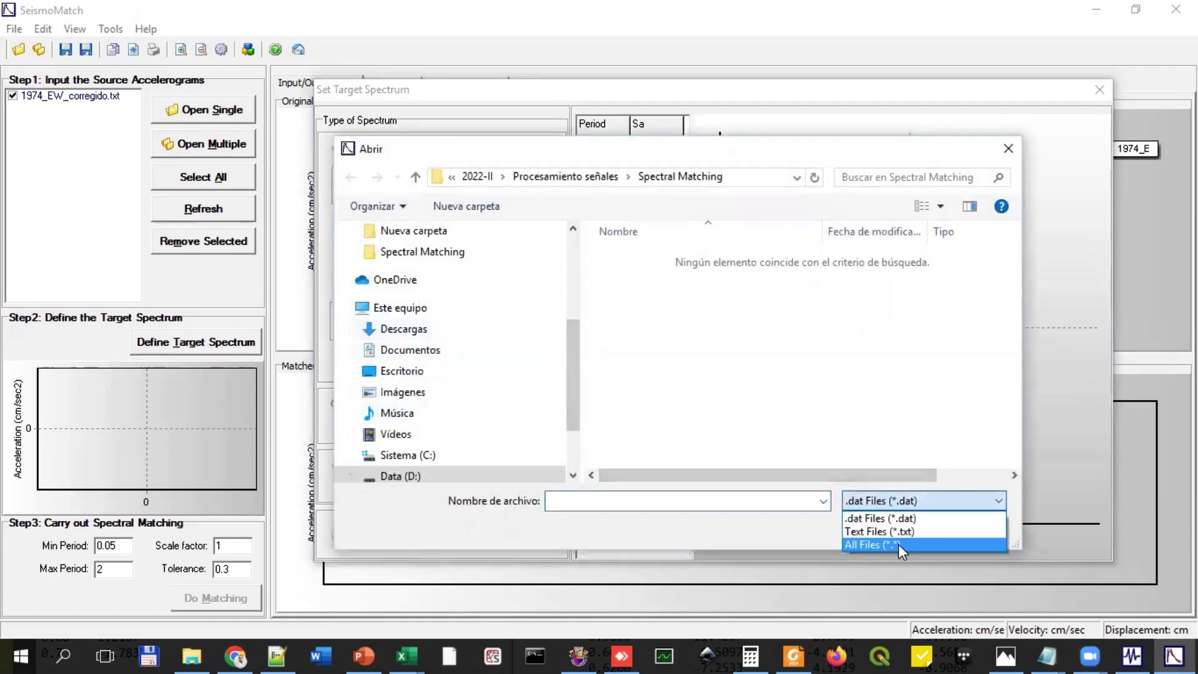
{"action": "left_click", "coordinate": [899, 544]}
{"action": "left_click", "coordinate": [662, 332]}
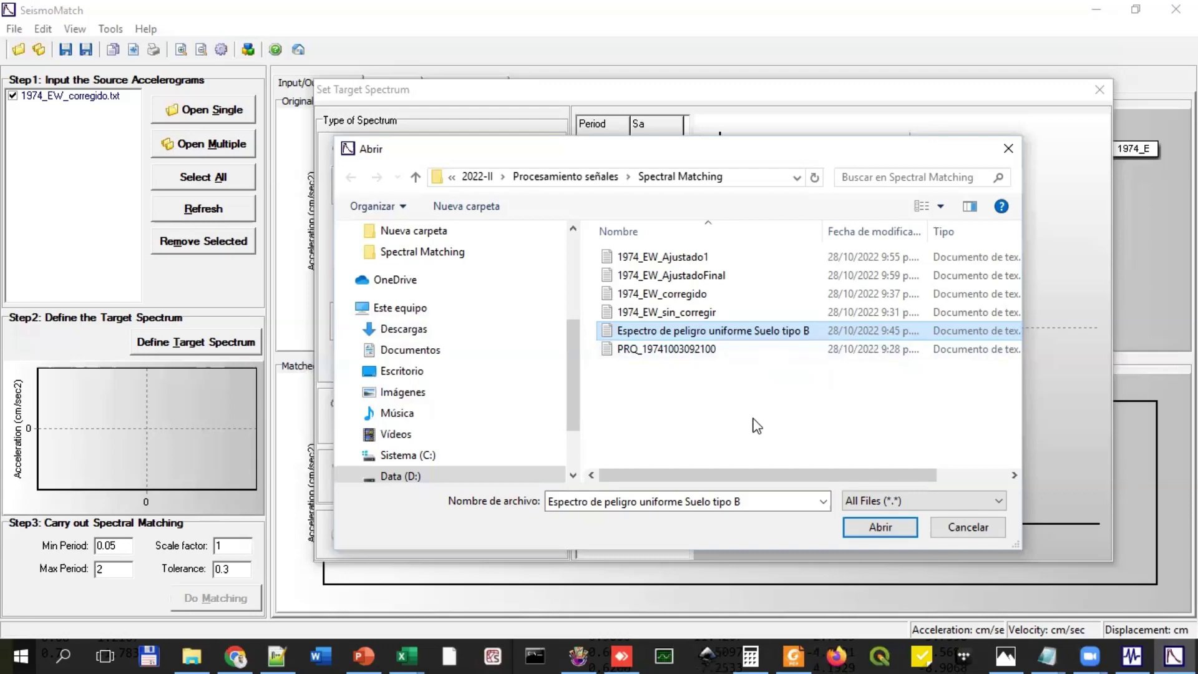
{"action": "left_click", "coordinate": [881, 526]}
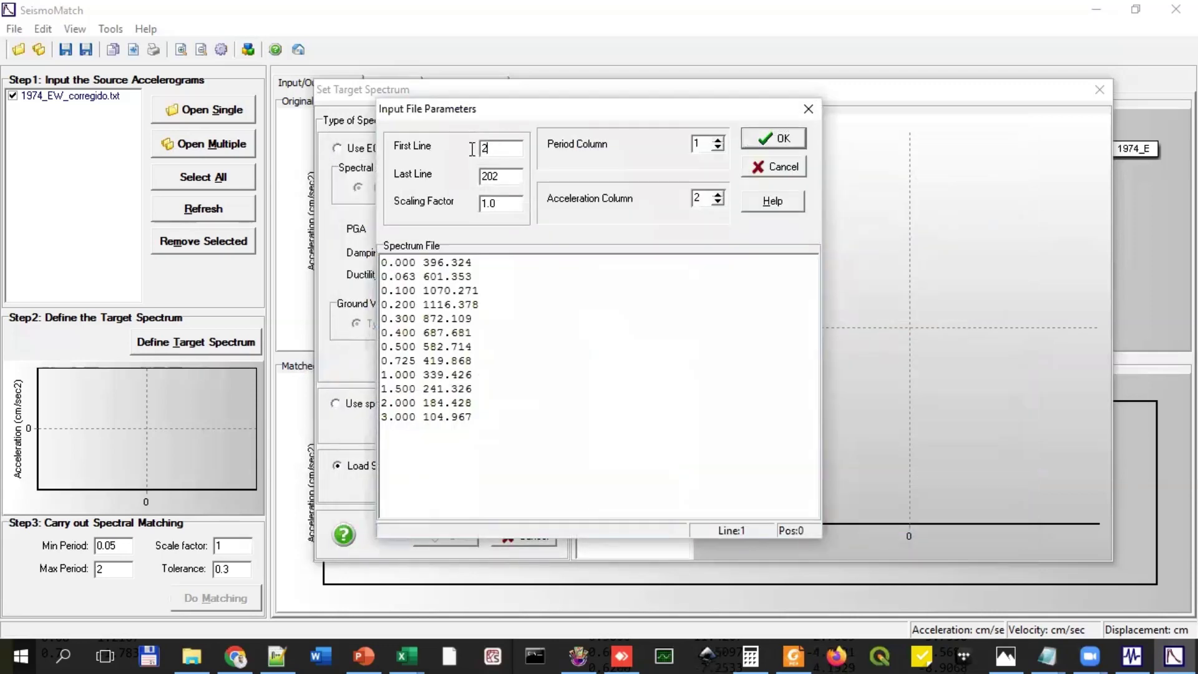
Step: Set the spectrum file's first line to 1 and last line to 12, and load the spectrum
{"action": "left_click_drag", "start_coordinate": [502, 148], "coordinate": [450, 150]}
{"action": "type", "text": "1"}
{"action": "left_click", "coordinate": [505, 415]}
{"action": "left_click_drag", "start_coordinate": [508, 176], "coordinate": [445, 177]}
{"action": "type", "text": "12"}
{"action": "left_click", "coordinate": [762, 143]}
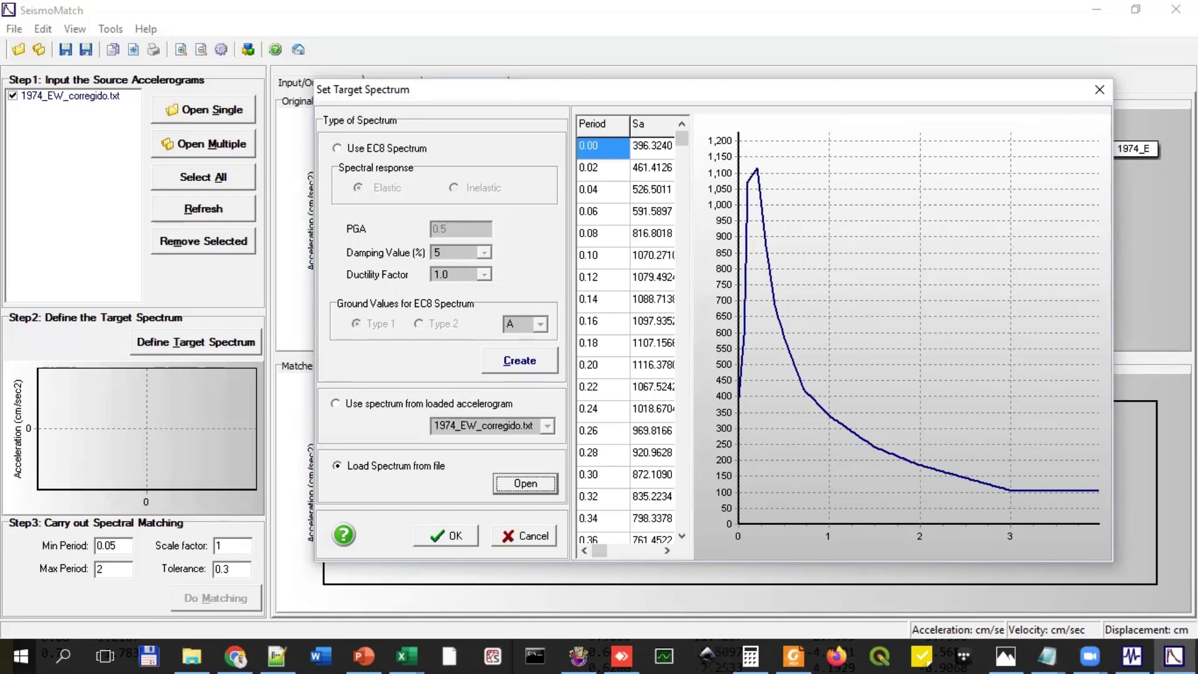
Step: Open Espectro de peligro uniforme Suelo tipo B from the Spectral Matching folder in File Explorer, examine its zero-period acceleration, and return to SeismoMatch
{"action": "key", "text": "alt+Tab"}
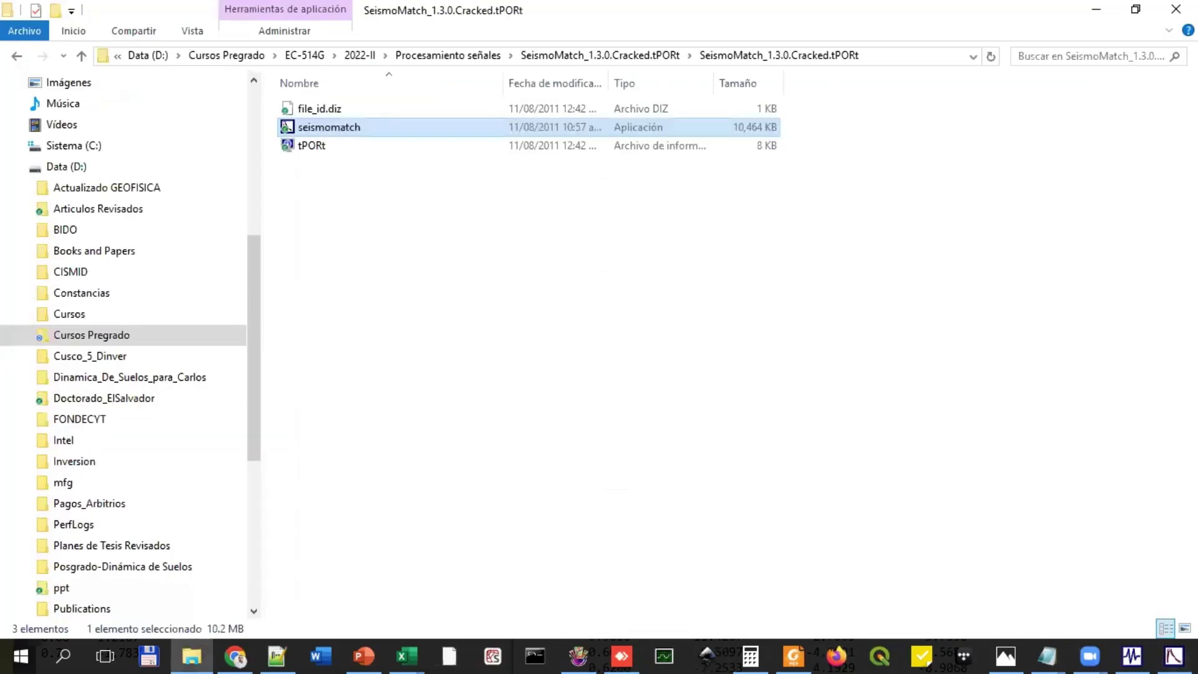
{"action": "left_click", "coordinate": [447, 55]}
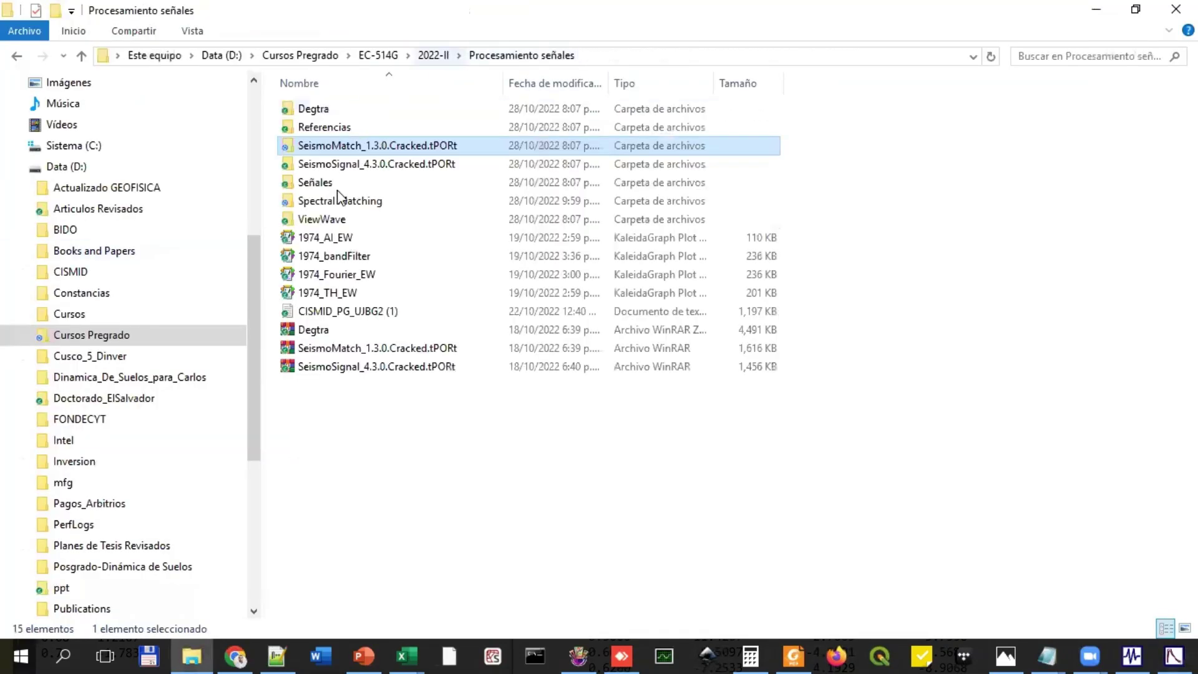
{"action": "double_click", "coordinate": [314, 183]}
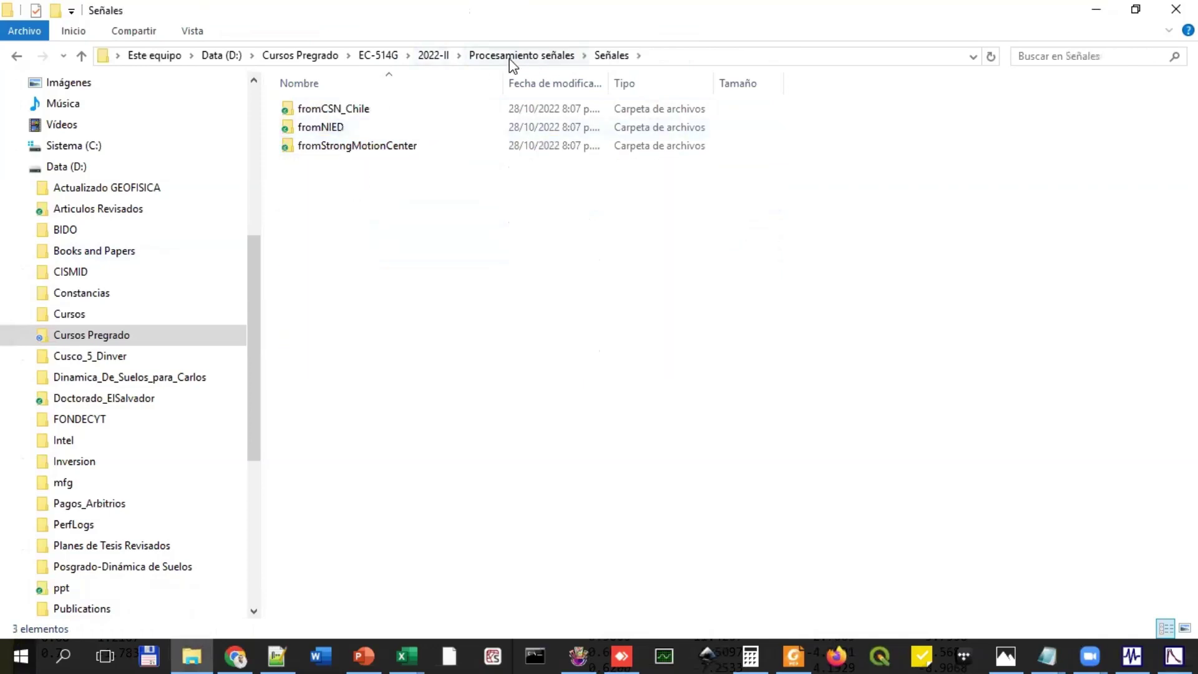
{"action": "left_click", "coordinate": [517, 56]}
{"action": "double_click", "coordinate": [354, 204]}
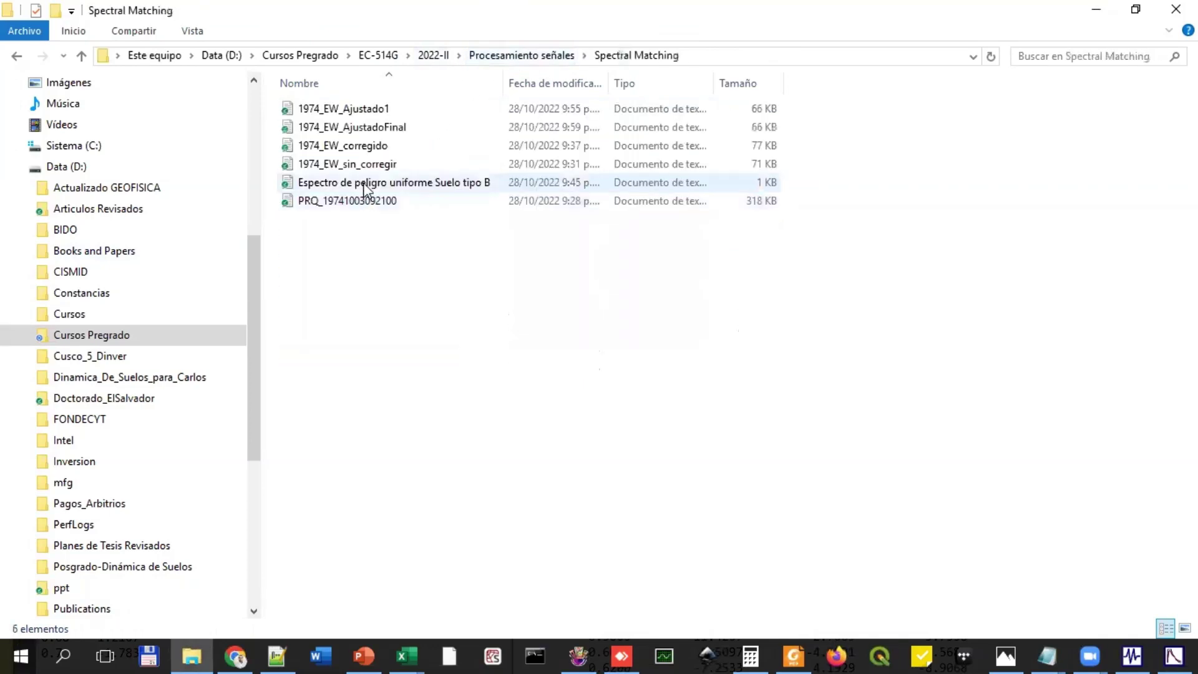
{"action": "double_click", "coordinate": [363, 182]}
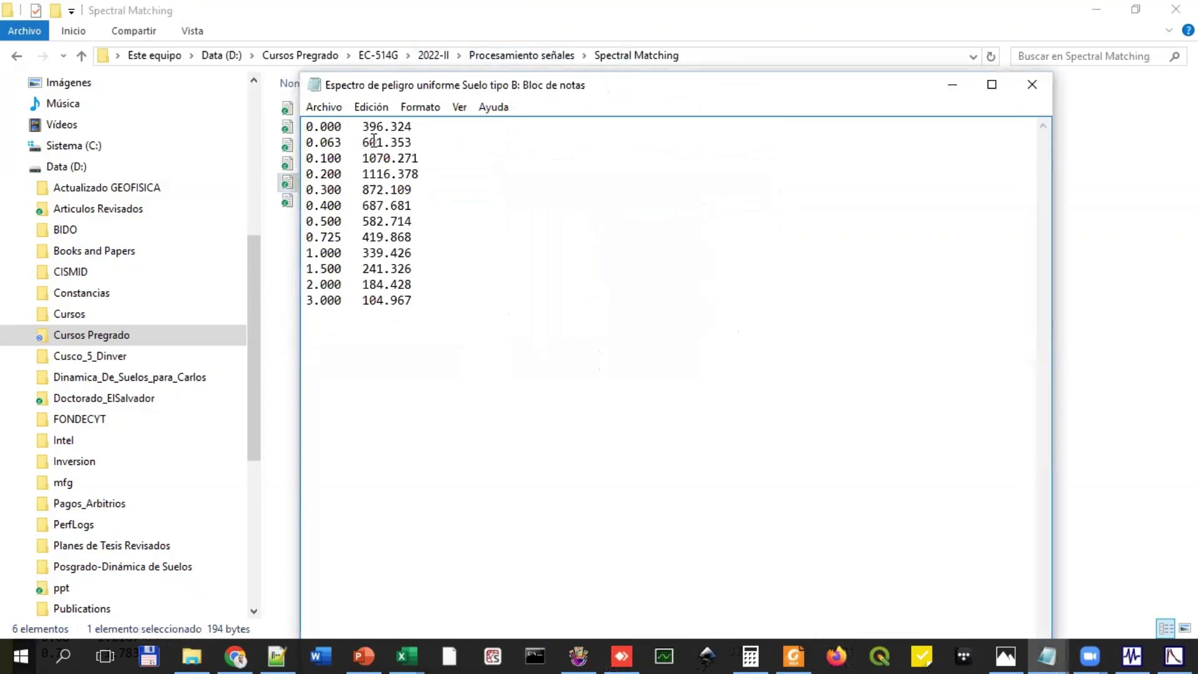
{"action": "mouse_move", "coordinate": [362, 126]}
{"action": "left_mouse_down"}
{"action": "mouse_move", "coordinate": [437, 126]}
{"action": "mouse_move", "coordinate": [362, 126]}
{"action": "left_mouse_up"}
{"action": "left_click", "coordinate": [437, 126]}
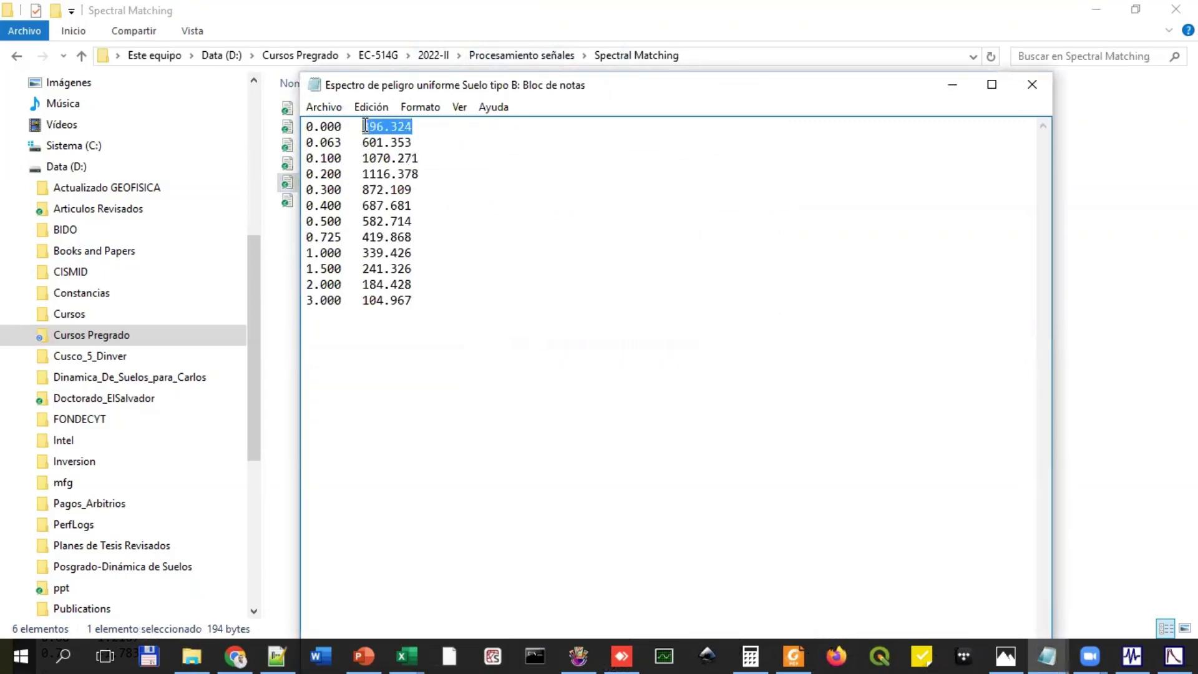
{"action": "key", "text": "alt+F4"}
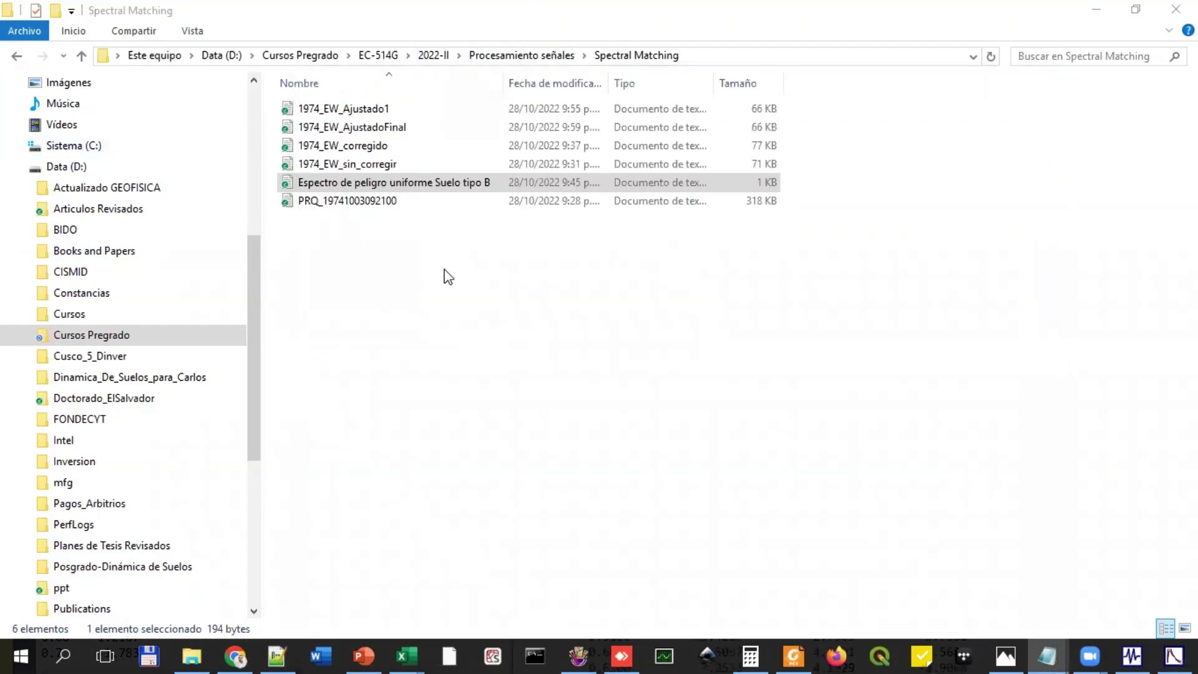
{"action": "left_click", "coordinate": [1096, 9]}
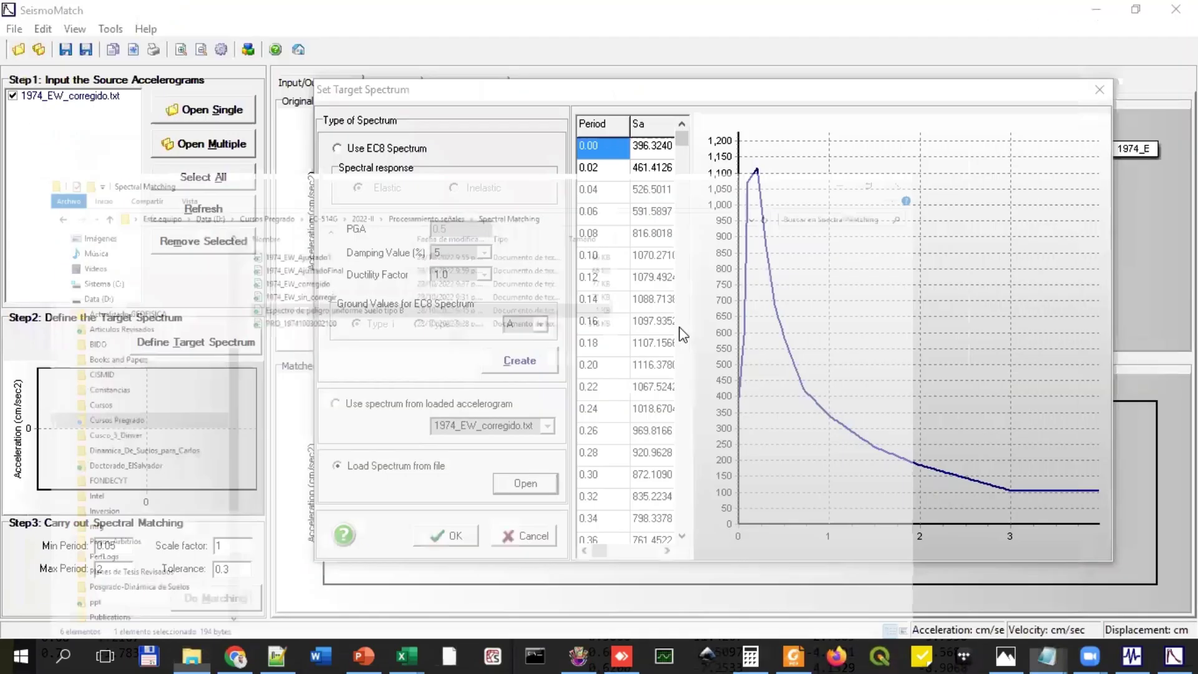
Step: Accept the loaded spectrum as the matching target and examine the original record's time series and response spectra
{"action": "left_click", "coordinate": [457, 538]}
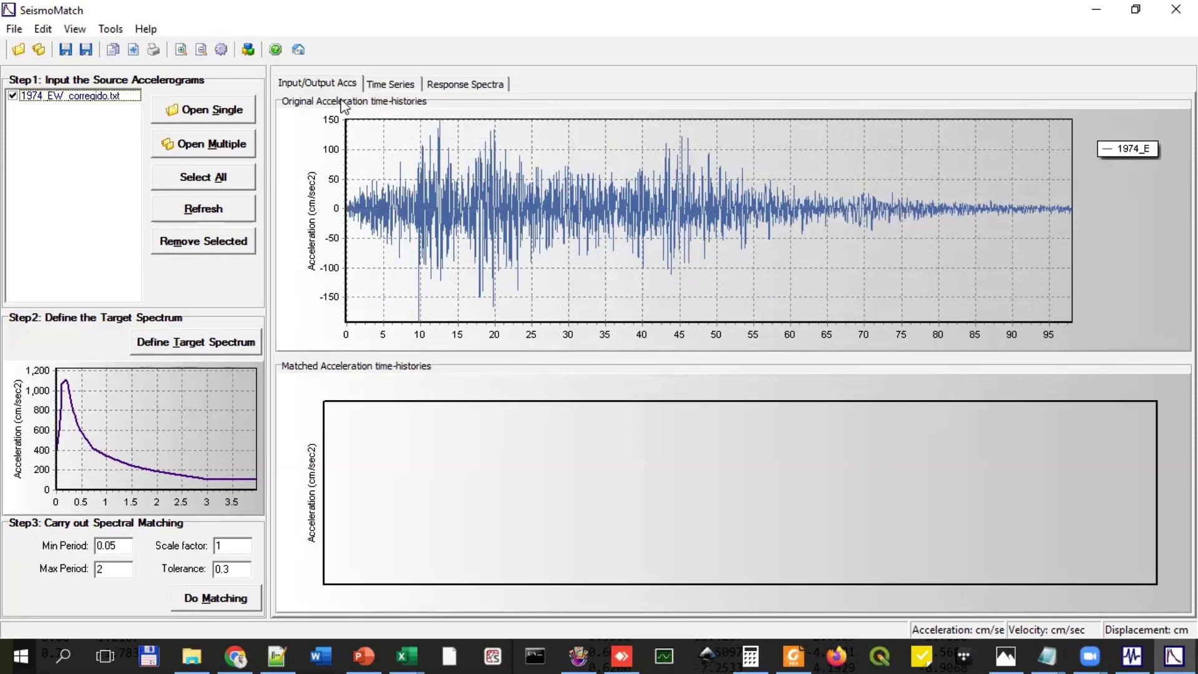
{"action": "left_click", "coordinate": [464, 85]}
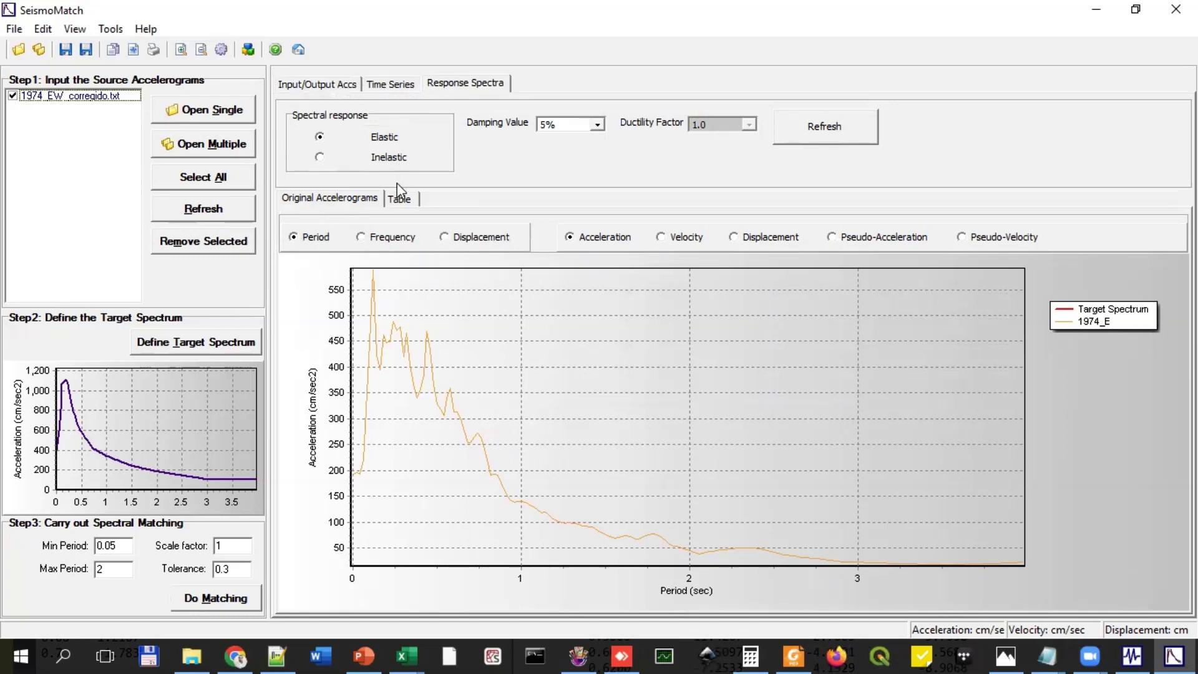
{"action": "left_click", "coordinate": [343, 87]}
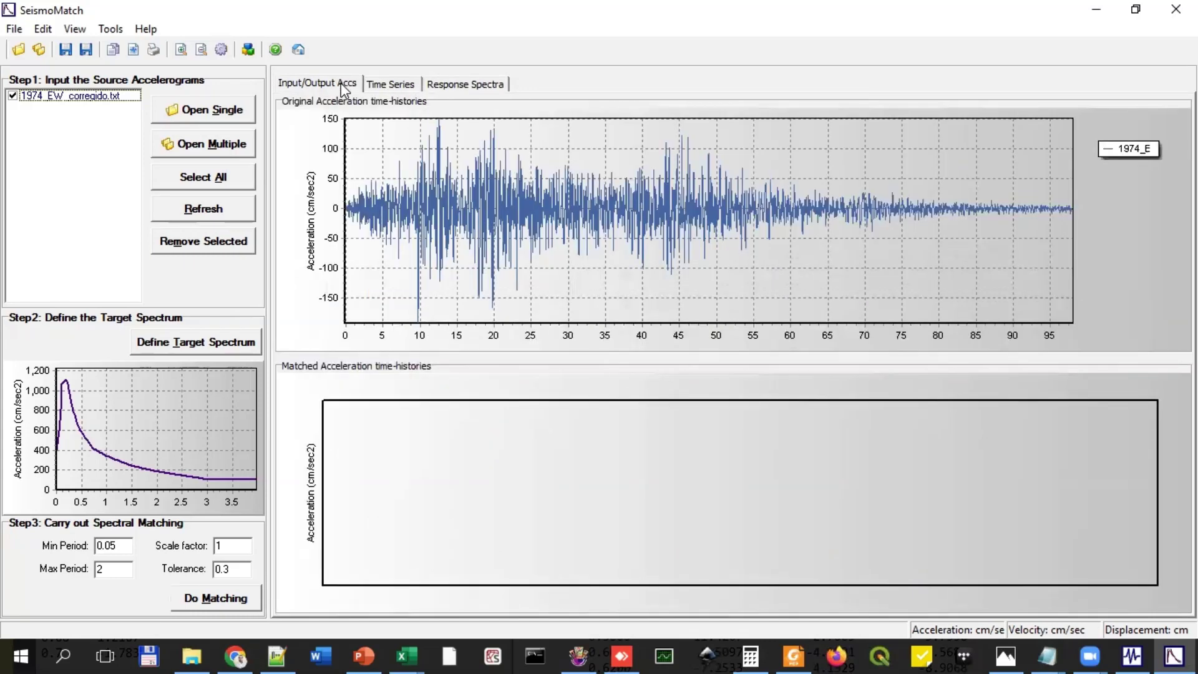
{"action": "left_click", "coordinate": [377, 83]}
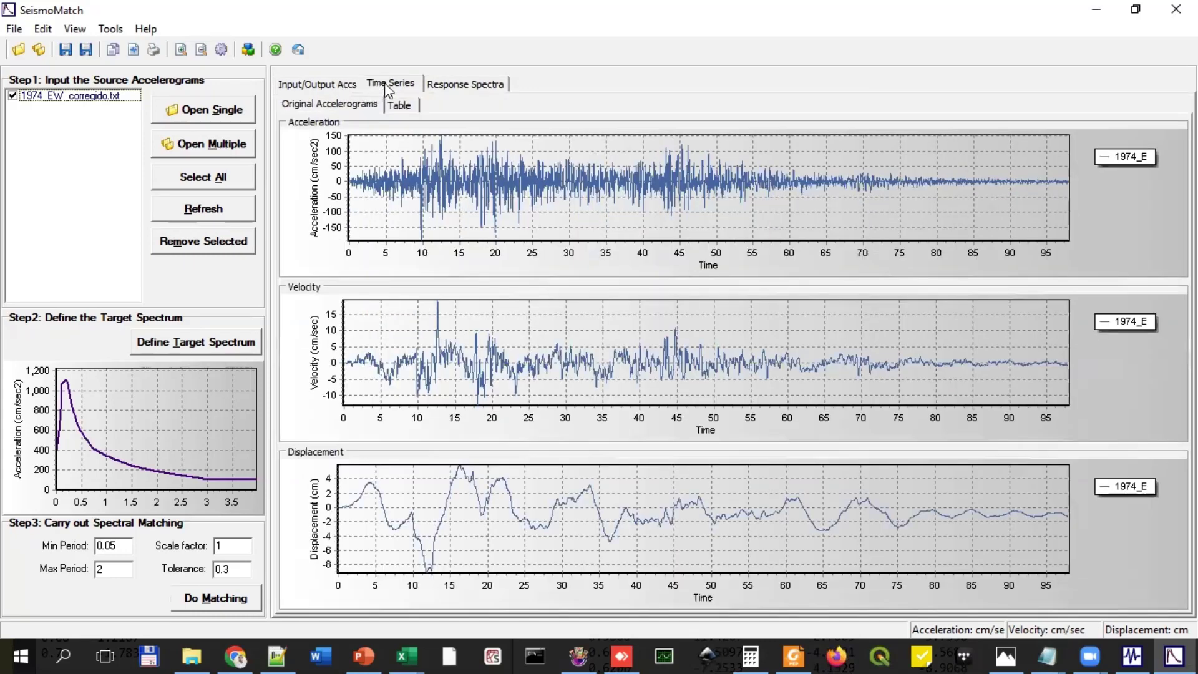
{"action": "left_click", "coordinate": [430, 89]}
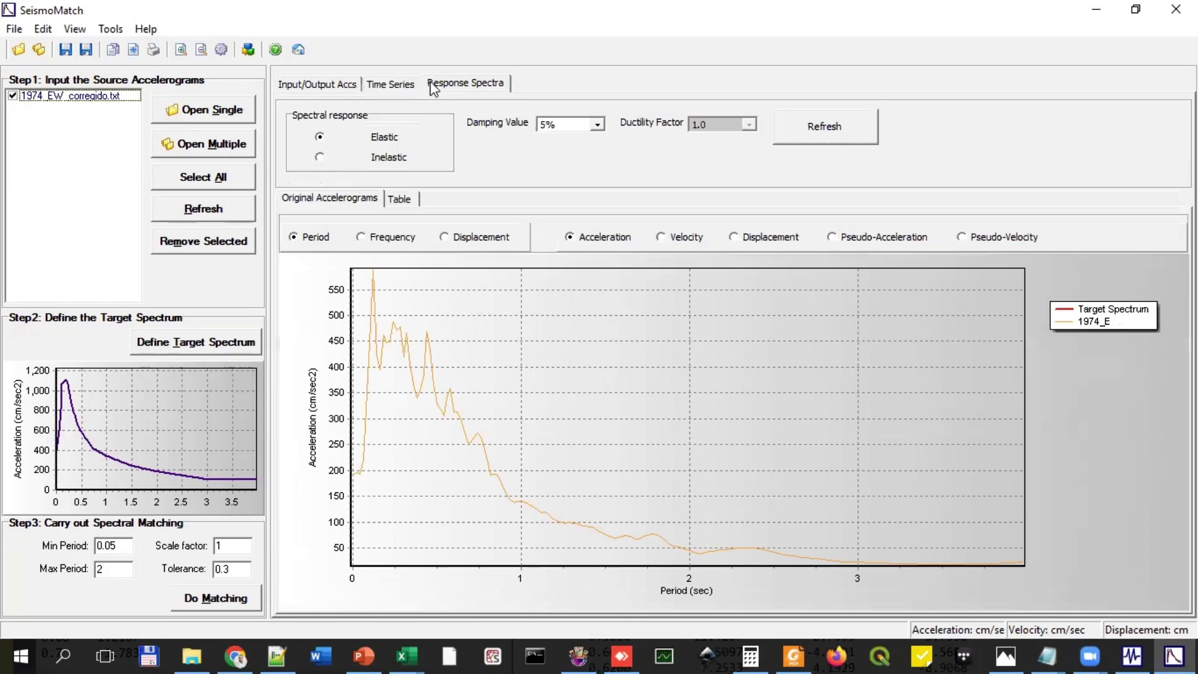
{"action": "left_click", "coordinate": [417, 201]}
{"action": "left_click", "coordinate": [331, 198]}
{"action": "left_click", "coordinate": [316, 87]}
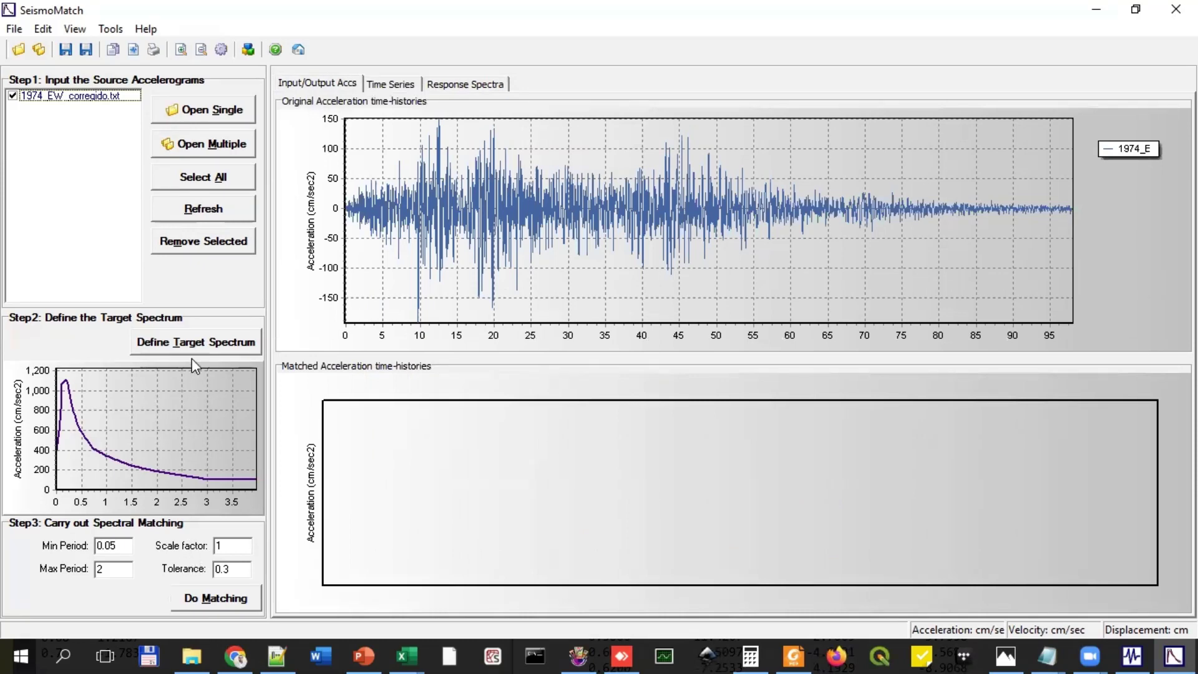
{"action": "left_click", "coordinate": [392, 84]}
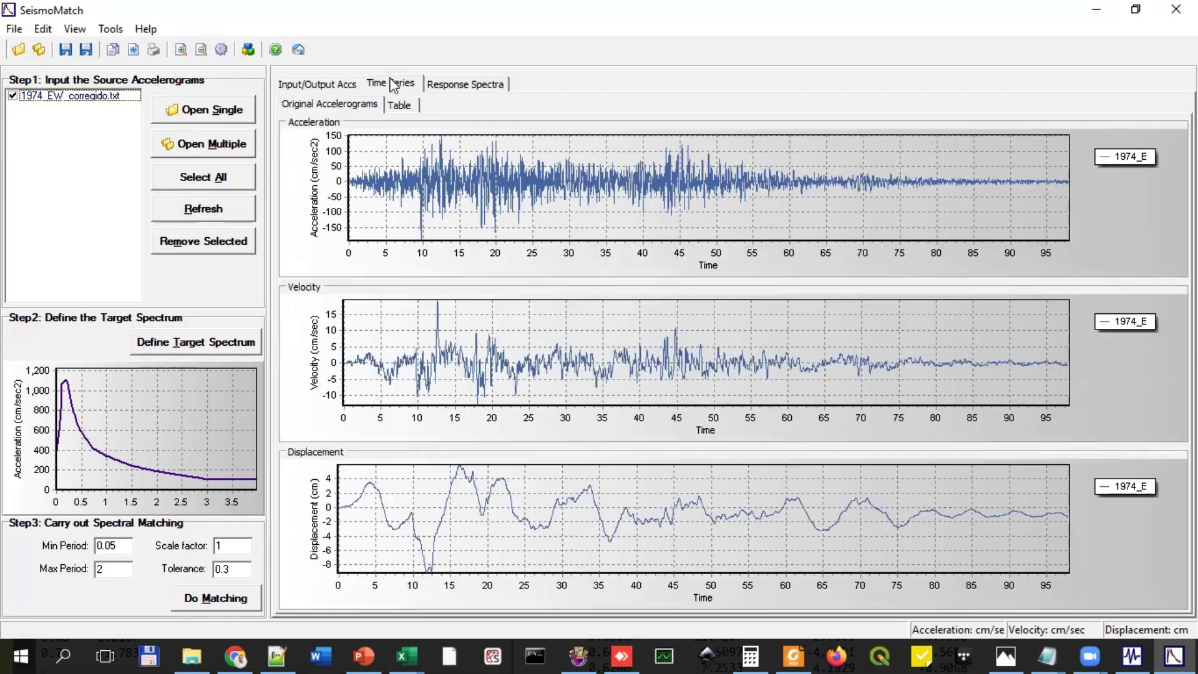
Step: Examine the original record's time series table, its acceleration history, and its response spectrum against the target by frequency and by period
{"action": "left_click", "coordinate": [395, 105]}
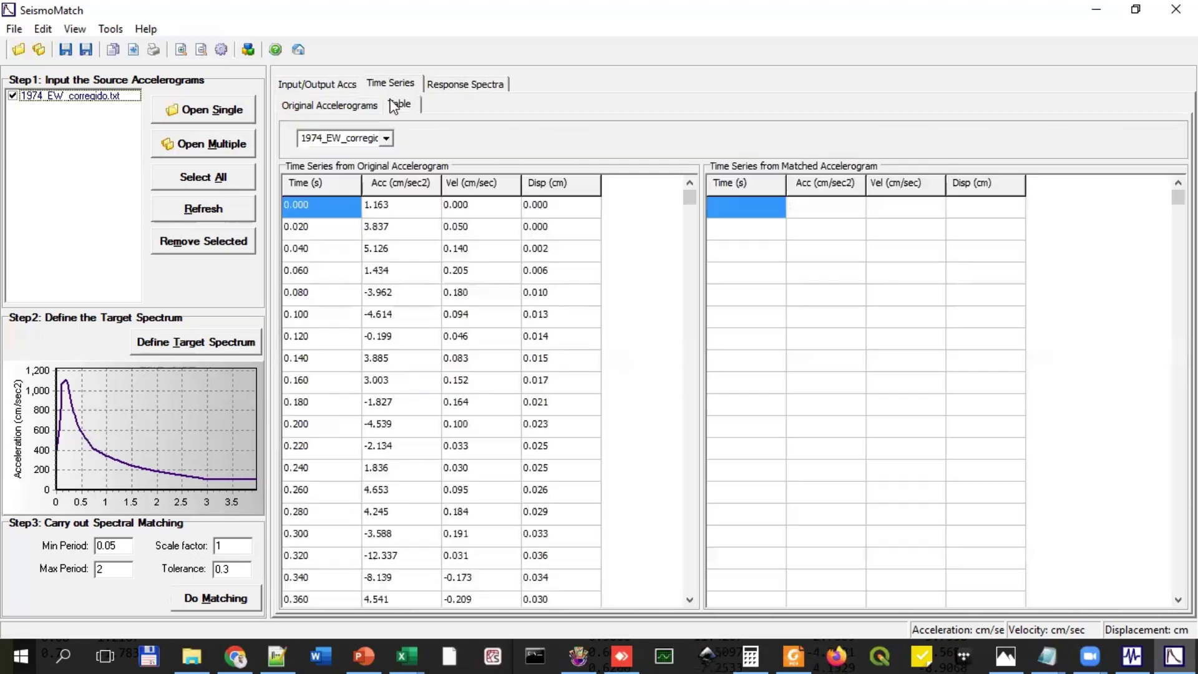
{"action": "left_click", "coordinate": [363, 105]}
{"action": "left_click", "coordinate": [464, 86]}
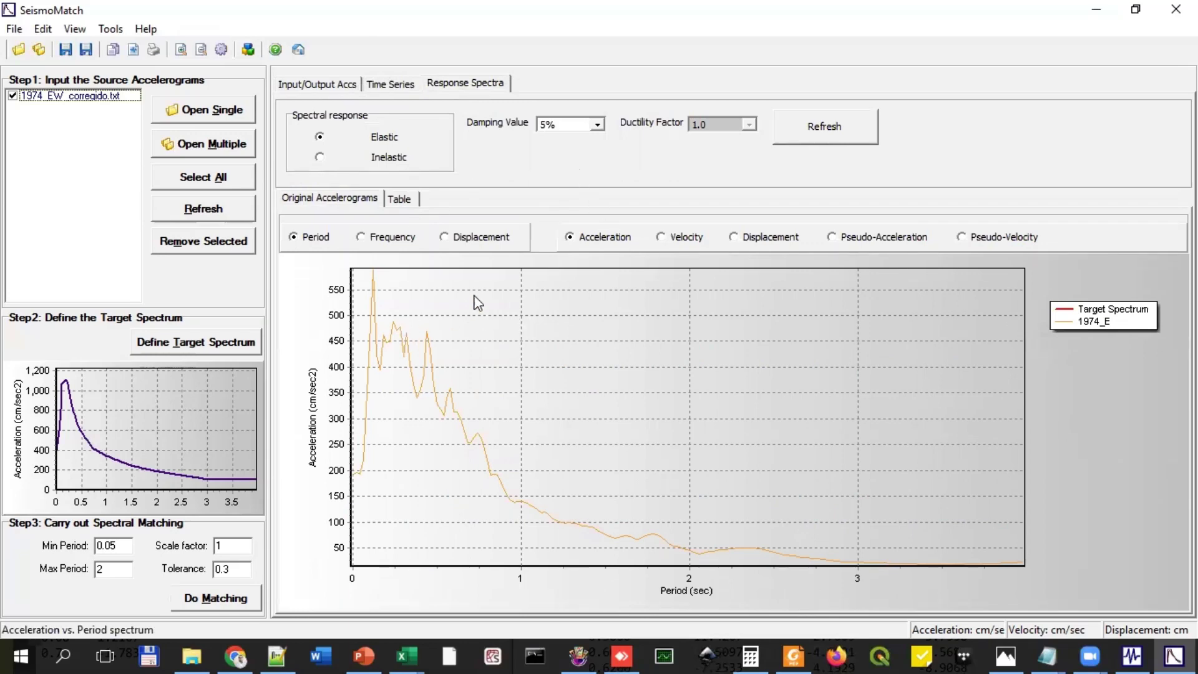
{"action": "left_click", "coordinate": [383, 238]}
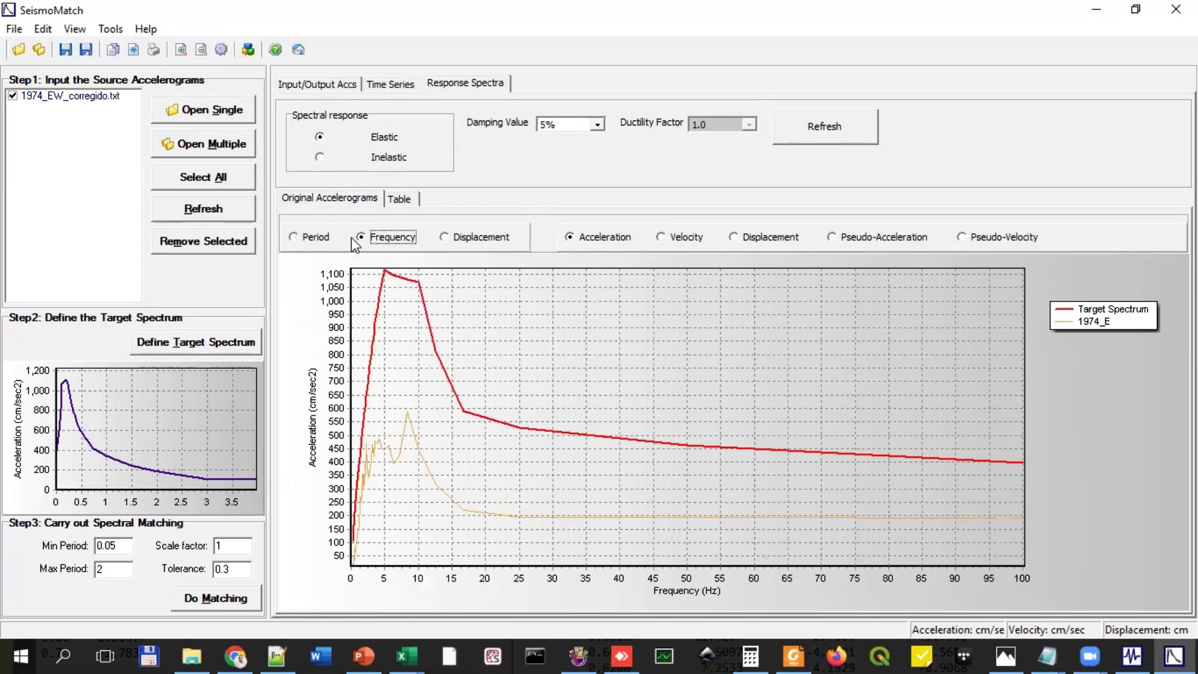
{"action": "left_click", "coordinate": [325, 238]}
{"action": "left_click", "coordinate": [362, 238]}
{"action": "left_click", "coordinate": [323, 241]}
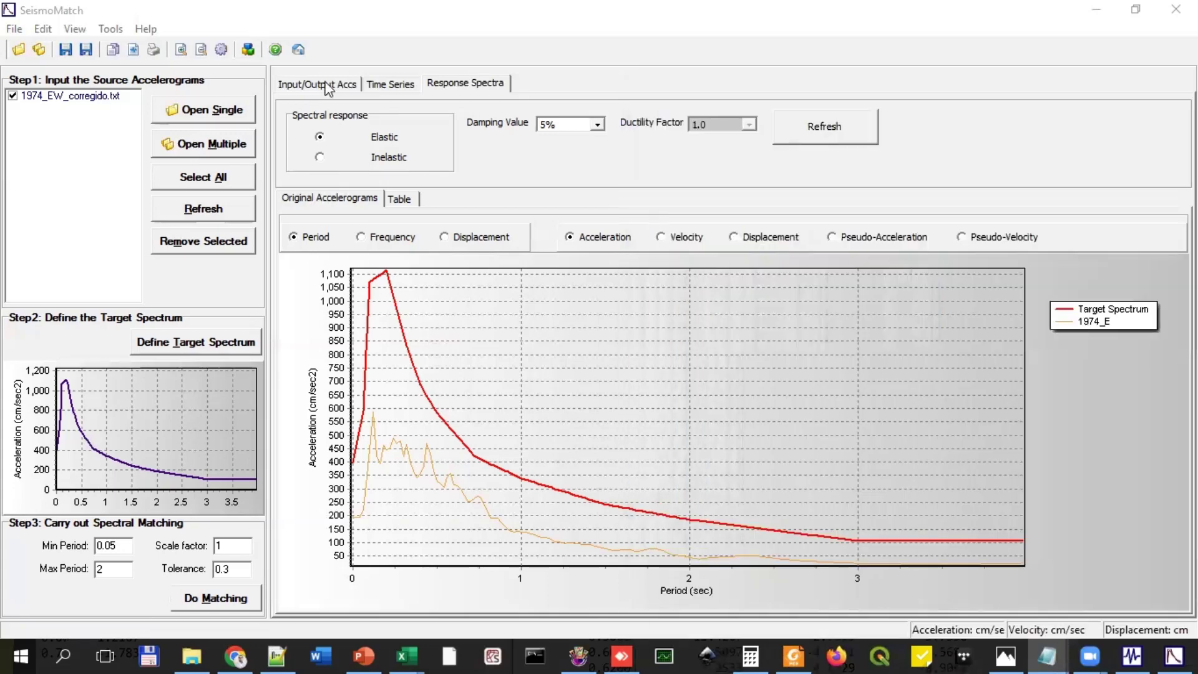
{"action": "left_click", "coordinate": [326, 83]}
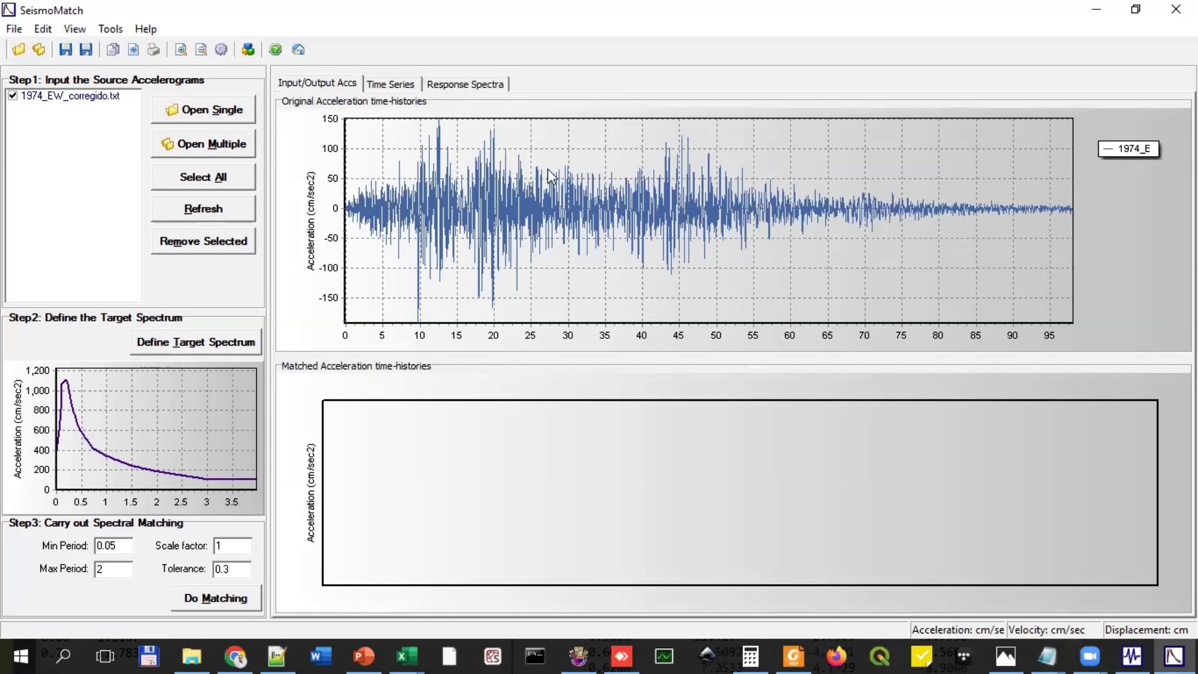
{"action": "left_click", "coordinate": [451, 86]}
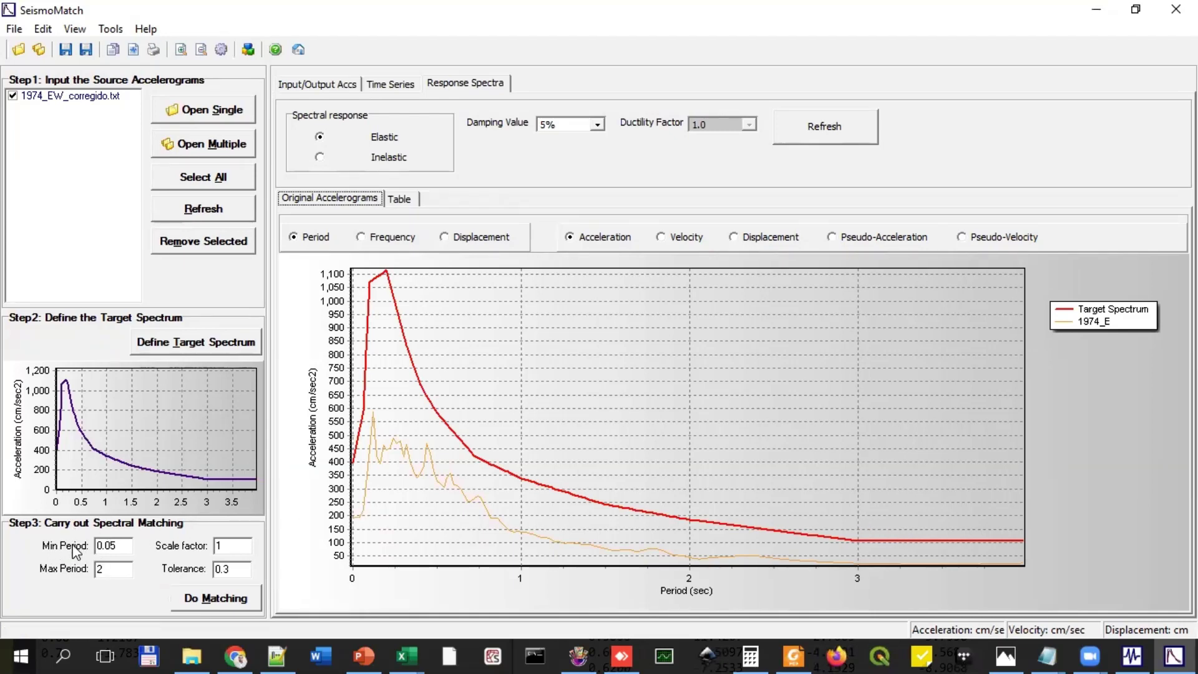
Step: Set the matching period range to a minimum of 0.02 and a maximum of 4
{"action": "left_click", "coordinate": [118, 545]}
{"action": "left_click", "coordinate": [233, 553]}
{"action": "left_click", "coordinate": [234, 568]}
{"action": "left_click", "coordinate": [120, 547]}
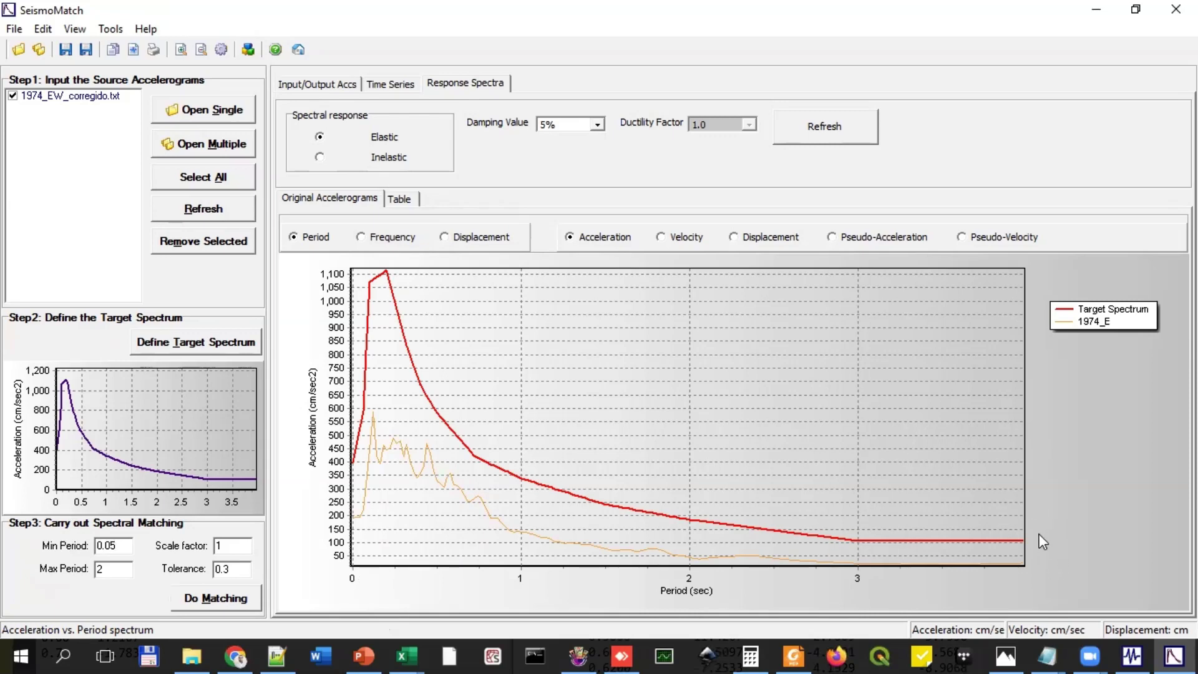
{"action": "key", "text": "BackSpace"}
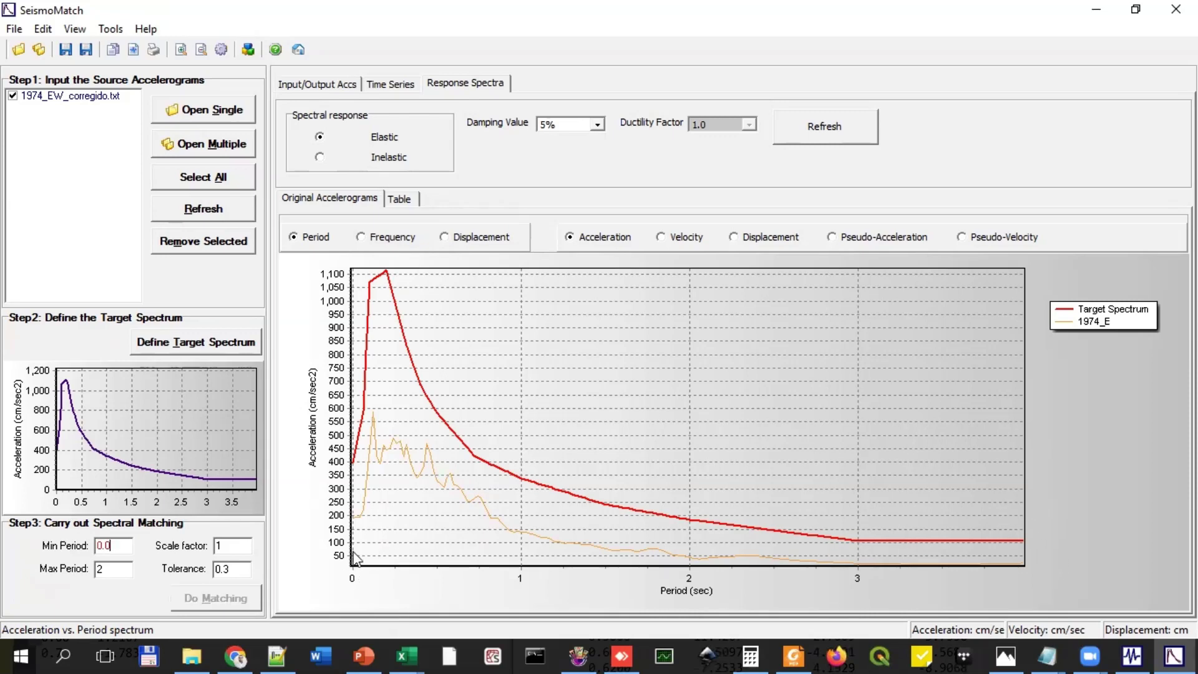
{"action": "type", "text": "1"}
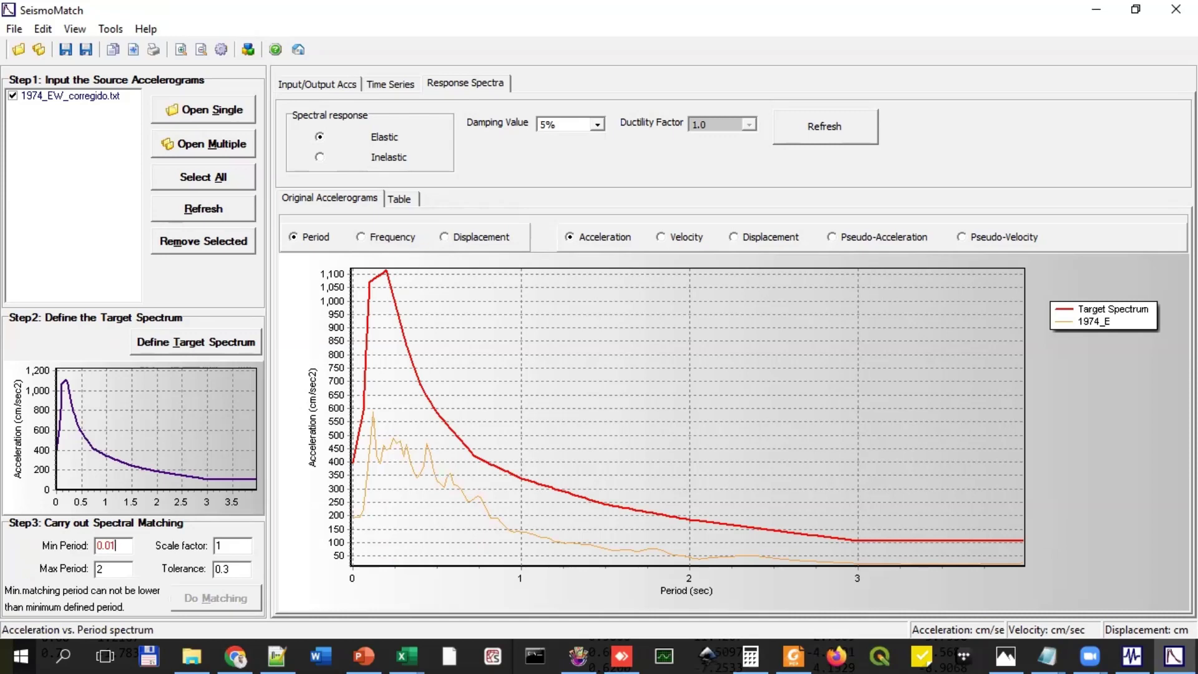
{"action": "key", "text": "BackSpace"}
{"action": "type", "text": "2"}
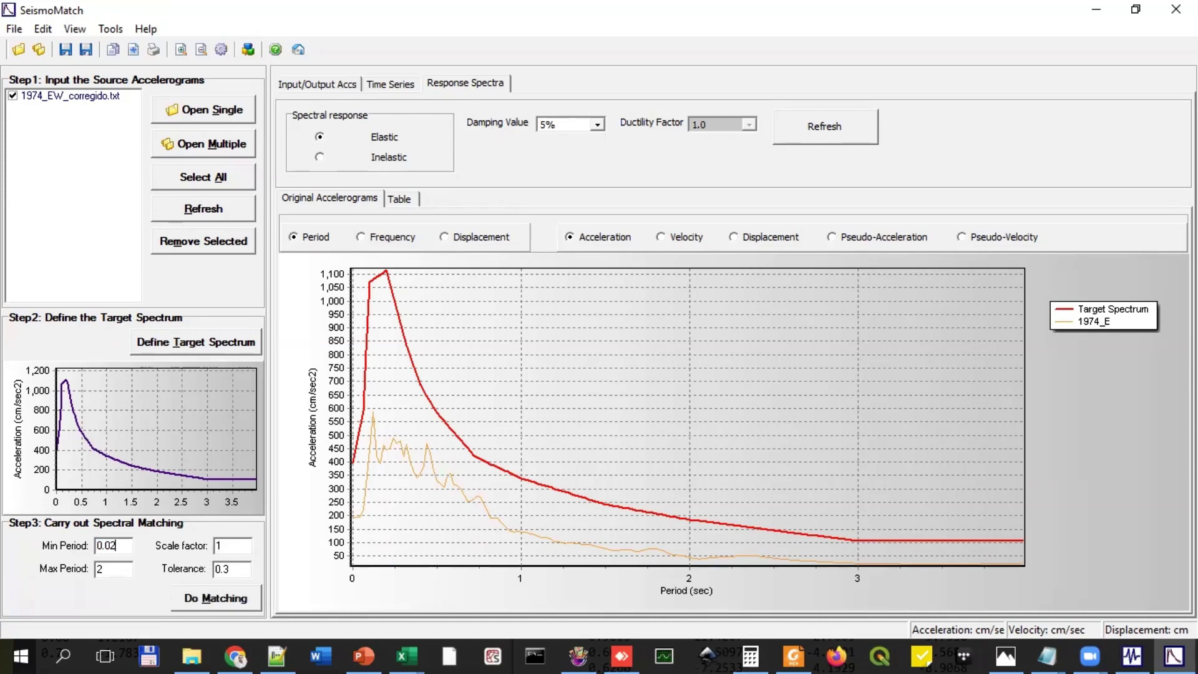
{"action": "key", "text": "Tab"}
{"action": "type", "text": "4"}
Step: Set the scale factor to 2 and the tolerance to 0.1, and run the spectral matching
{"action": "left_click", "coordinate": [240, 547]}
{"action": "key", "text": "BackSpace"}
{"action": "type", "text": "2"}
{"action": "key", "text": "BackSpace"}
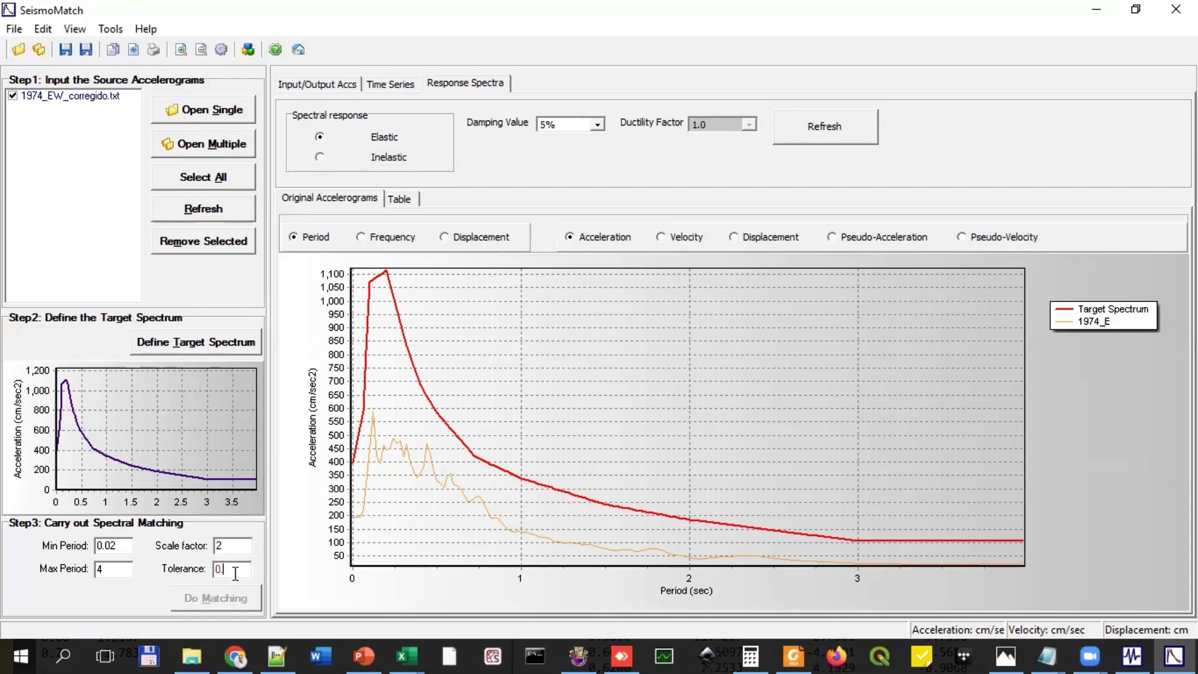
{"action": "type", "text": "1"}
{"action": "left_click", "coordinate": [227, 604]}
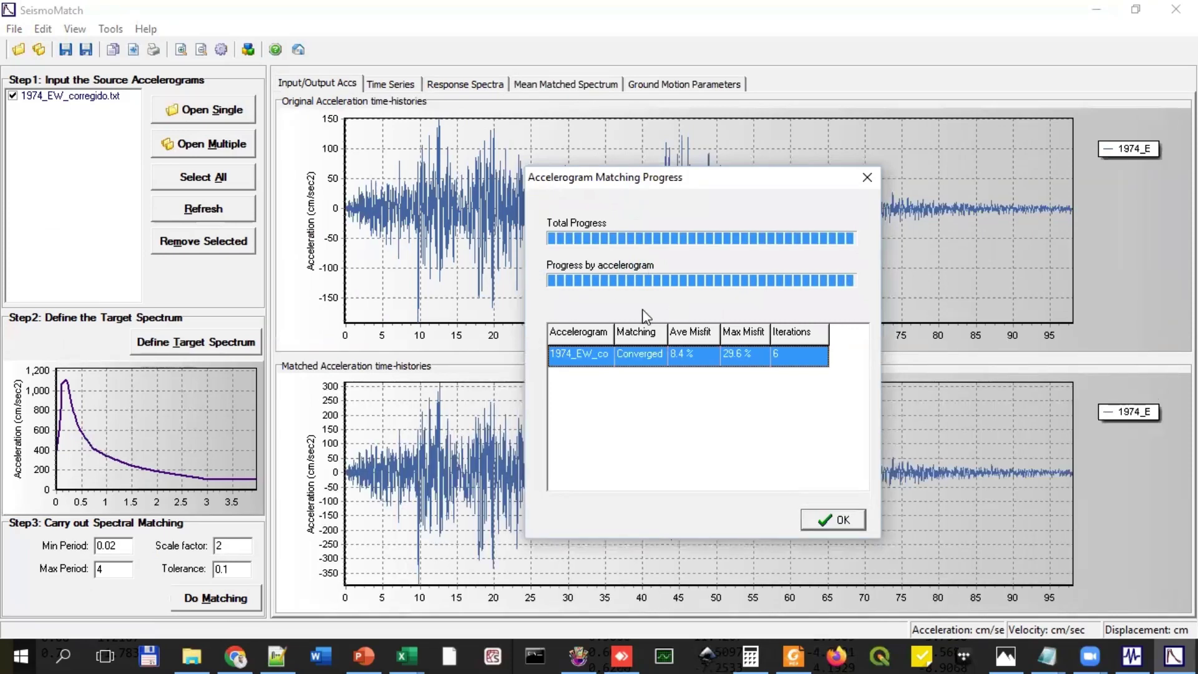
{"action": "left_click", "coordinate": [828, 525]}
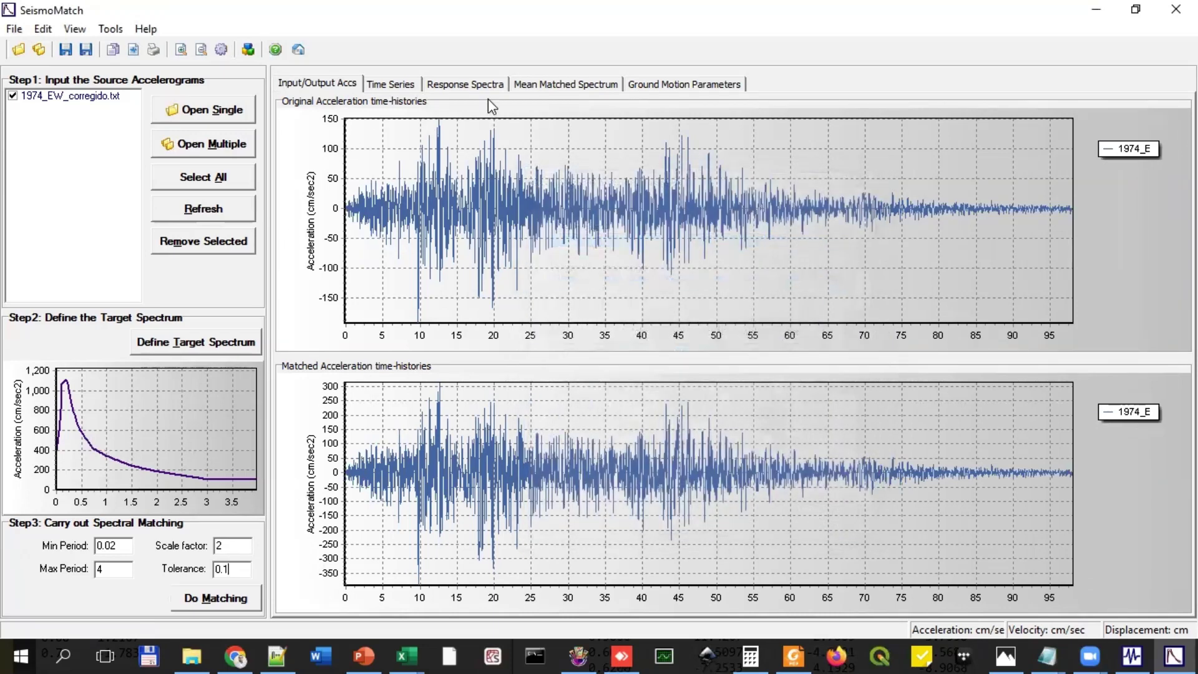
Step: Compare the original, matched and target response spectra, and review the original and matched acceleration time histories
{"action": "left_click", "coordinate": [465, 86]}
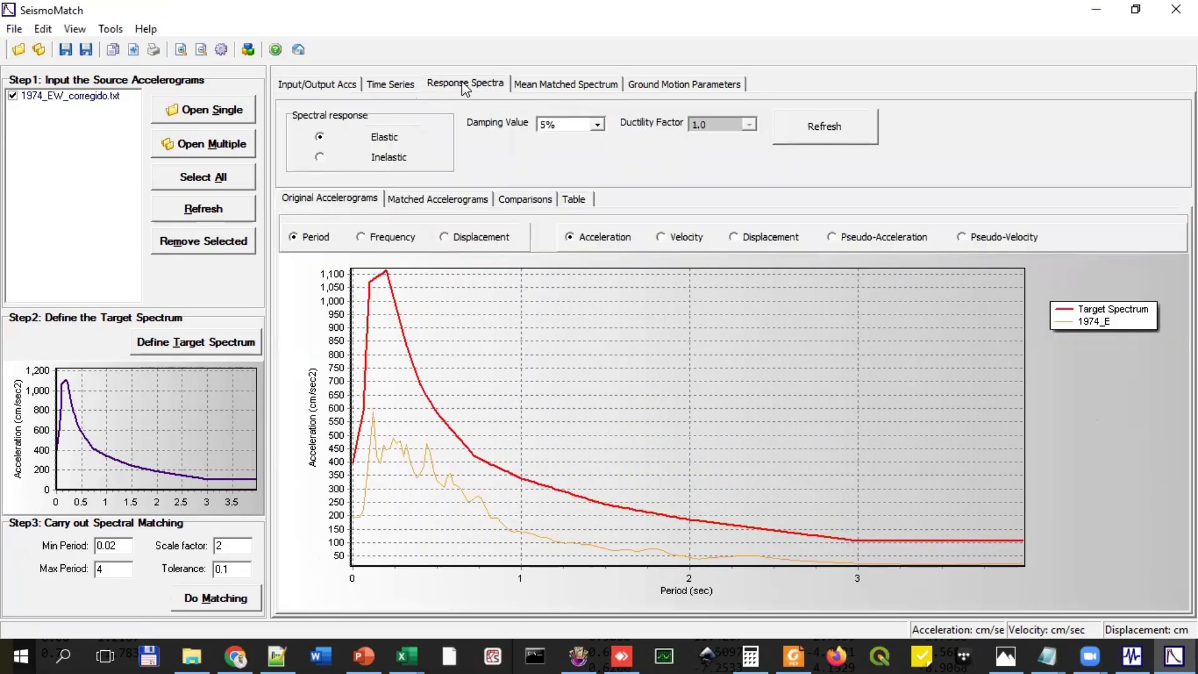
{"action": "left_click", "coordinate": [511, 199]}
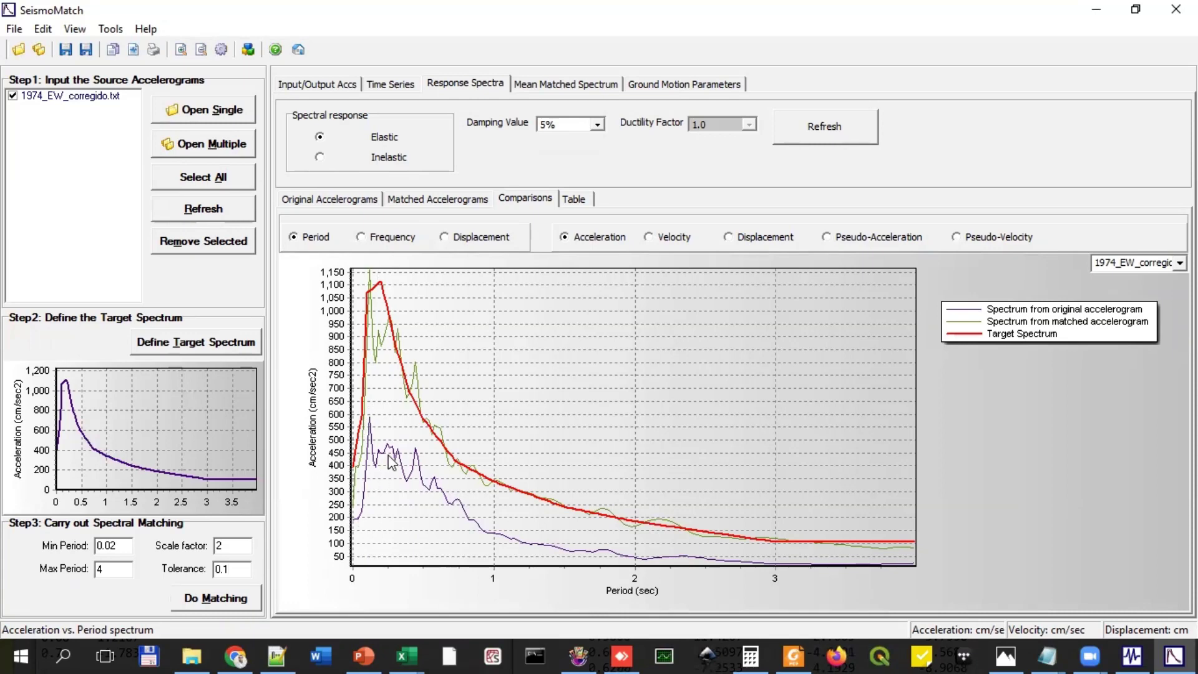
{"action": "left_click", "coordinate": [340, 87]}
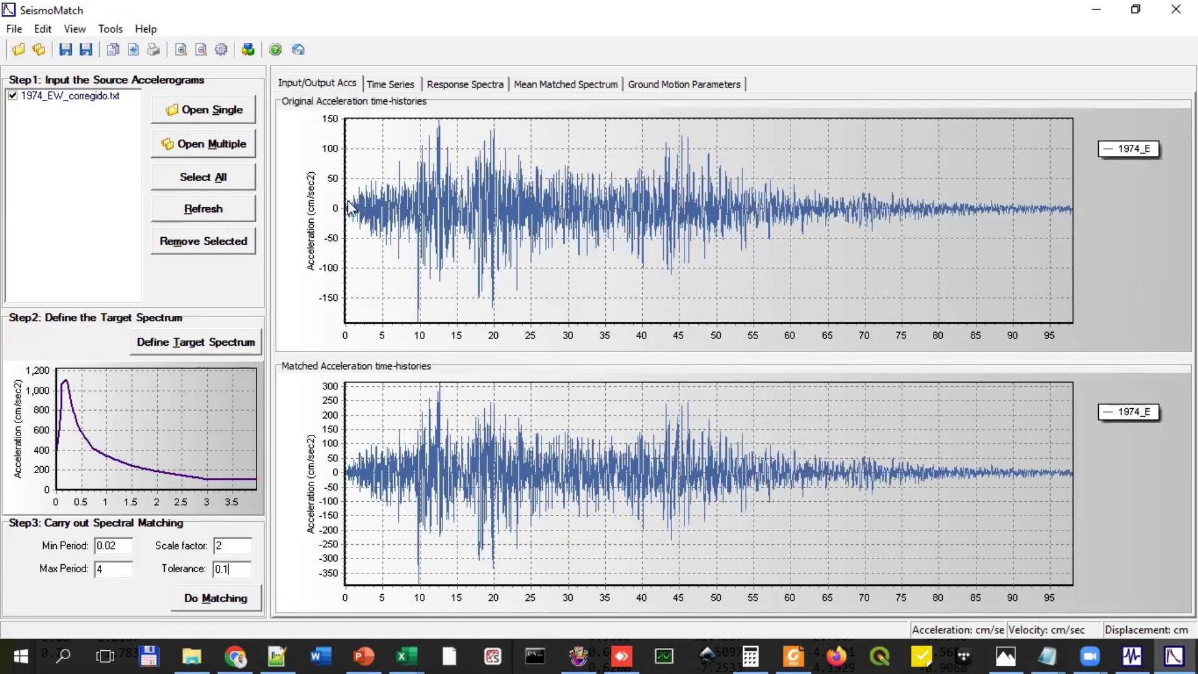
{"action": "left_click", "coordinate": [467, 85]}
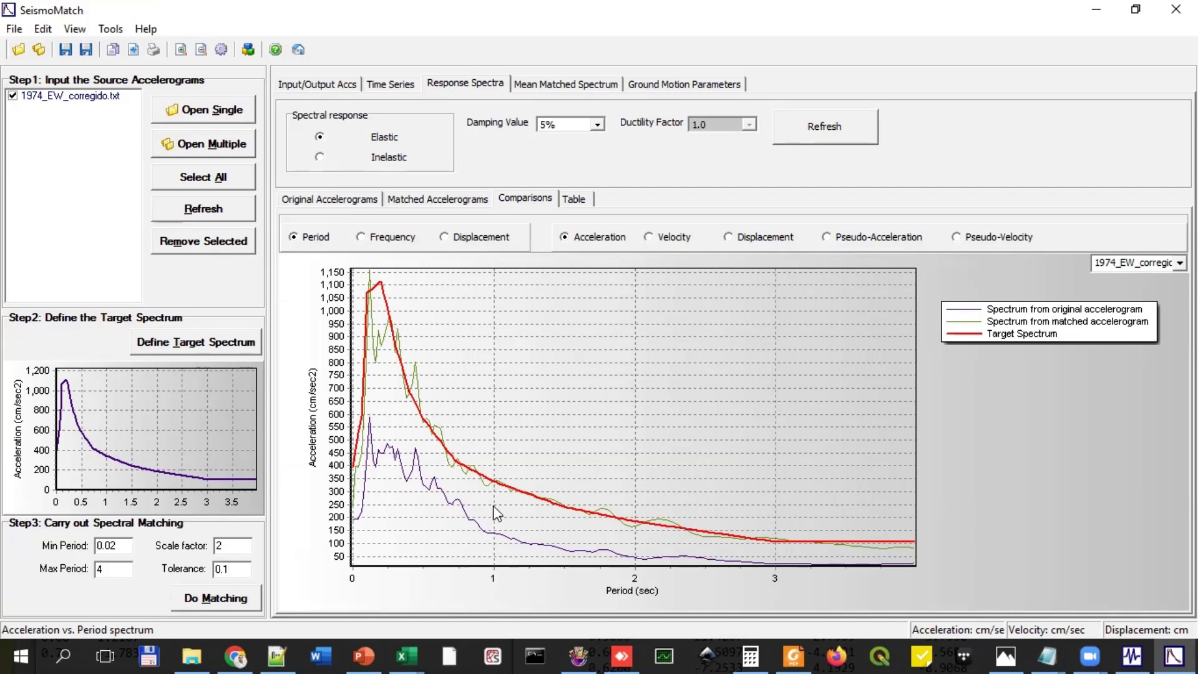
Step: Set the maximum matching period to 0.2
{"action": "left_click", "coordinate": [242, 547]}
{"action": "left_click", "coordinate": [114, 570]}
{"action": "key", "text": "BackSpace"}
{"action": "type", "text": "0.2"}
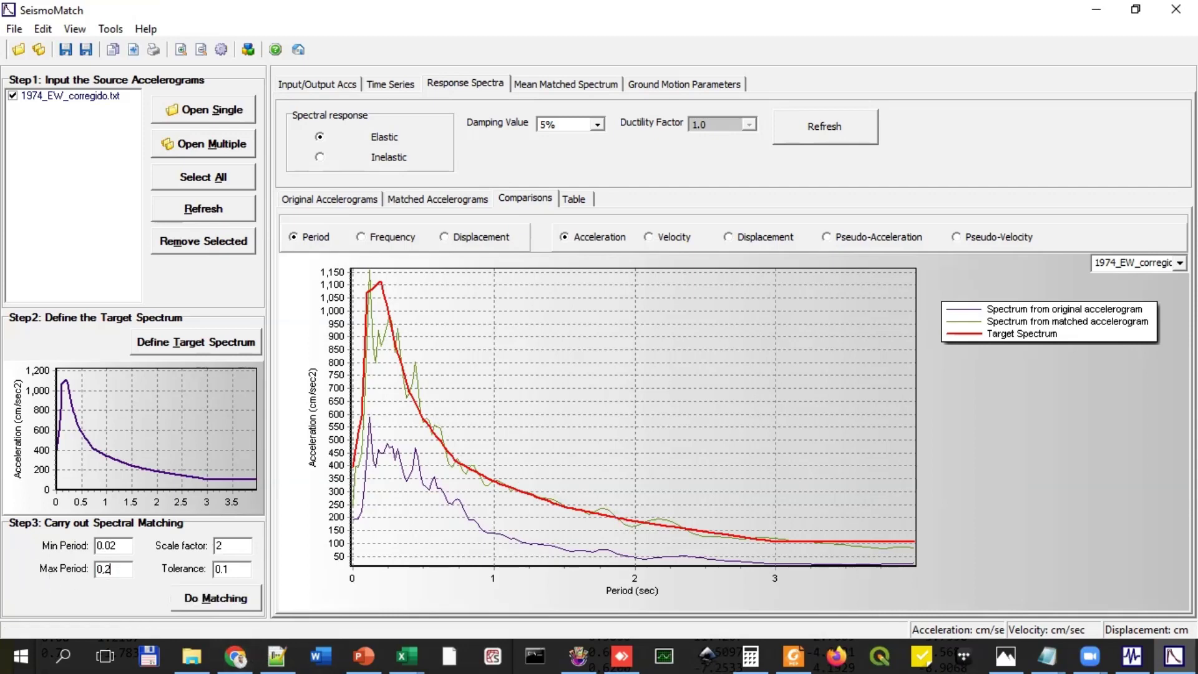
{"action": "key", "text": "BackSpace"}
{"action": "key", "text": "BackSpace"}
{"action": "type", "text": ".2"}
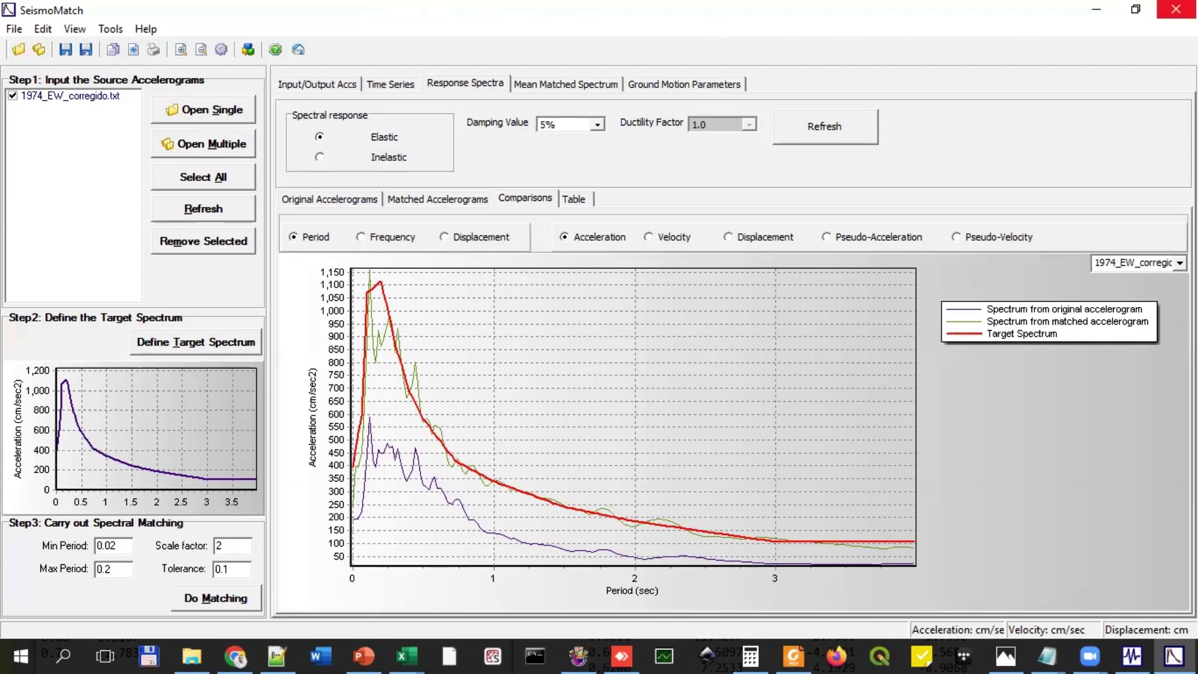
Step: Close SeismoMatch, relaunch the seismomatch application from its folder inside Procesamiento señales in File Explorer, and maximize its window
{"action": "left_click", "coordinate": [1155, 15]}
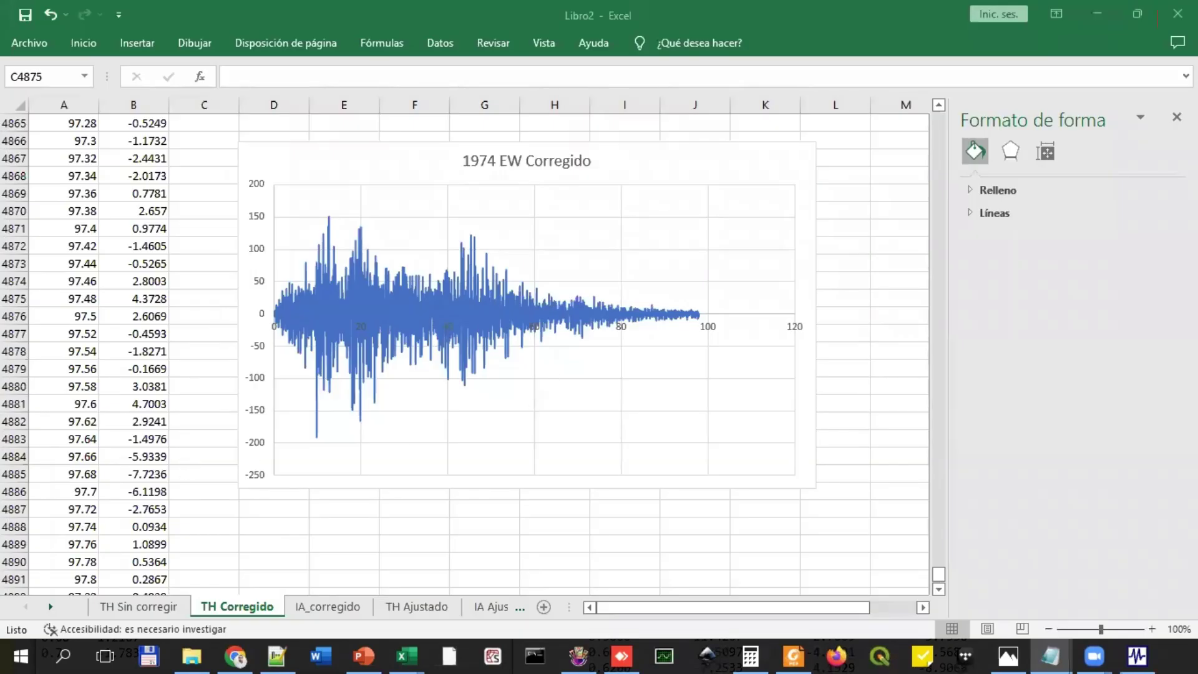
{"action": "key", "text": "alt+Tab"}
{"action": "key", "text": "alt+Tab"}
{"action": "key", "text": "alt+Tab"}
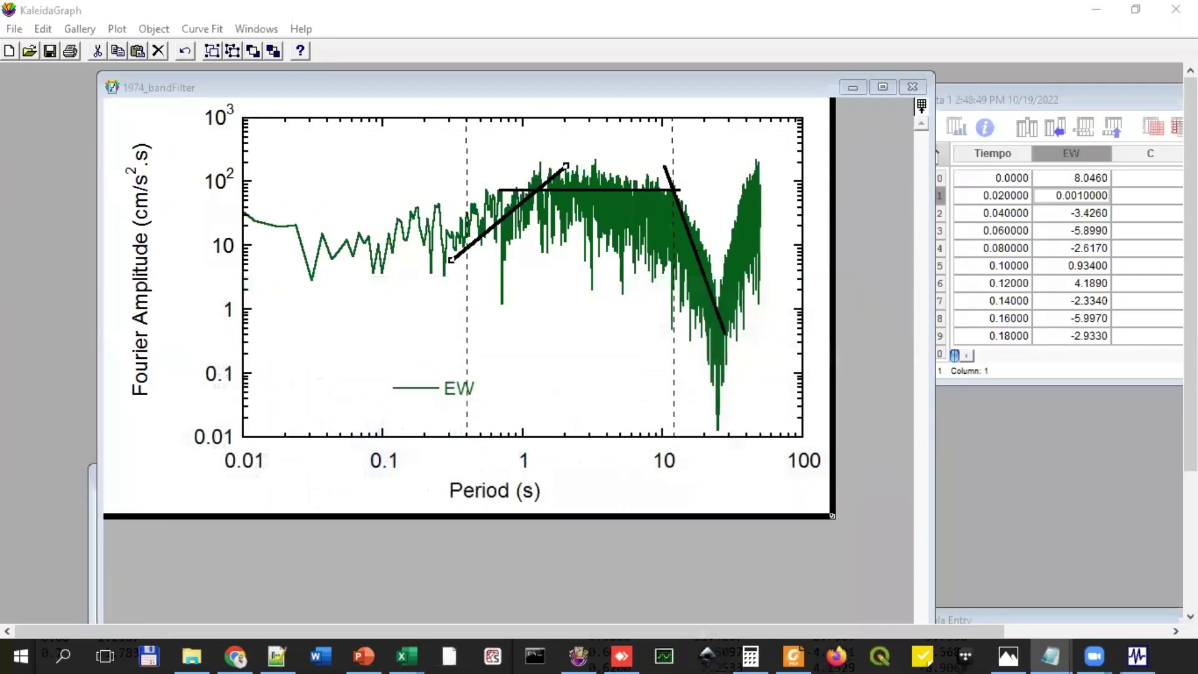
{"action": "key", "text": "alt+Tab"}
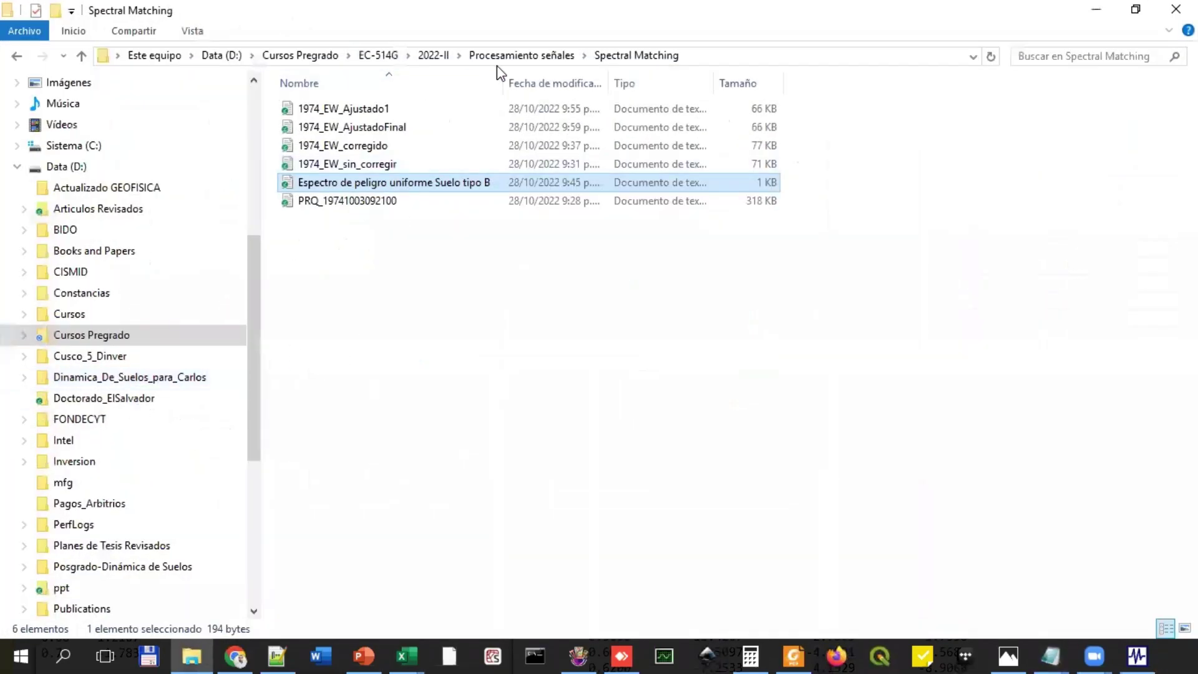
{"action": "left_click", "coordinate": [497, 58]}
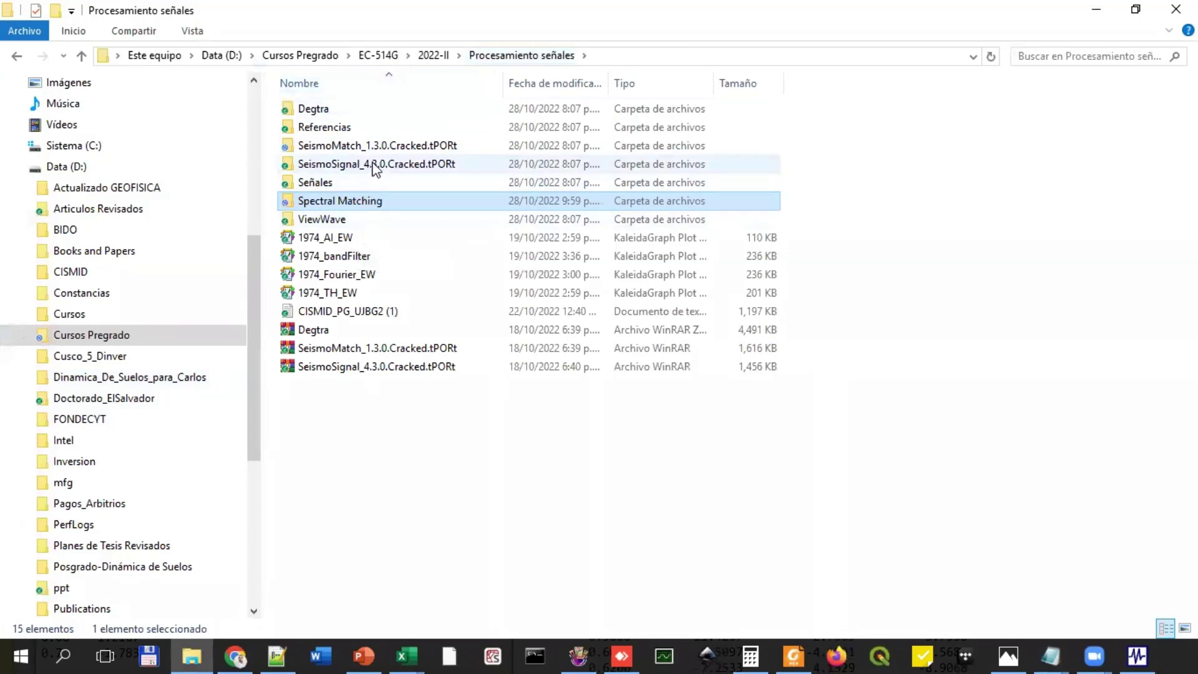
{"action": "left_click", "coordinate": [374, 147]}
{"action": "double_click", "coordinate": [374, 147]}
{"action": "double_click", "coordinate": [363, 111]}
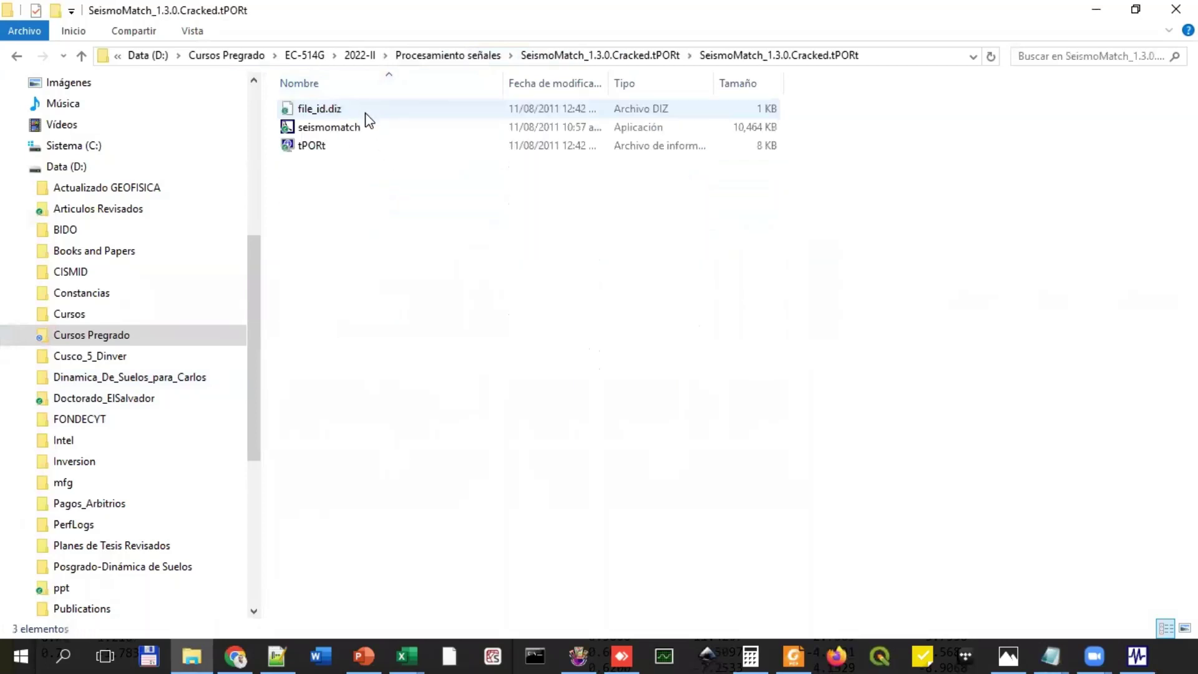
{"action": "left_click", "coordinate": [339, 128]}
{"action": "double_click", "coordinate": [339, 128]}
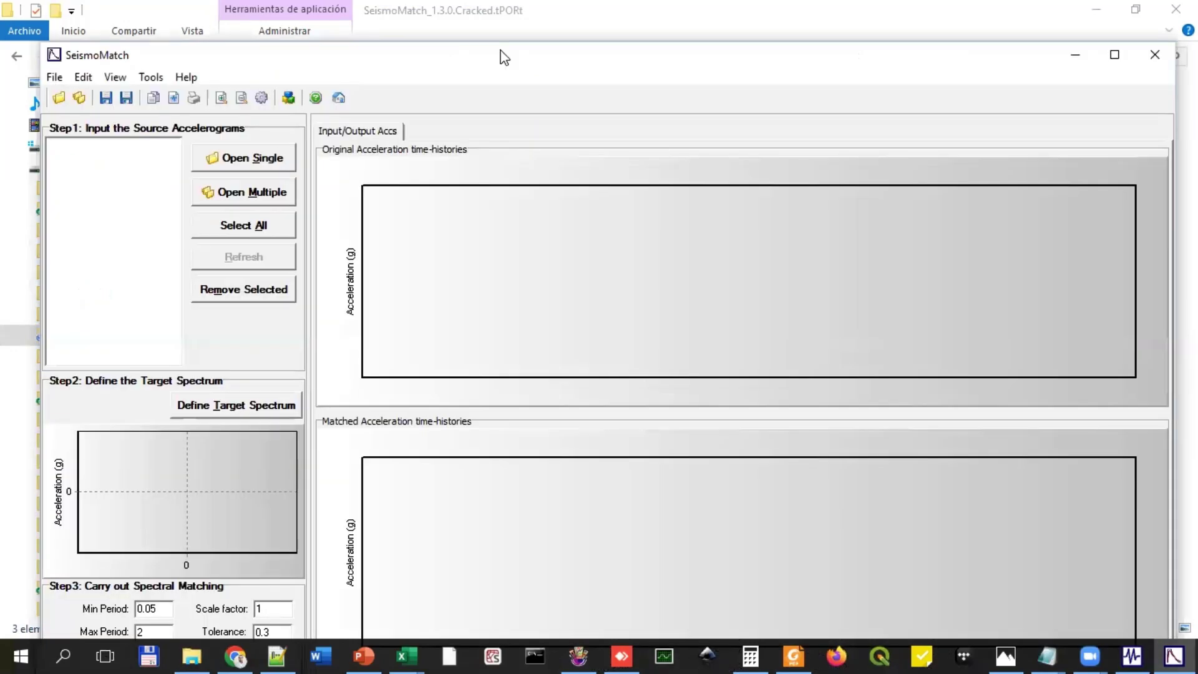
{"action": "double_click", "coordinate": [500, 53]}
Step: Open 1974_EW_corregido from the Spectral Matching folder as a single source accelerogram, listing all file types
{"action": "left_click", "coordinate": [205, 114]}
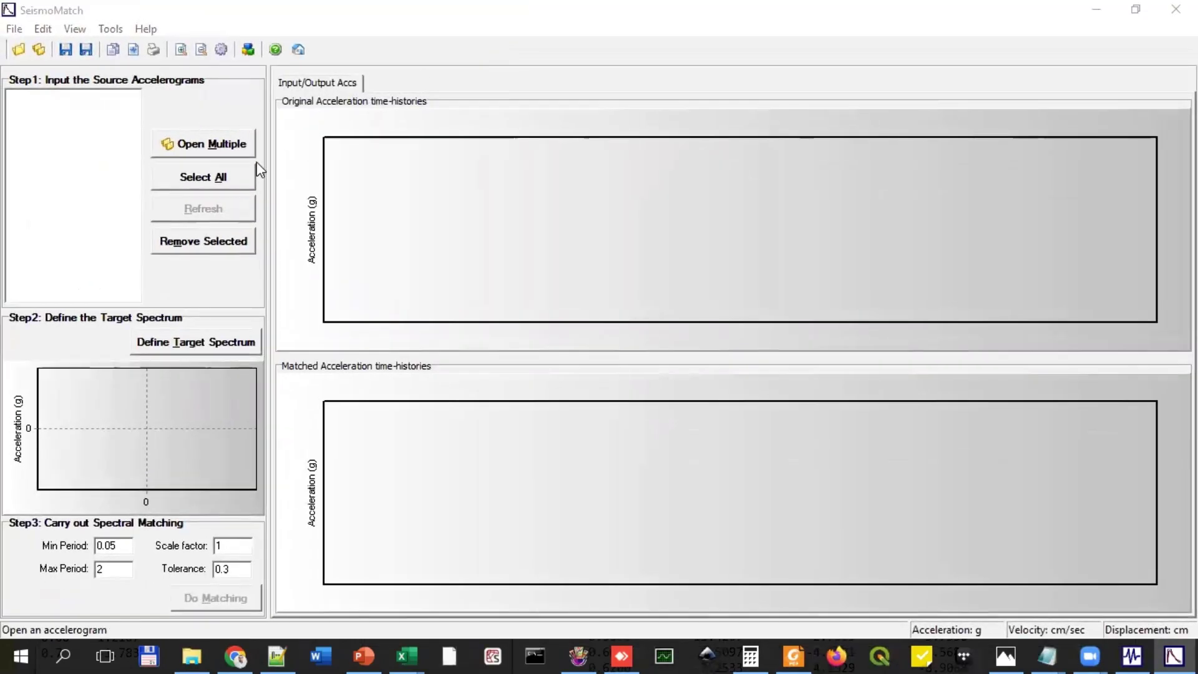
{"action": "scroll", "coordinate": [574, 368], "scroll_direction": "down", "scroll_amount": 3}
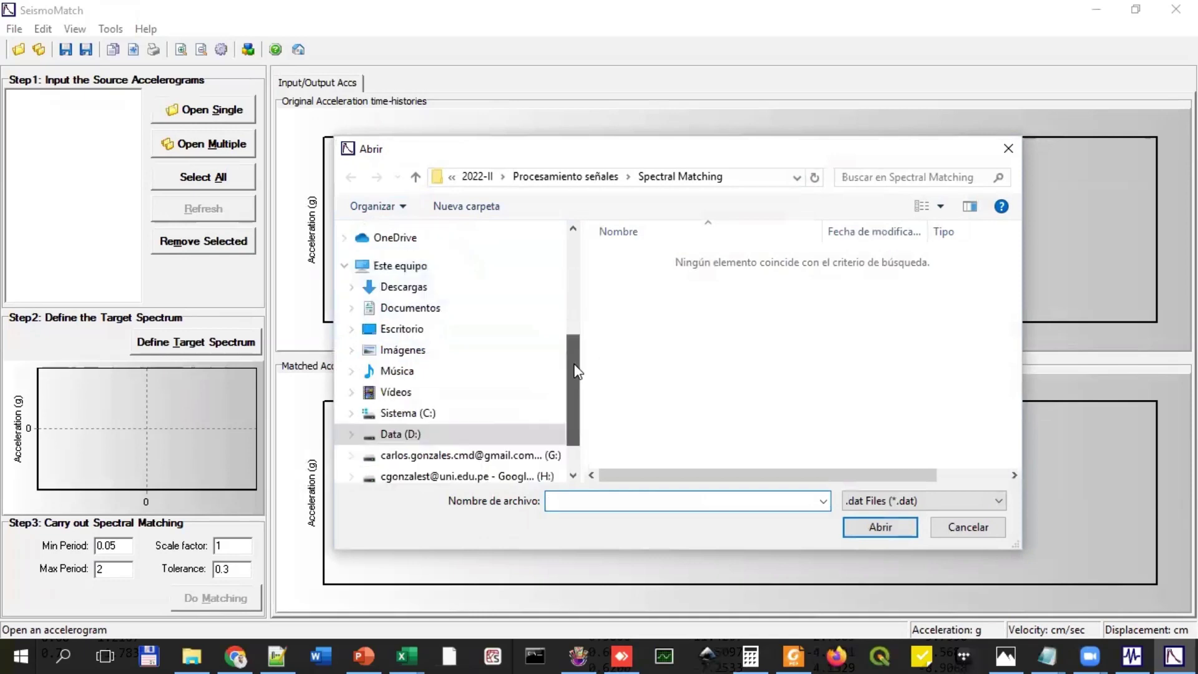
{"action": "left_click", "coordinate": [888, 504]}
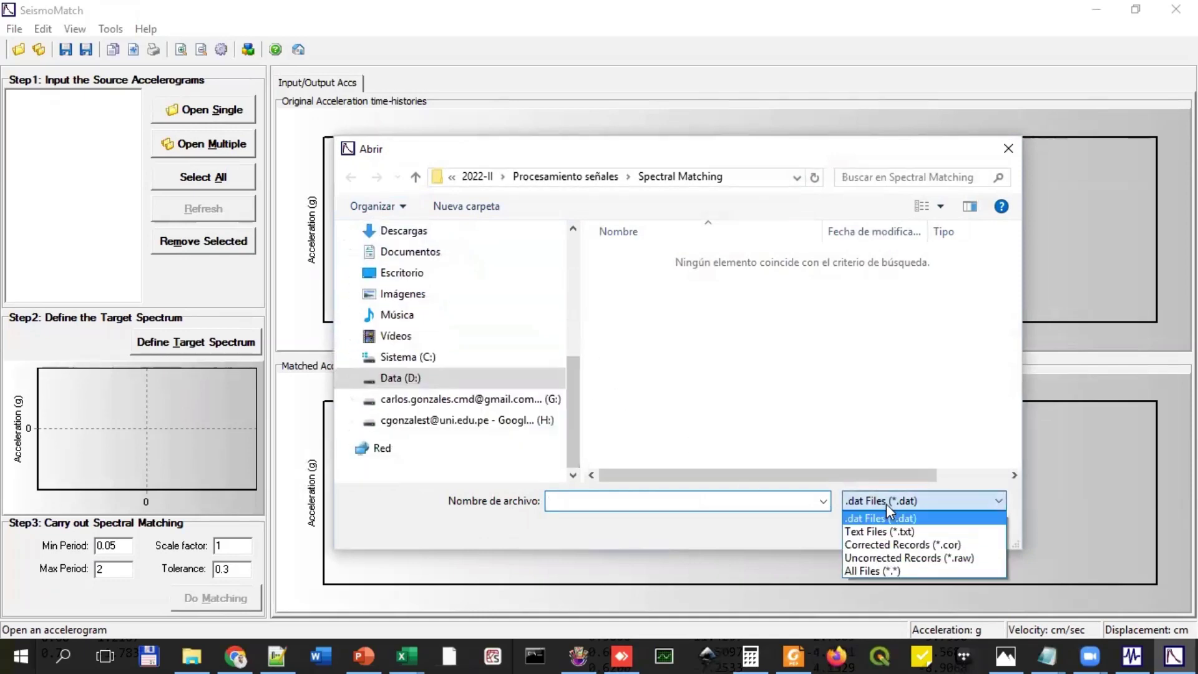
{"action": "left_click", "coordinate": [872, 570]}
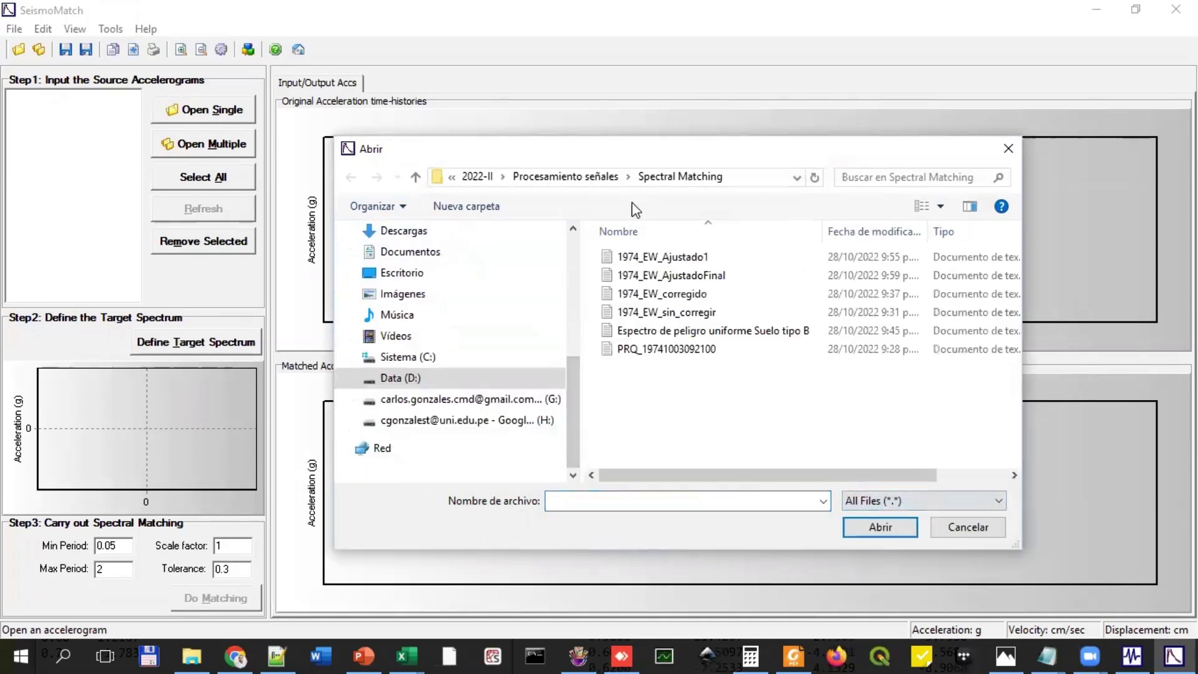
{"action": "left_click", "coordinate": [711, 295]}
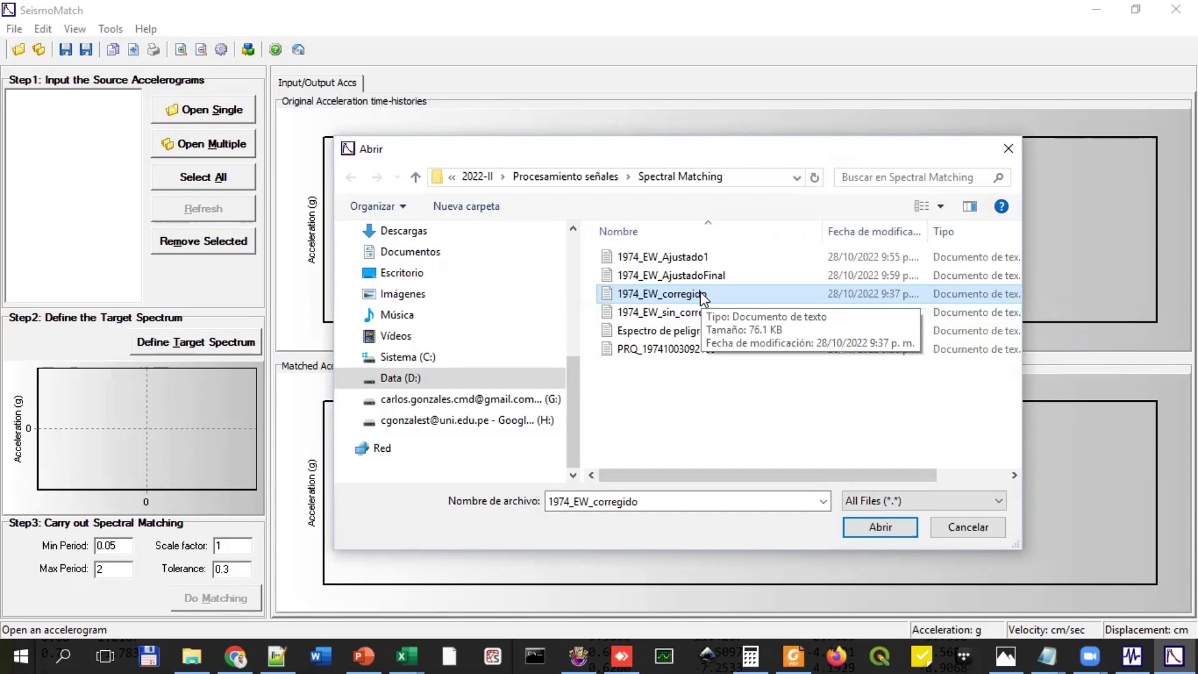
{"action": "left_click", "coordinate": [882, 527]}
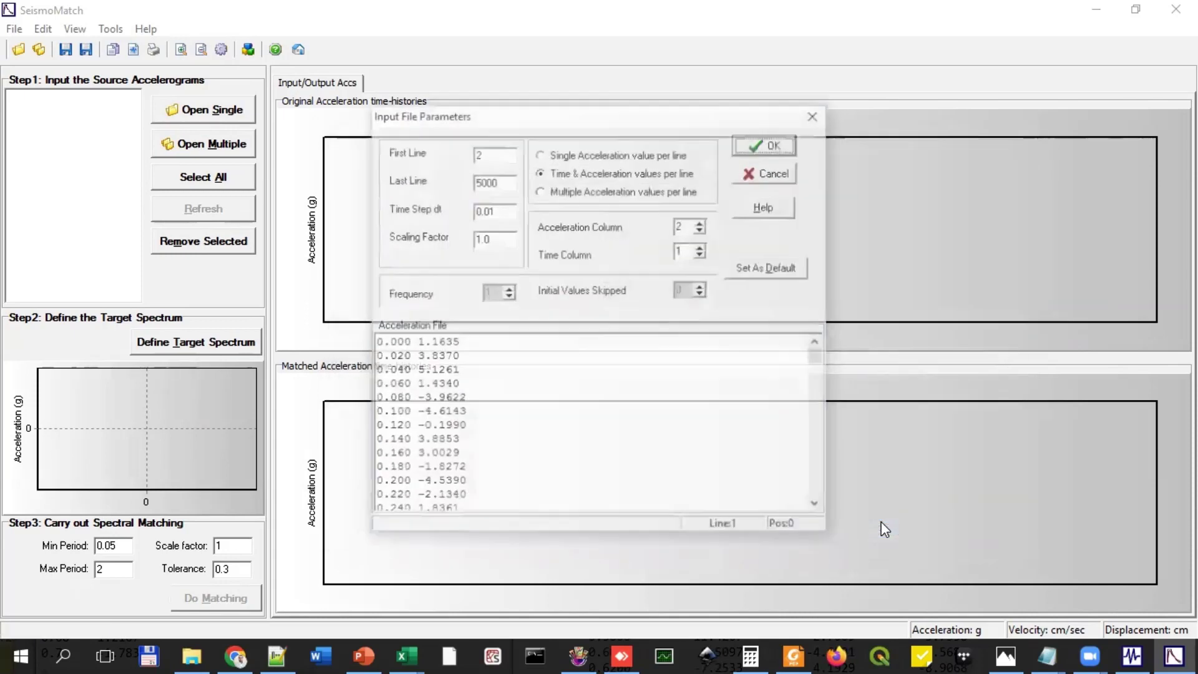
Step: Set the accelerogram's input range to lines 1 through 4898 with a time step of 0.02, then dismiss the import
{"action": "double_click", "coordinate": [477, 154]}
{"action": "type", "text": "1"}
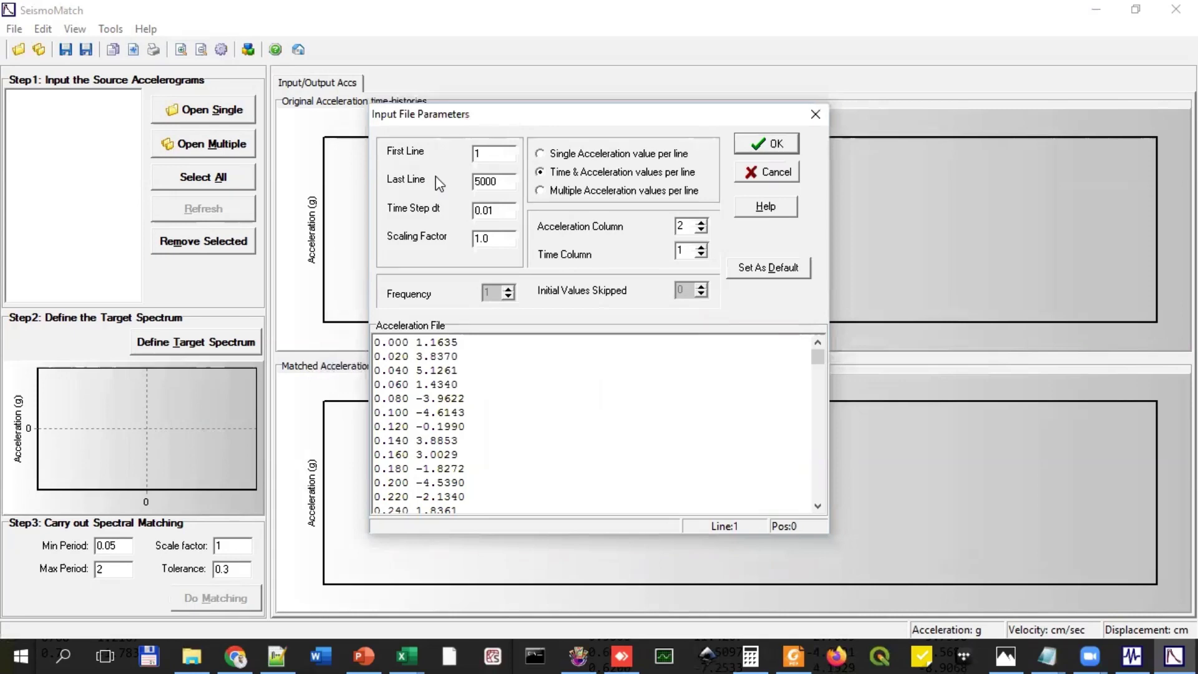
{"action": "type", "text": "4898"}
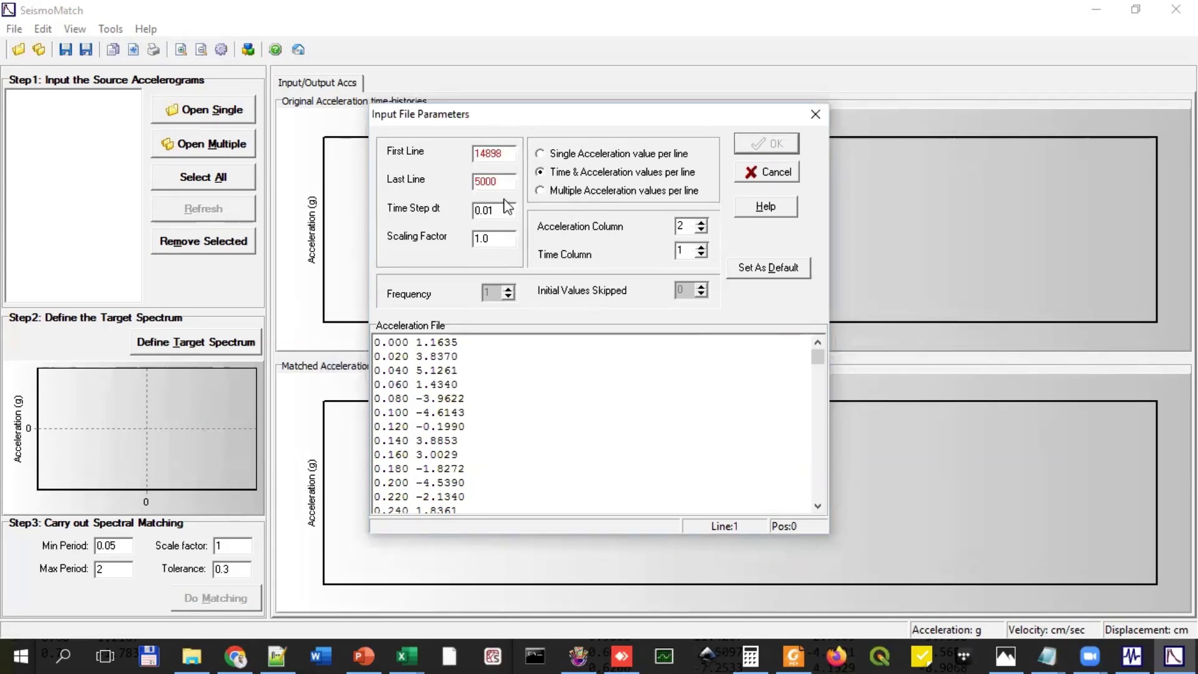
{"action": "key", "text": "BackSpace"}
{"action": "key", "text": "BackSpace"}
{"action": "key", "text": "BackSpace"}
{"action": "key", "text": "BackSpace"}
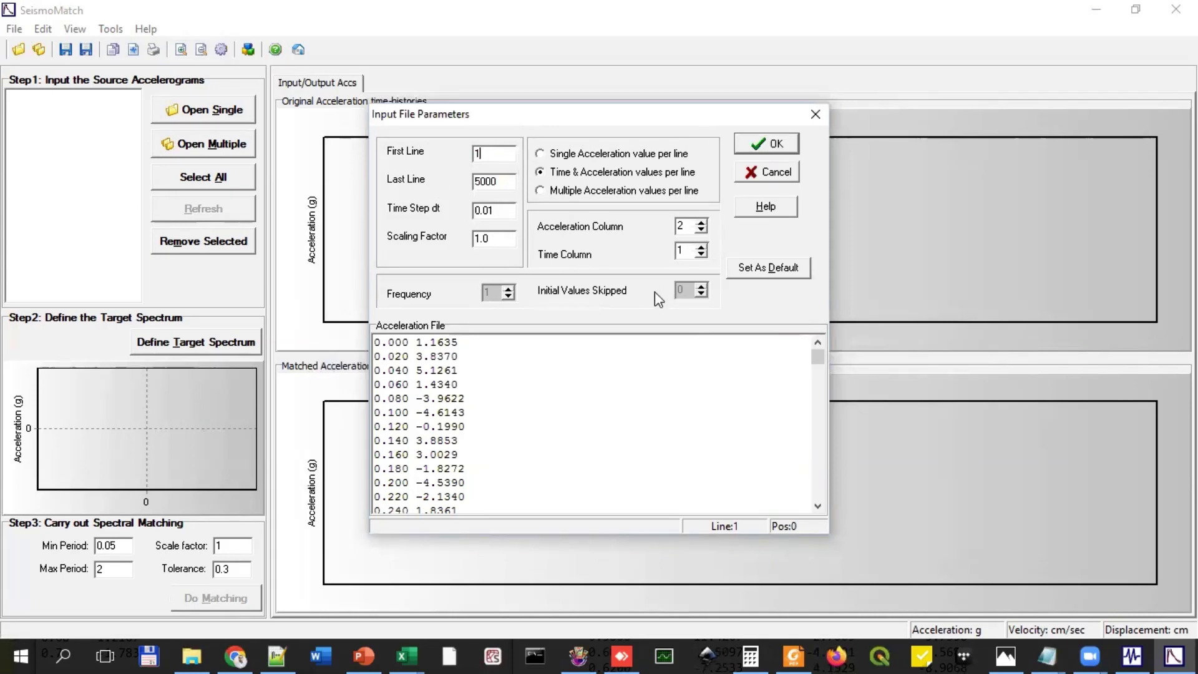
{"action": "key", "text": "Tab"}
{"action": "type", "text": "4898"}
{"action": "key", "text": "Tab"}
{"action": "key", "text": "End"}
{"action": "left_click", "coordinate": [504, 242]}
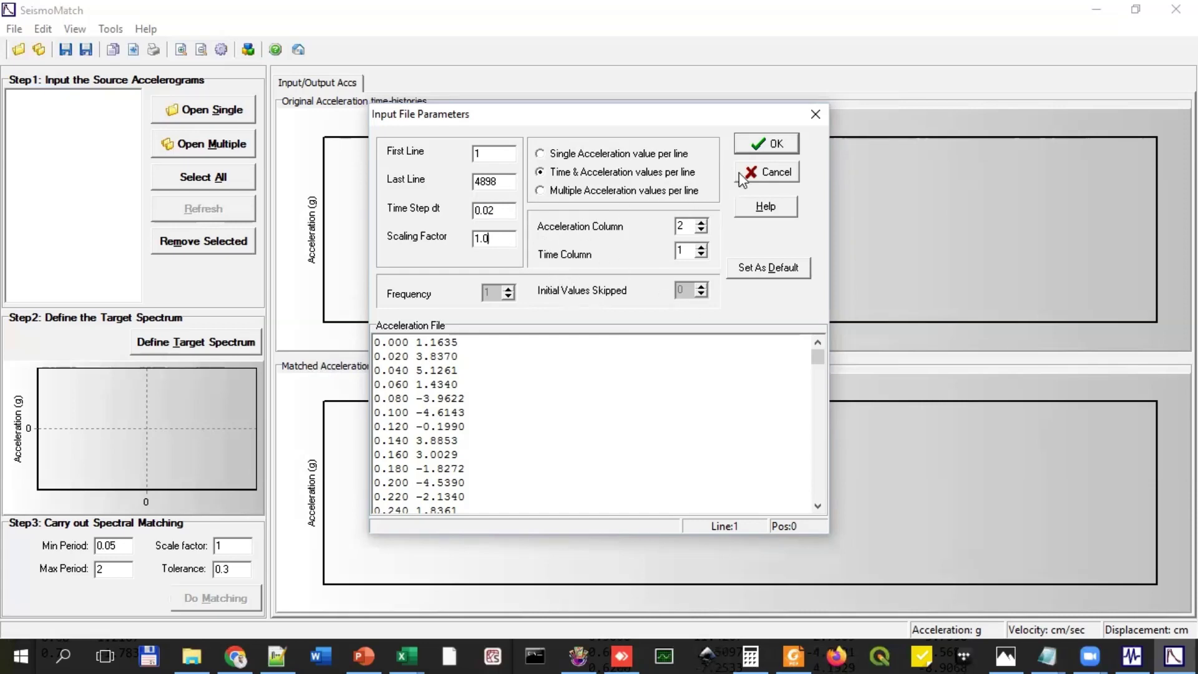
{"action": "left_click", "coordinate": [770, 172]}
Step: Change the acceleration units in the program settings to cm/sec2
{"action": "left_click", "coordinate": [221, 48]}
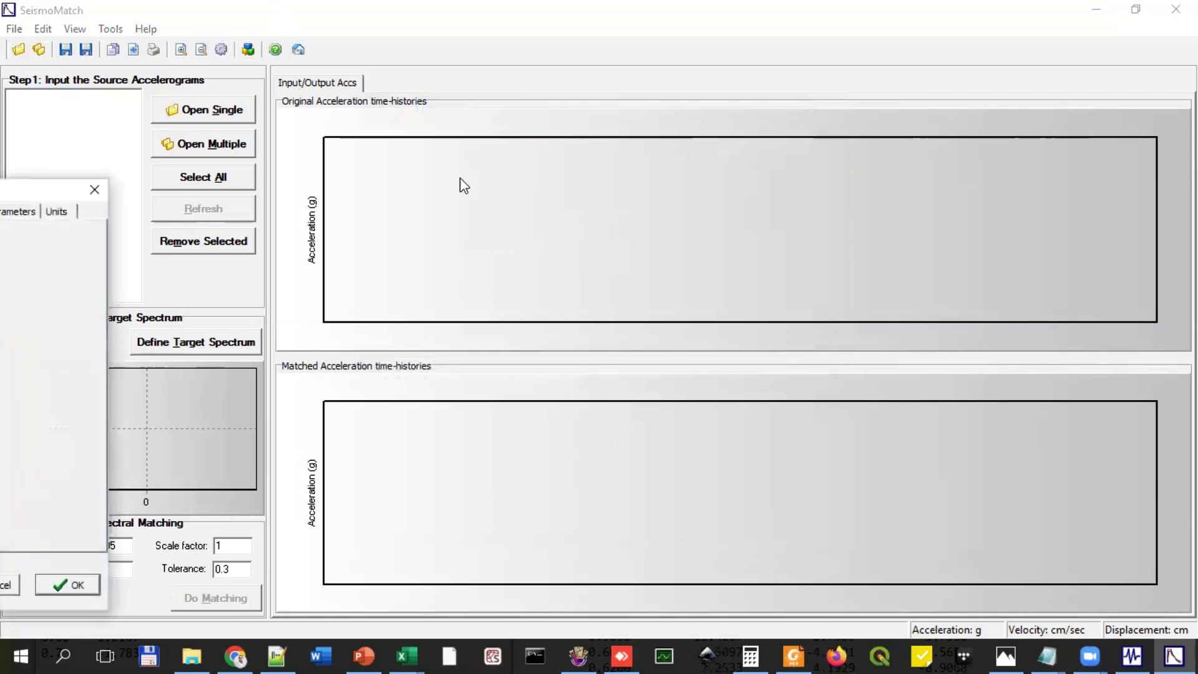
{"action": "left_click", "coordinate": [898, 203]}
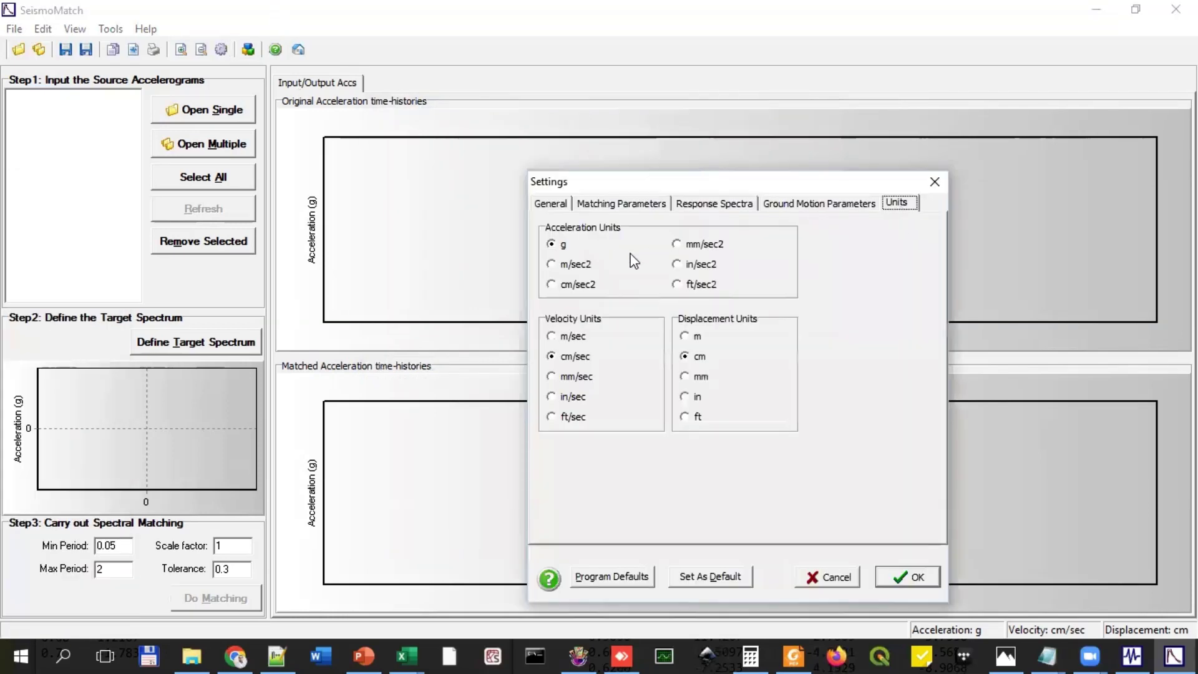
{"action": "left_click", "coordinate": [552, 284]}
{"action": "left_click", "coordinate": [909, 576]}
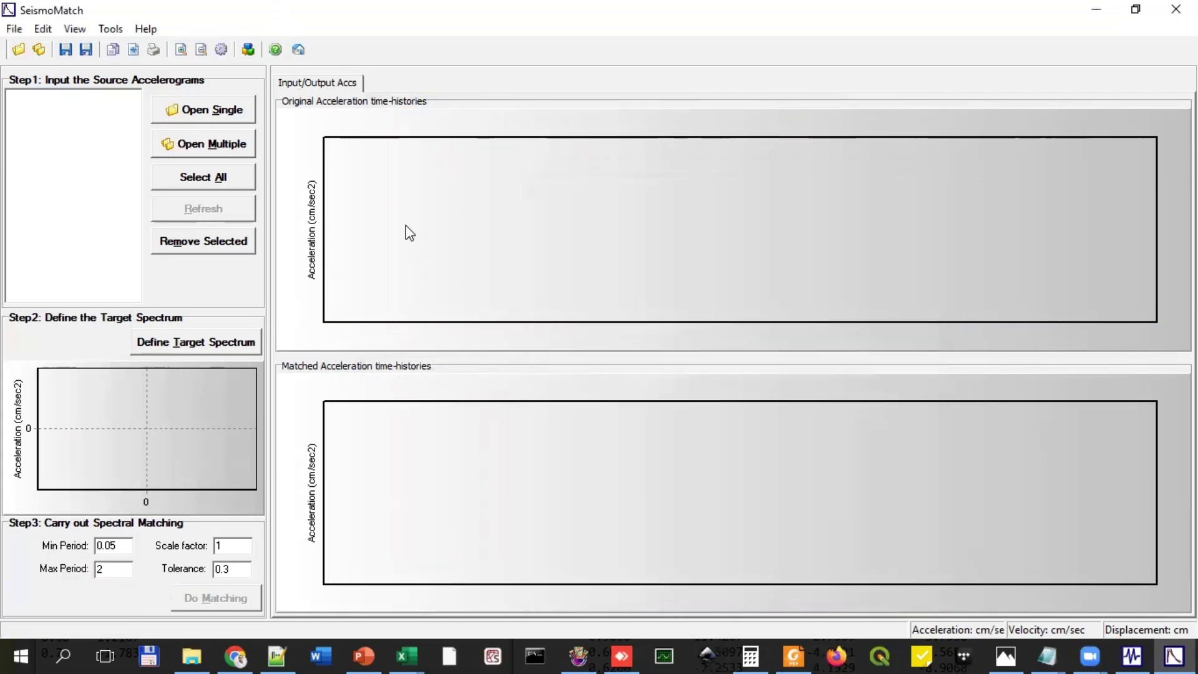
Step: Open 1974_EW_corregido as a single source accelerogram using the existing input file parameters
{"action": "left_click", "coordinate": [253, 119]}
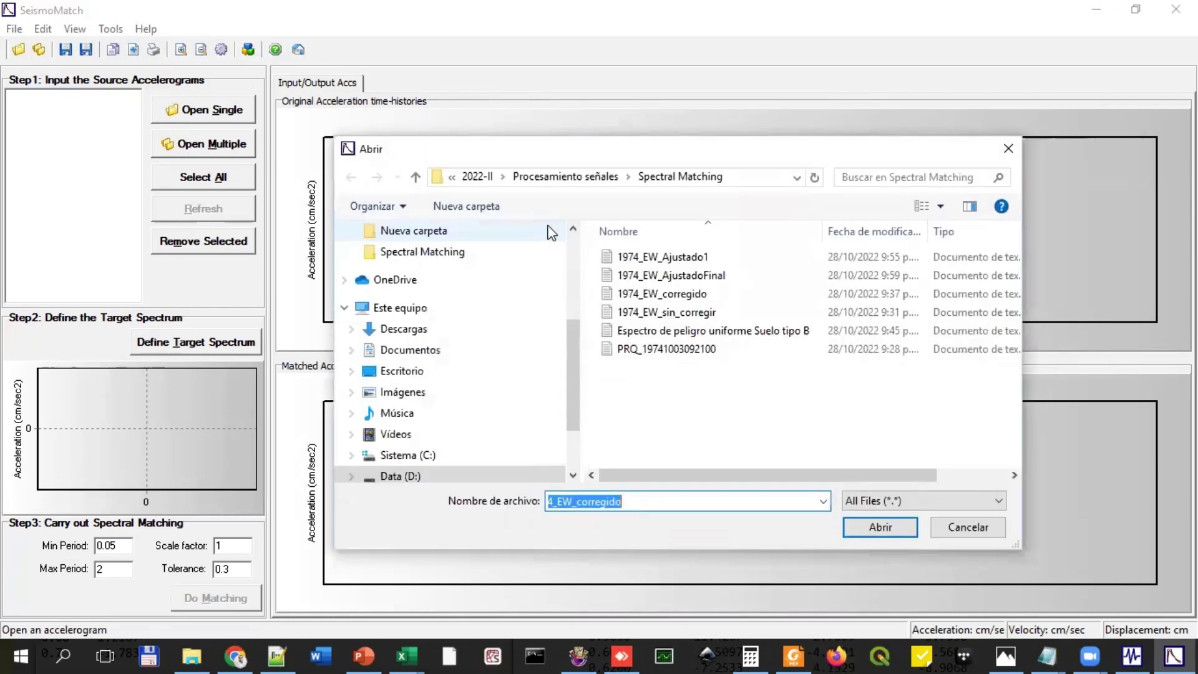
{"action": "double_click", "coordinate": [666, 309]}
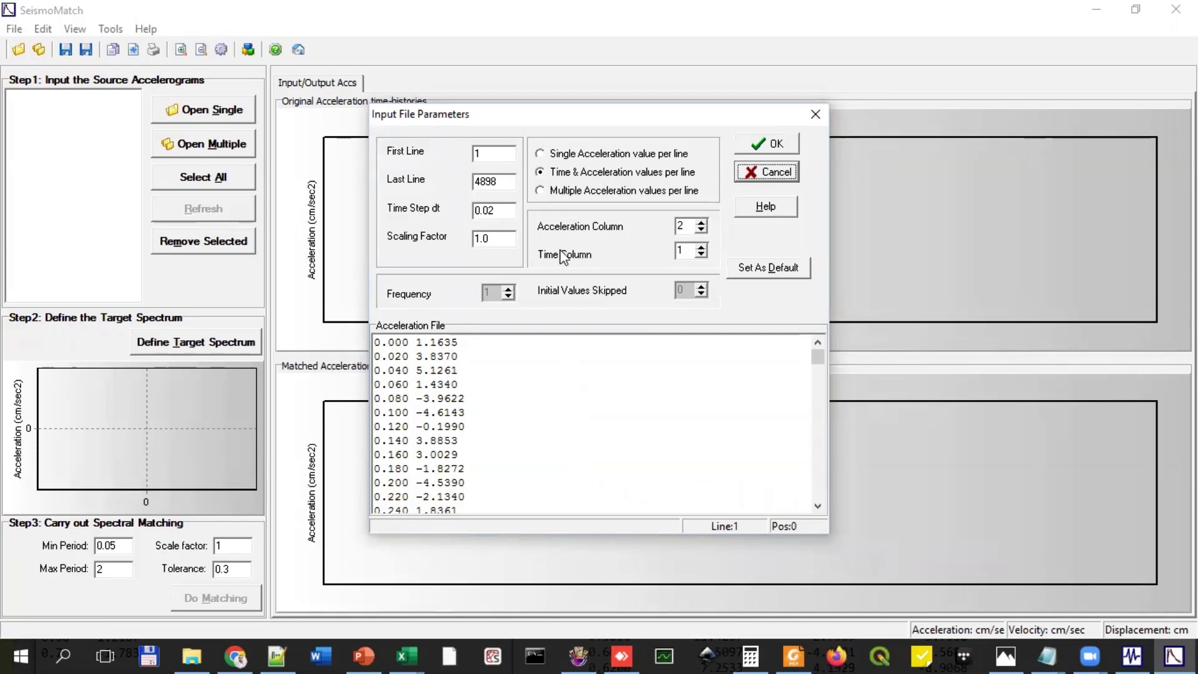
{"action": "left_click", "coordinate": [758, 148]}
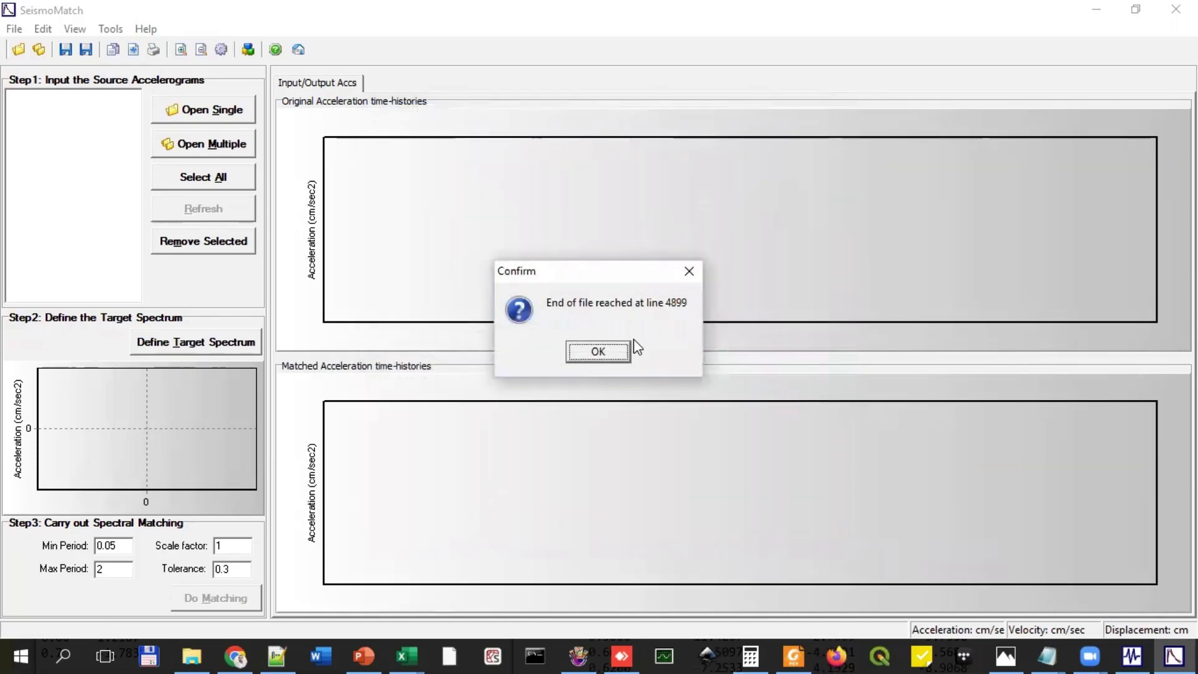
{"action": "left_click", "coordinate": [608, 351]}
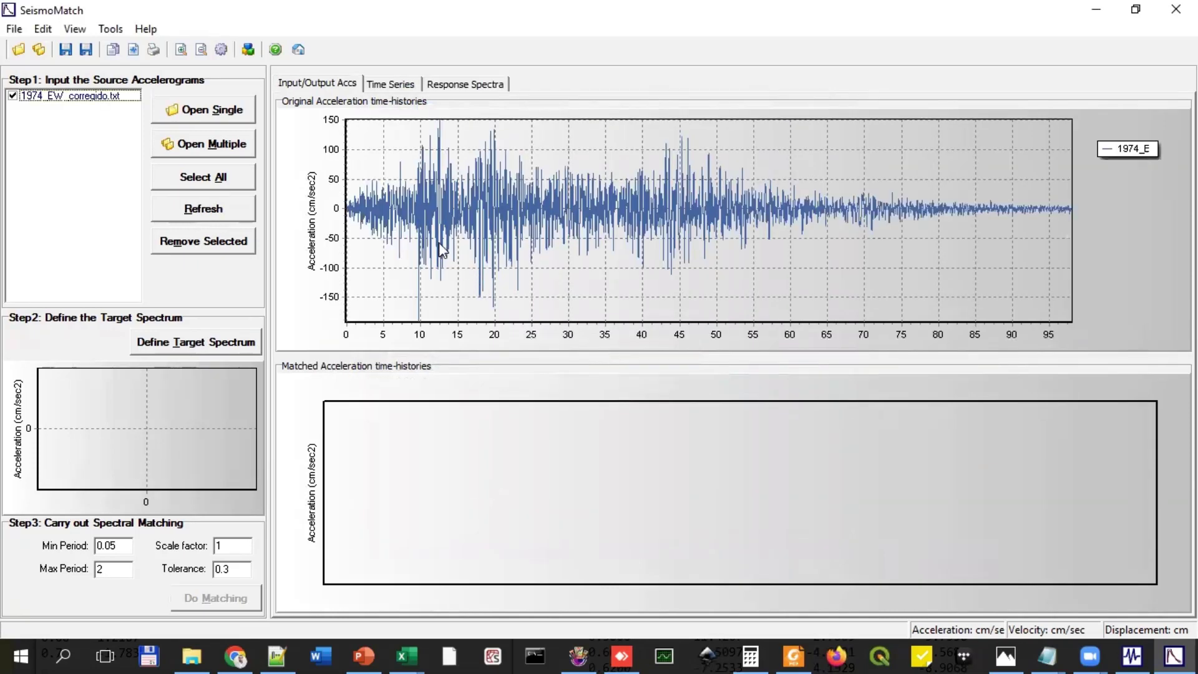
Step: Define the target spectrum from the file Espectro de peligro uniforme Suelo tipo B, listing all file types
{"action": "left_click", "coordinate": [241, 341]}
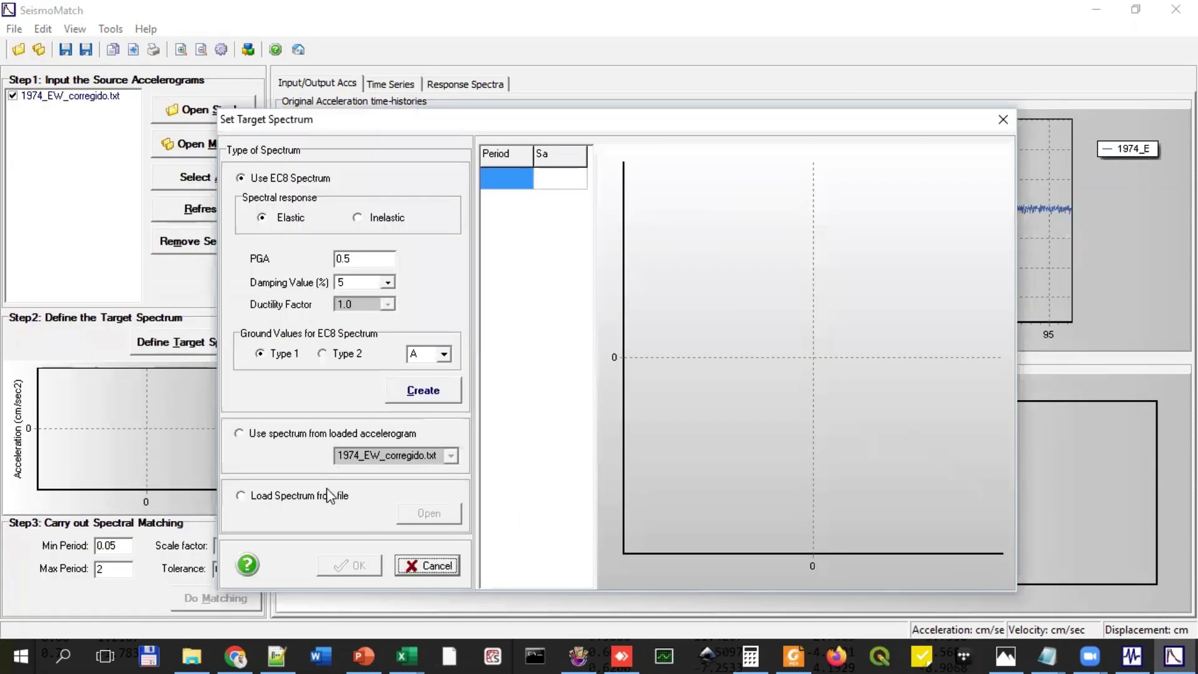
{"action": "left_click", "coordinate": [329, 496]}
{"action": "left_click", "coordinate": [430, 513]}
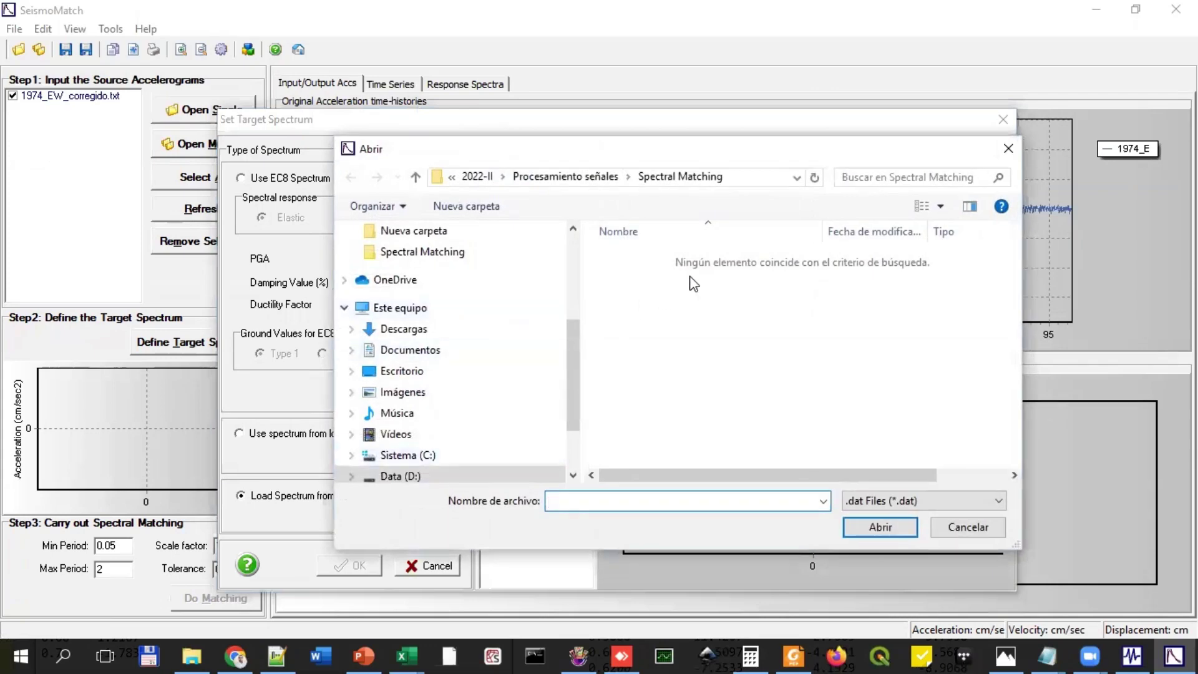
{"action": "left_click", "coordinate": [935, 500]}
{"action": "left_click", "coordinate": [911, 548]}
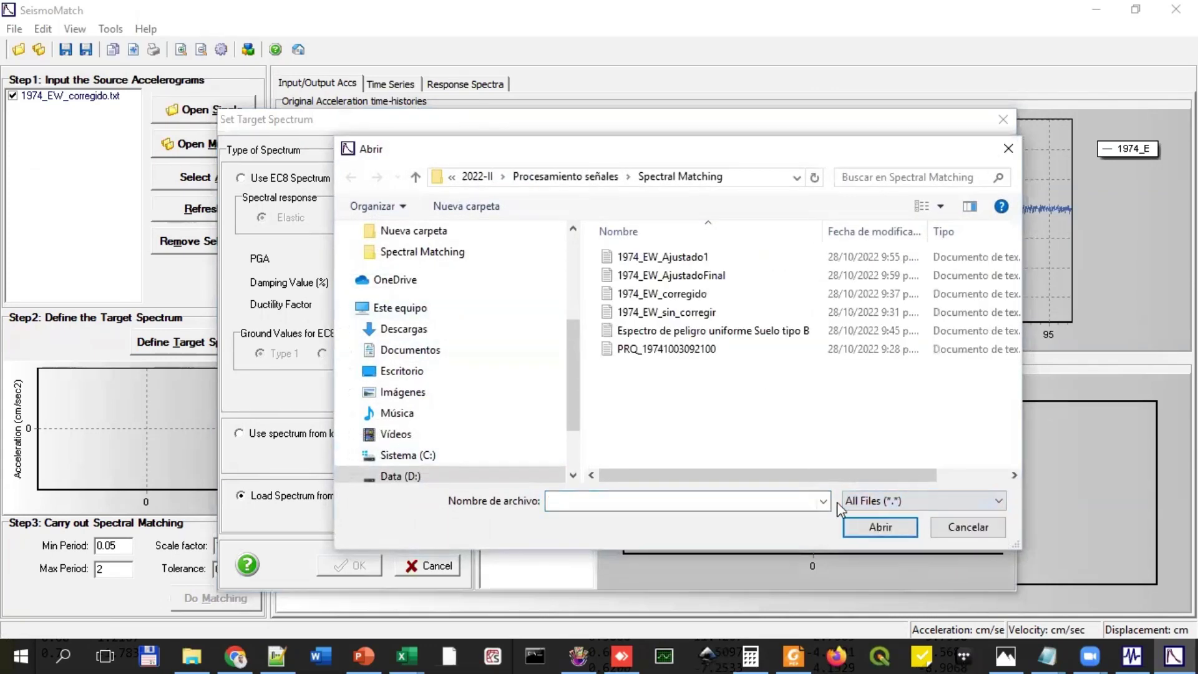
{"action": "double_click", "coordinate": [711, 331]}
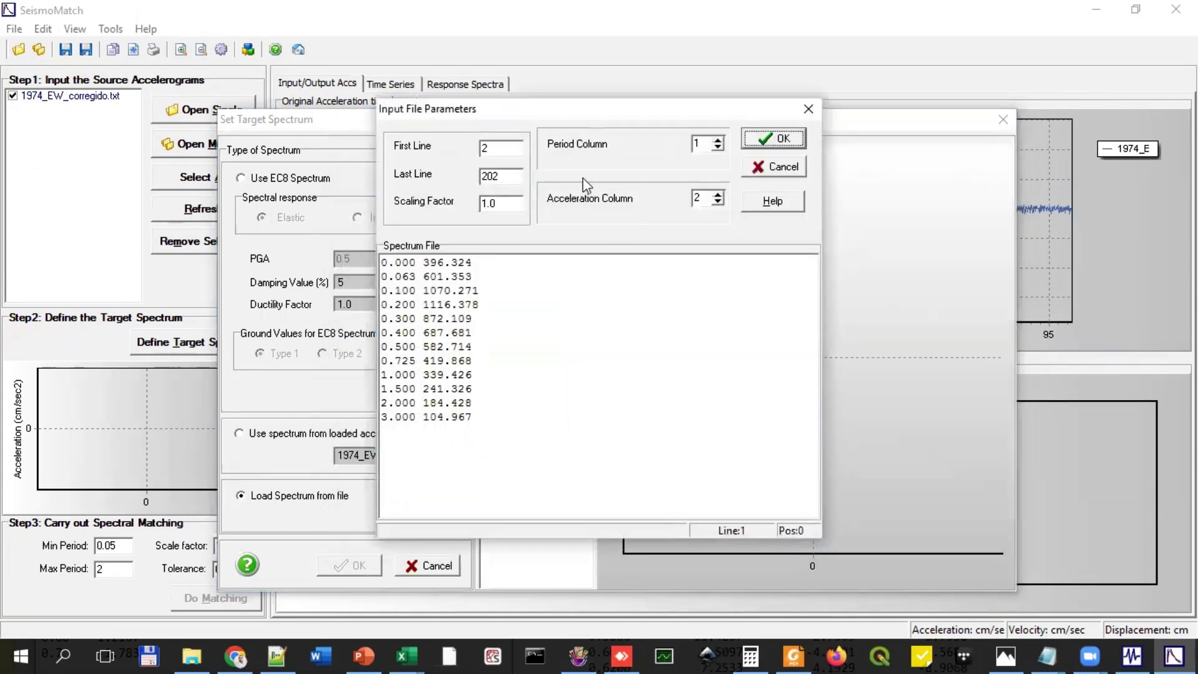
Step: Read the target spectrum file from line 1 to line 12 and accept it as the target spectrum
{"action": "left_click_drag", "start_coordinate": [518, 148], "coordinate": [441, 148]}
{"action": "type", "text": "1"}
{"action": "double_click", "coordinate": [505, 176]}
{"action": "type", "text": "12"}
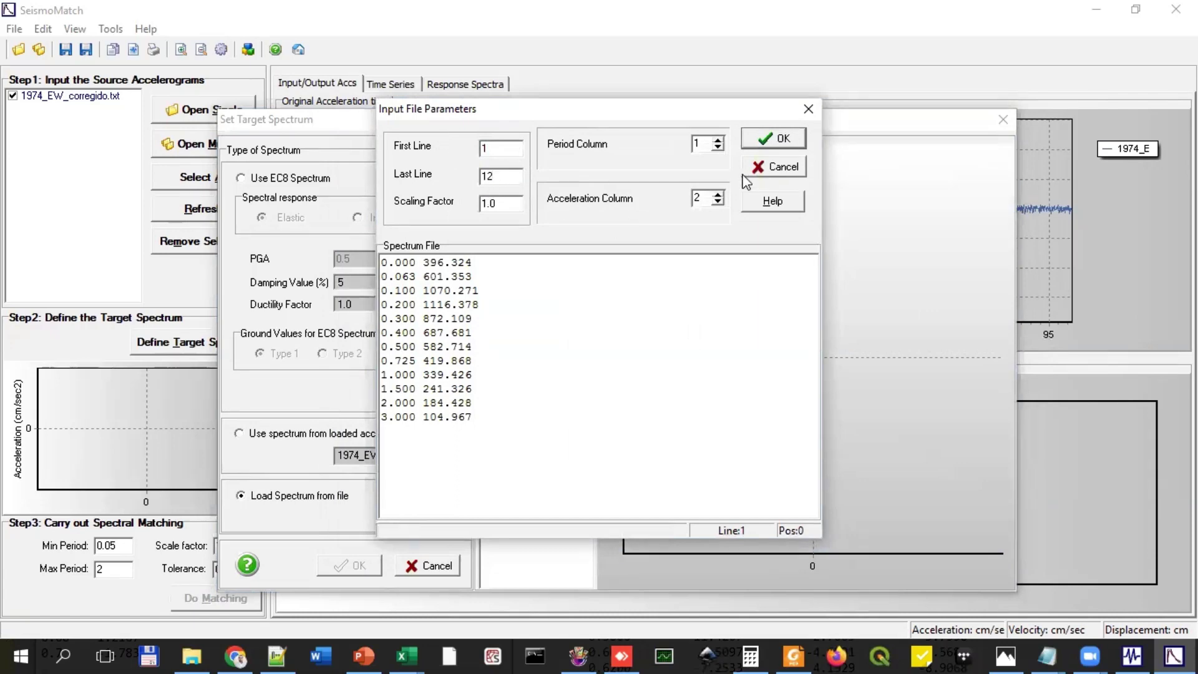
{"action": "left_click", "coordinate": [700, 203]}
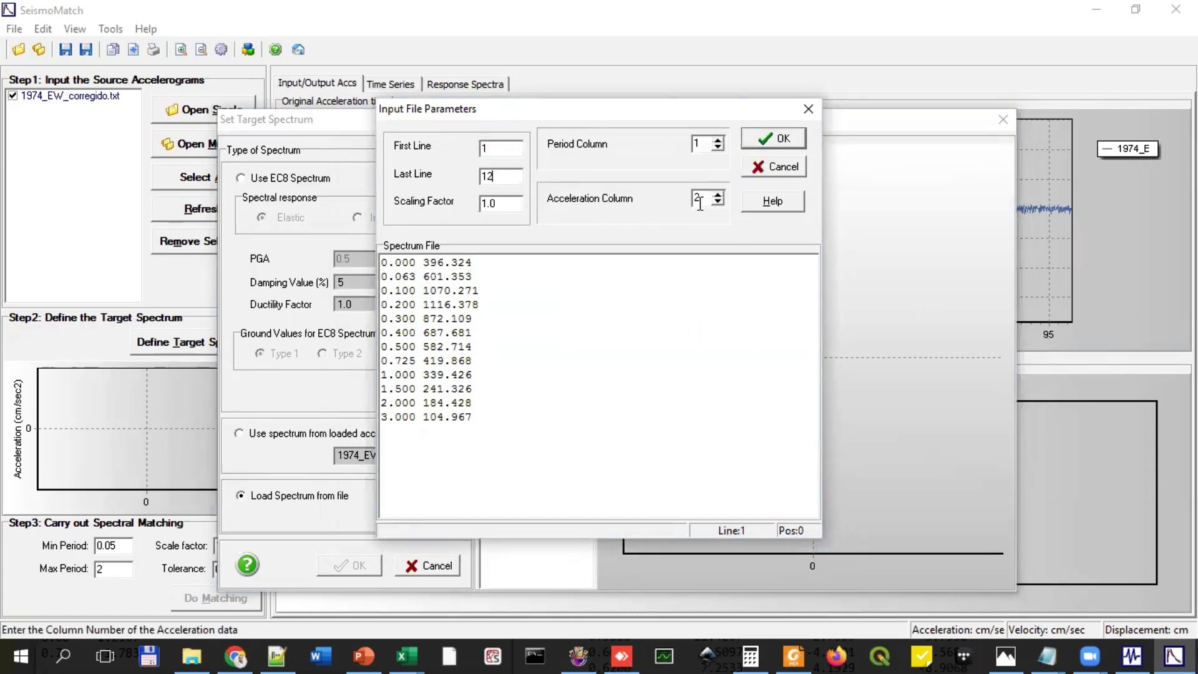
{"action": "left_click", "coordinate": [772, 142]}
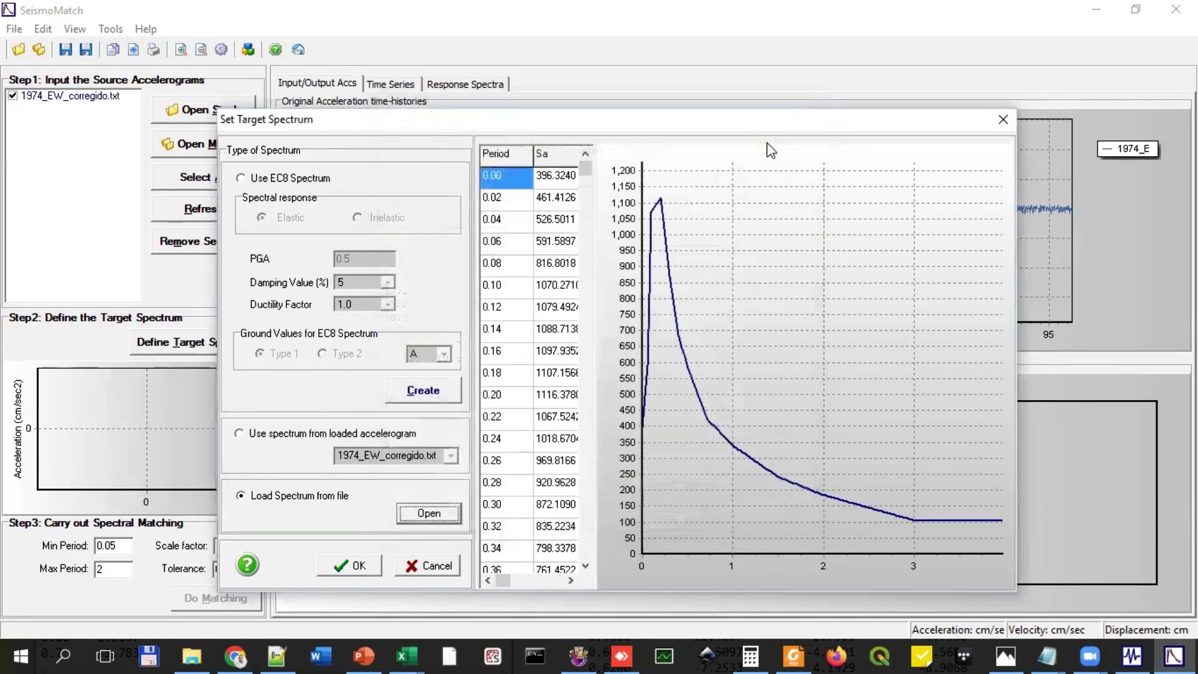
{"action": "left_click", "coordinate": [365, 568]}
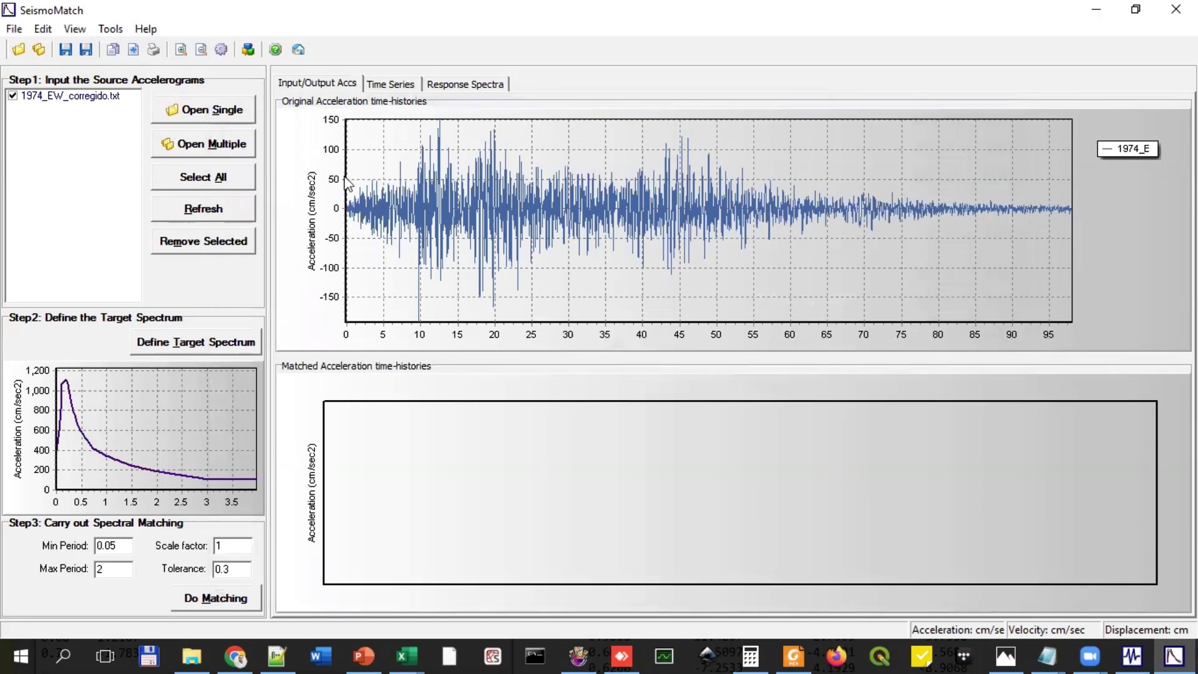
Step: Display the original accelerogram's acceleration response spectrum against period, together with the target spectrum
{"action": "left_click", "coordinate": [455, 86]}
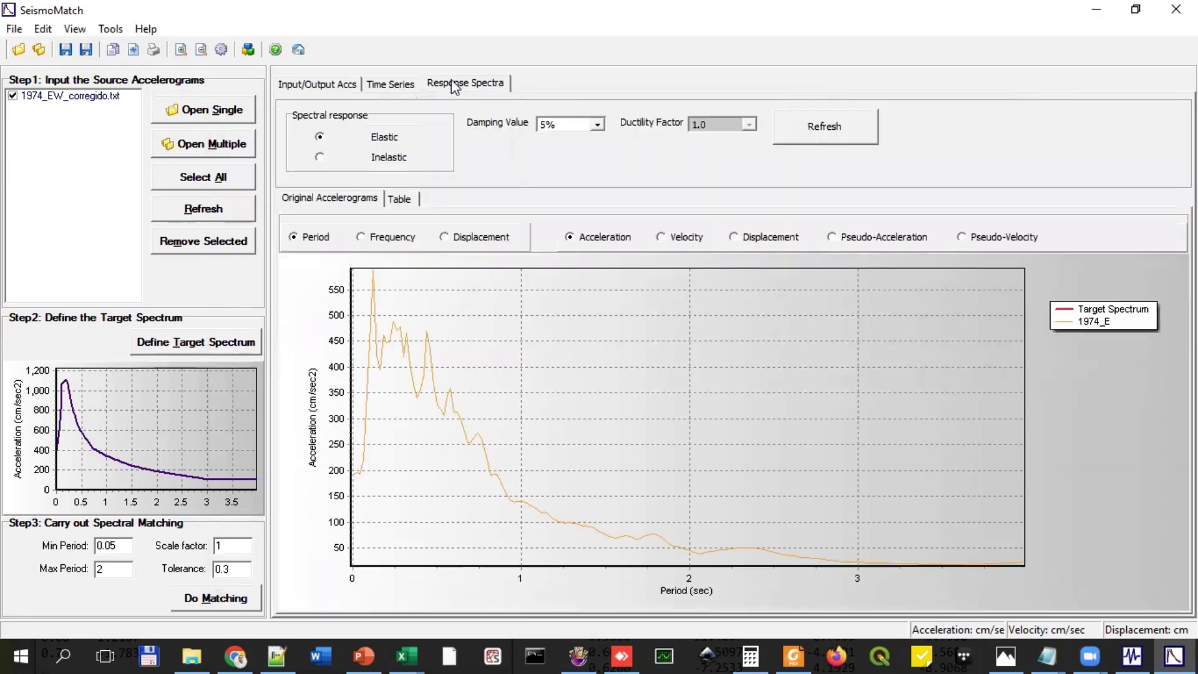
{"action": "left_click", "coordinate": [373, 237]}
{"action": "left_click", "coordinate": [306, 238]}
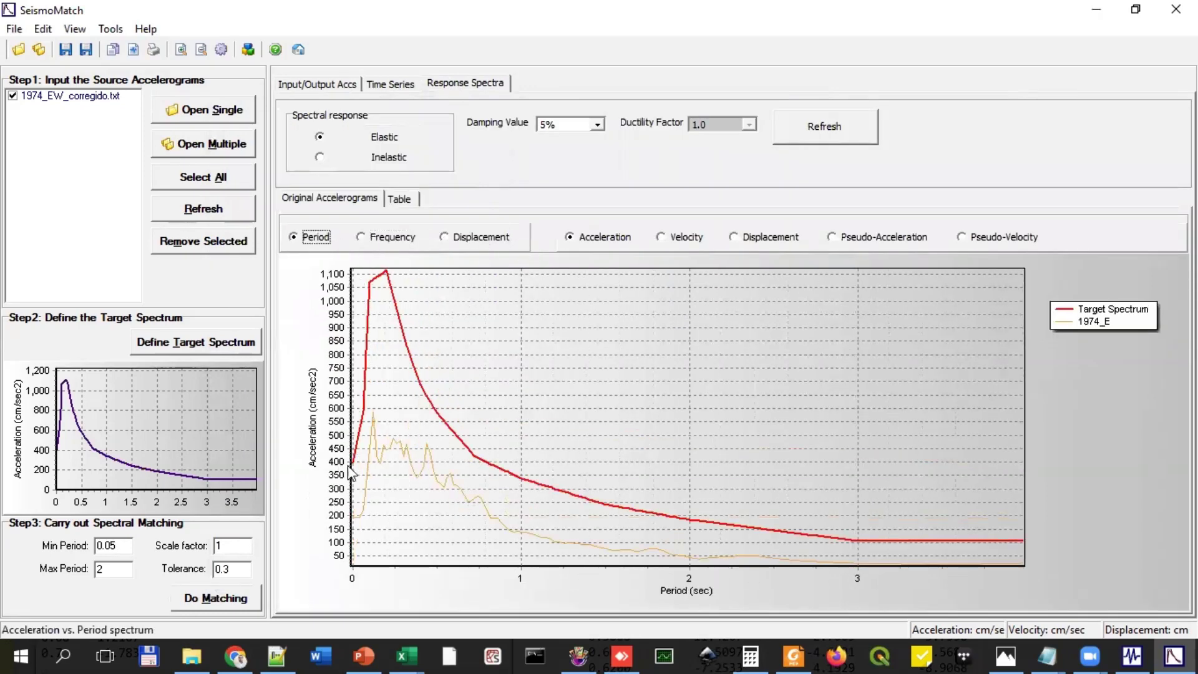
Step: Run the spectral matching with minimum period 0.02, maximum period 0.2, scale factor 2 and tolerance 0.1
{"action": "left_click", "coordinate": [122, 546]}
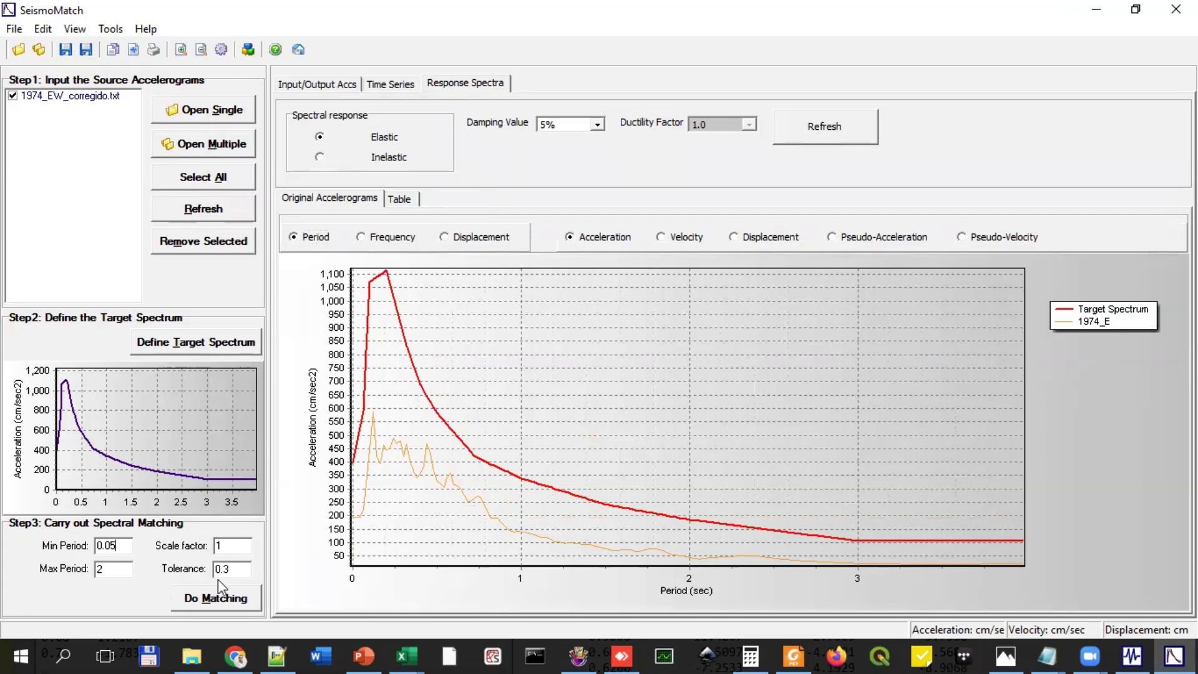
{"action": "key", "text": "BackSpace"}
{"action": "type", "text": "20.2"}
{"action": "double_click", "coordinate": [233, 548]}
{"action": "type", "text": "2"}
{"action": "key", "text": "BackSpace"}
{"action": "key", "text": "BackSpace"}
{"action": "key", "text": "BackSpace"}
{"action": "type", "text": "0.1"}
{"action": "left_click", "coordinate": [223, 599]}
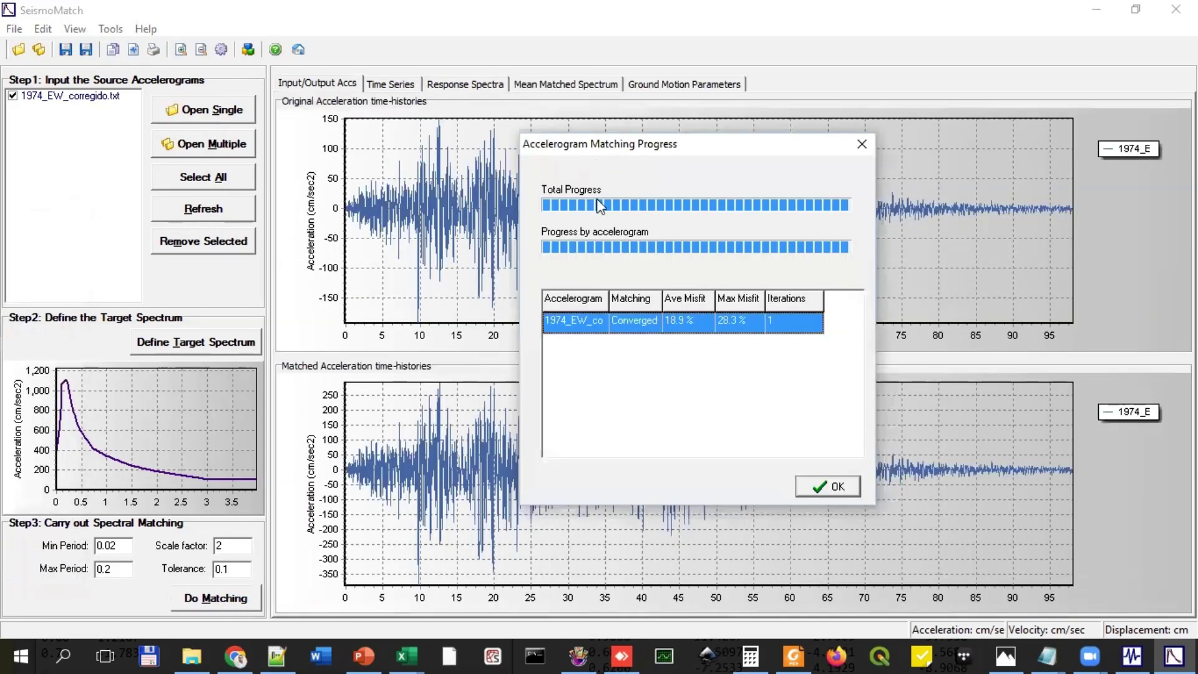
{"action": "left_click", "coordinate": [822, 489]}
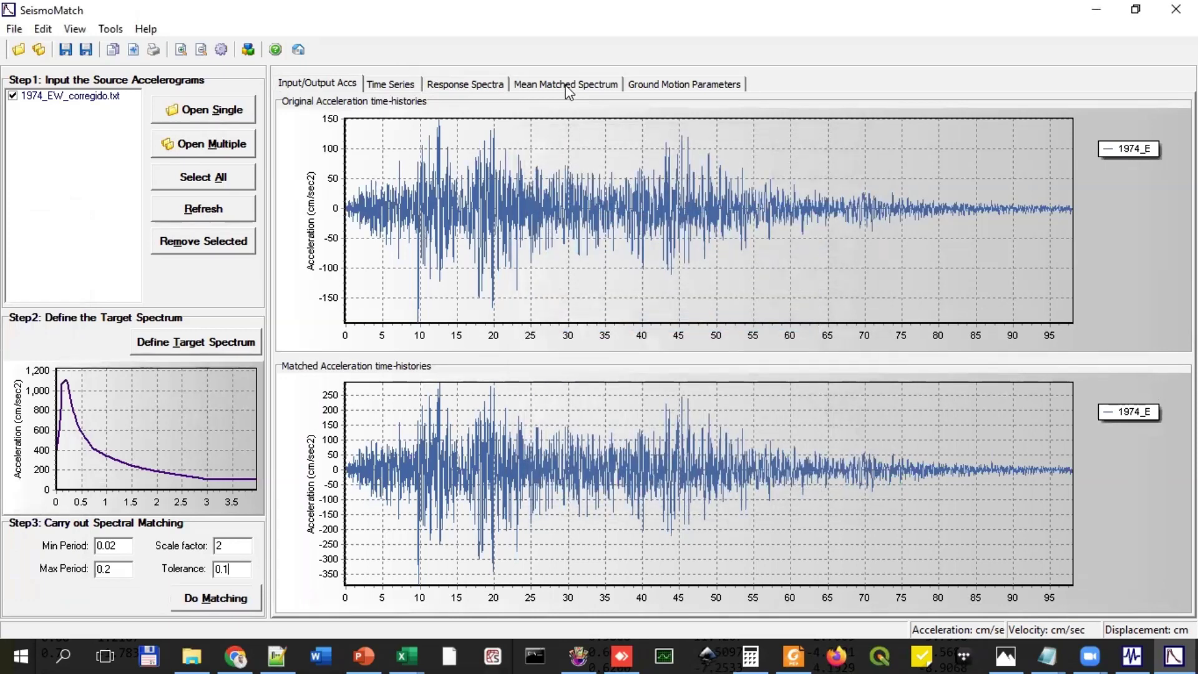
Step: Compare the response spectra of the original and matched accelerograms with the target spectrum
{"action": "left_click", "coordinate": [409, 86]}
{"action": "left_click", "coordinate": [479, 87]}
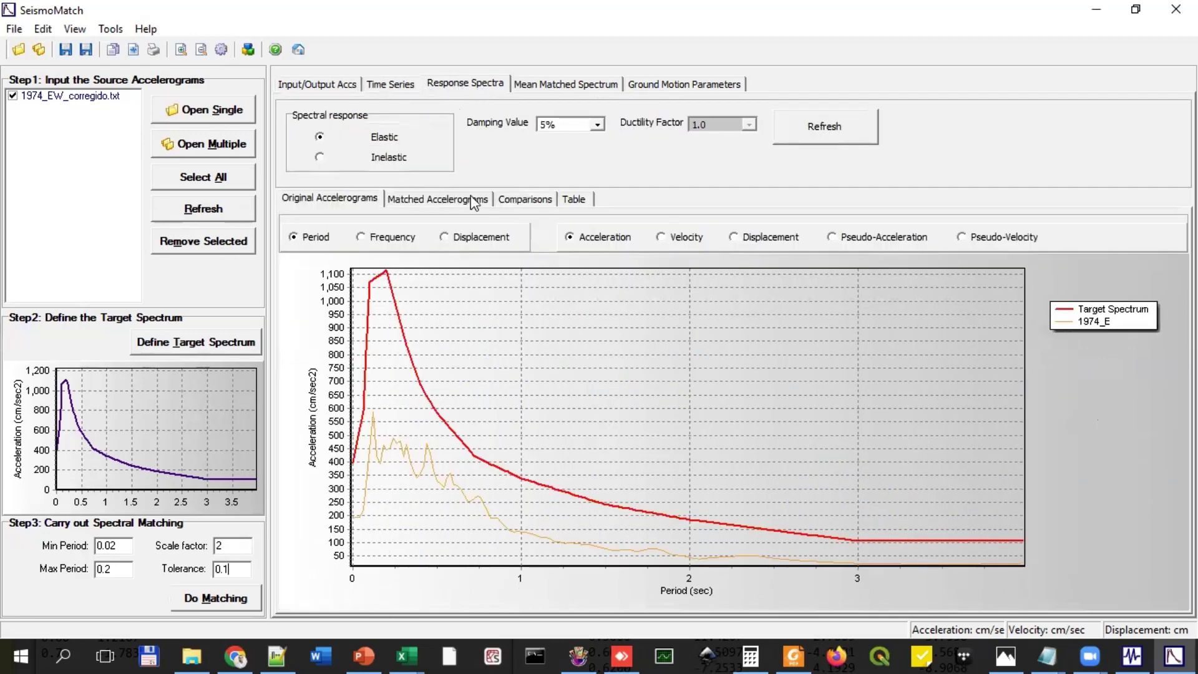
{"action": "left_click", "coordinate": [518, 203]}
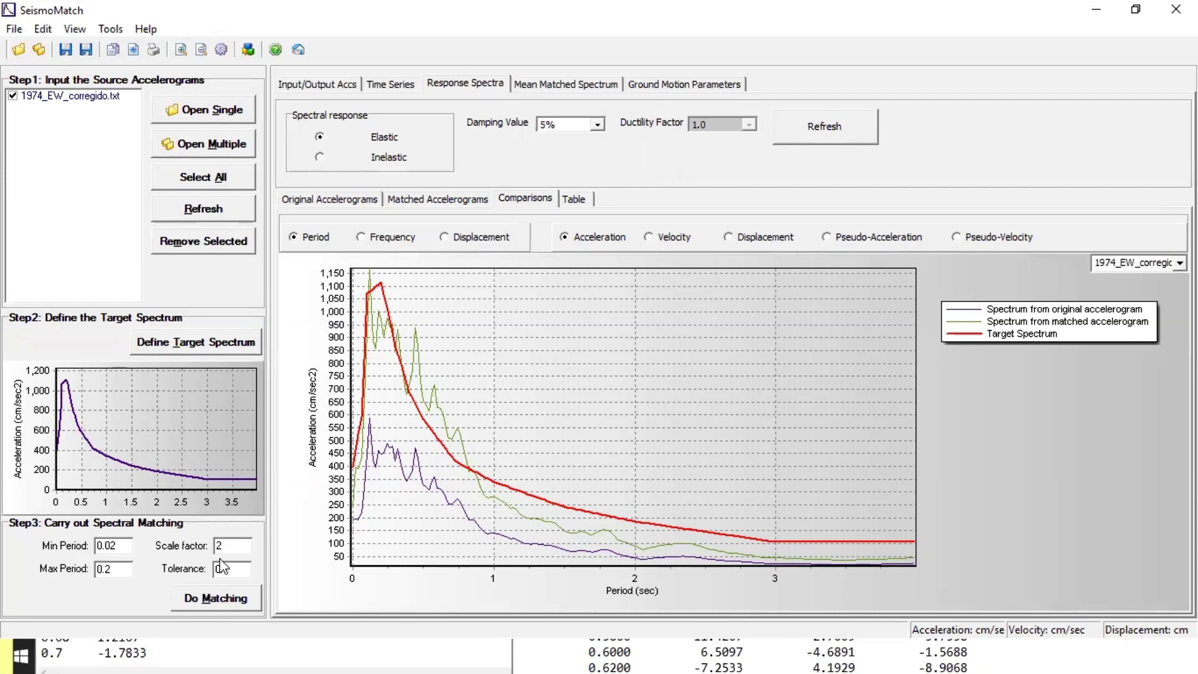
{"action": "left_click", "coordinate": [119, 568]}
Step: Review the original and matched acceleration, velocity and displacement time series, including their overlaid comparison
{"action": "left_click", "coordinate": [335, 87]}
{"action": "left_click", "coordinate": [385, 88]}
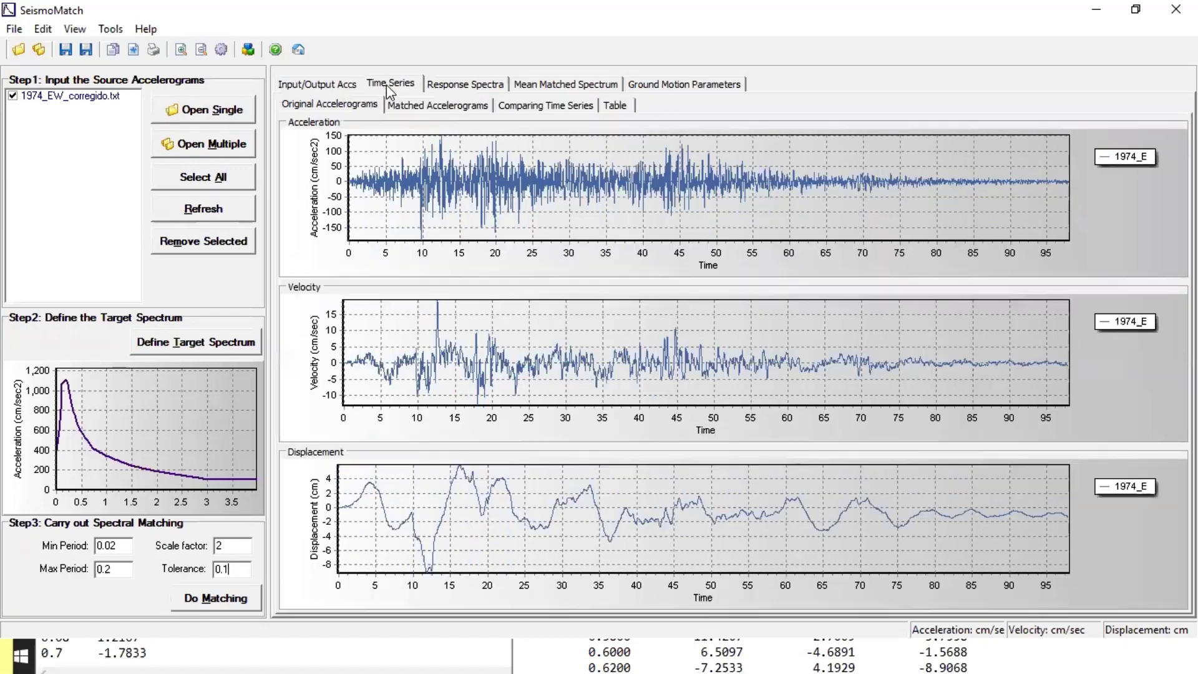
{"action": "left_click", "coordinate": [470, 106]}
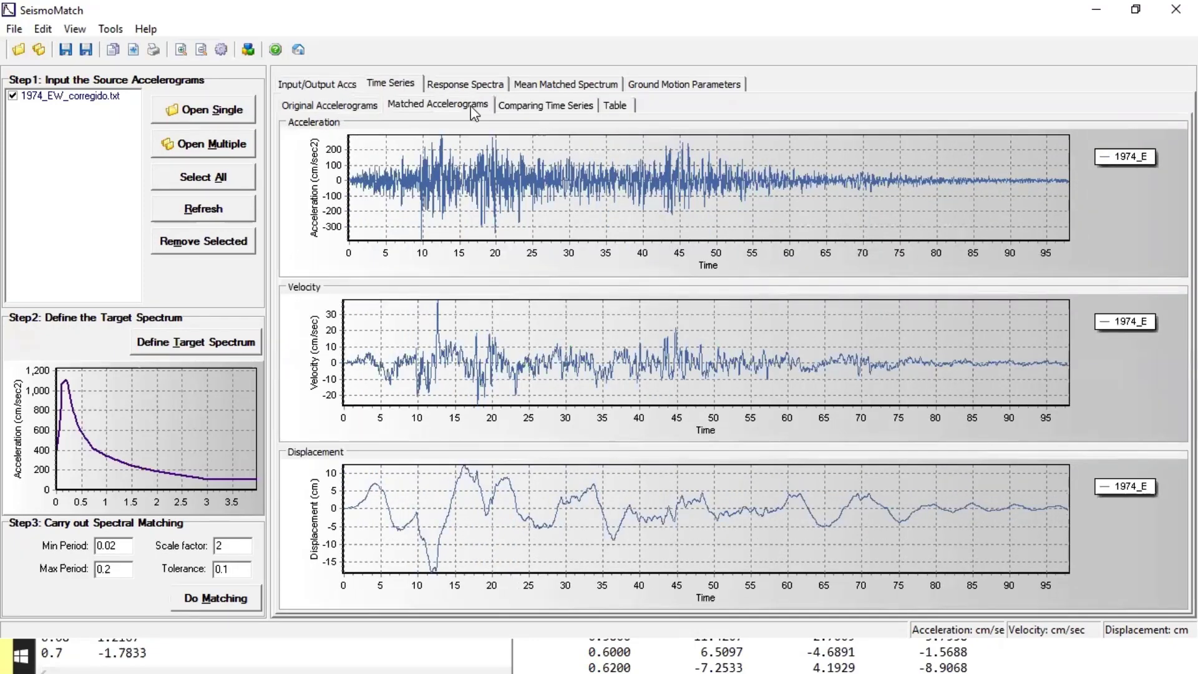
{"action": "left_click", "coordinate": [533, 106]}
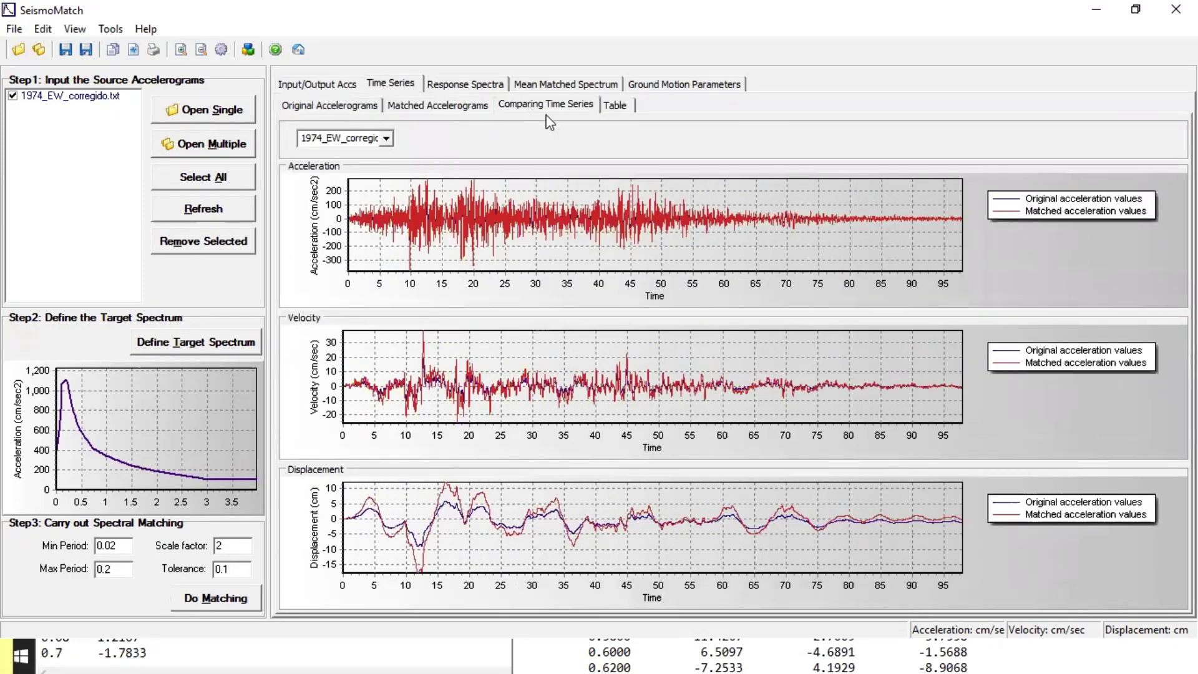
Step: Copy the entire matched accelerogram time series from the table of time series values
{"action": "left_click", "coordinate": [615, 105]}
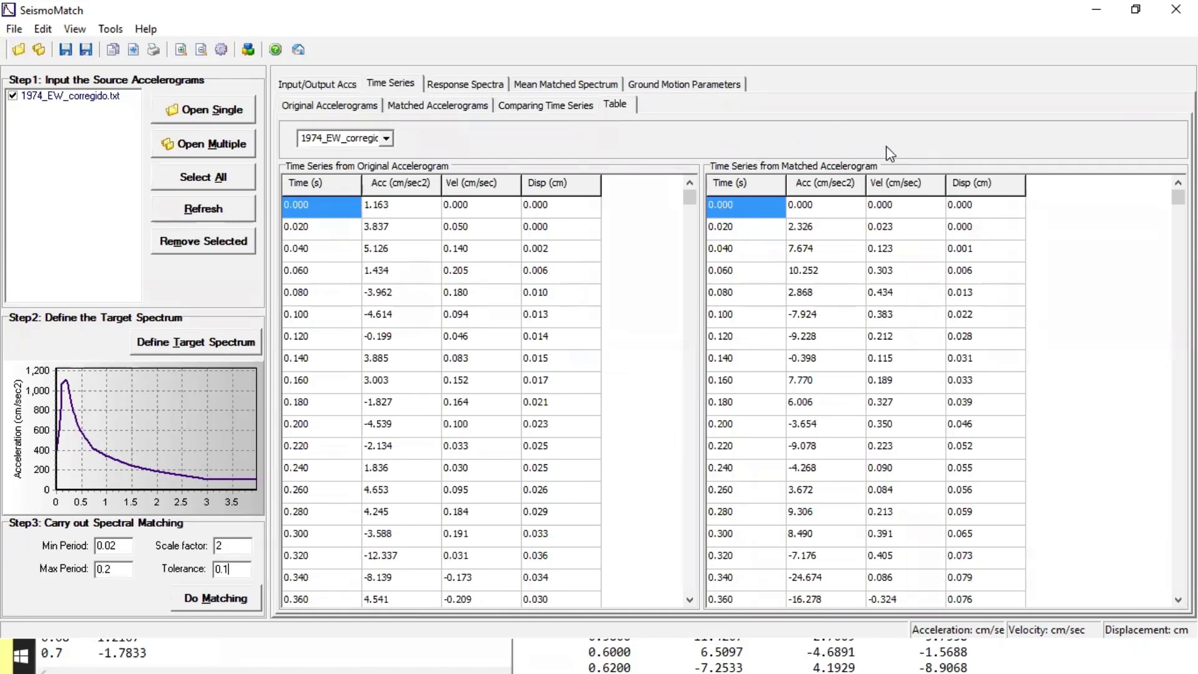
{"action": "left_click", "coordinate": [414, 229]}
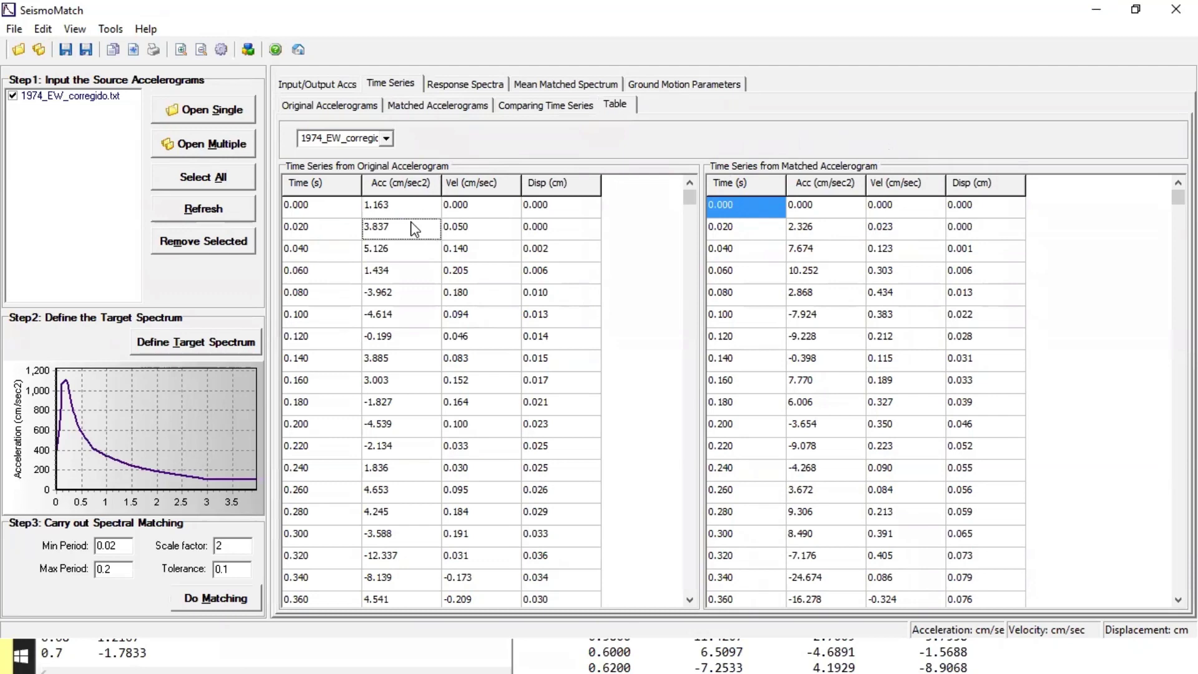
{"action": "left_click", "coordinate": [331, 211]}
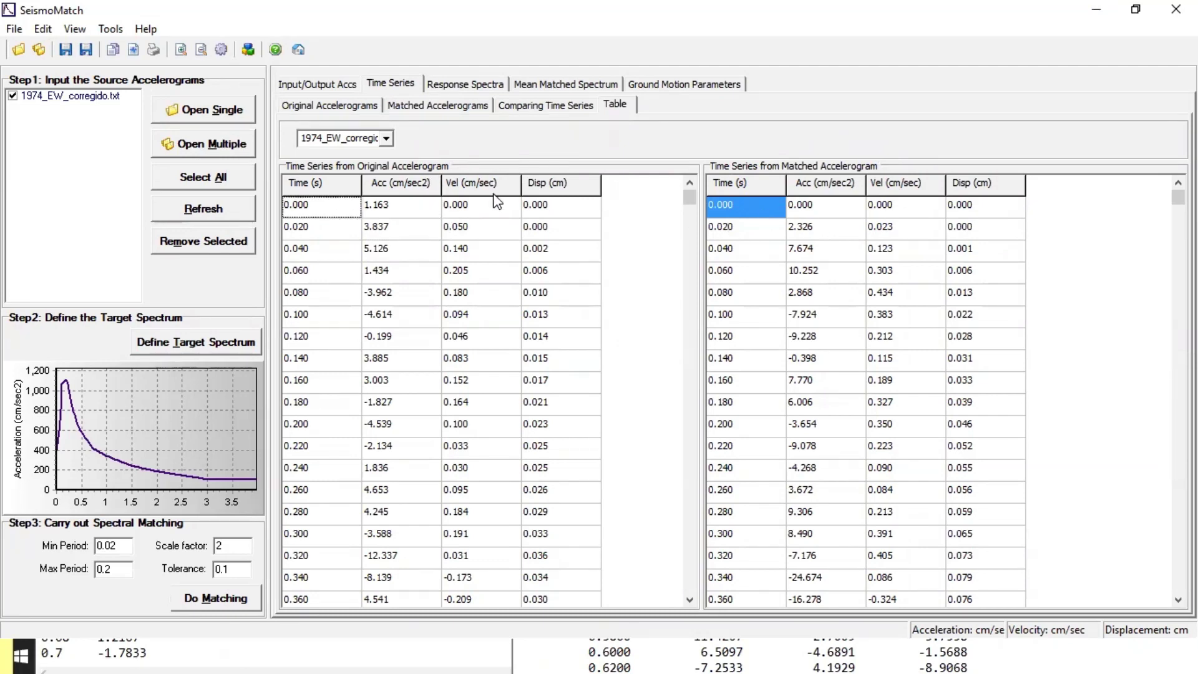
{"action": "left_click", "coordinate": [860, 210]}
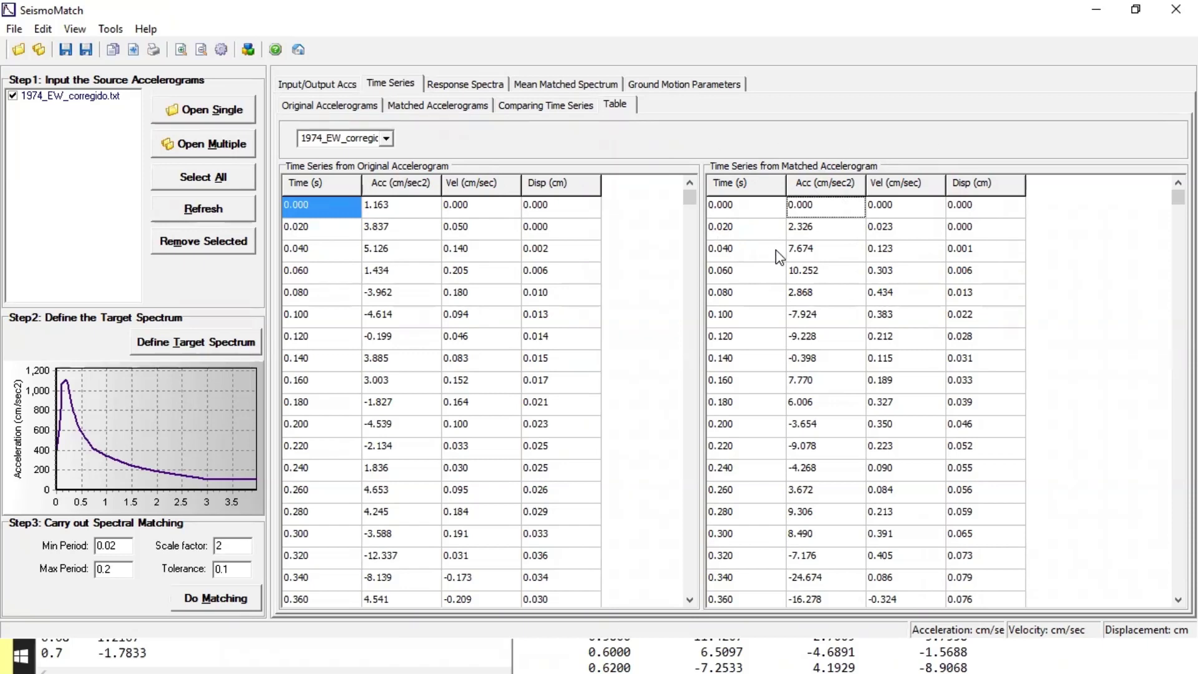
{"action": "right_click", "coordinate": [816, 228]}
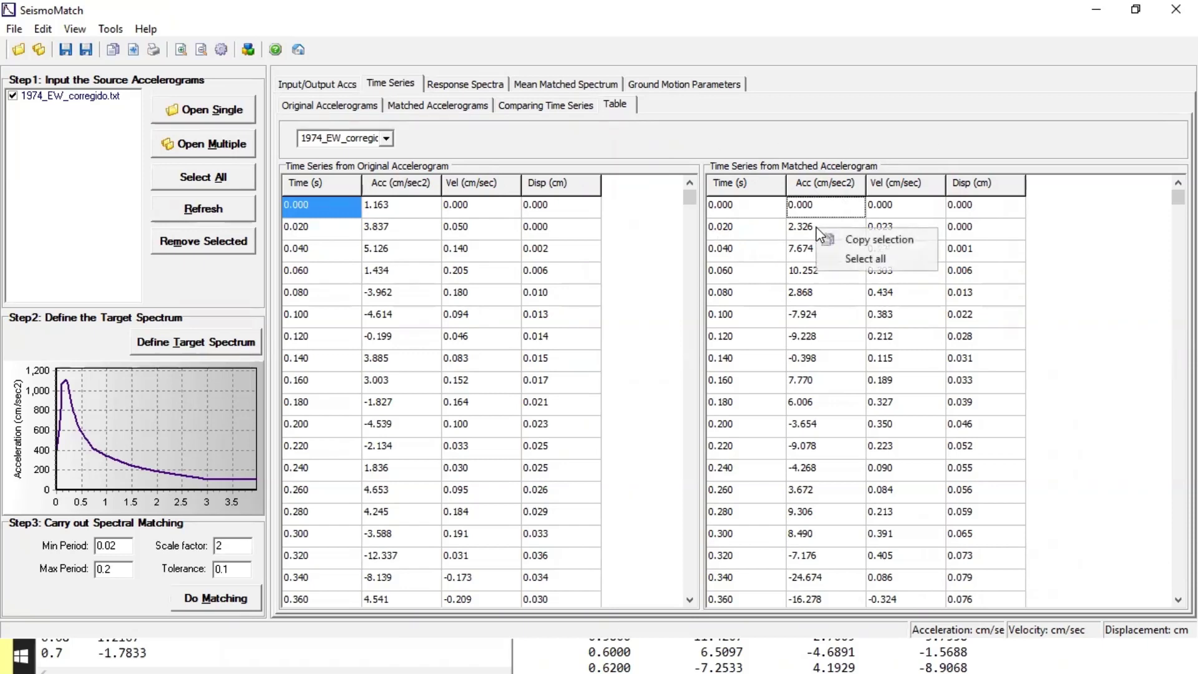
{"action": "left_click", "coordinate": [856, 267]}
{"action": "right_click", "coordinate": [829, 261]}
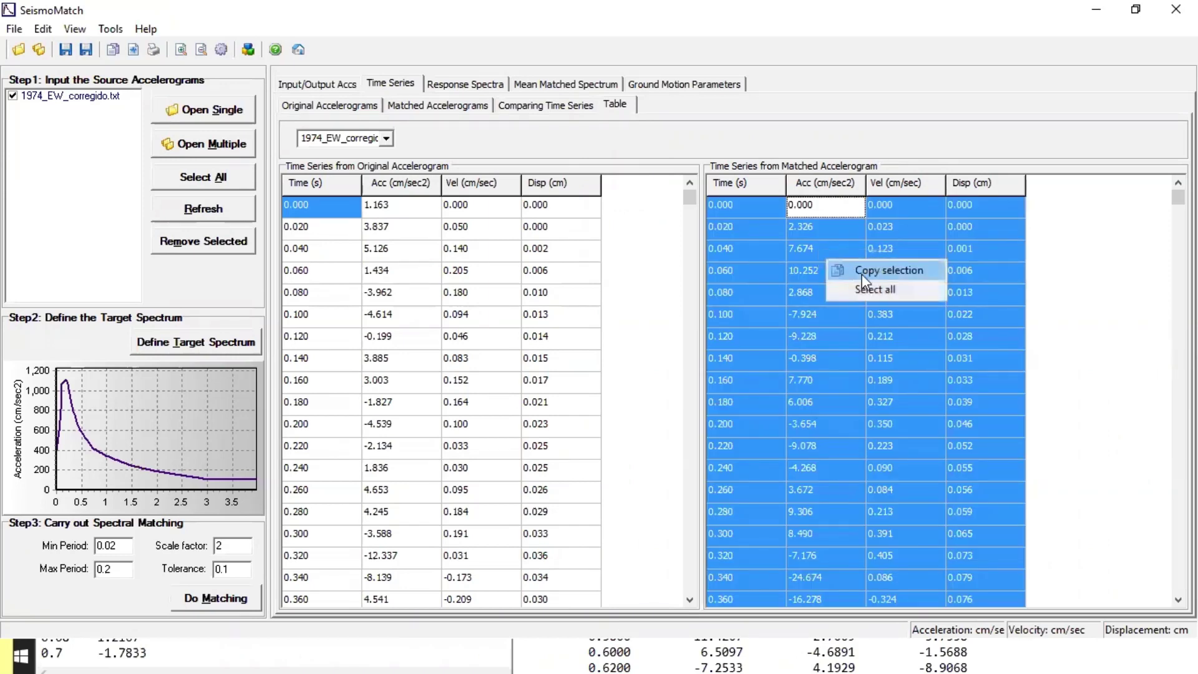
{"action": "left_click", "coordinate": [879, 272]}
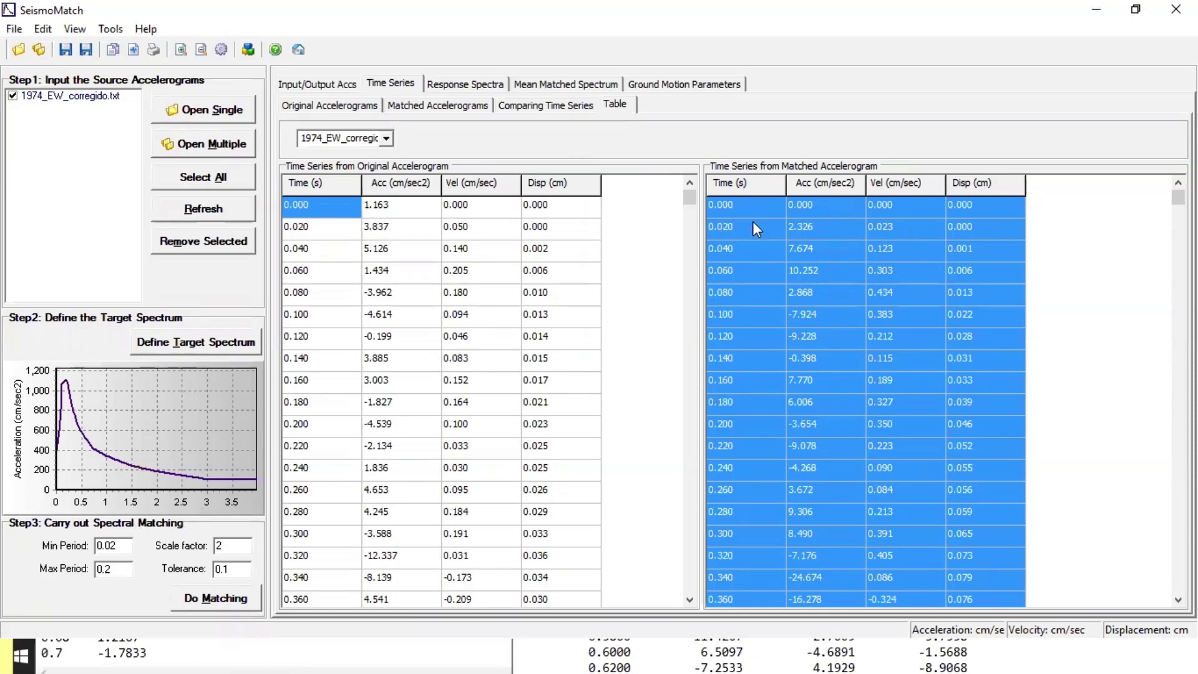
Step: In File Explorer, open D:\Cursos Pregrado\EC-514G\2022-II\Procesamiento señales\Spectral Matching, select 1974_EW_Ajustado1 and shrink the window
{"action": "key", "text": "super+e"}
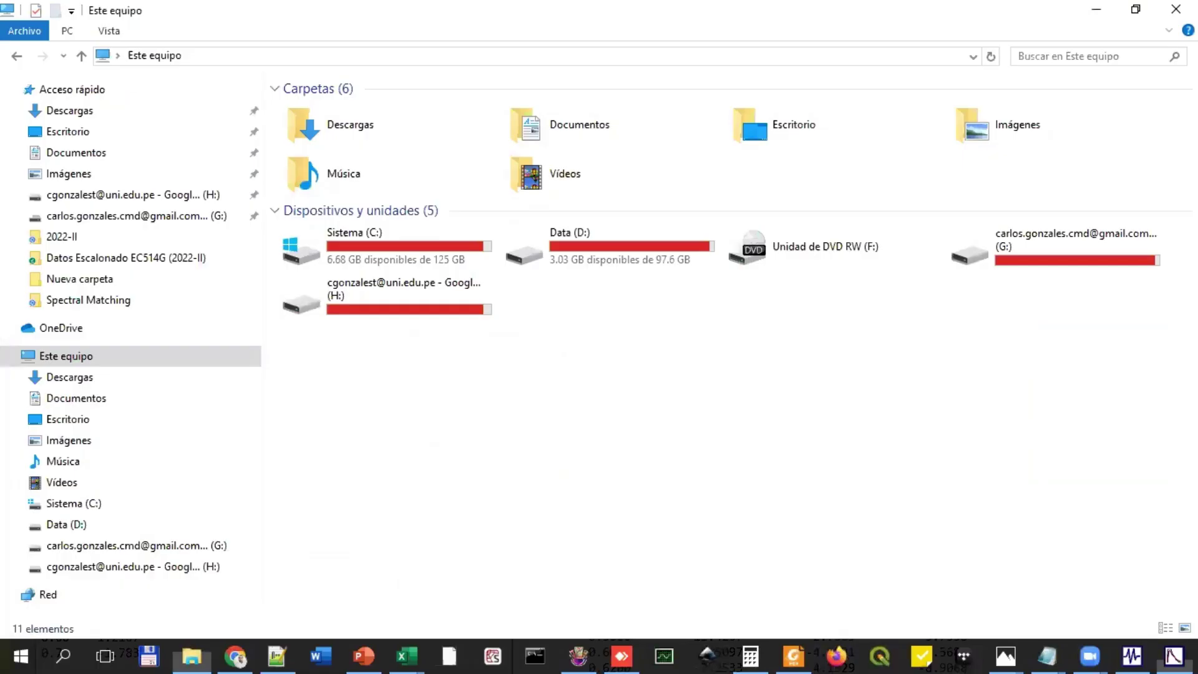
{"action": "left_click", "coordinate": [79, 524]}
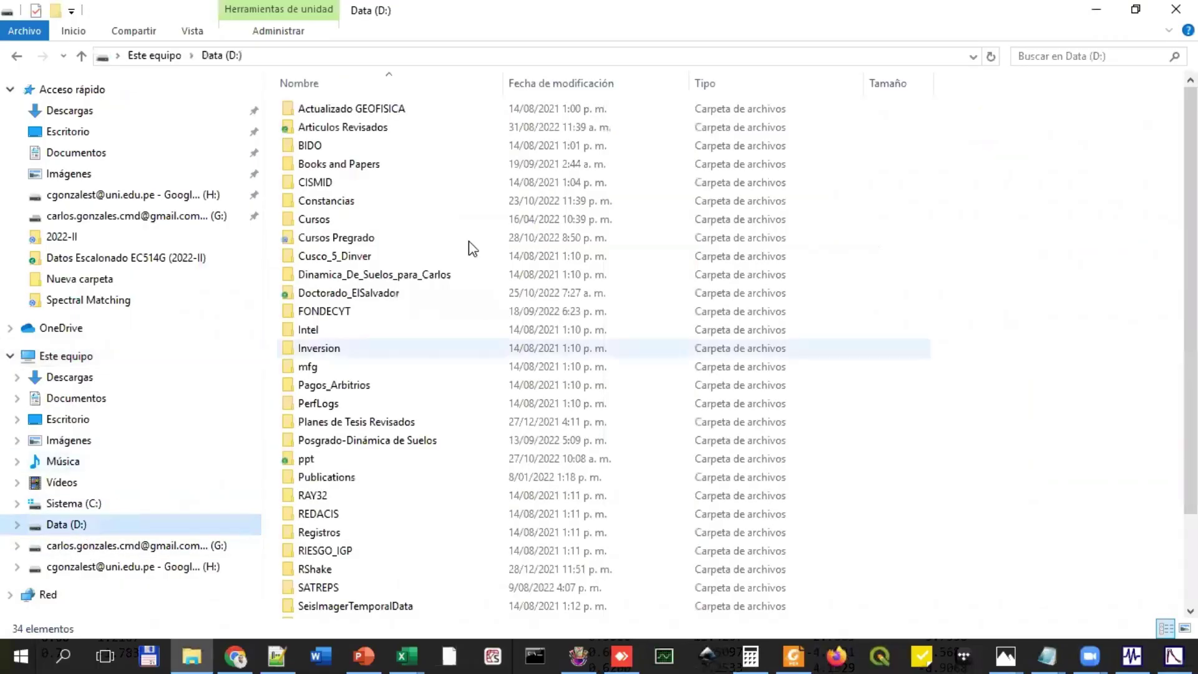
{"action": "double_click", "coordinate": [347, 239]}
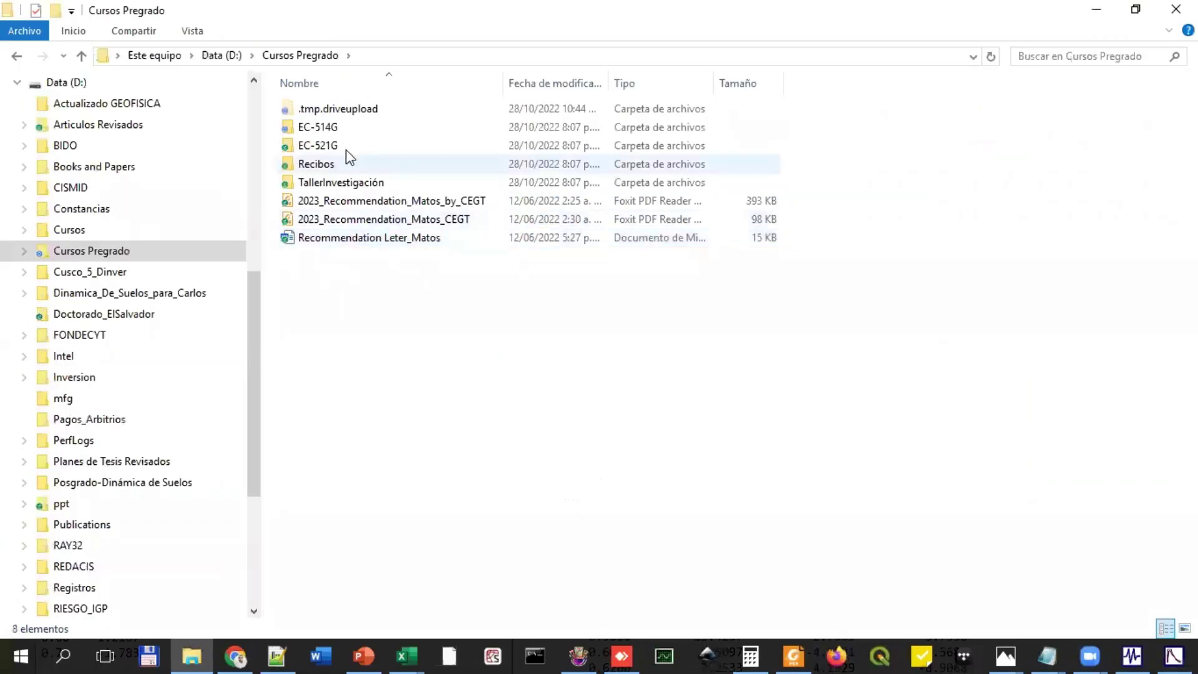
{"action": "double_click", "coordinate": [336, 134]}
{"action": "left_click", "coordinate": [419, 149]}
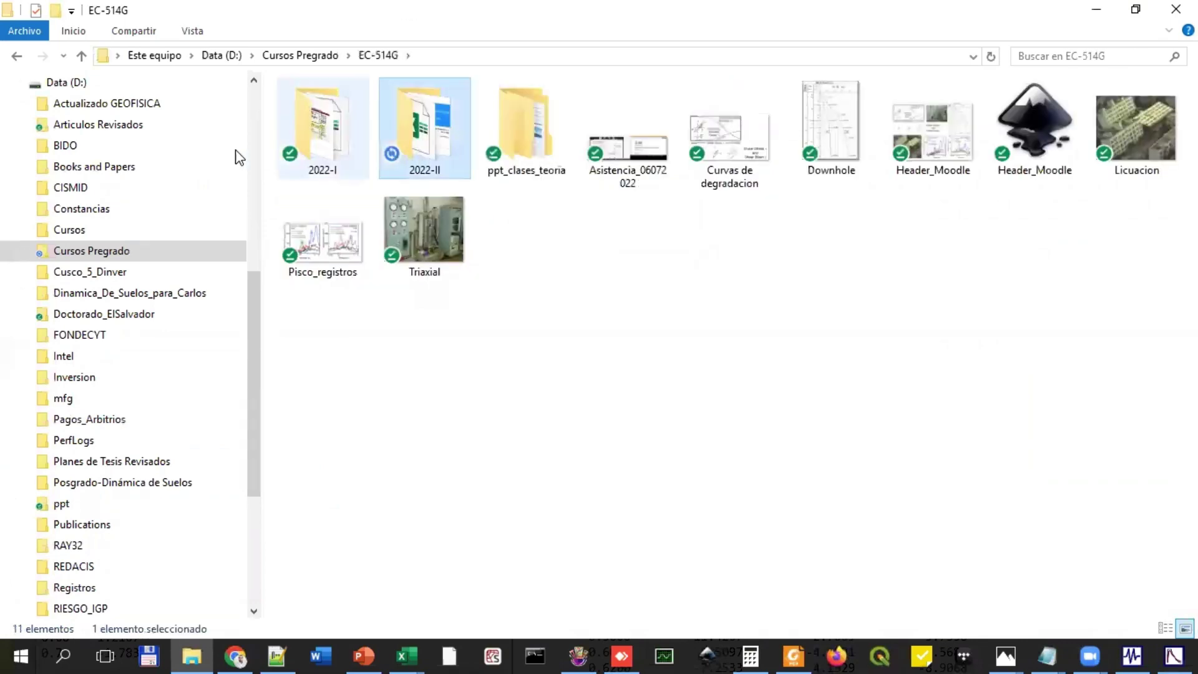
{"action": "double_click", "coordinate": [405, 145]}
{"action": "double_click", "coordinate": [350, 108]}
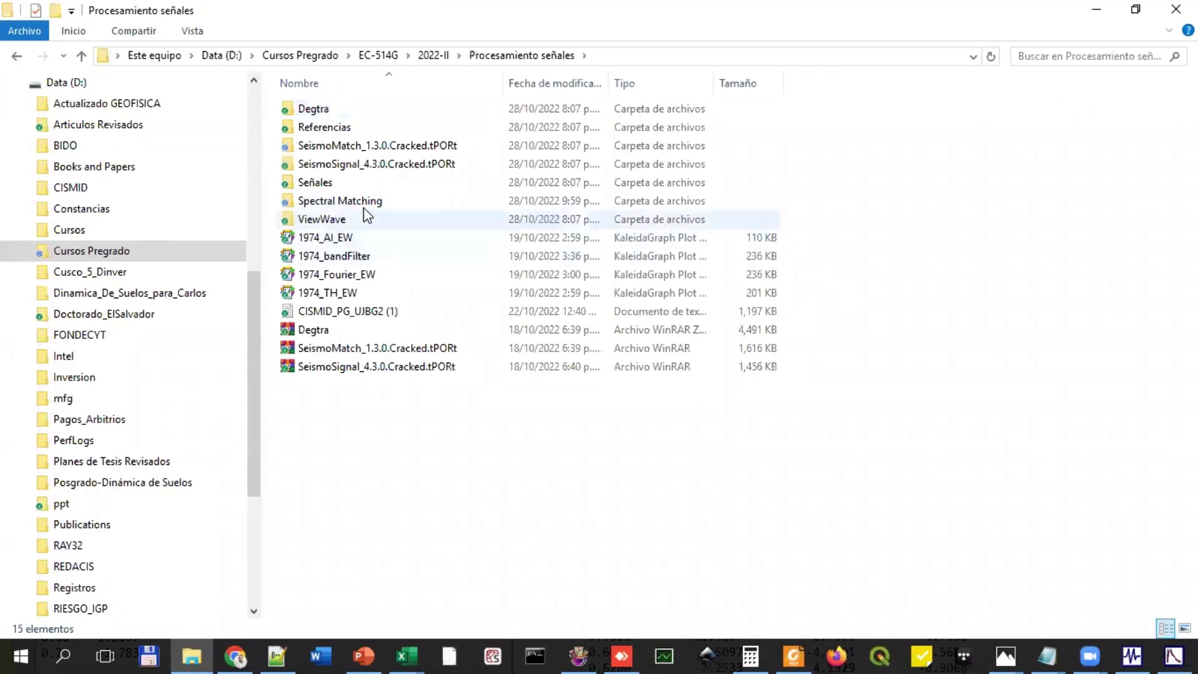
{"action": "double_click", "coordinate": [360, 203]}
{"action": "left_click", "coordinate": [374, 110]}
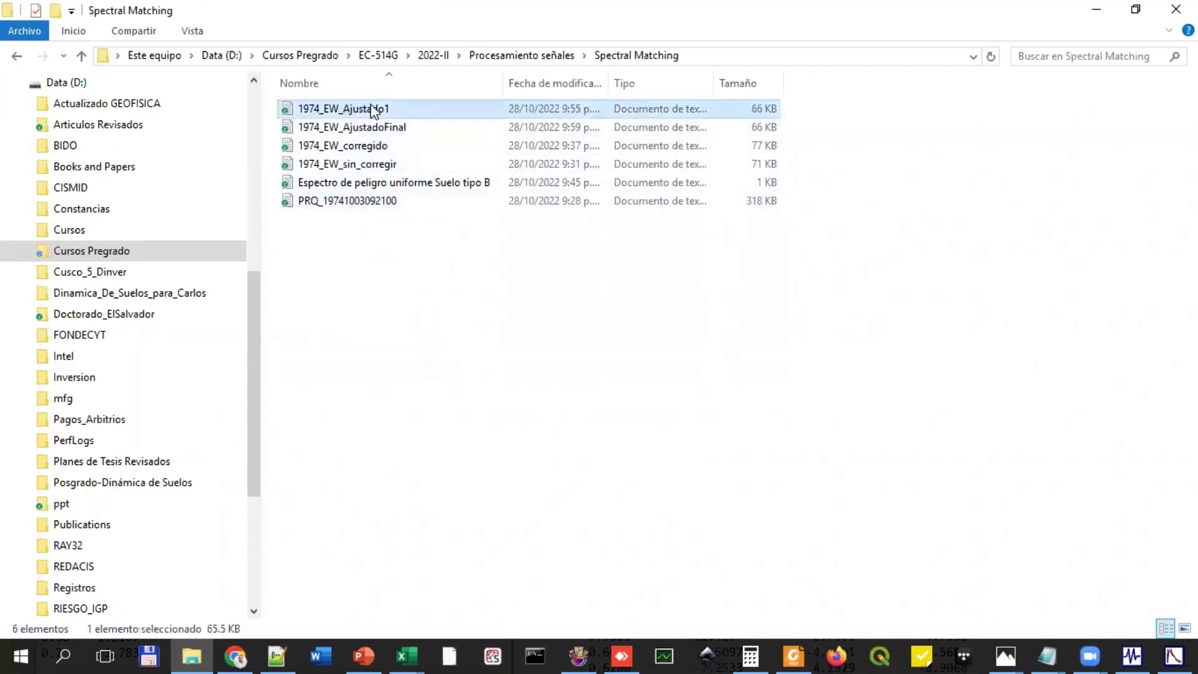
{"action": "key", "text": "super+Down"}
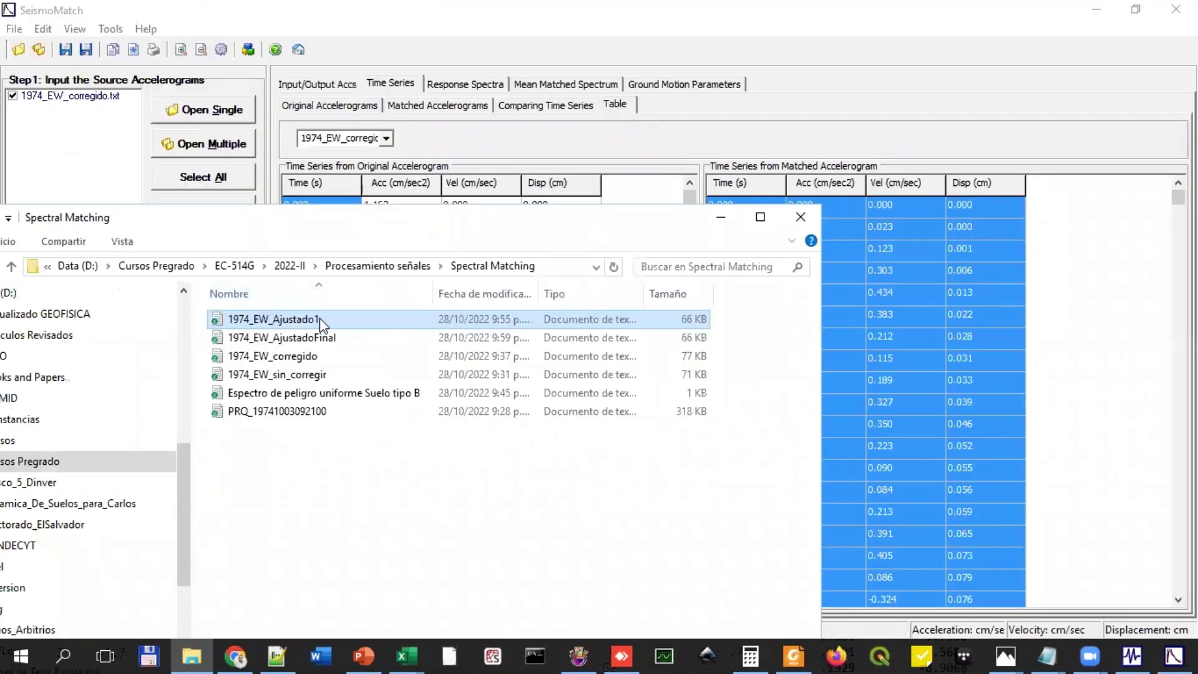
Step: Open the text file 1974_EW_Ajustado1, compare its time and acceleration columns with the matched accelerogram table, and close it
{"action": "double_click", "coordinate": [320, 319]}
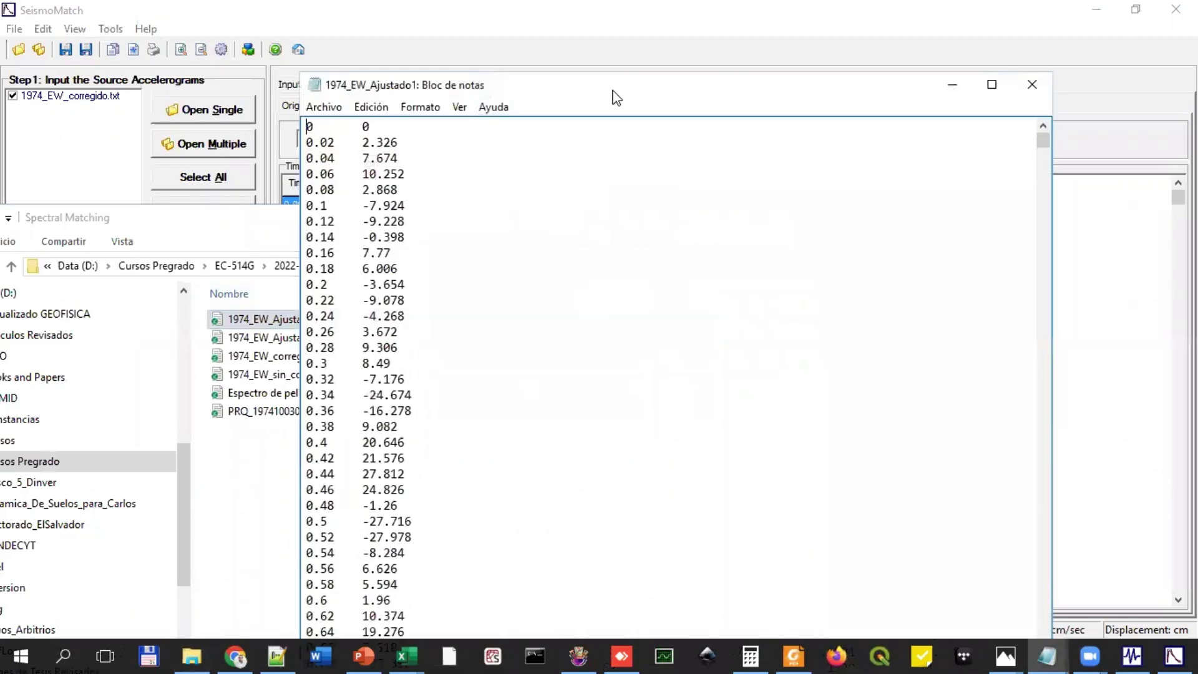
{"action": "left_click_drag", "start_coordinate": [571, 94], "coordinate": [260, 172]}
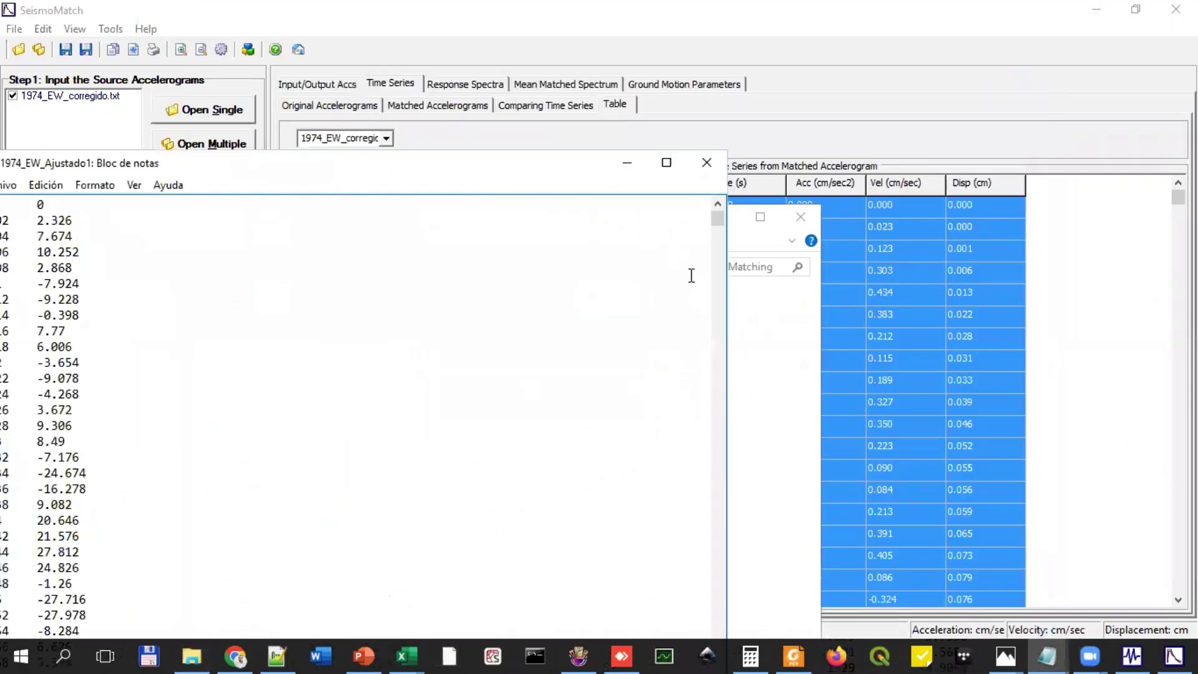
{"action": "left_click", "coordinate": [733, 235]}
{"action": "left_click", "coordinate": [727, 224]}
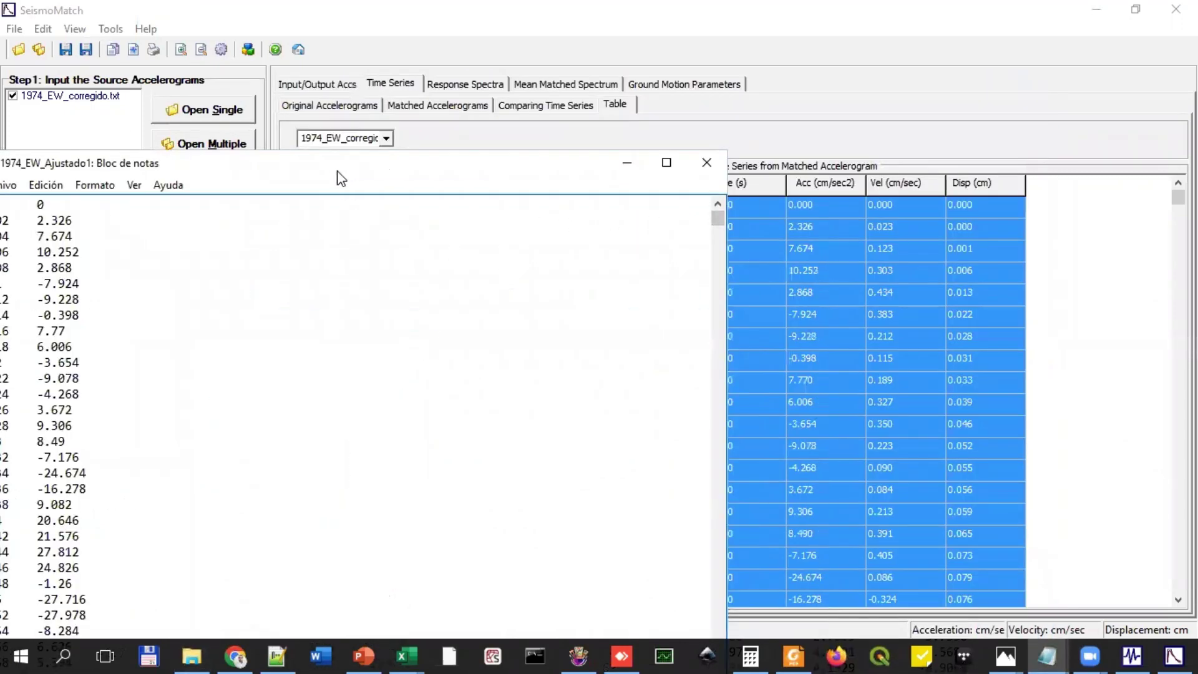
{"action": "left_click_drag", "start_coordinate": [308, 168], "coordinate": [920, 304]}
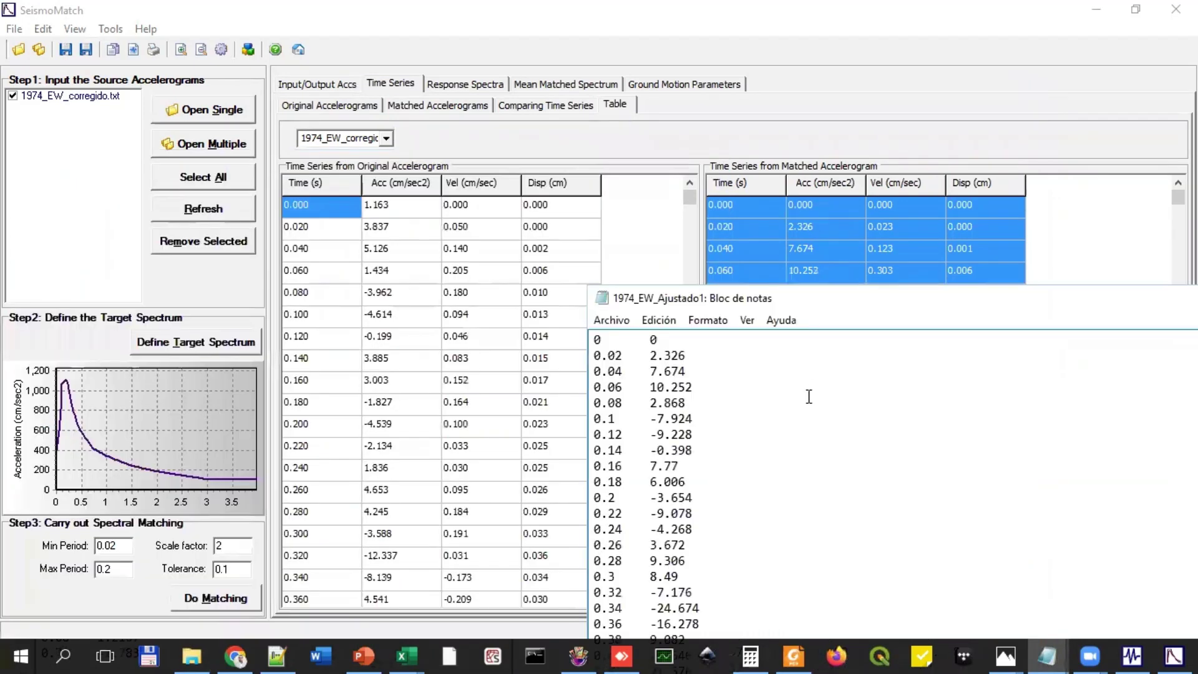
{"action": "left_click", "coordinate": [712, 389]}
{"action": "left_click_drag", "start_coordinate": [1031, 299], "coordinate": [690, 299]}
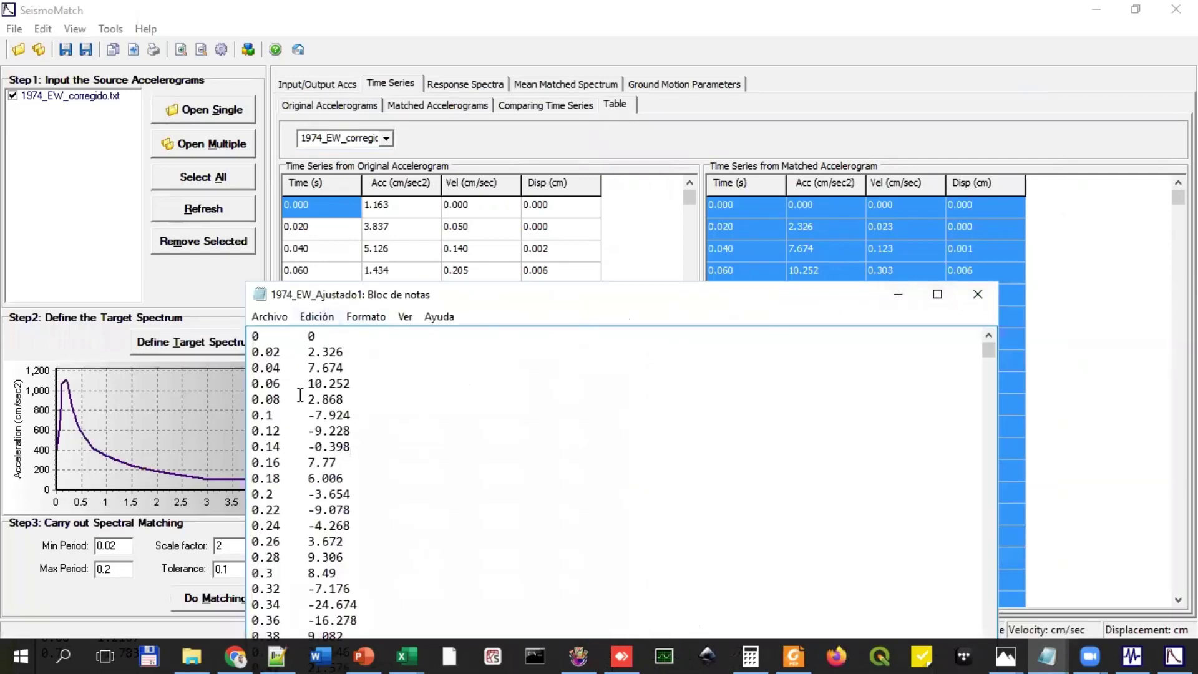
{"action": "left_click", "coordinate": [977, 294]}
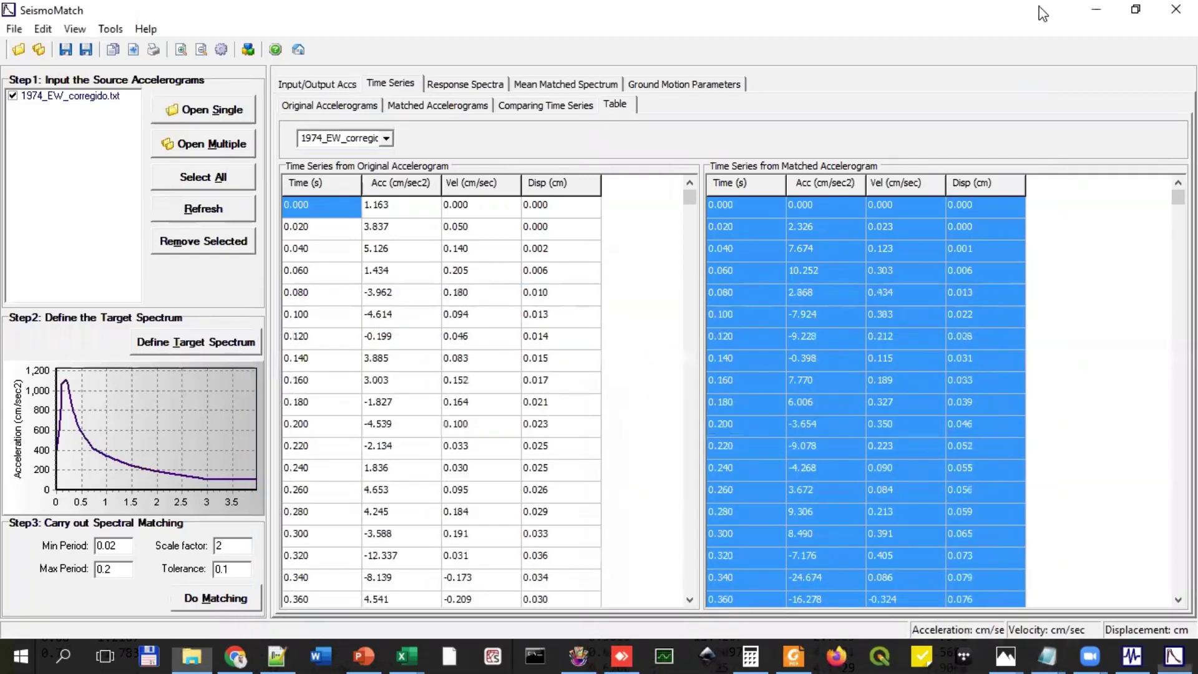
Step: Close SeismoMatch and relaunch it from its 1.3.0 program folder inside Procesamiento señales to start an empty session
{"action": "left_click", "coordinate": [1176, 9]}
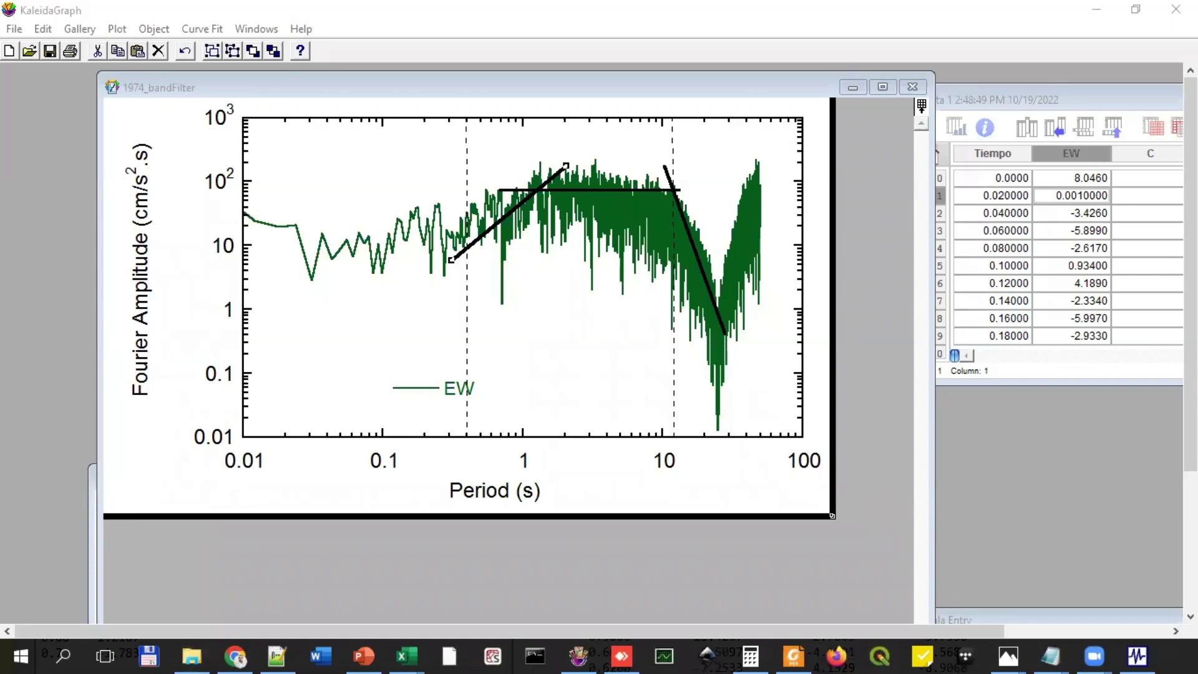
{"action": "left_click", "coordinate": [192, 656]}
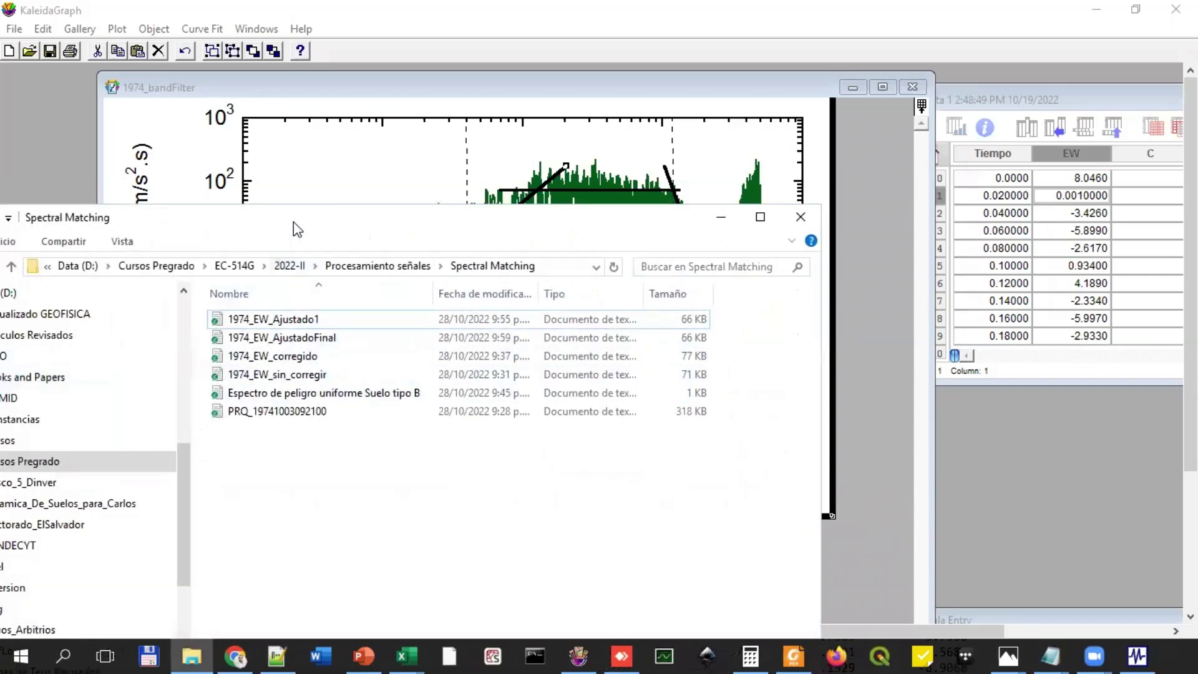
{"action": "double_click", "coordinate": [293, 222]}
{"action": "left_click_drag", "start_coordinate": [253, 335], "coordinate": [223, 111]}
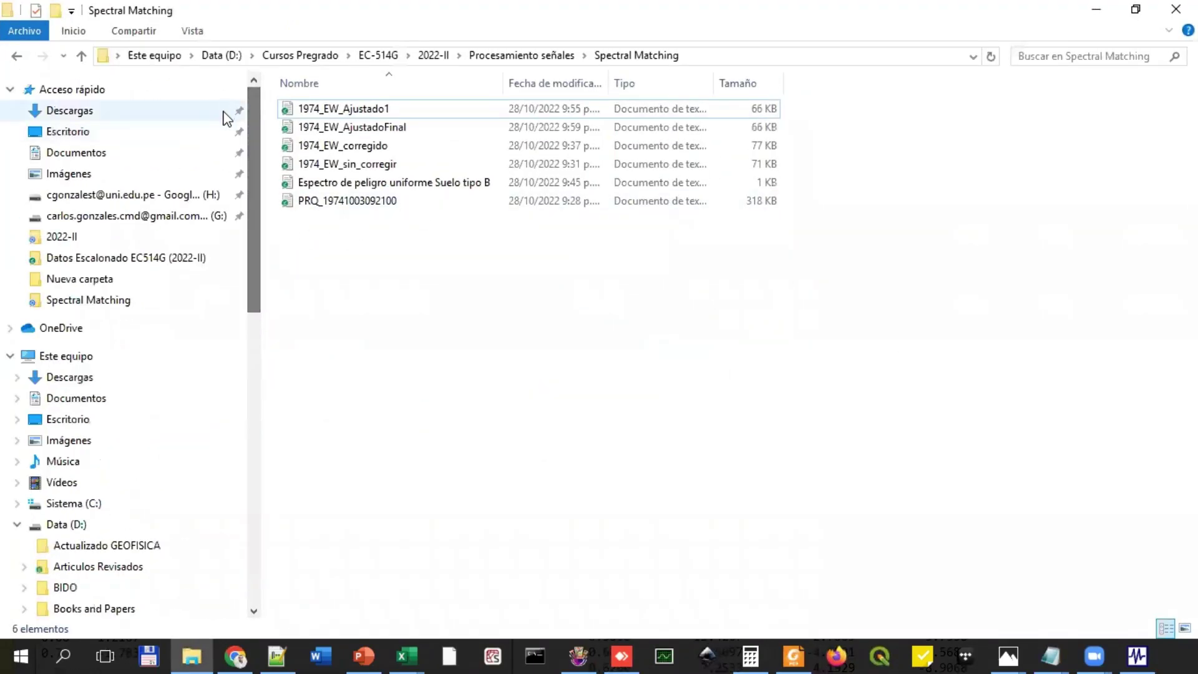
{"action": "left_click", "coordinate": [490, 57]}
{"action": "double_click", "coordinate": [387, 147]}
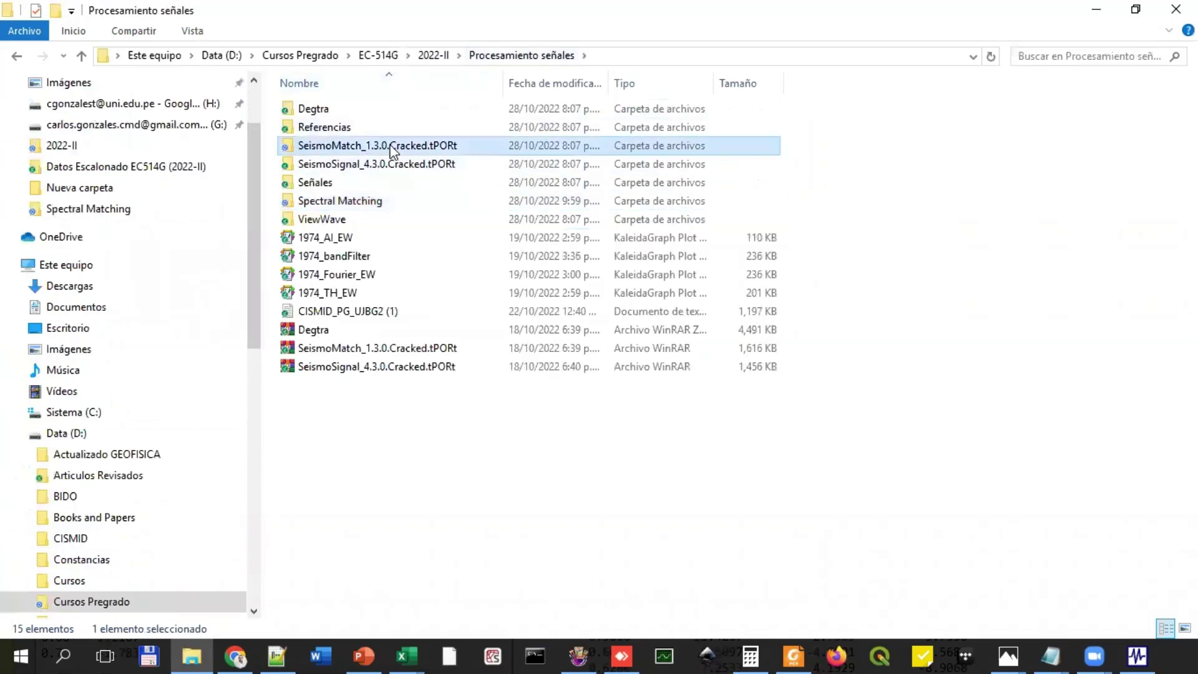
{"action": "double_click", "coordinate": [377, 111]}
{"action": "double_click", "coordinate": [339, 129]}
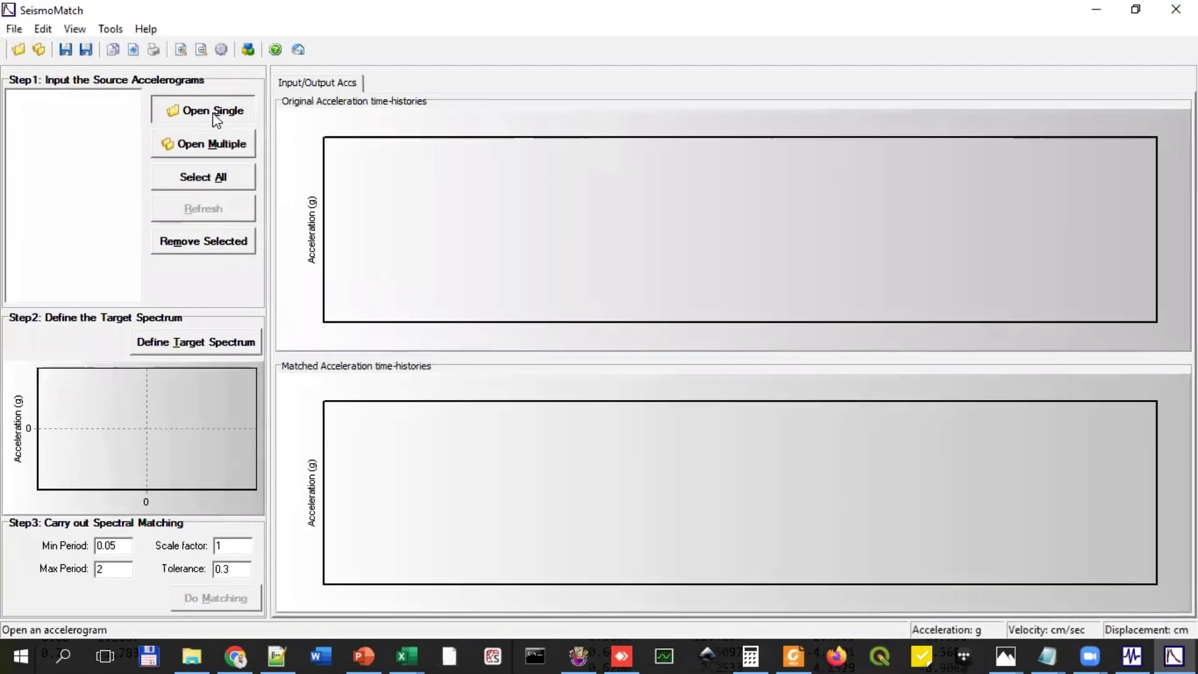
Step: Set the acceleration units to cm/sec2 in the SeismoMatch settings
{"action": "left_click", "coordinate": [175, 110]}
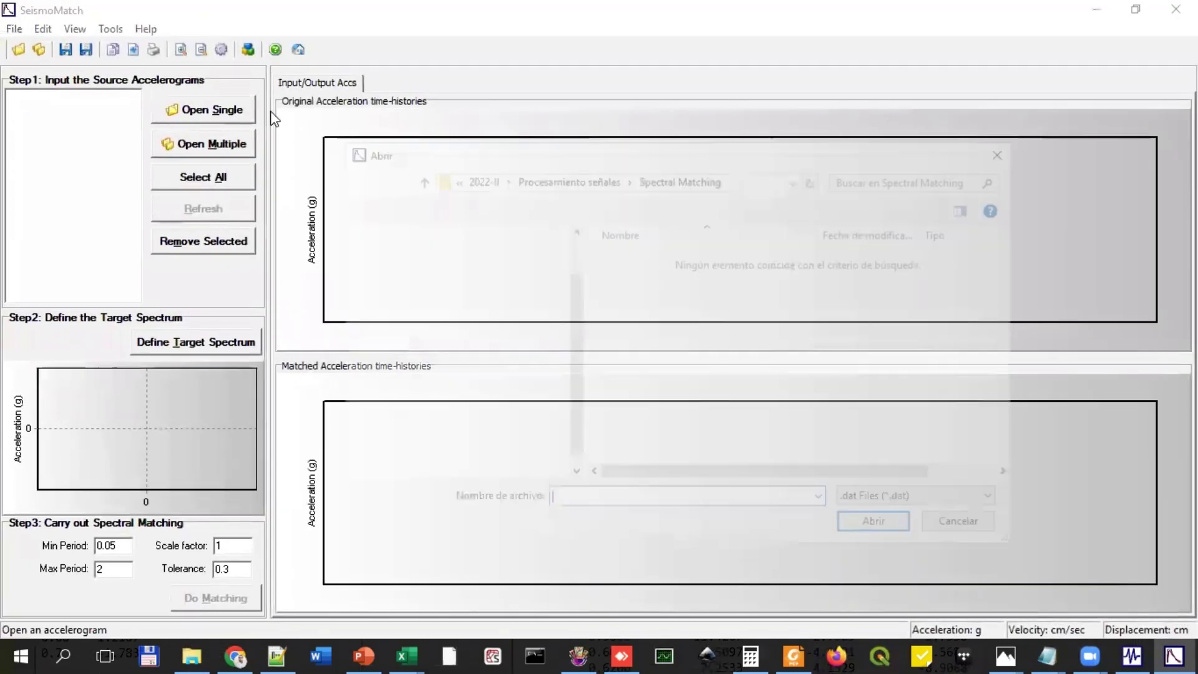
{"action": "left_click", "coordinate": [1011, 149]}
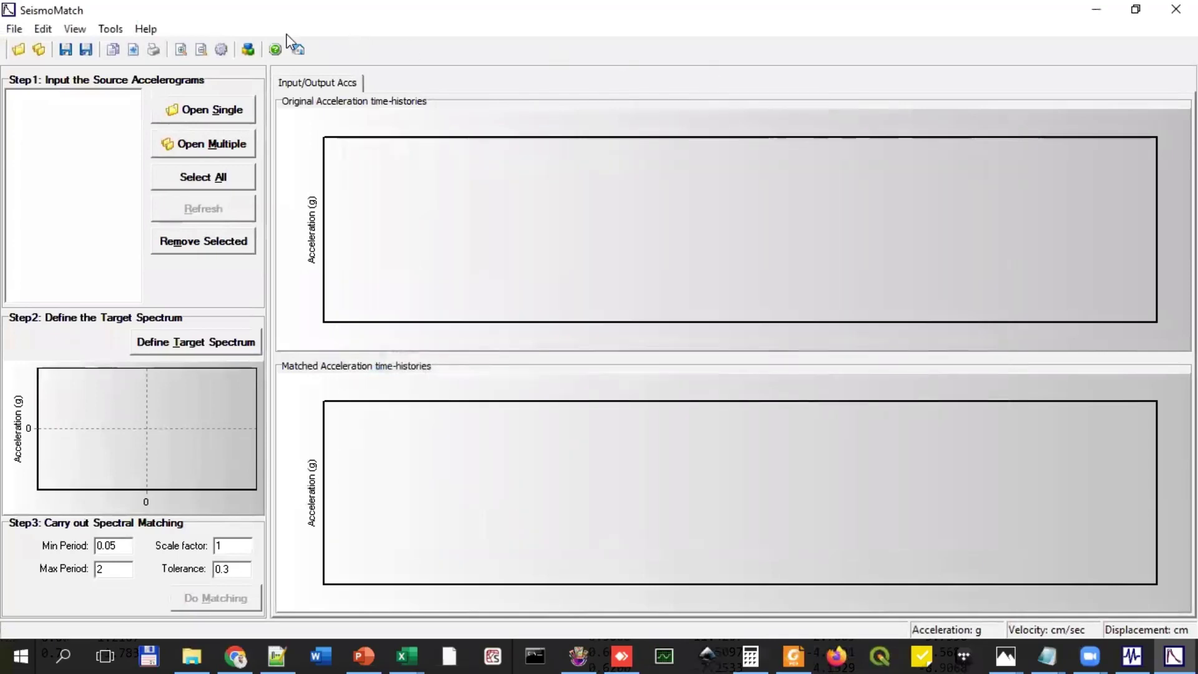
{"action": "left_click", "coordinate": [225, 50]}
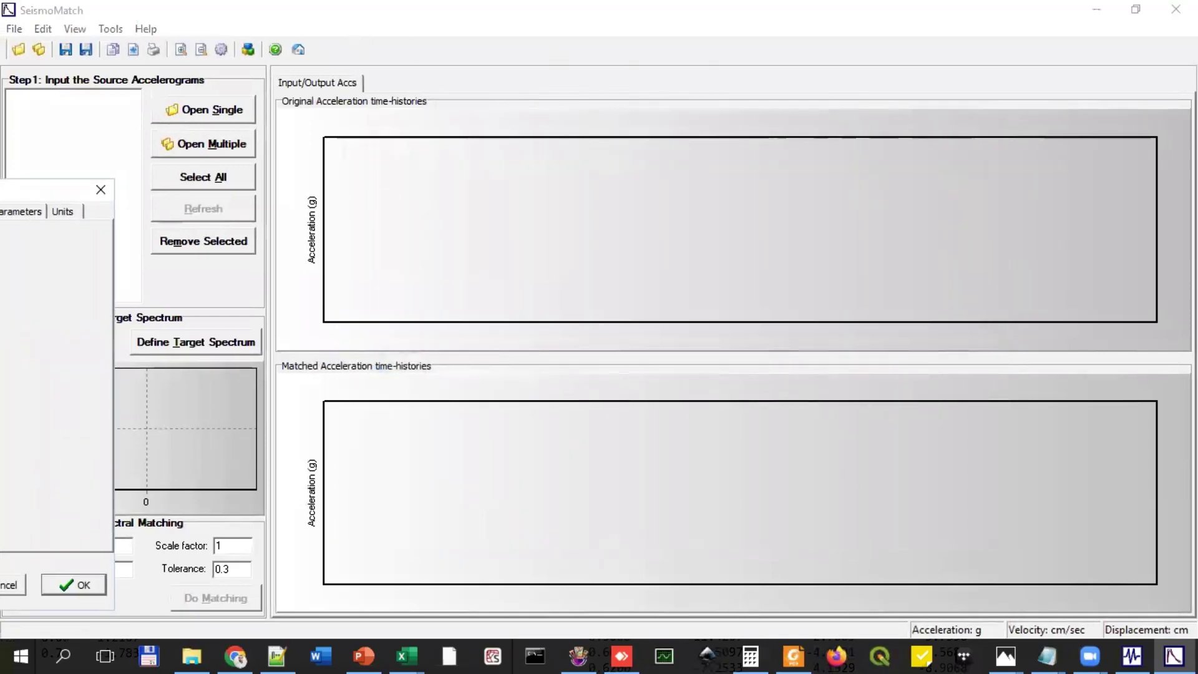
{"action": "left_click", "coordinate": [530, 198]}
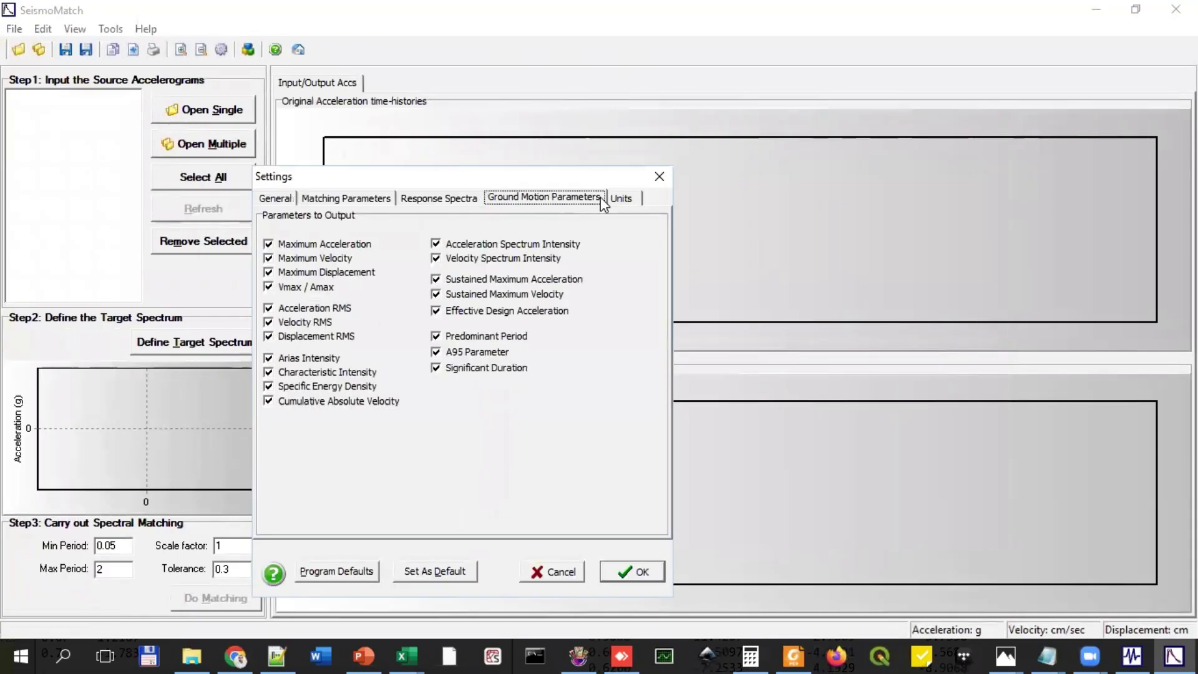
{"action": "left_click", "coordinate": [618, 199]}
{"action": "left_click", "coordinate": [320, 280]}
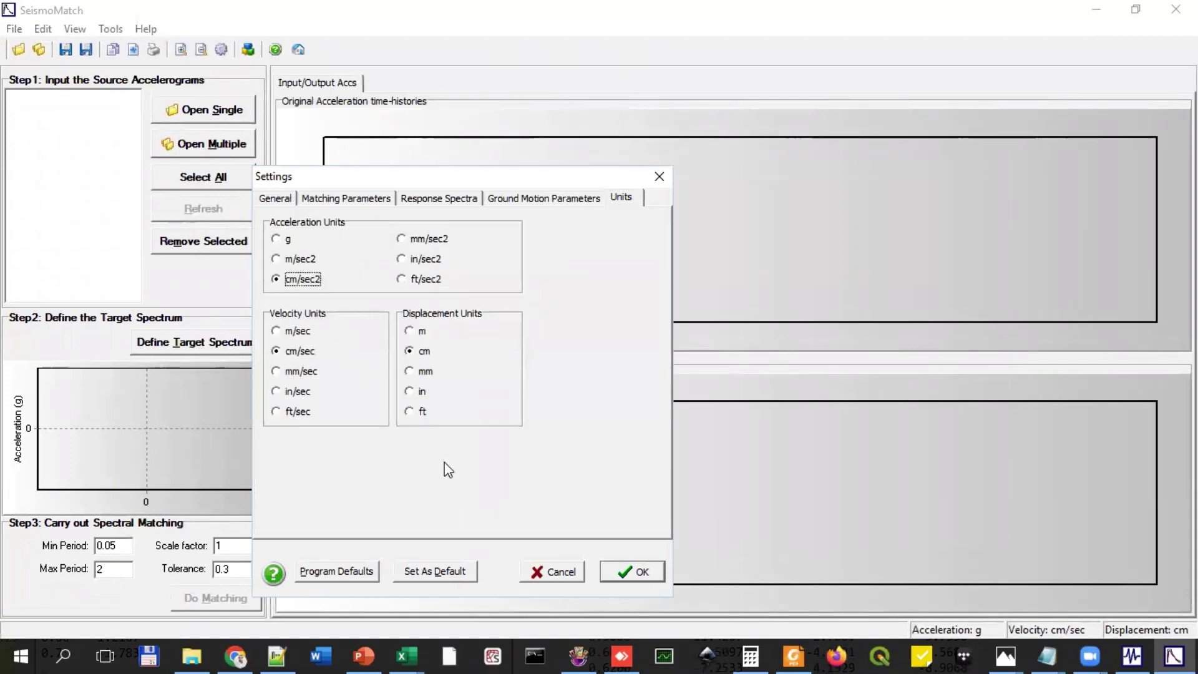
{"action": "left_click", "coordinate": [631, 572]}
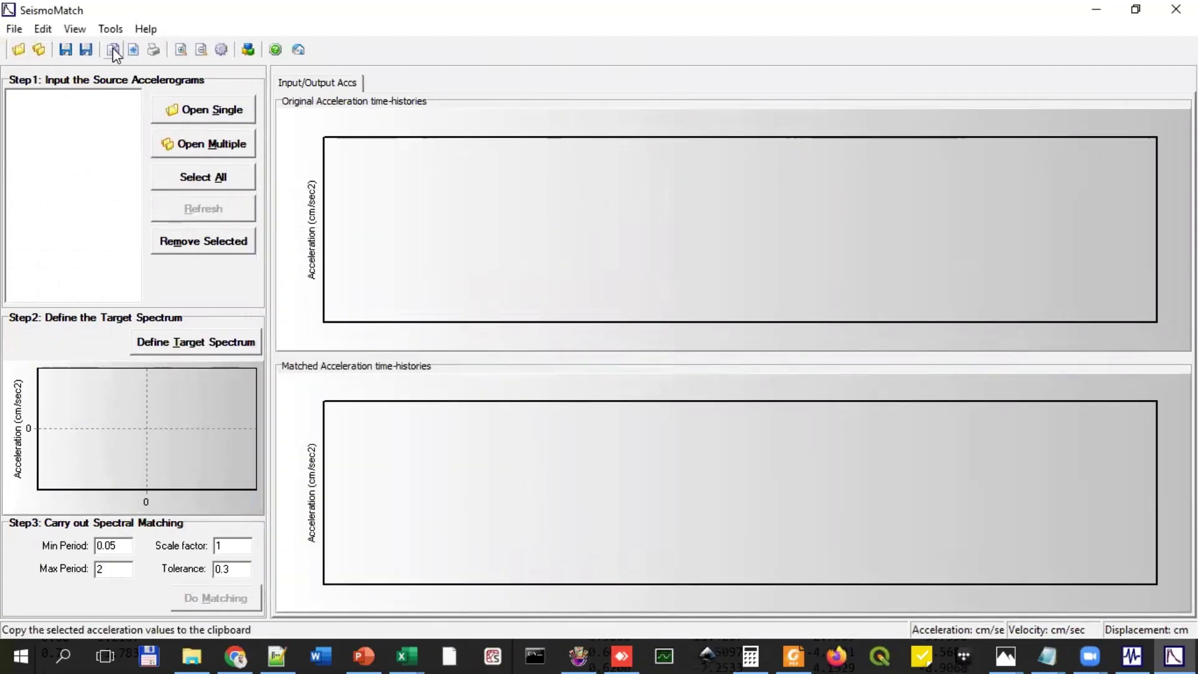
Step: Open the file 1974_EW_Ajustado1 as a single source accelerogram, listing all file types to find it
{"action": "left_click", "coordinate": [206, 110]}
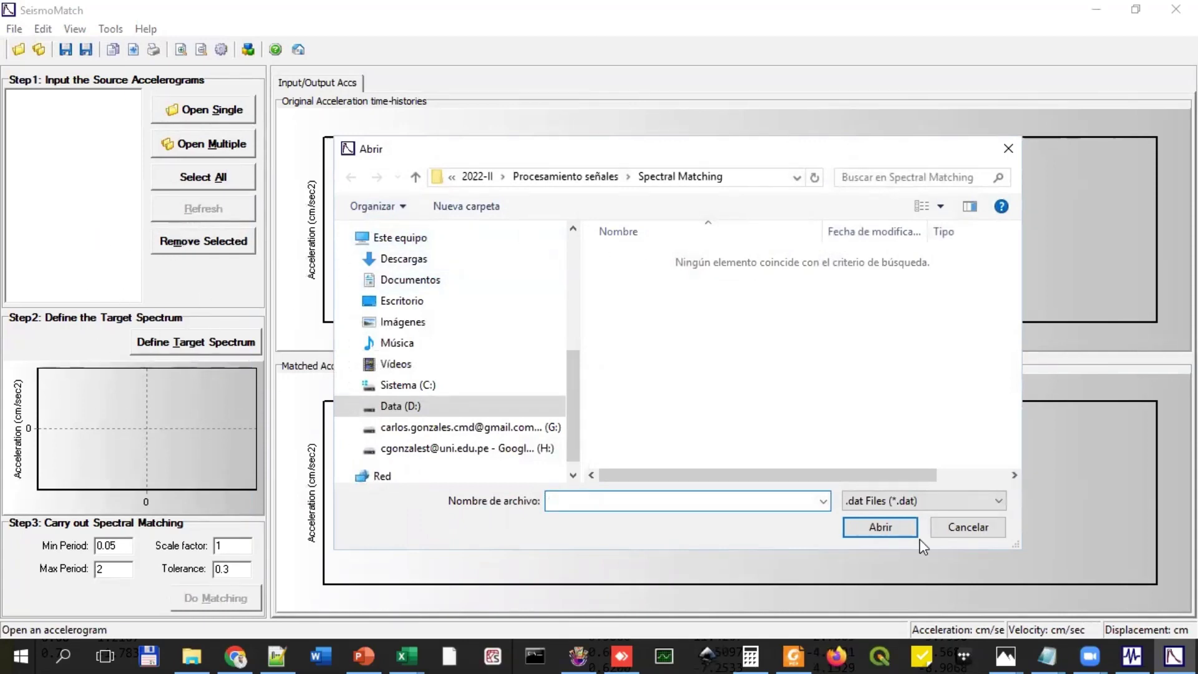
{"action": "left_click", "coordinate": [932, 502]}
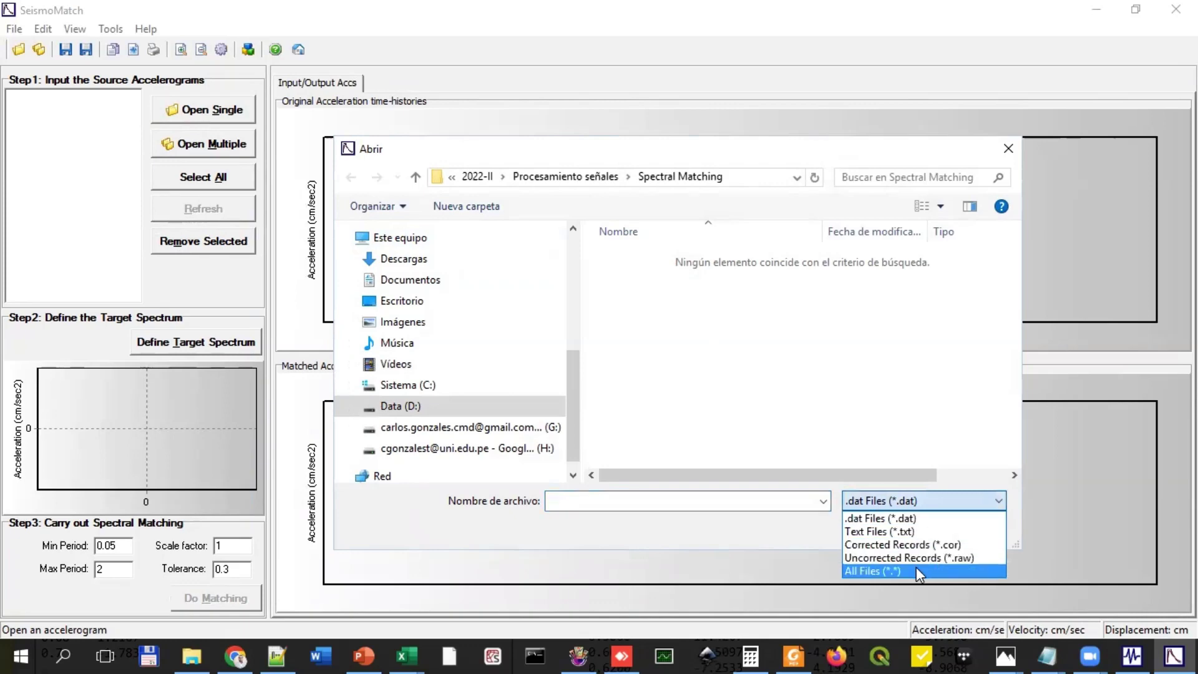
{"action": "left_click", "coordinate": [918, 570]}
{"action": "left_click", "coordinate": [686, 257]}
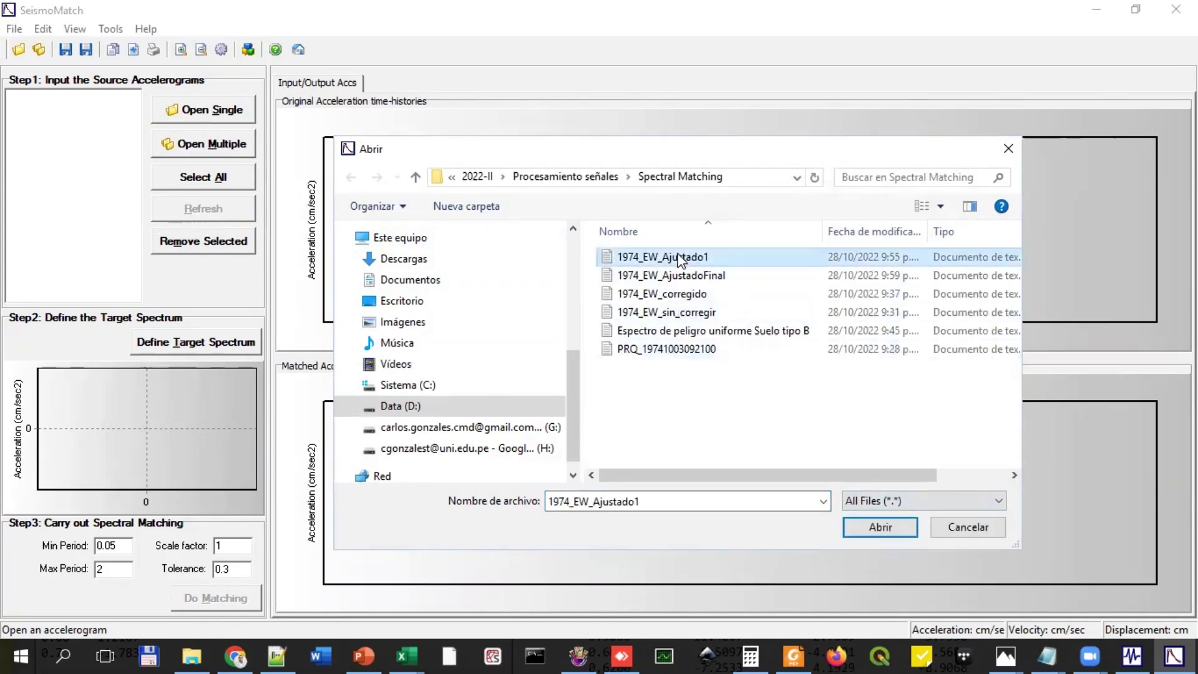
{"action": "left_click", "coordinate": [893, 534]}
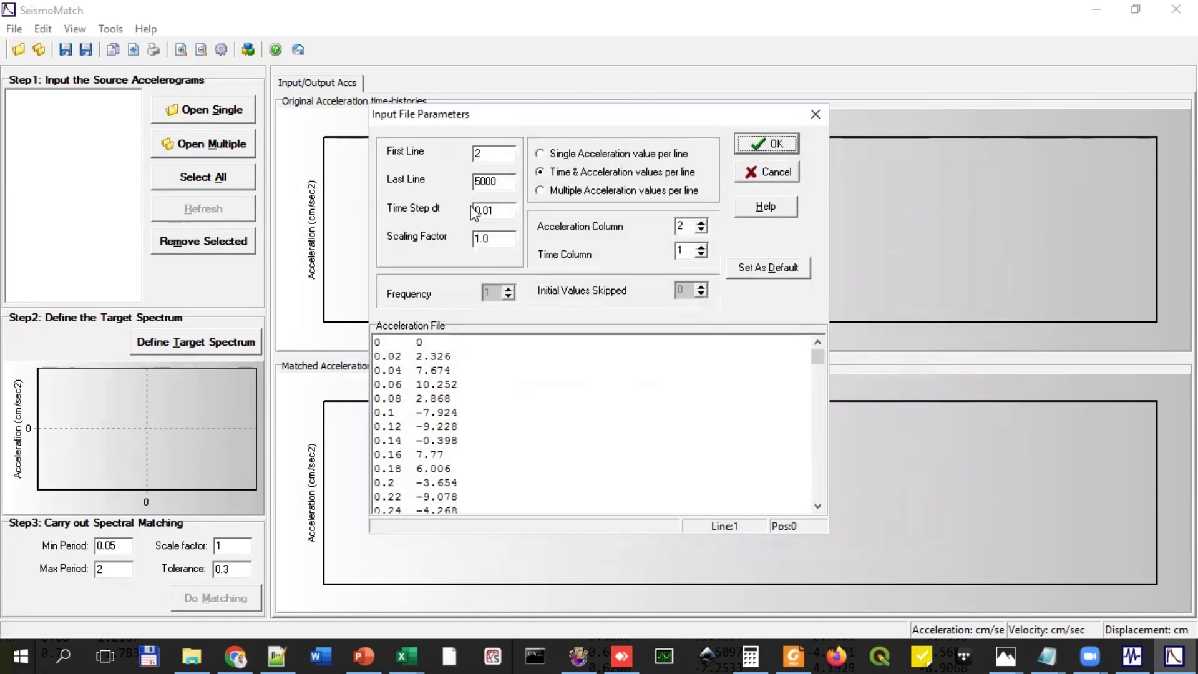
Step: Set the accelerogram import range from first line 1 to last line 4898, checking where the file's data ends
{"action": "double_click", "coordinate": [493, 154]}
{"action": "type", "text": "1"}
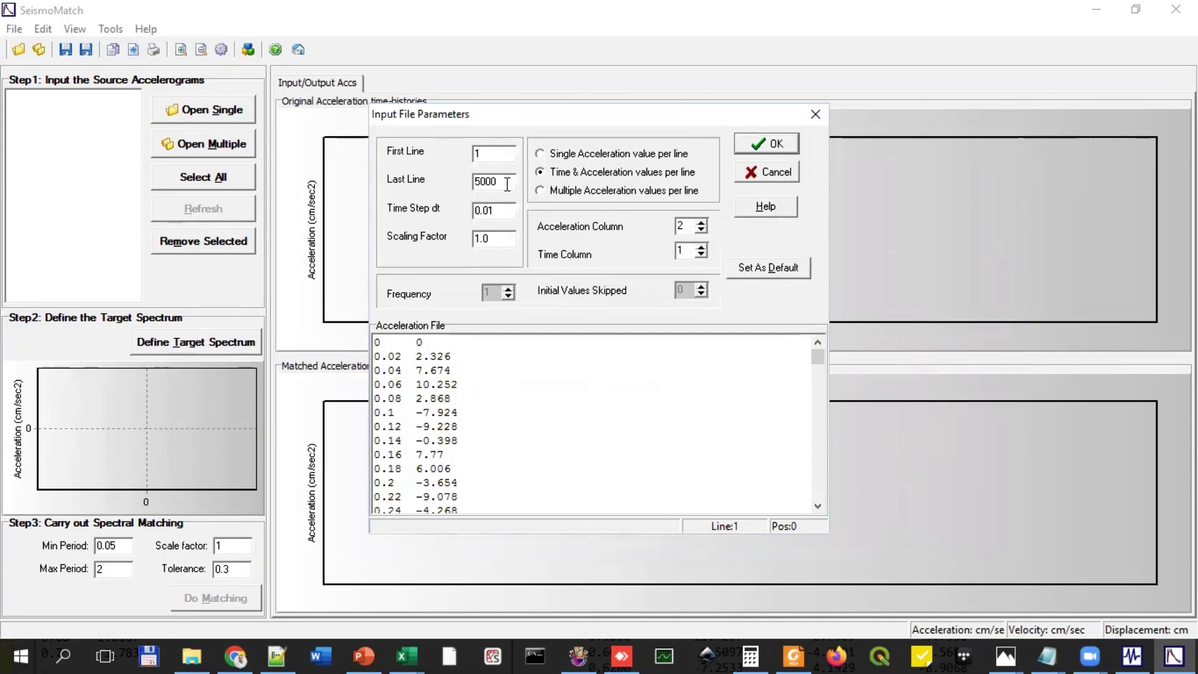
{"action": "left_click_drag", "start_coordinate": [817, 357], "coordinate": [818, 493]}
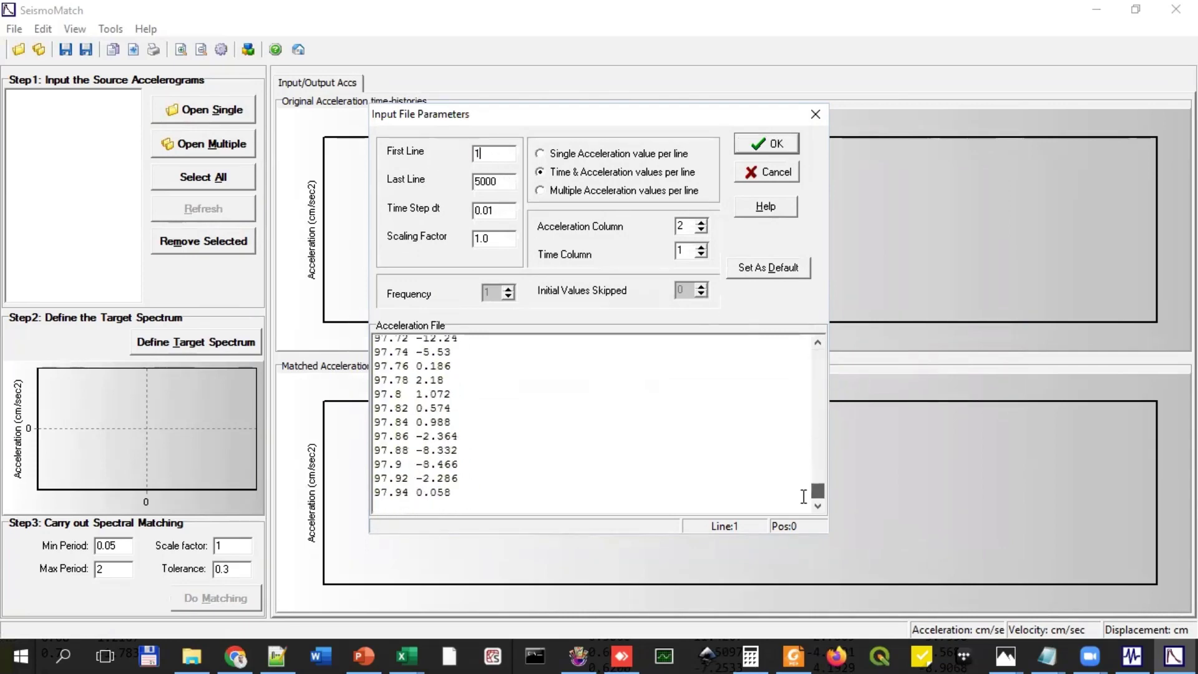
{"action": "left_click", "coordinate": [575, 496]}
{"action": "left_click_drag", "start_coordinate": [498, 180], "coordinate": [437, 179]}
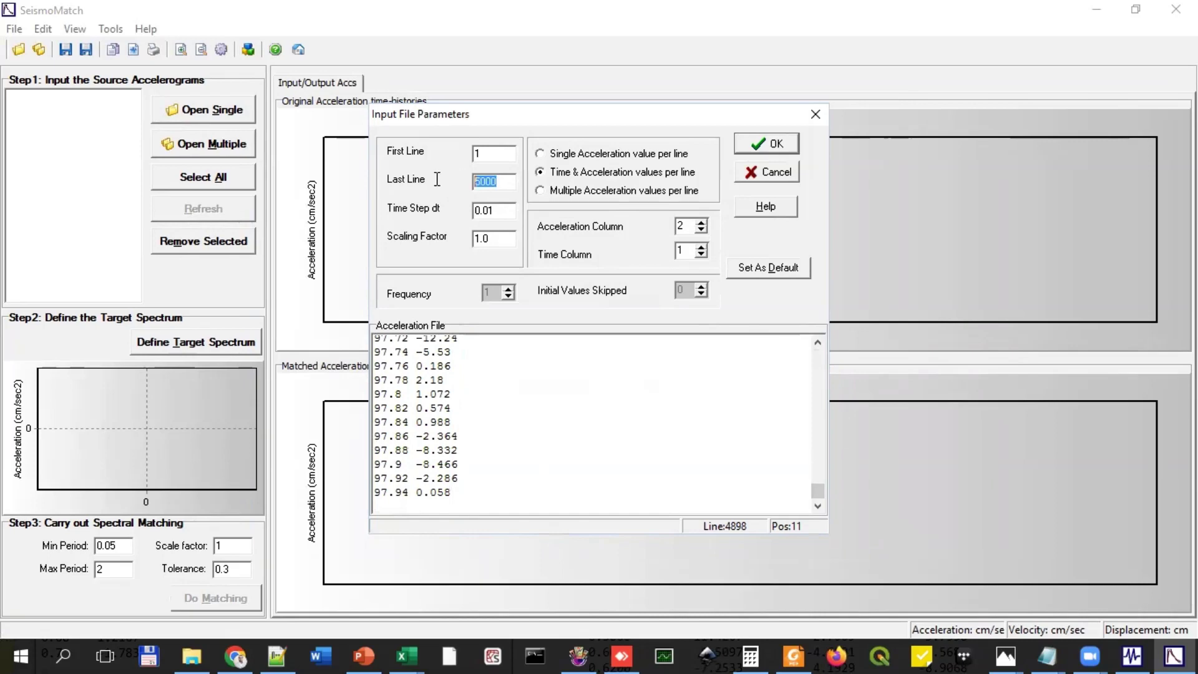
{"action": "type", "text": "4898"}
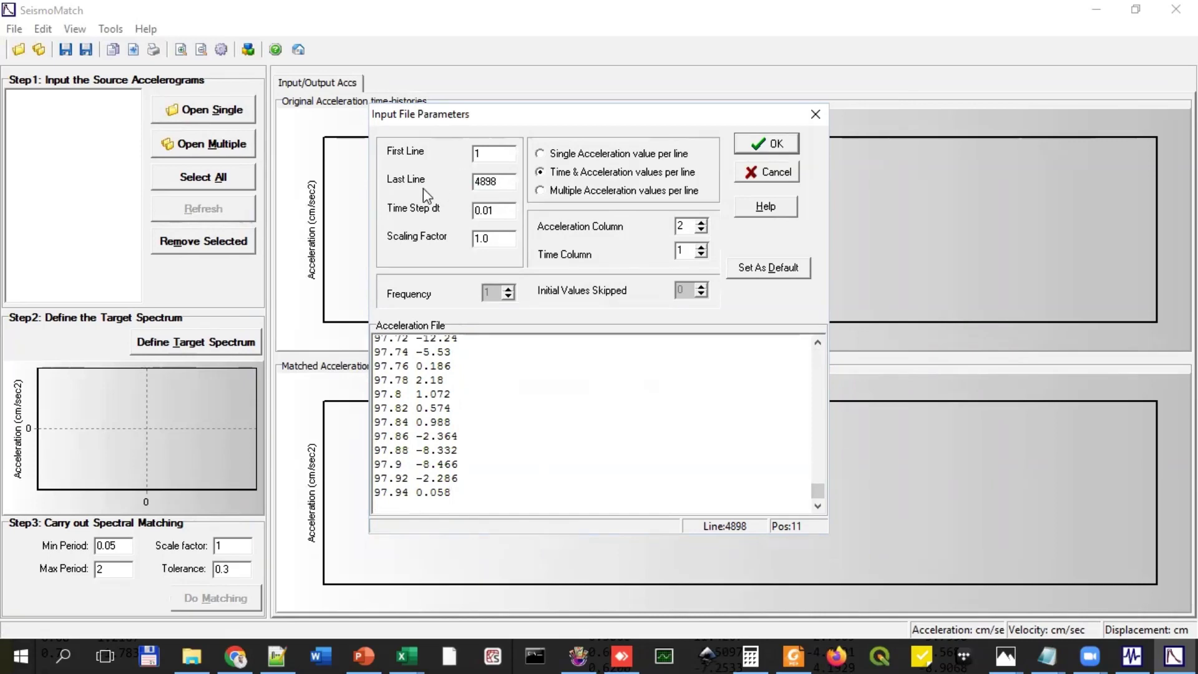
Step: Set the accelerogram's time step to 0.02 and finish importing it
{"action": "left_click", "coordinate": [497, 210]}
{"action": "key", "text": "BackSpace"}
{"action": "type", "text": "2"}
{"action": "left_click", "coordinate": [788, 146]}
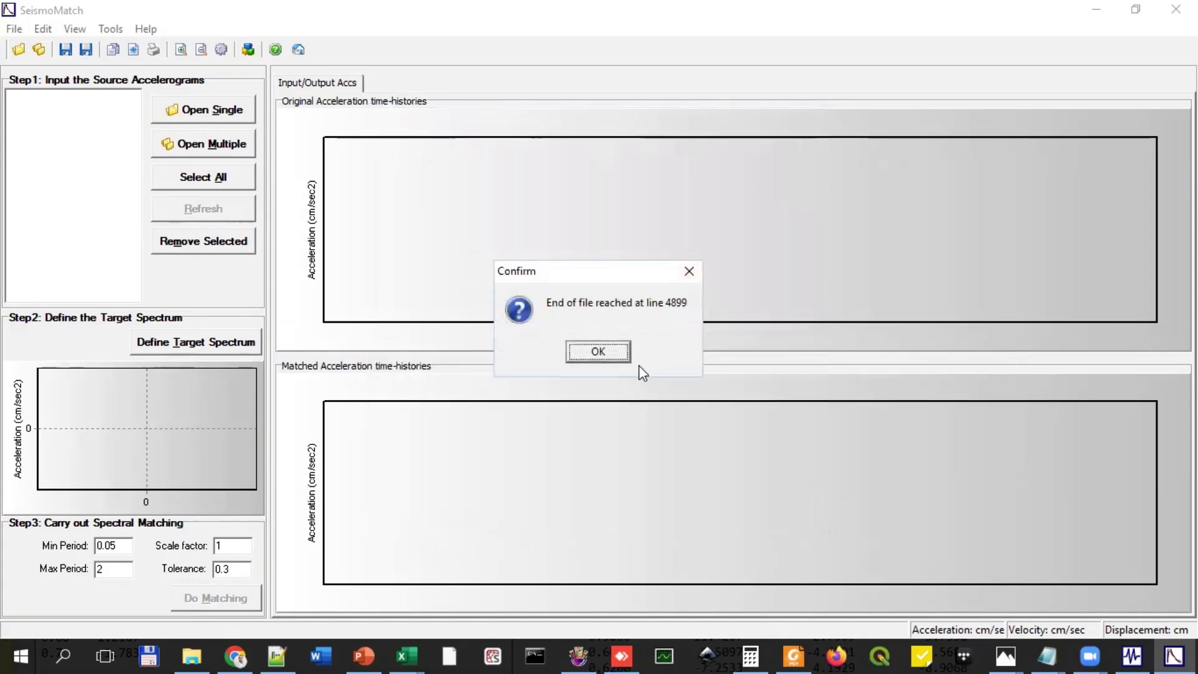
{"action": "left_click", "coordinate": [604, 349]}
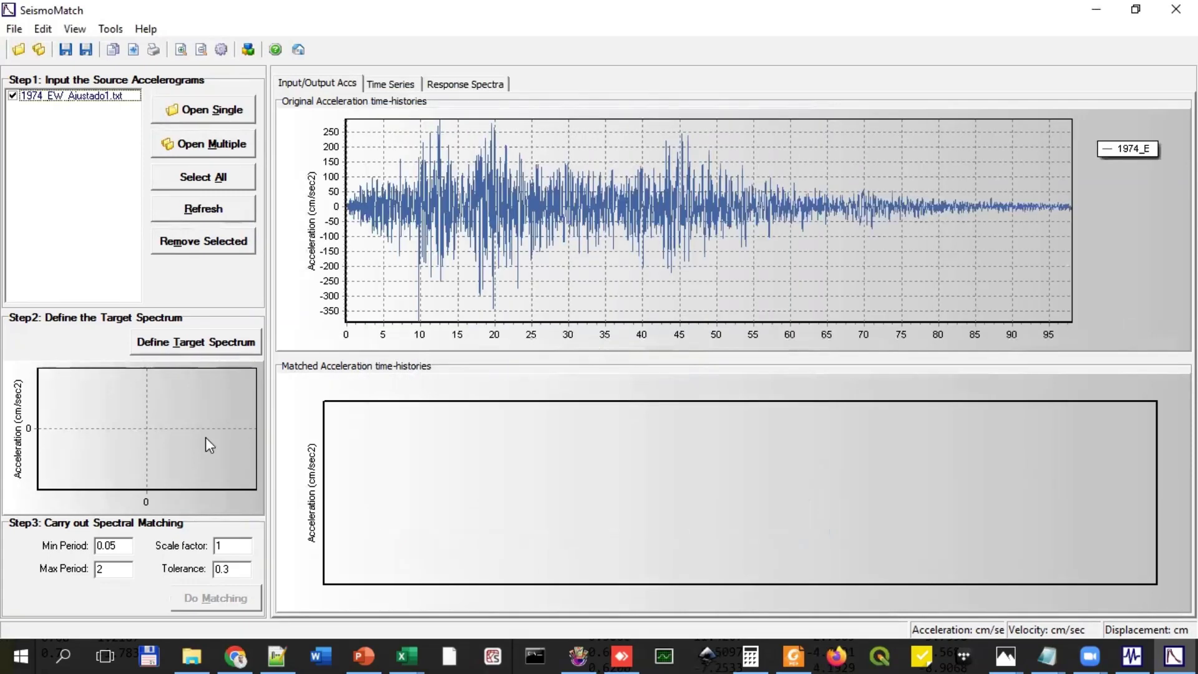
Step: Load the target spectrum from the file Espectro de peligro uniforme Suelo tipo B, listing all file types to find it
{"action": "left_click", "coordinate": [180, 350]}
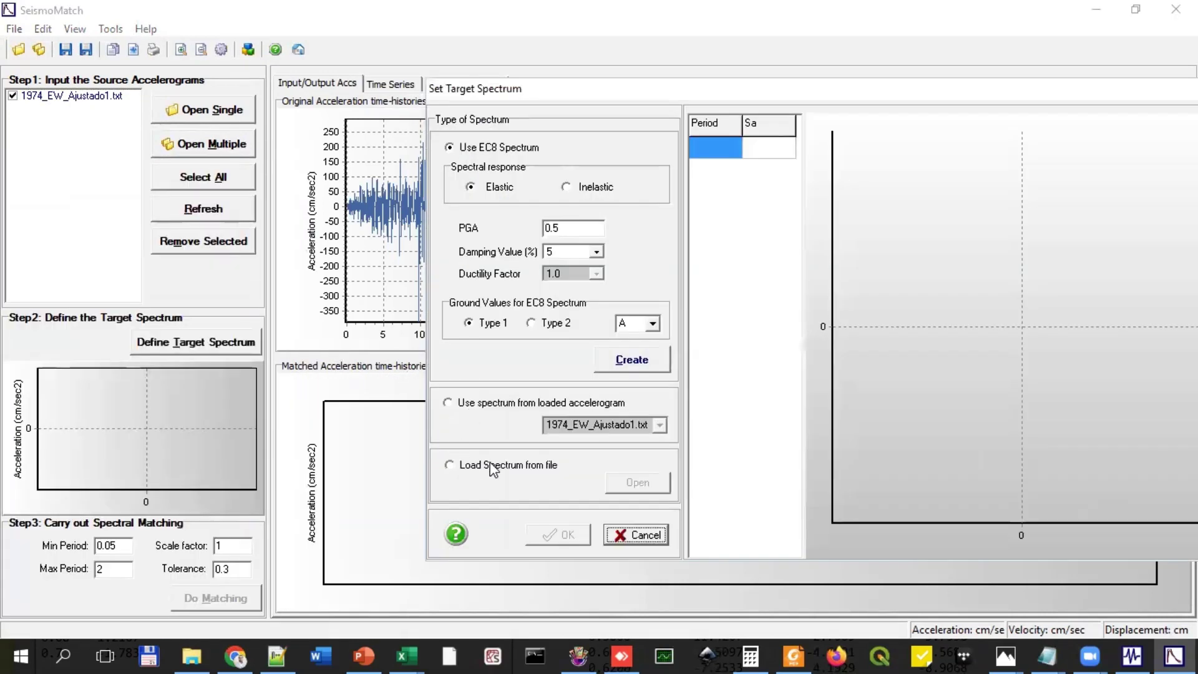
{"action": "left_click", "coordinate": [493, 468]}
{"action": "left_click", "coordinate": [635, 487]}
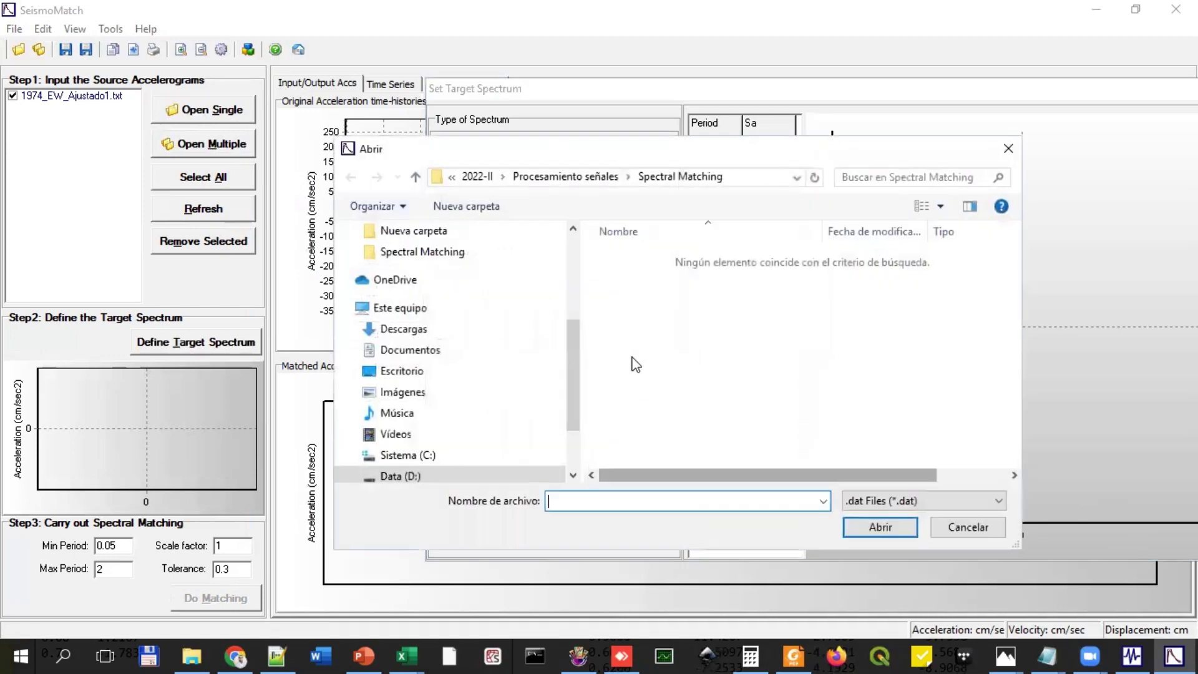
{"action": "left_click", "coordinate": [889, 502]}
{"action": "left_click", "coordinate": [886, 548]}
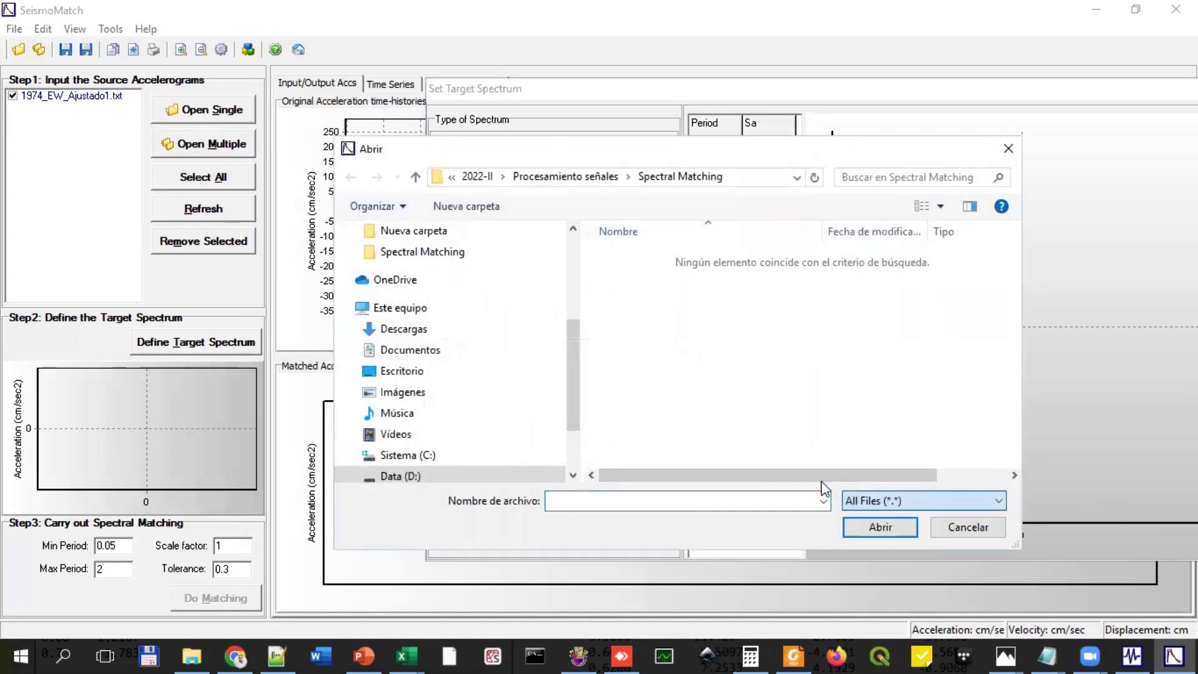
{"action": "left_click", "coordinate": [755, 331]}
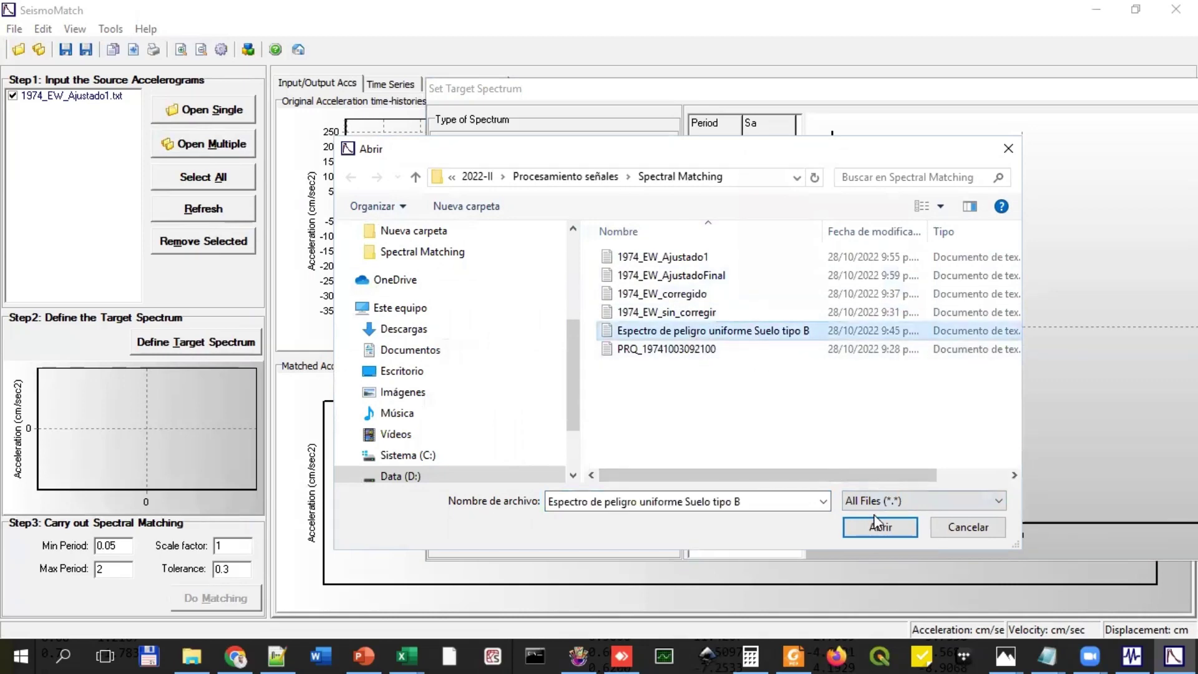
{"action": "left_click", "coordinate": [879, 528]}
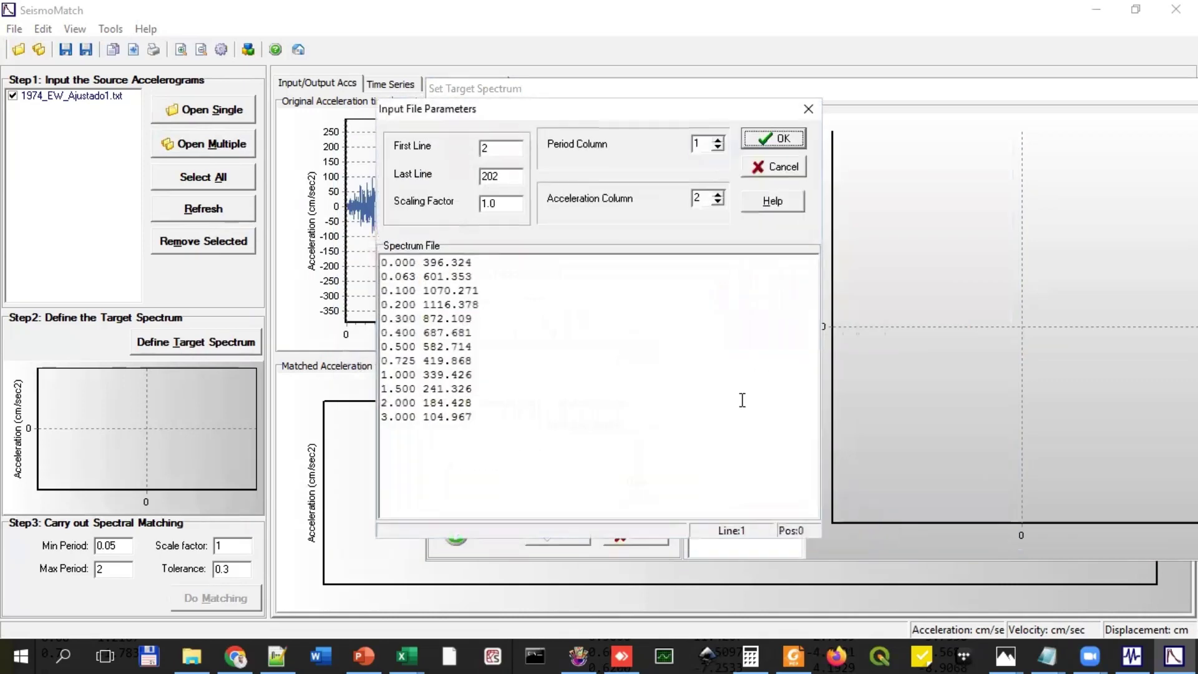
Step: Read the spectrum file from line 1 to line 12 and accept it as the target spectrum
{"action": "left_click", "coordinate": [497, 149]}
{"action": "type", "text": "11"}
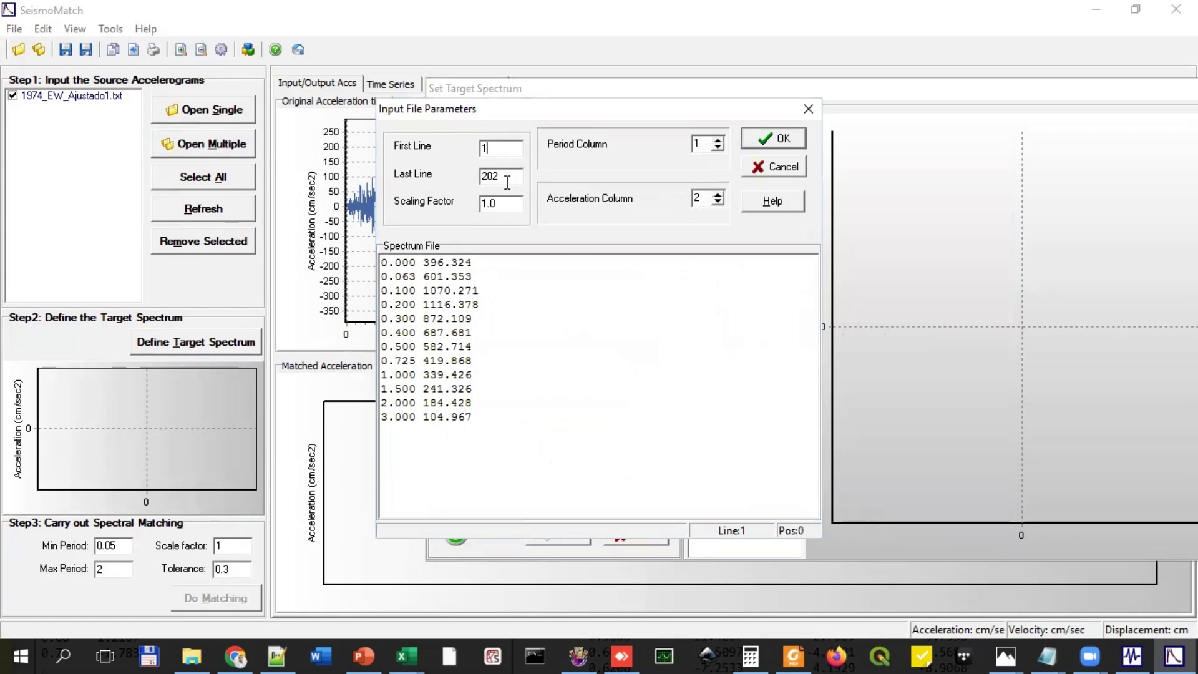
{"action": "left_click_drag", "start_coordinate": [500, 178], "coordinate": [465, 176]}
{"action": "type", "text": "12"}
{"action": "left_click", "coordinate": [776, 138]}
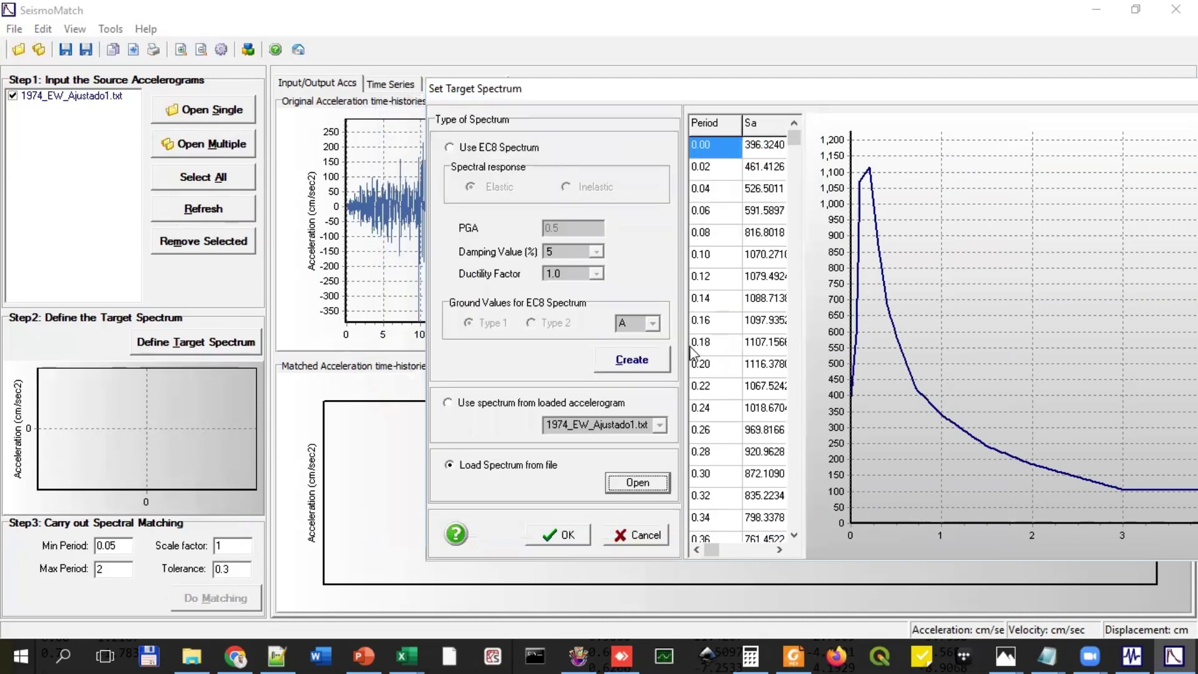
{"action": "left_click", "coordinate": [567, 534]}
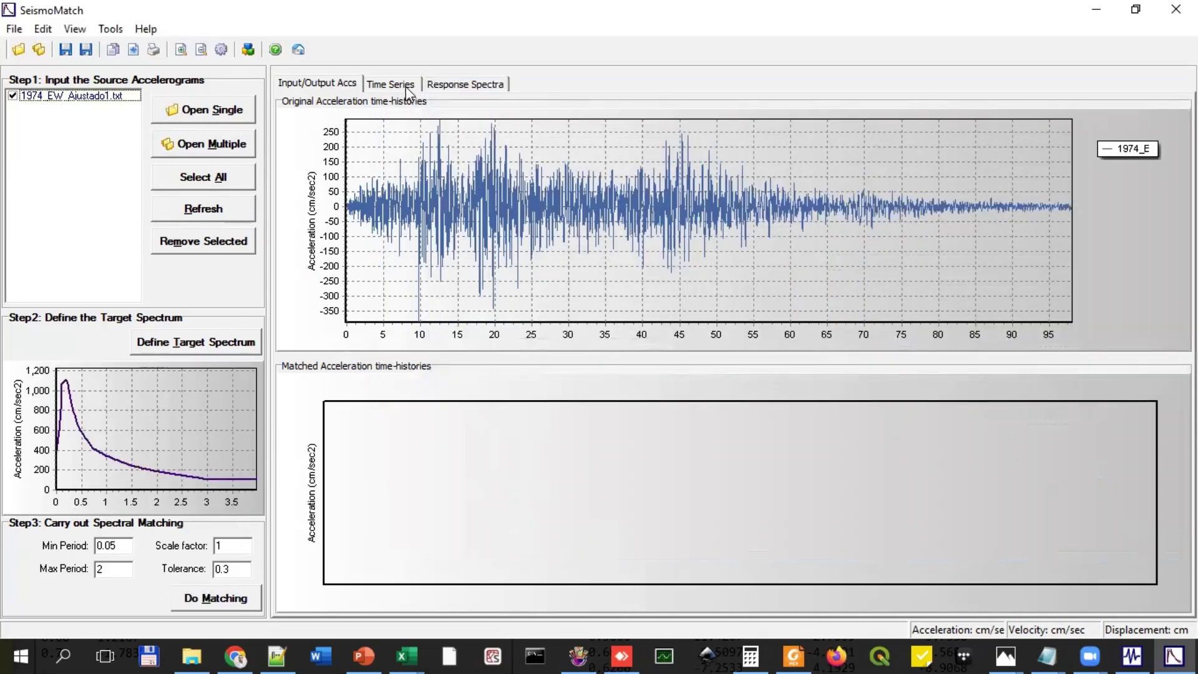
Step: Display the original response spectrum against the target and set the matching periods to 0.2 minimum and 4 maximum, with tolerance 0.1
{"action": "left_click", "coordinate": [443, 86]}
{"action": "left_click", "coordinate": [334, 241]}
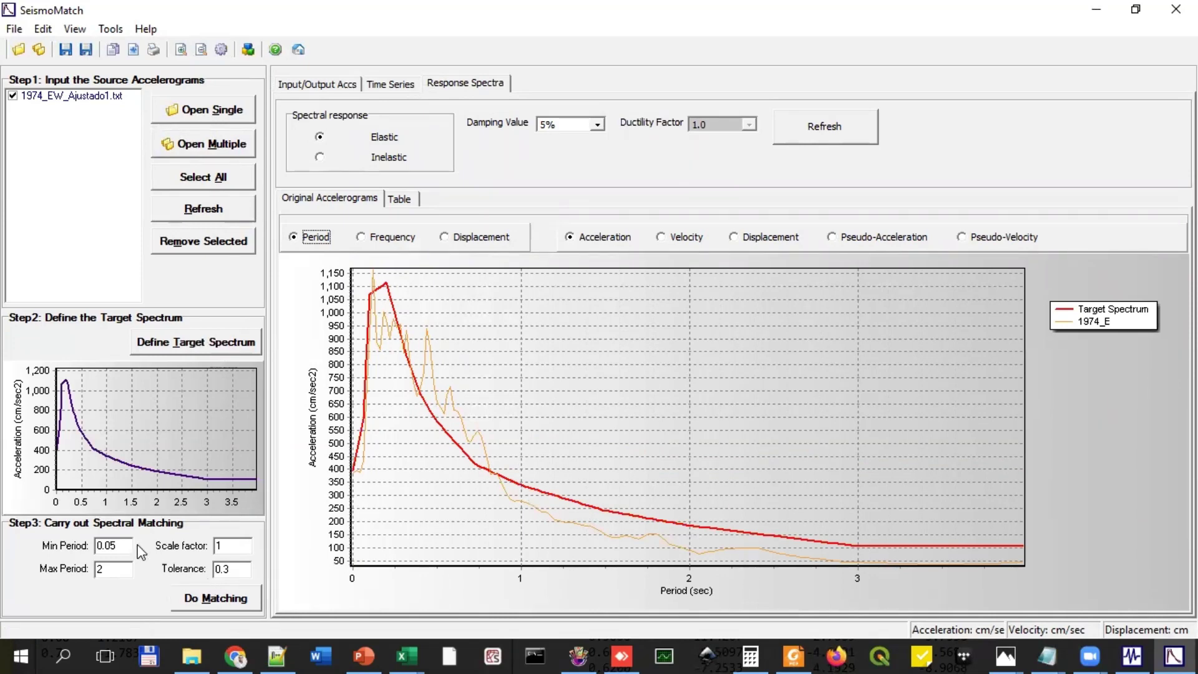
{"action": "left_click", "coordinate": [114, 545]}
{"action": "type", "text": ".2"}
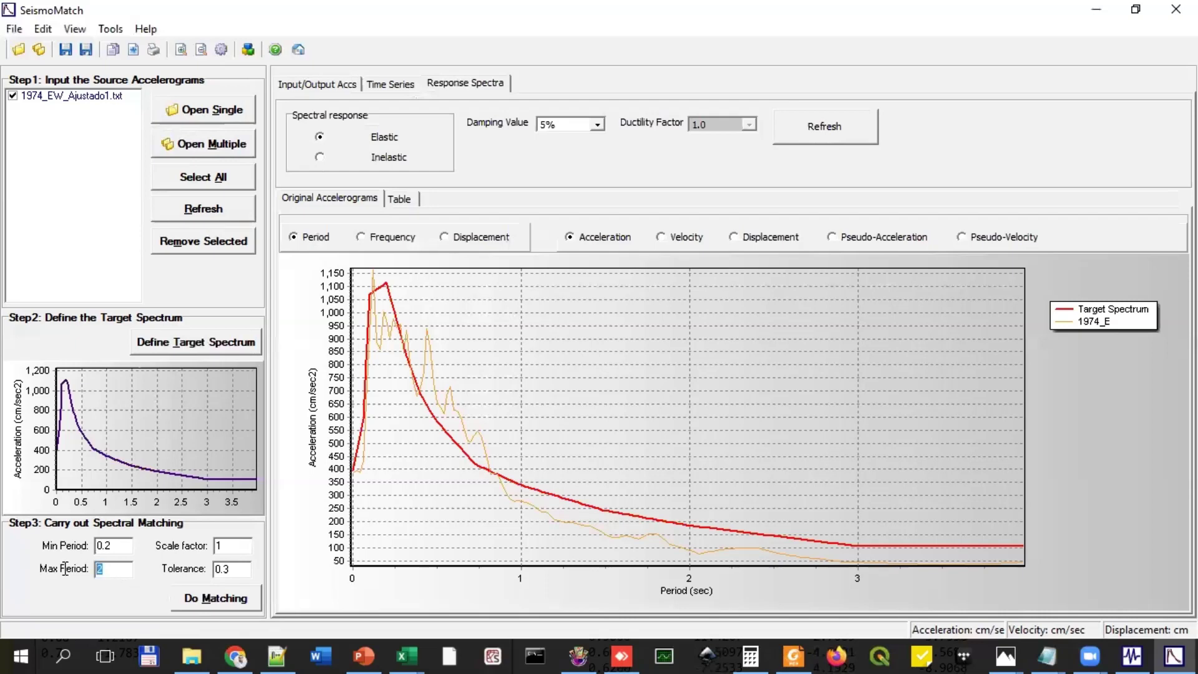
{"action": "type", "text": "4"}
{"action": "left_click", "coordinate": [230, 547]}
{"action": "left_click", "coordinate": [239, 569]}
{"action": "key", "text": "BackSpace"}
{"action": "type", "text": "2"}
Step: Run the spectral matching and display the comparison of the original, matched and target response spectra
{"action": "left_click", "coordinate": [215, 603]}
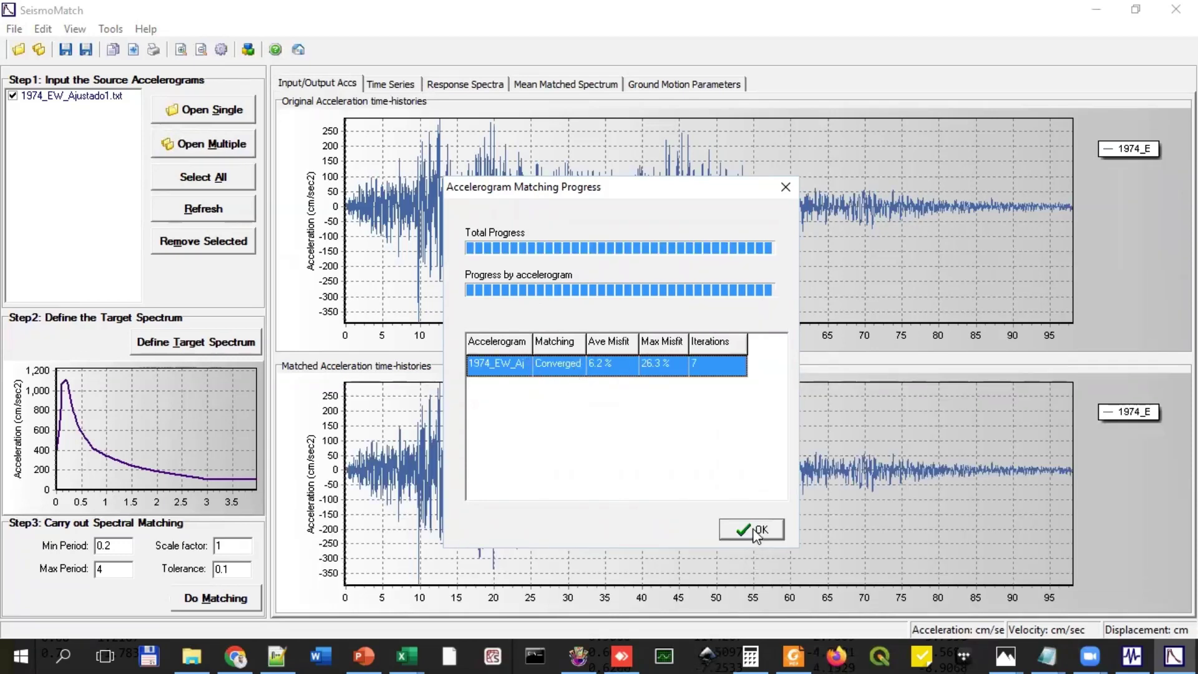
{"action": "left_click", "coordinate": [757, 532]}
{"action": "left_click", "coordinate": [469, 86]}
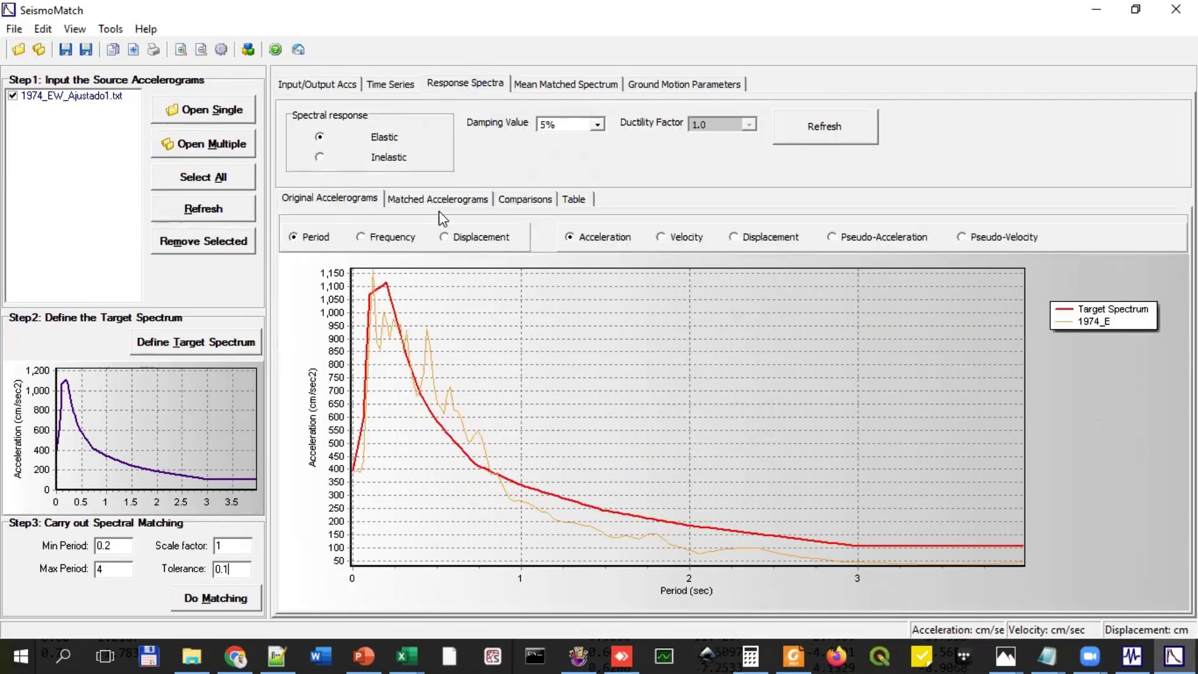
{"action": "left_click", "coordinate": [522, 206]}
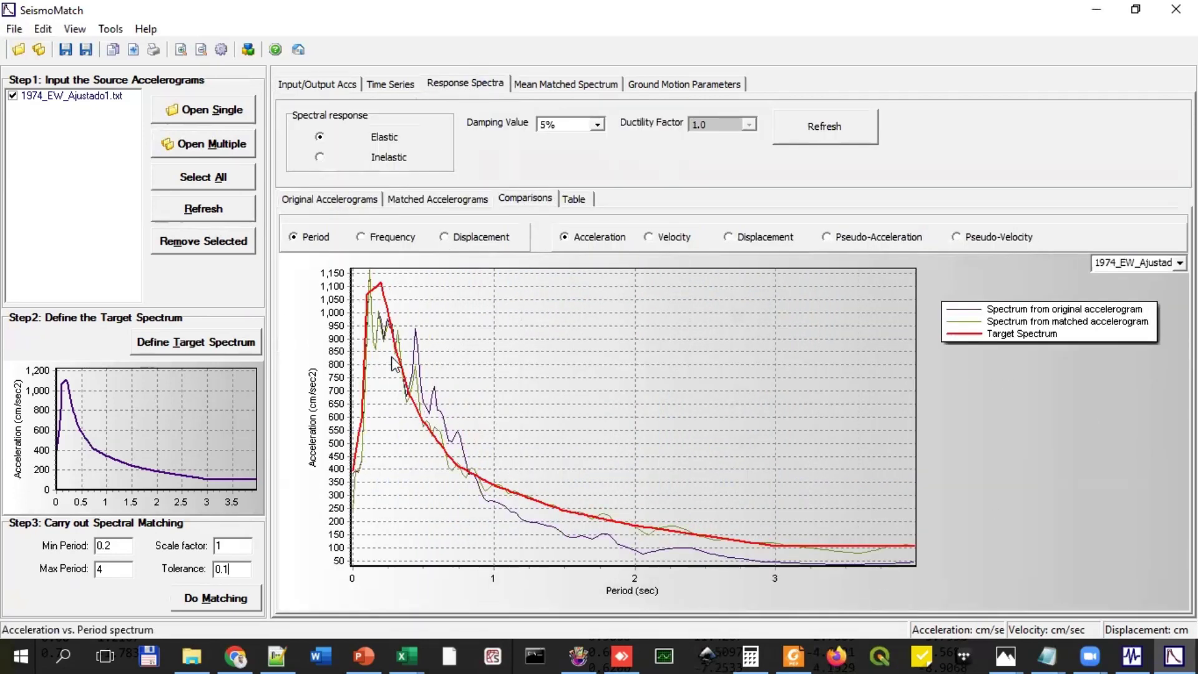